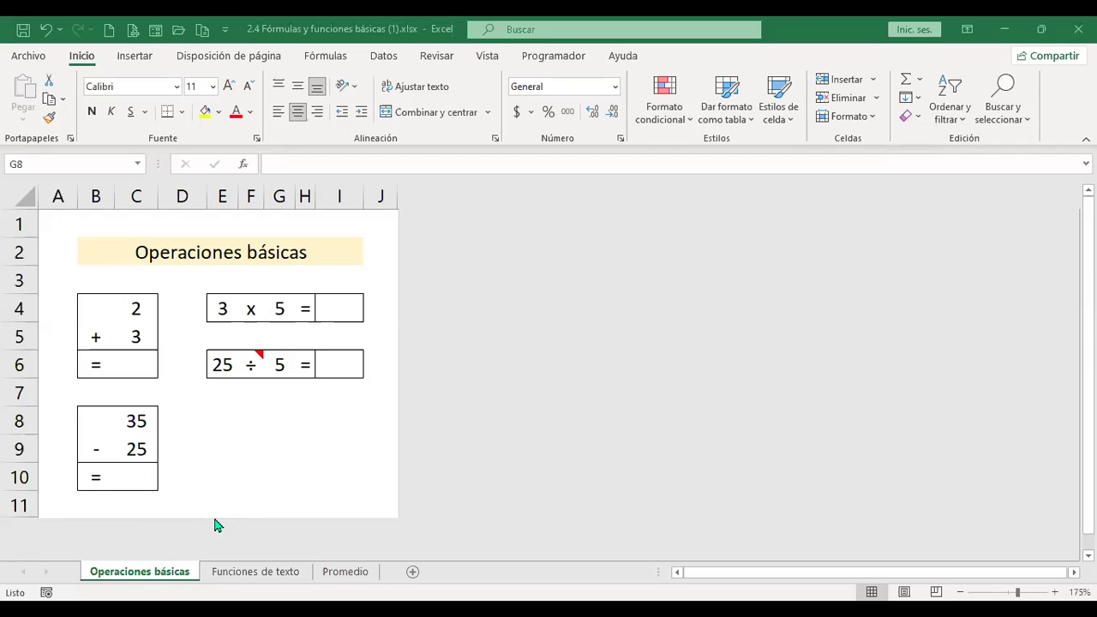
Enter the addition formula =+C5+C4 in cell C6, giving 5.
{"action": "left_click", "coordinate": [146, 377]}
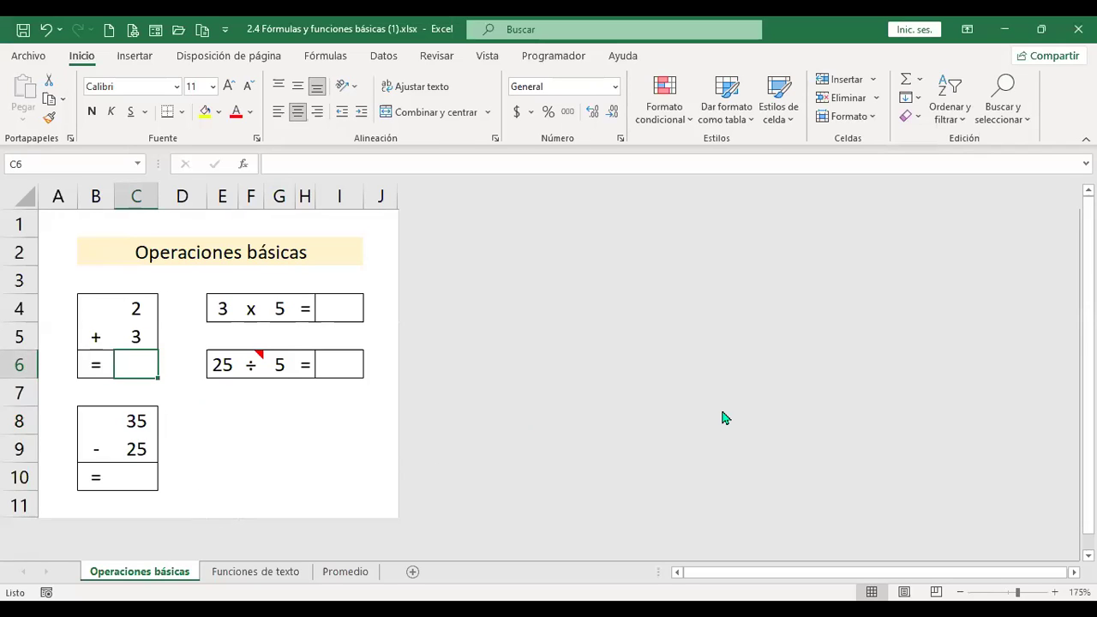
{"action": "type", "text": "+"}
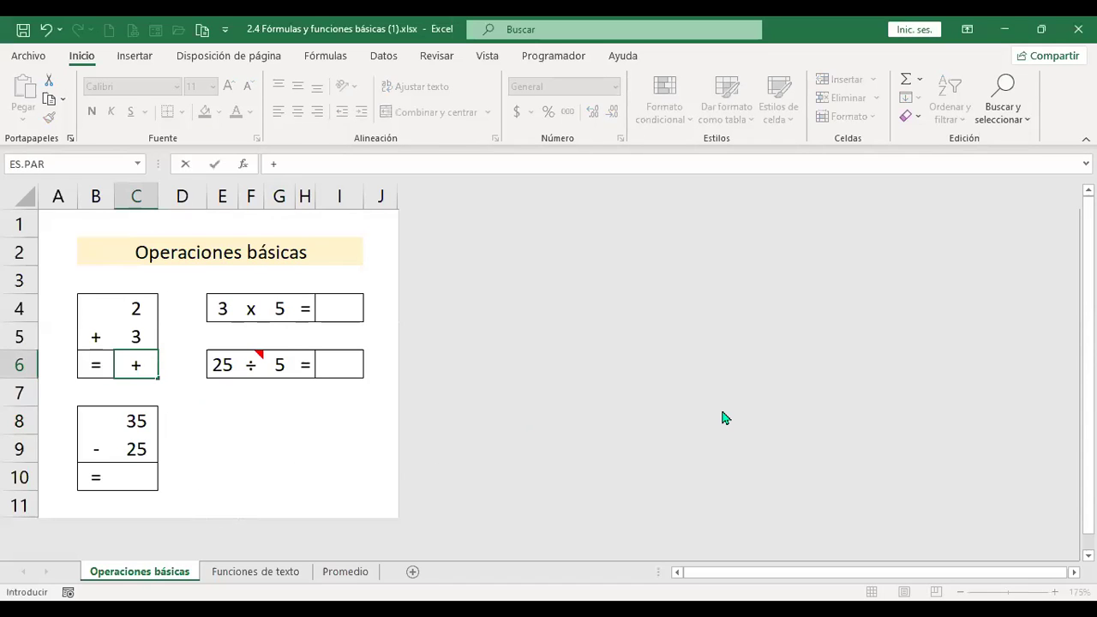
{"action": "key", "text": "Up"}
{"action": "type", "text": "+"}
{"action": "key", "text": "Up"}
{"action": "key", "text": "Up"}
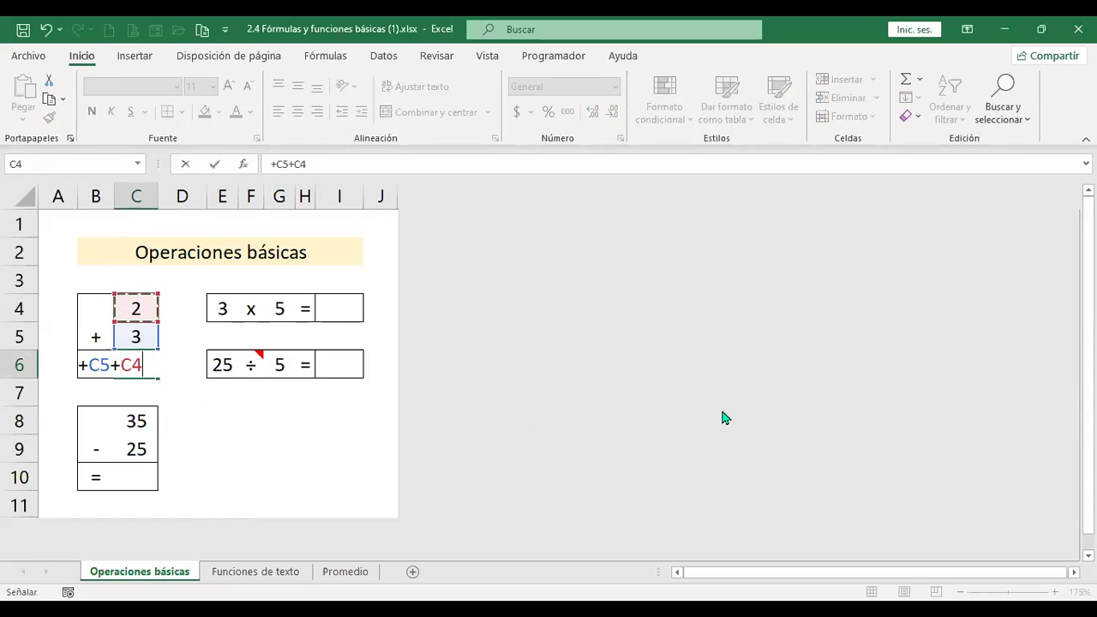
{"action": "key", "text": "Return"}
Rewrite C6 as =+SUMA(C4:C5), still showing 5.
{"action": "key", "text": "Up"}
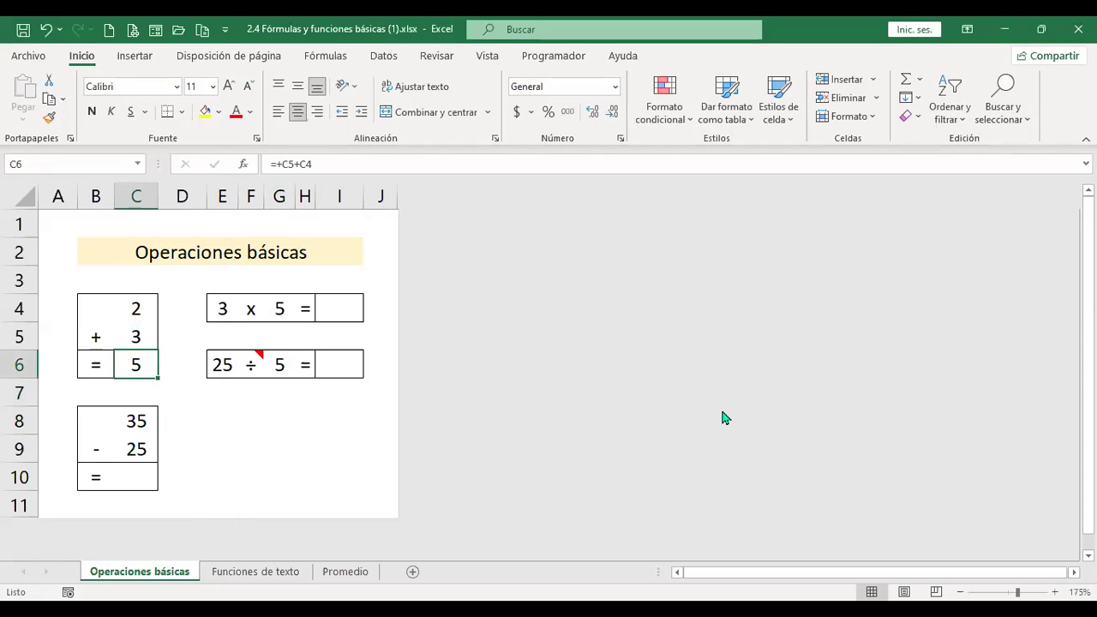
{"action": "type", "text": "+"}
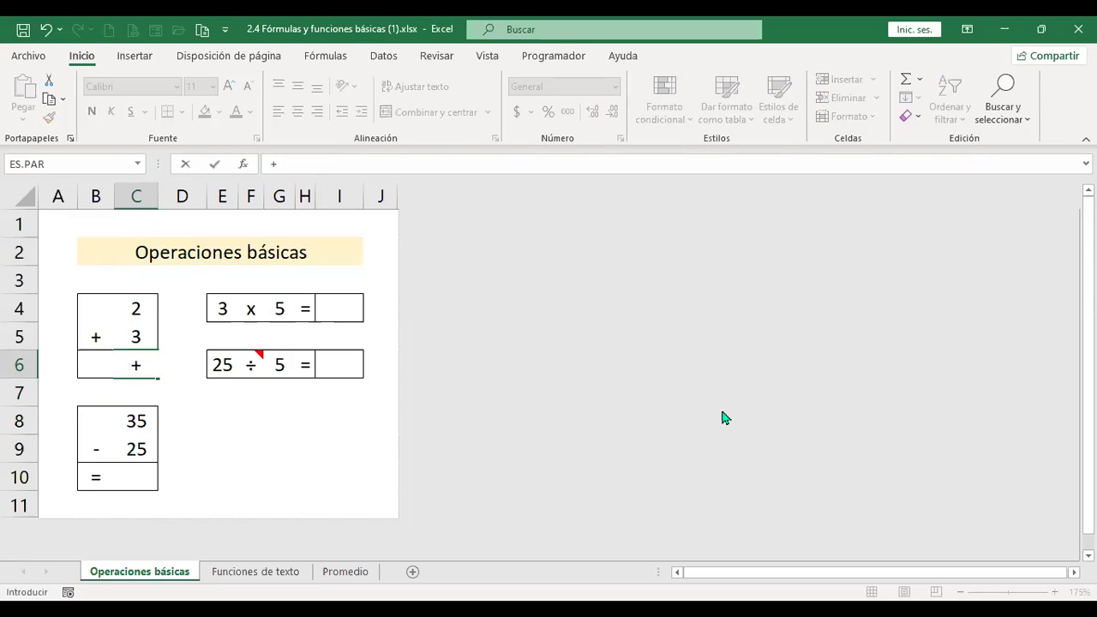
{"action": "type", "text": "suma"}
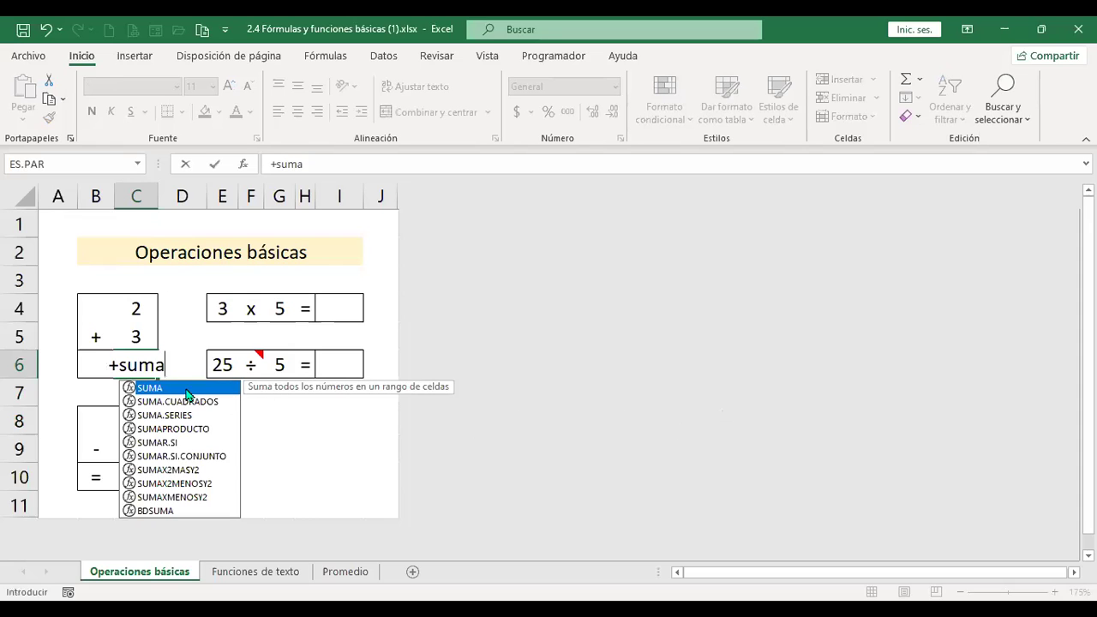
{"action": "double_click", "coordinate": [168, 390]}
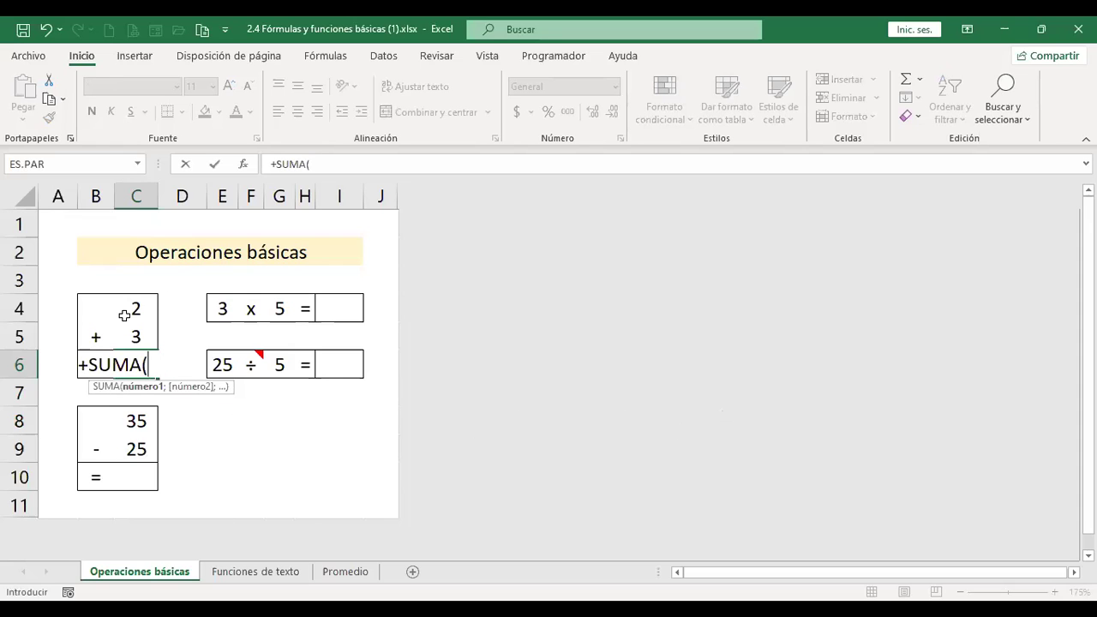
{"action": "left_click", "coordinate": [130, 314]}
{"action": "left_click_drag", "start_coordinate": [126, 326], "coordinate": [128, 339]}
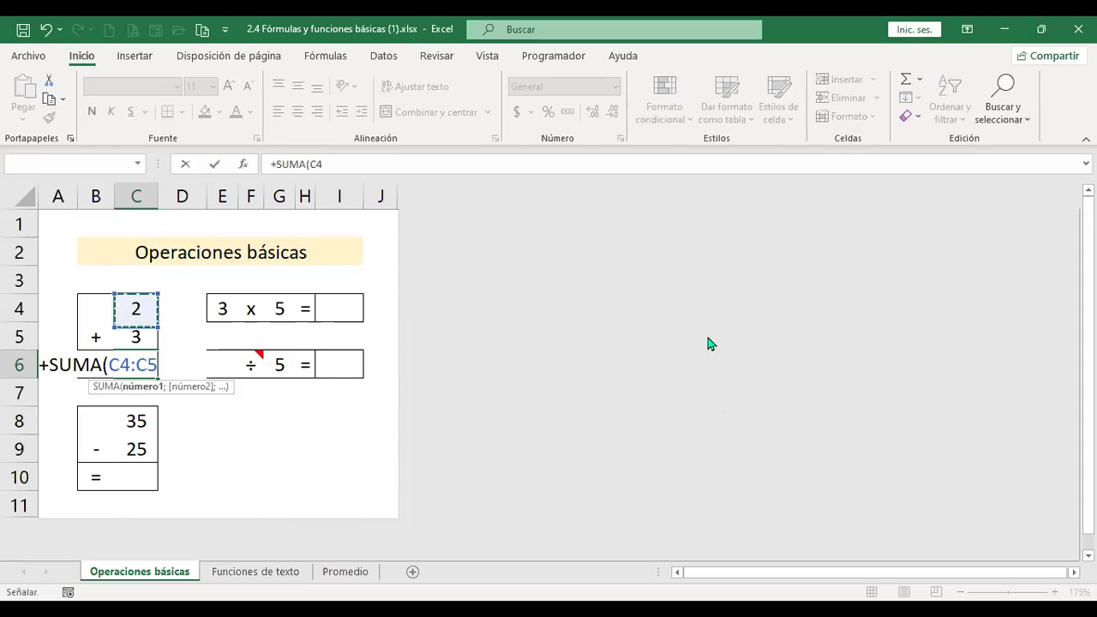
{"action": "key", "text": "ctrl+Return"}
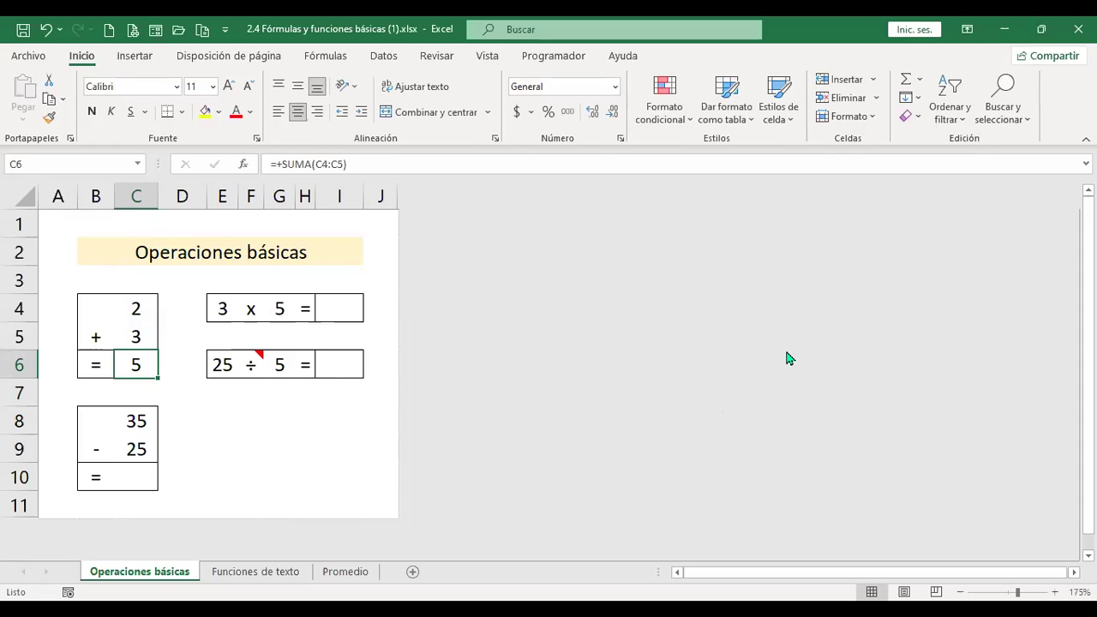
{"action": "left_click", "coordinate": [126, 482]}
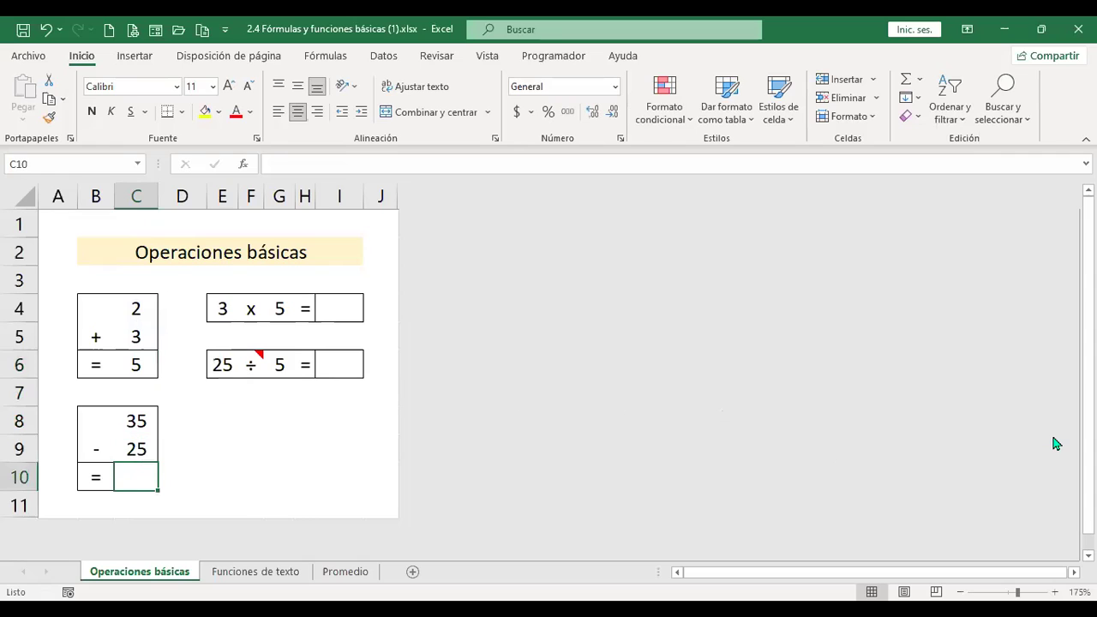
Enter =+C8-C9 in cell C10 so 35 minus 25 shows 10.
{"action": "type", "text": "+"}
{"action": "key", "text": "Up"}
{"action": "key", "text": "Up"}
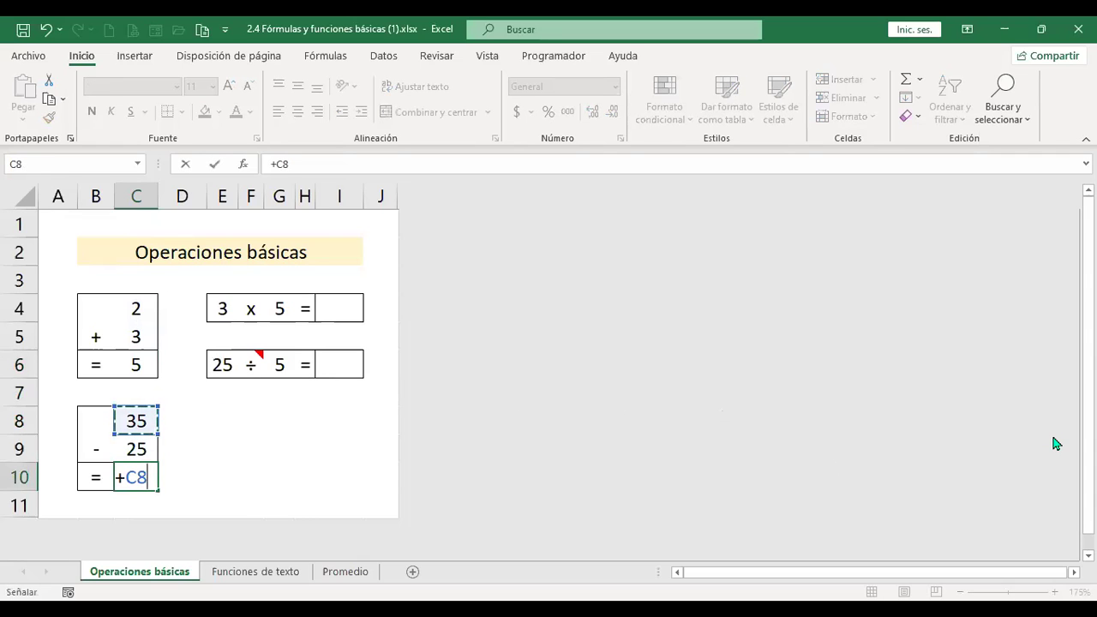
{"action": "type", "text": "-("}
{"action": "key", "text": "Up"}
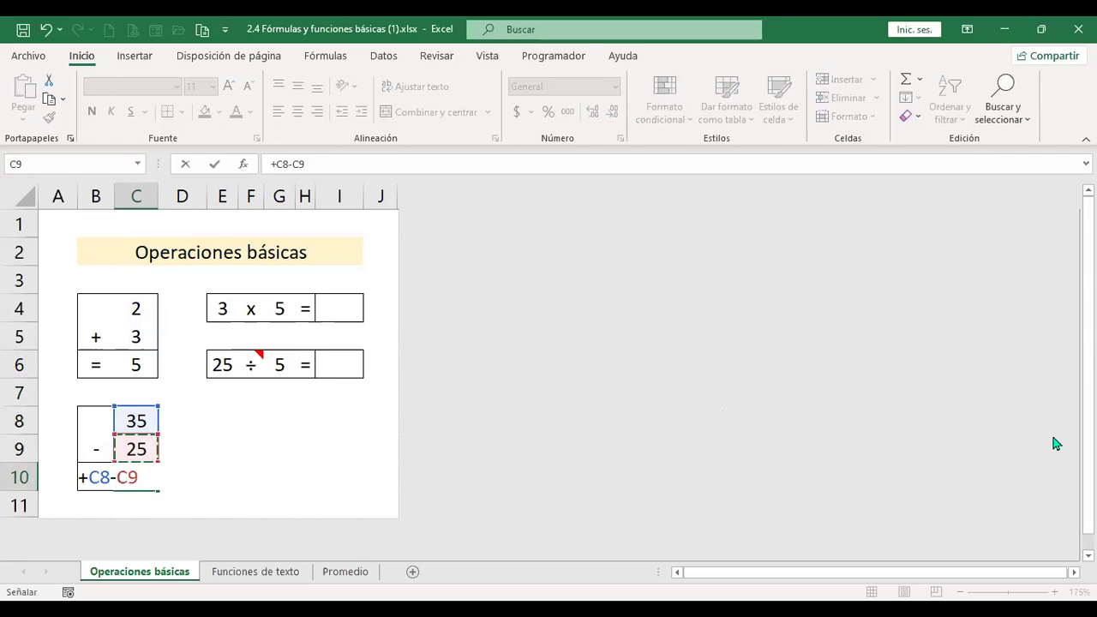
{"action": "key", "text": "Return"}
{"action": "key", "text": "Up"}
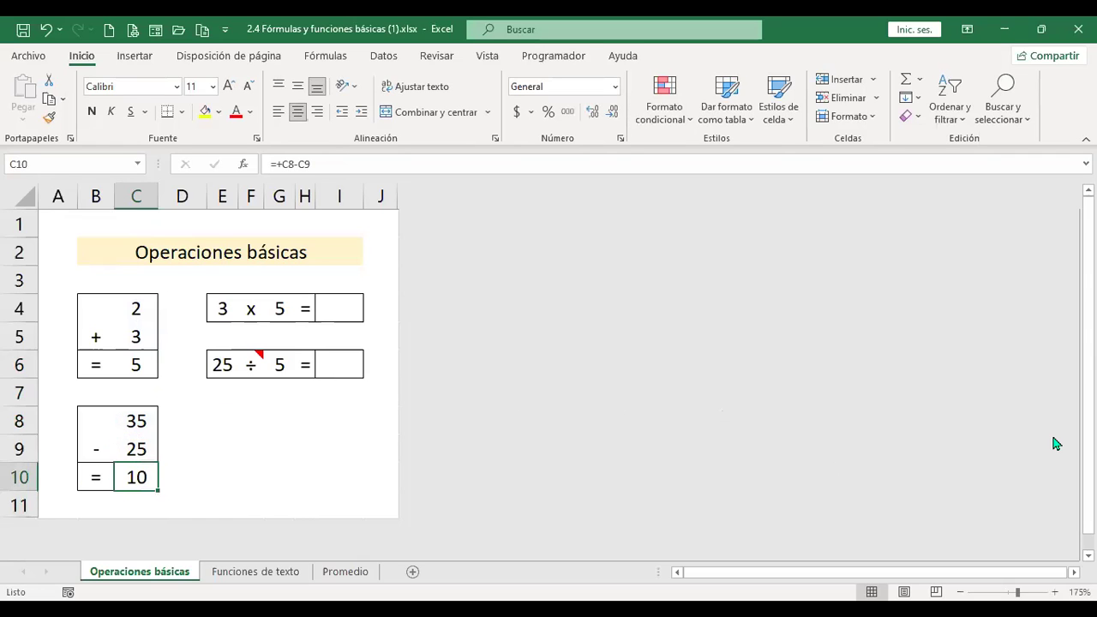
{"action": "key", "text": "Right"}
{"action": "key", "text": "Up"}
{"action": "key", "text": "Up"}
{"action": "key", "text": "Up"}
{"action": "key", "text": "Up"}
{"action": "key", "text": "Up"}
{"action": "key", "text": "Right"}
{"action": "key", "text": "Right"}
{"action": "key", "text": "Right"}
{"action": "key", "text": "Up"}
{"action": "key", "text": "Right"}
{"action": "key", "text": "Right"}
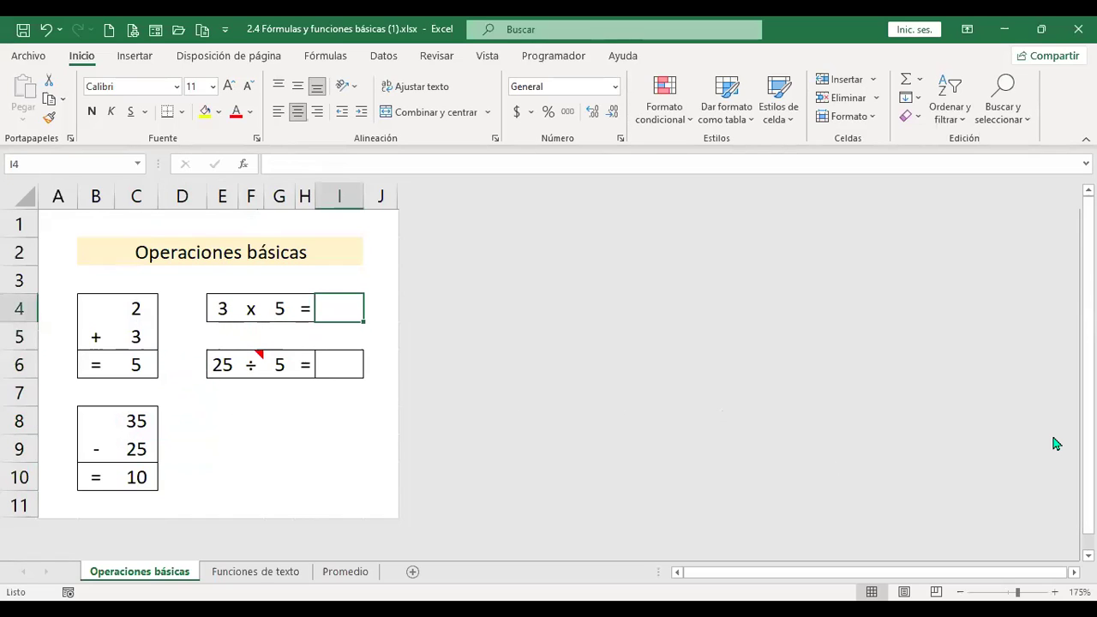
Enter a multiplication formula =+E4*G4 in cell I4.
{"action": "type", "text": "+"}
{"action": "key", "text": "Left"}
{"action": "key", "text": "Left"}
{"action": "key", "text": "Left"}
{"action": "key", "text": "Left"}
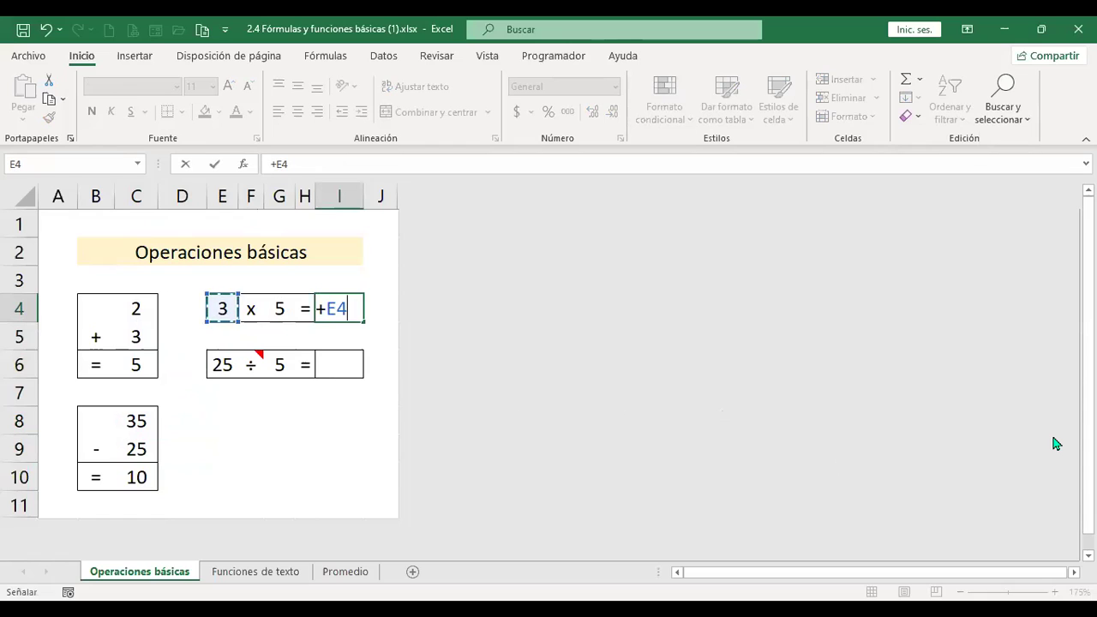
{"action": "type", "text": "*"}
{"action": "key", "text": "Left"}
{"action": "key", "text": "Left"}
{"action": "key", "text": "Left"}
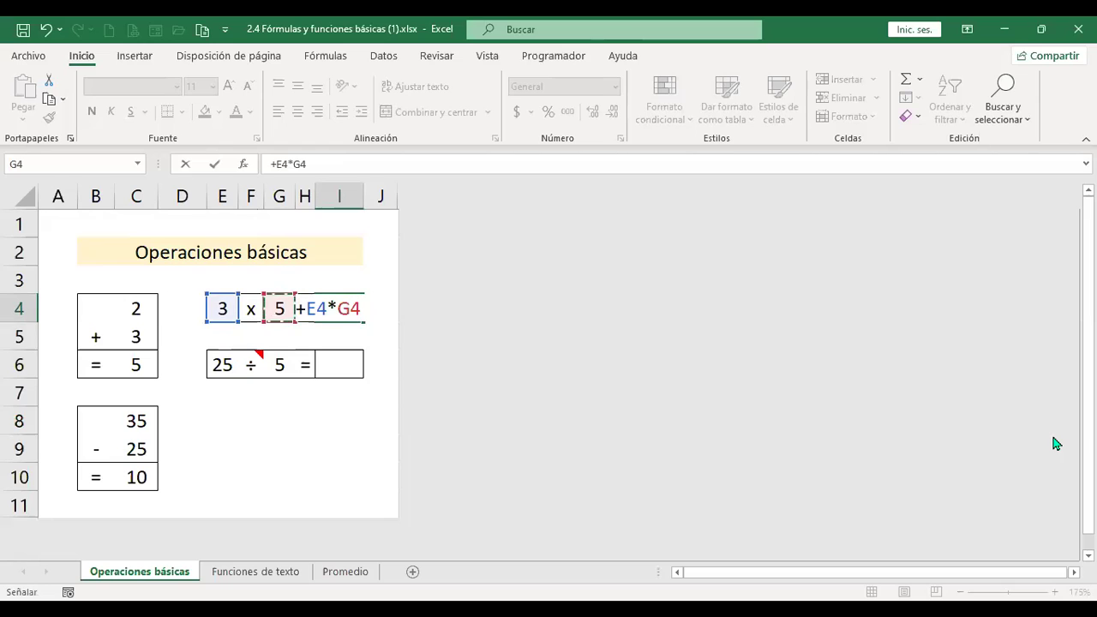
{"action": "key", "text": "Return"}
Replace I4's formula with =+PRODUCTO(E4:G4), showing 15.
{"action": "key", "text": "Down"}
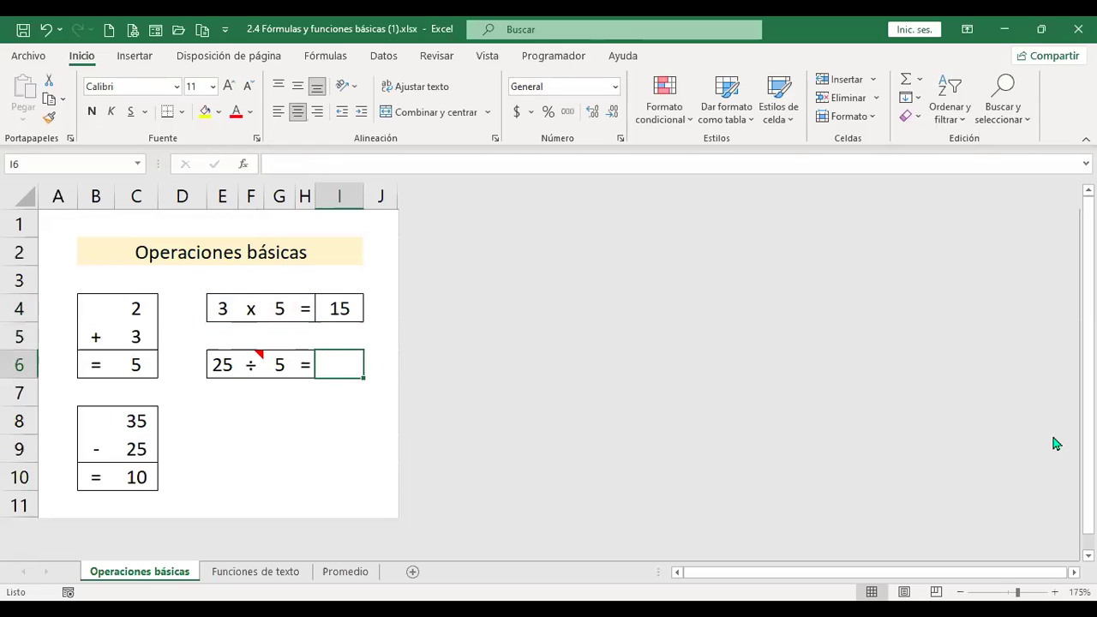
{"action": "key", "text": "Up"}
{"action": "key", "text": "Up"}
{"action": "type", "text": "+"}
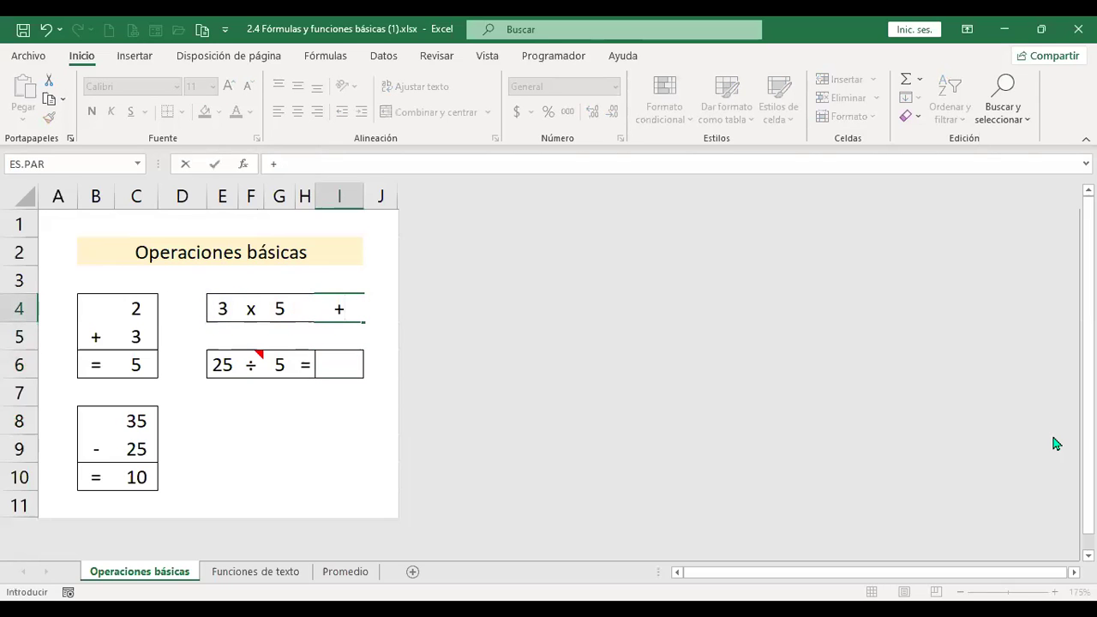
{"action": "type", "text": "produ"}
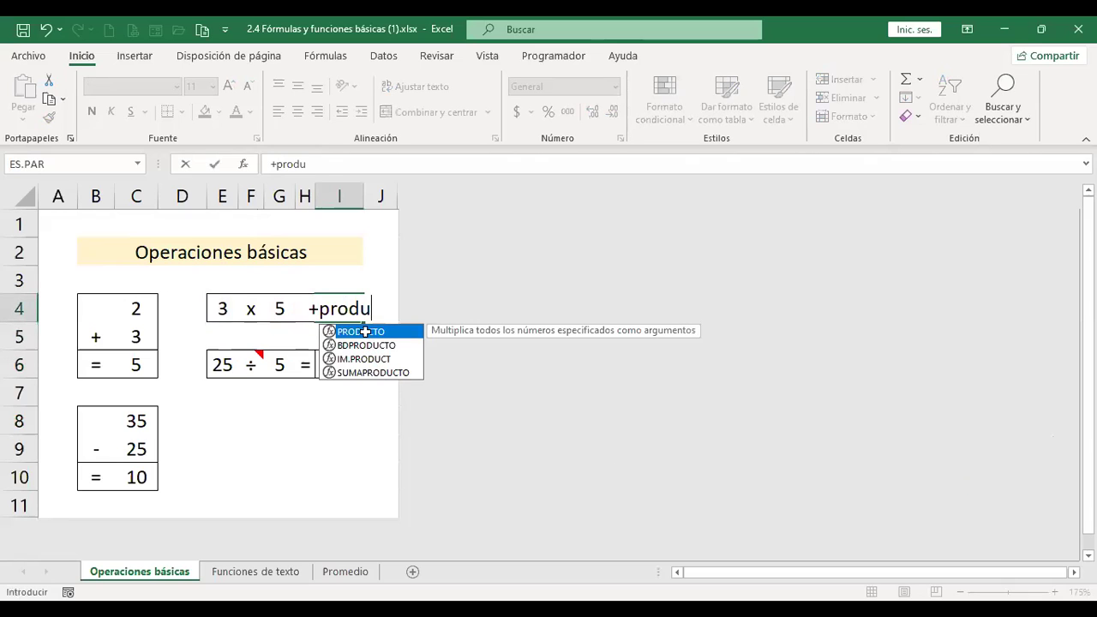
{"action": "double_click", "coordinate": [365, 331]}
{"action": "left_click_drag", "start_coordinate": [222, 309], "coordinate": [283, 309]}
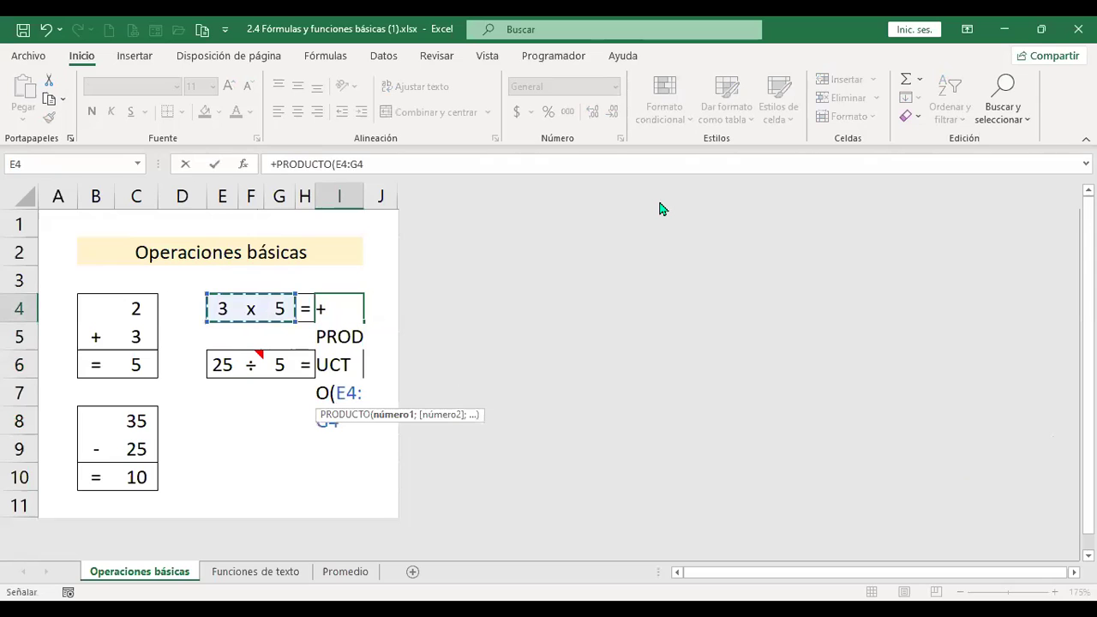
{"action": "key", "text": "Return"}
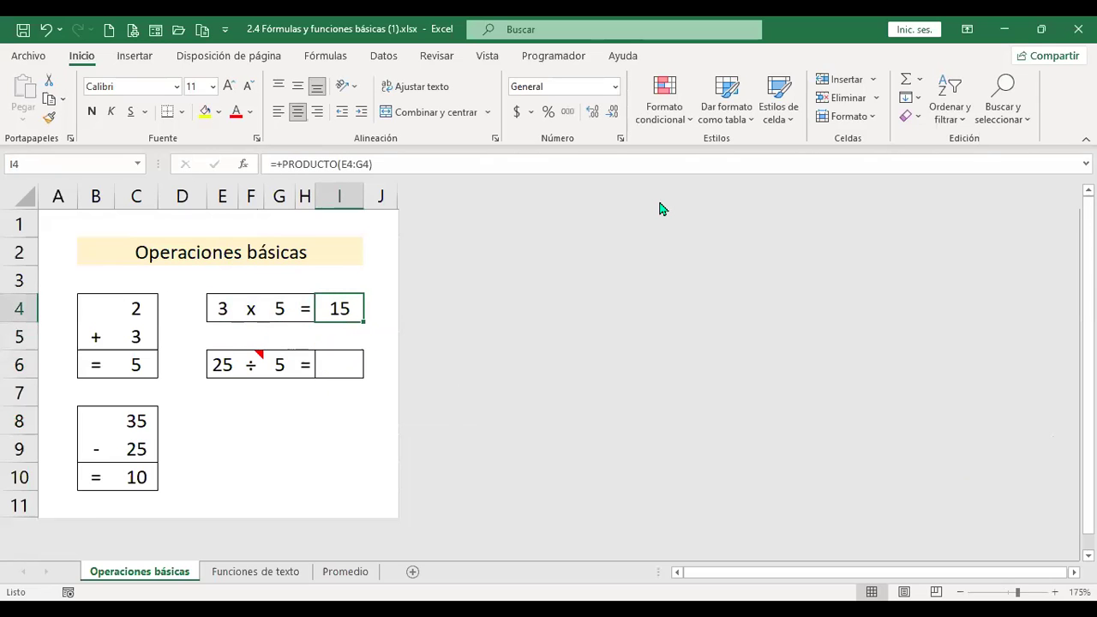
{"action": "key", "text": "Down"}
{"action": "key", "text": "Down"}
{"action": "key", "text": "Down"}
{"action": "key", "text": "Up"}
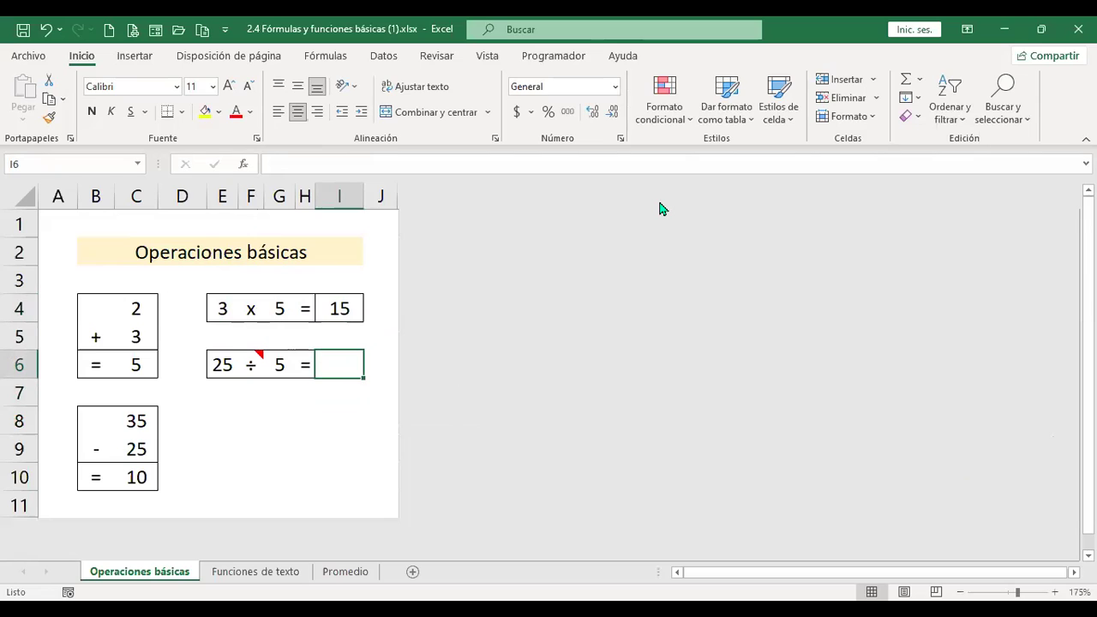
Enter =+E6/G6 in cell I6 so 25 divided by 5 shows 5.
{"action": "type", "text": "+"}
{"action": "key", "text": "Left"}
{"action": "key", "text": "Left"}
{"action": "key", "text": "Left"}
{"action": "key", "text": "Left"}
{"action": "type", "text": "/"}
{"action": "key", "text": "Left"}
{"action": "key", "text": "Left"}
{"action": "key", "text": "Left"}
{"action": "key", "text": "Right"}
{"action": "key", "text": "Return"}
{"action": "key", "text": "Up"}
Review the addition and subtraction formulas in C6 and C10 without changing them.
{"action": "key", "text": "Left"}
{"action": "key", "text": "Left"}
{"action": "key", "text": "Left"}
{"action": "key", "text": "Left"}
{"action": "key", "text": "Left"}
{"action": "key", "text": "Left"}
{"action": "key", "text": "Left"}
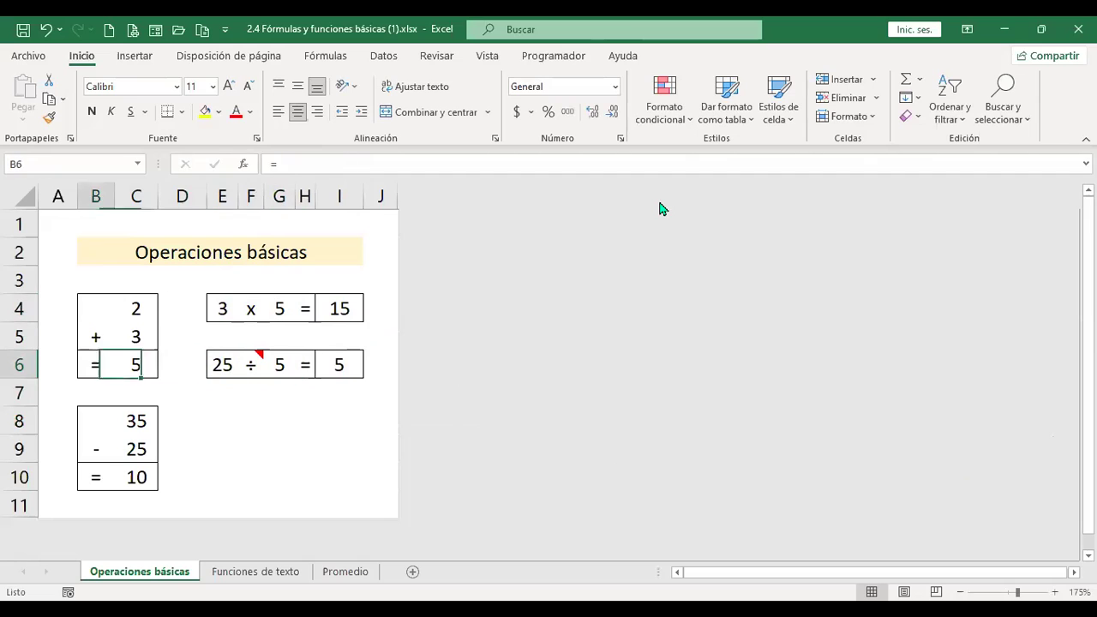
{"action": "key", "text": "Right"}
{"action": "key", "text": "F2"}
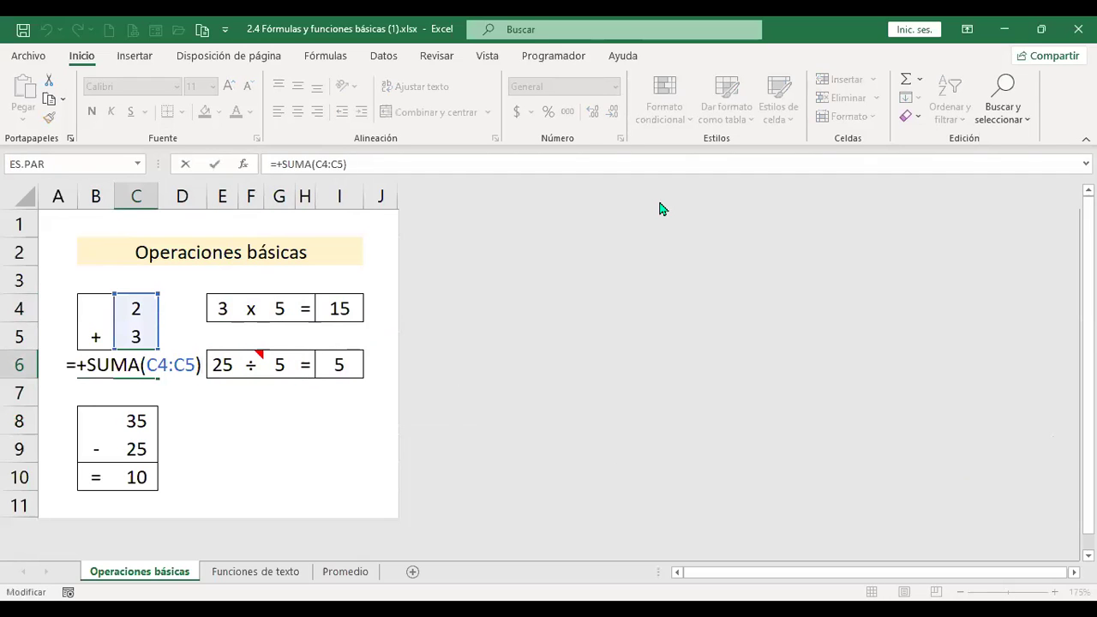
{"action": "key", "text": "Return"}
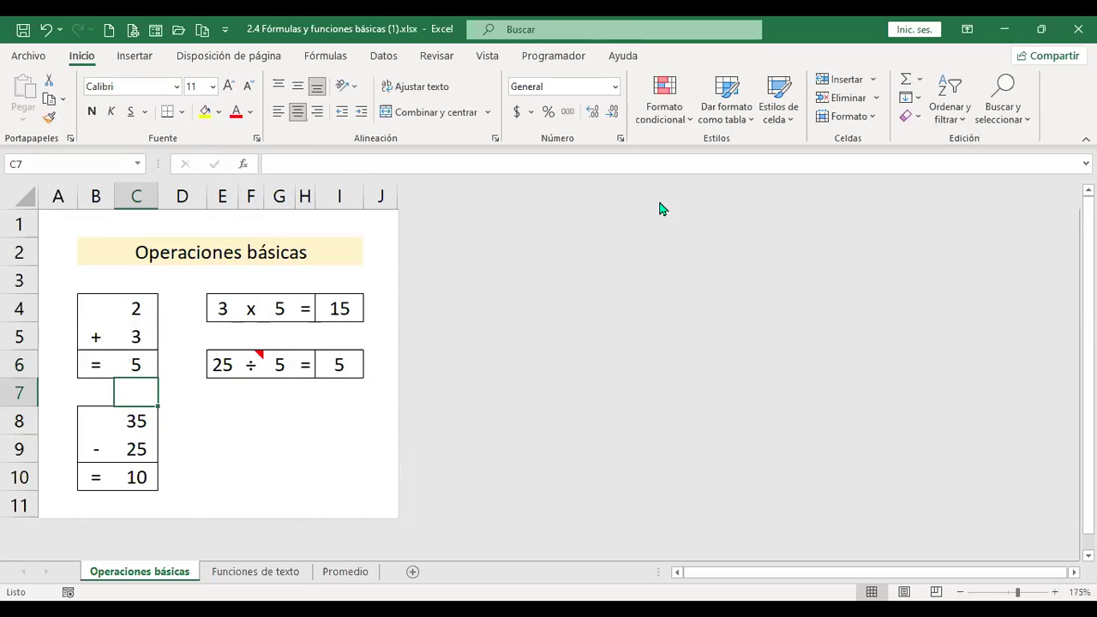
{"action": "key", "text": "Down"}
{"action": "key", "text": "Down"}
{"action": "key", "text": "Down"}
{"action": "key", "text": "F2"}
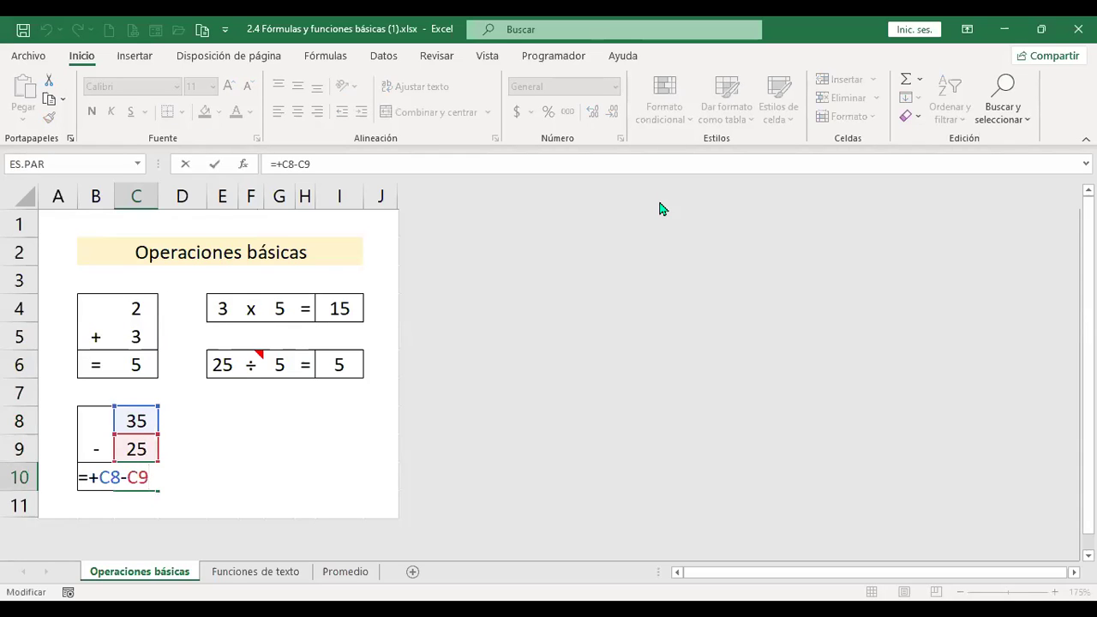
{"action": "key", "text": "Tab"}
Review the multiplication and division formulas in I4 and I6, leaving them unchanged.
{"action": "key", "text": "Up"}
{"action": "key", "text": "Up"}
{"action": "key", "text": "Up"}
{"action": "key", "text": "Up"}
{"action": "key", "text": "Up"}
{"action": "key", "text": "Up"}
{"action": "key", "text": "Up"}
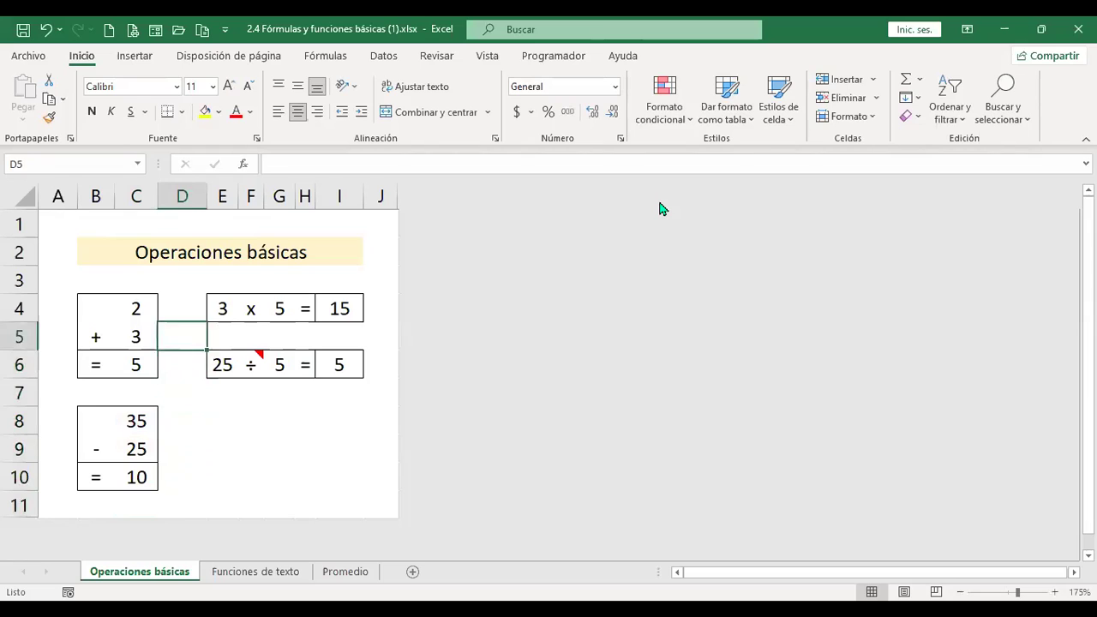
{"action": "key", "text": "Right"}
{"action": "key", "text": "Right"}
{"action": "key", "text": "Right"}
{"action": "key", "text": "Right"}
{"action": "key", "text": "Down"}
{"action": "key", "text": "Right"}
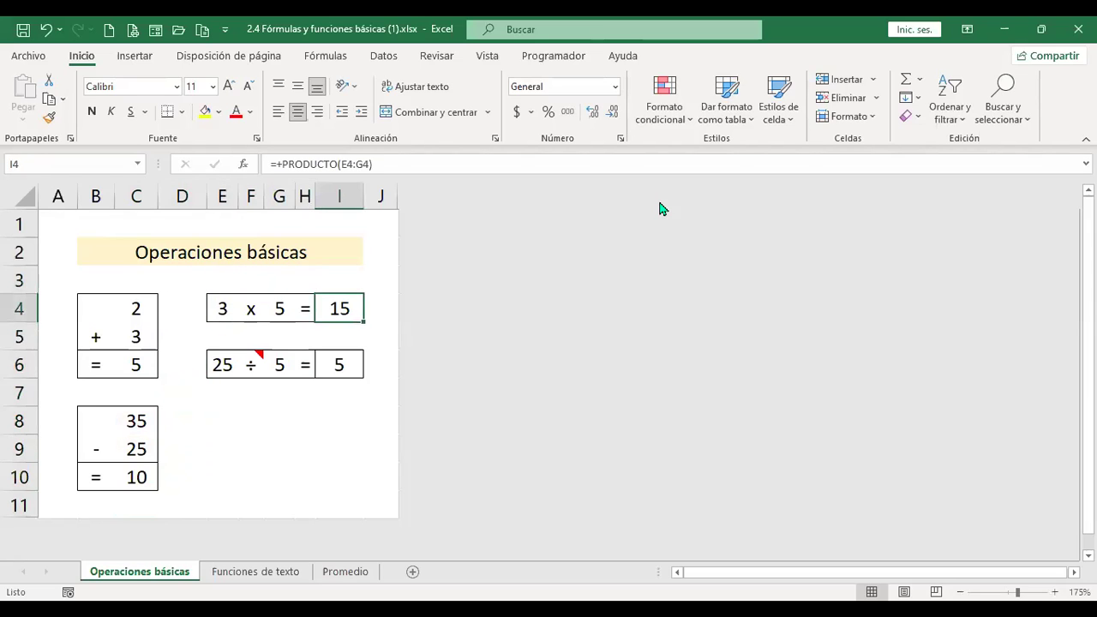
{"action": "key", "text": "F2"}
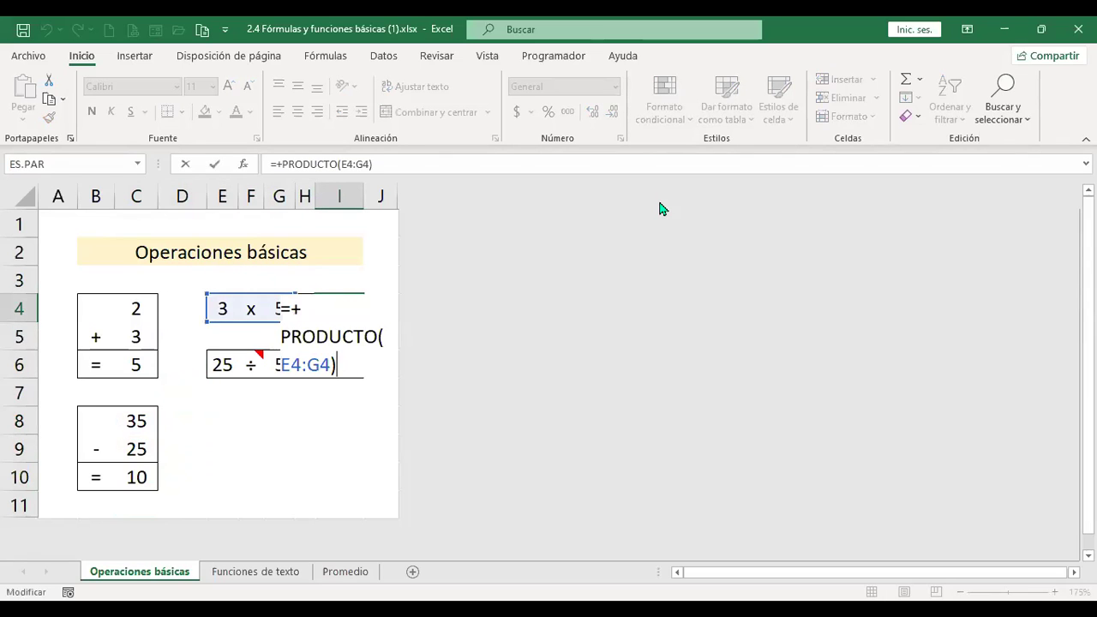
{"action": "key", "text": "Return"}
{"action": "key", "text": "Down"}
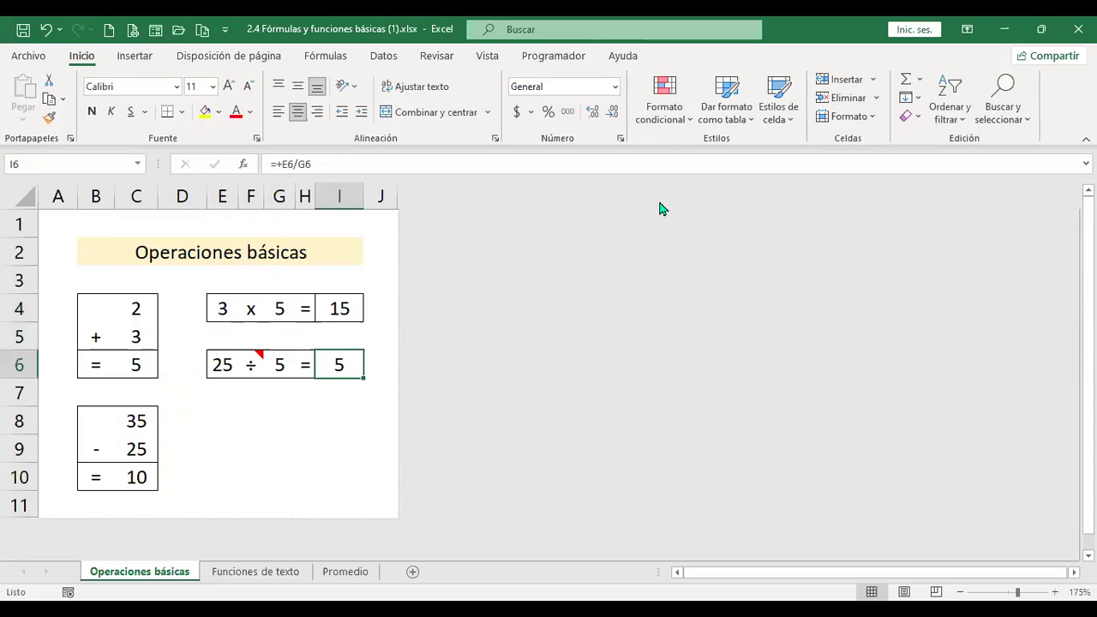
{"action": "key", "text": "F2"}
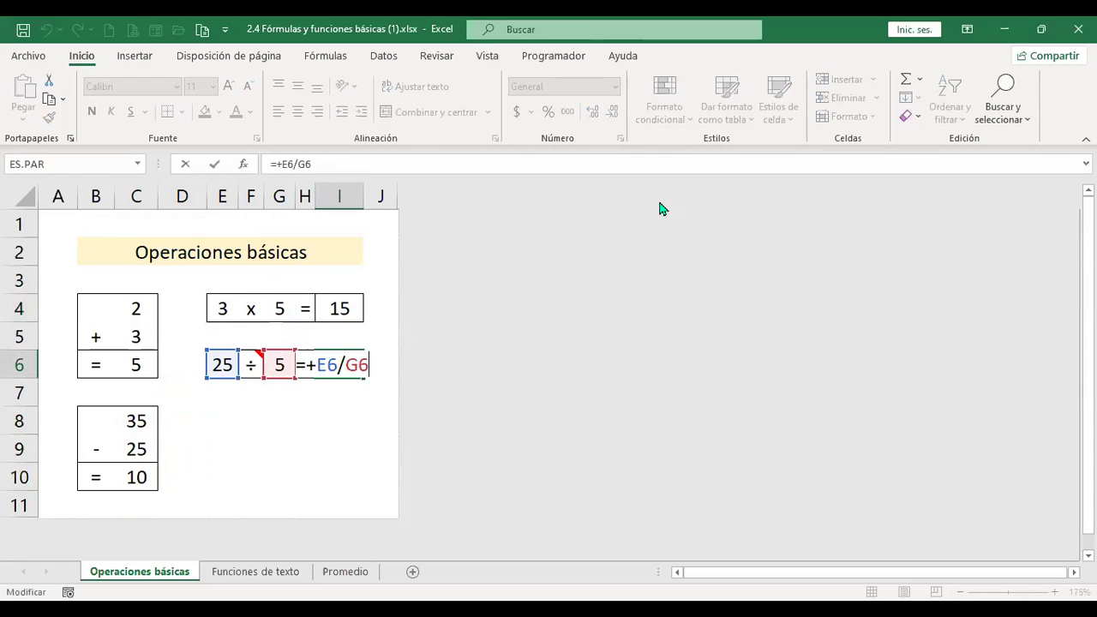
{"action": "key", "text": "Return"}
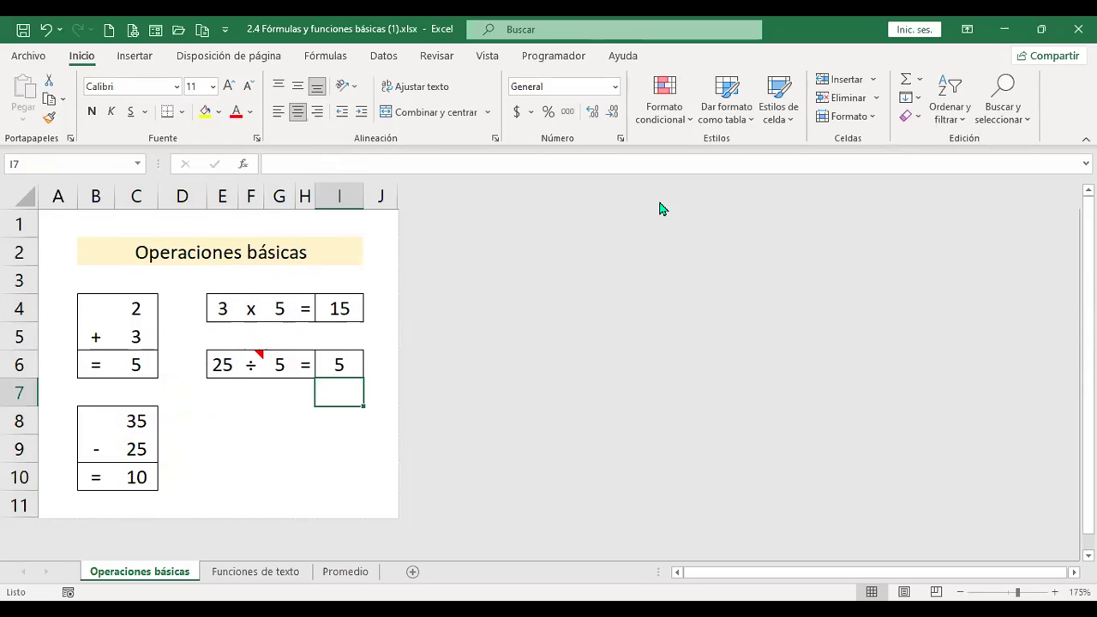
Switch to the Funciones de texto sheet and go to the first name in B6.
{"action": "key", "text": "ctrl+Page_Down"}
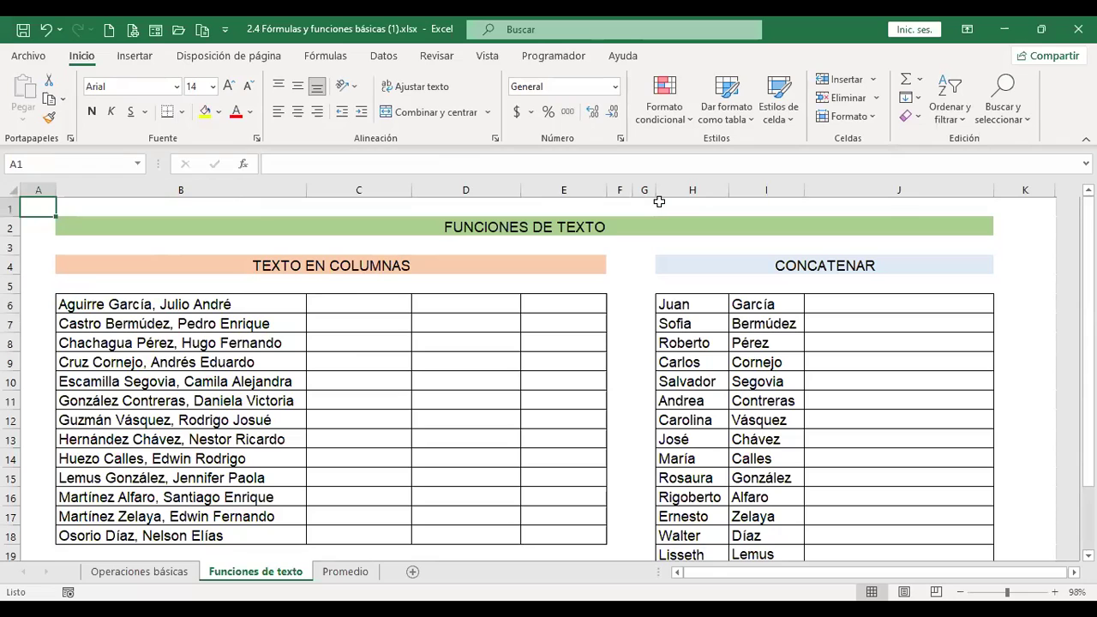
{"action": "key", "text": "Down"}
{"action": "key", "text": "Down"}
{"action": "key", "text": "Down"}
{"action": "key", "text": "Down"}
{"action": "key", "text": "Down"}
{"action": "key", "text": "Right"}
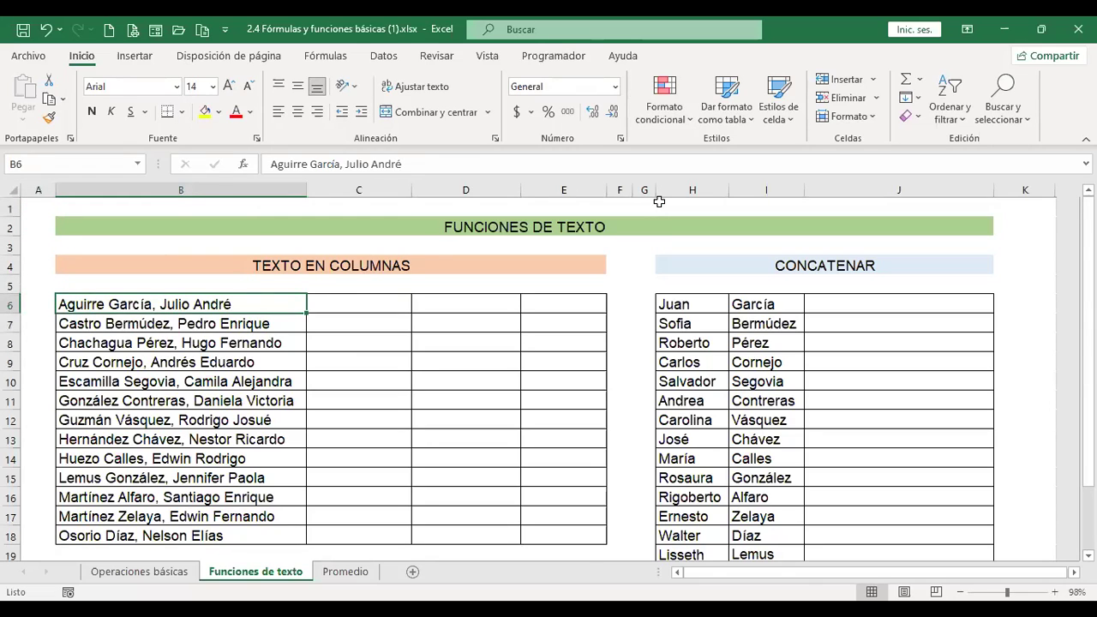
{"action": "key", "text": "shift+Down"}
{"action": "key", "text": "shift+Down"}
{"action": "key", "text": "shift+Down"}
{"action": "key", "text": "shift+Down"}
{"action": "key", "text": "shift+Down"}
{"action": "key", "text": "shift+Down"}
{"action": "key", "text": "shift+Down"}
{"action": "key", "text": "shift+Down"}
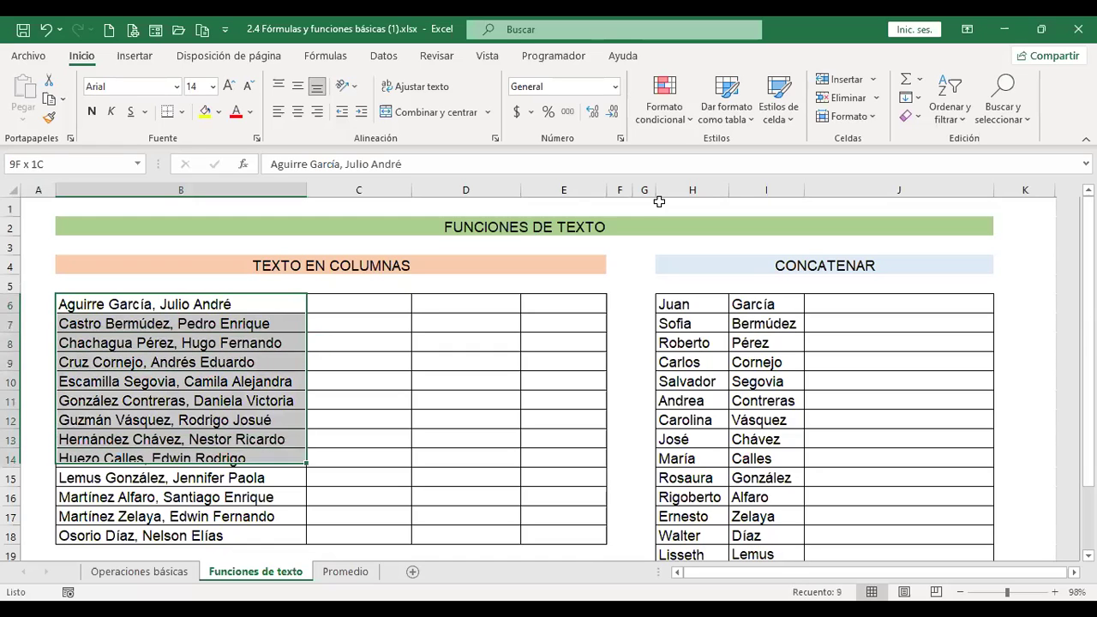
{"action": "key", "text": "shift+Down"}
{"action": "key", "text": "shift+Down"}
{"action": "key", "text": "shift+Down"}
{"action": "key", "text": "shift+Down"}
{"action": "key", "text": "shift+Up"}
{"action": "key", "text": "shift+Up"}
{"action": "key", "text": "shift+Up"}
{"action": "key", "text": "Up"}
{"action": "key", "text": "Up"}
{"action": "key", "text": "Up"}
{"action": "key", "text": "Down"}
{"action": "key", "text": "Down"}
{"action": "key", "text": "Down"}
{"action": "key", "text": "Down"}
{"action": "key", "text": "Up"}
{"action": "key", "text": "Up"}
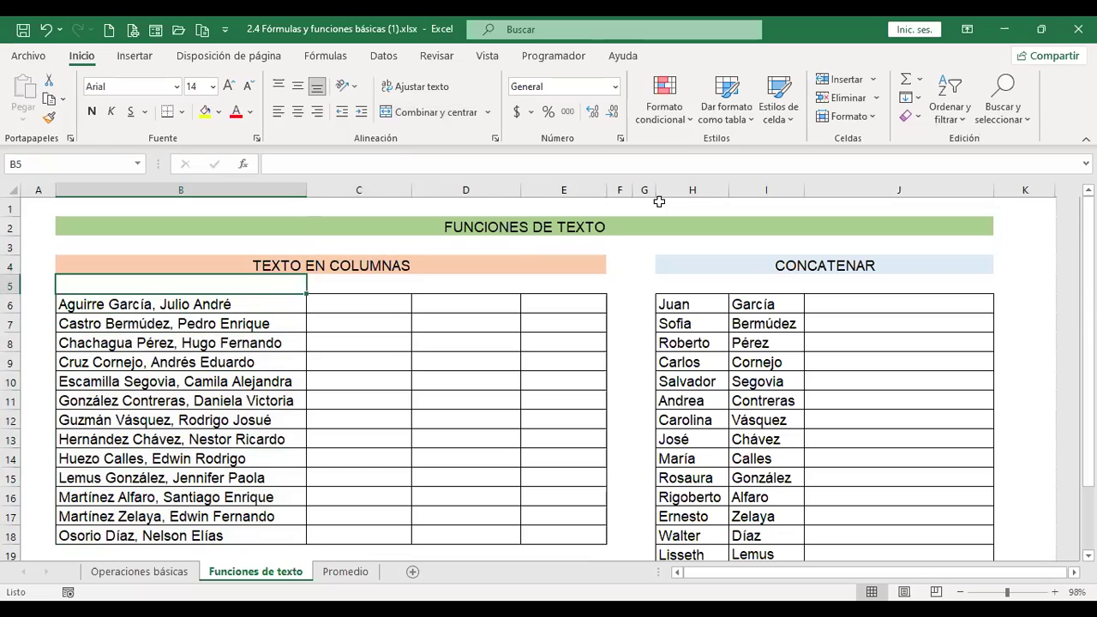
{"action": "key", "text": "Down"}
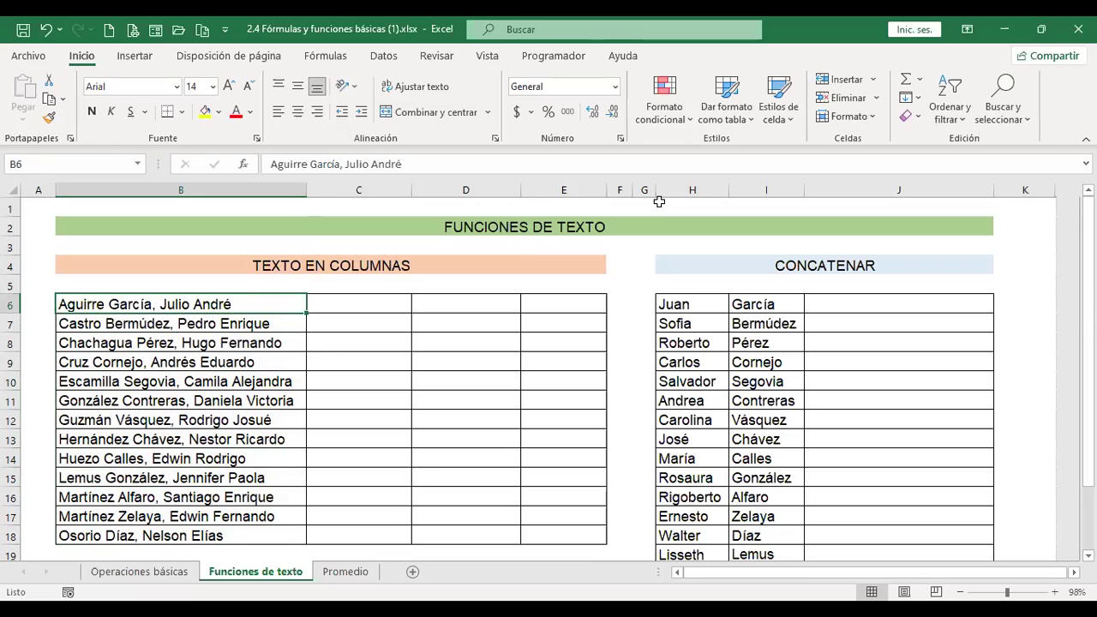
Point out the name list down to B17 and the empty columns C to E beside it.
{"action": "key", "text": "Right"}
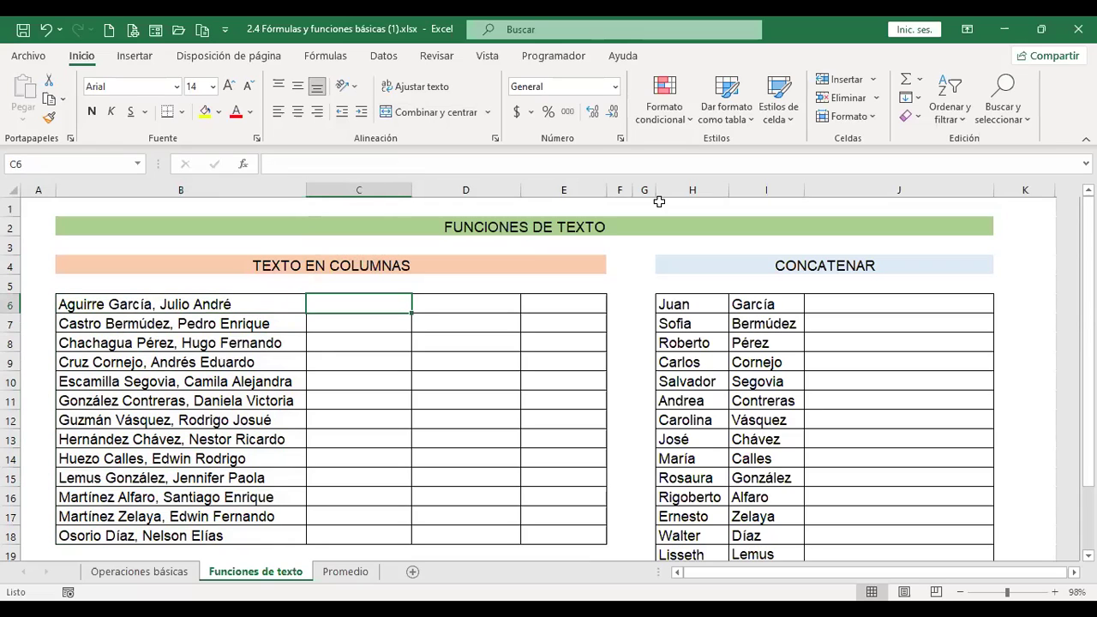
{"action": "key", "text": "Left"}
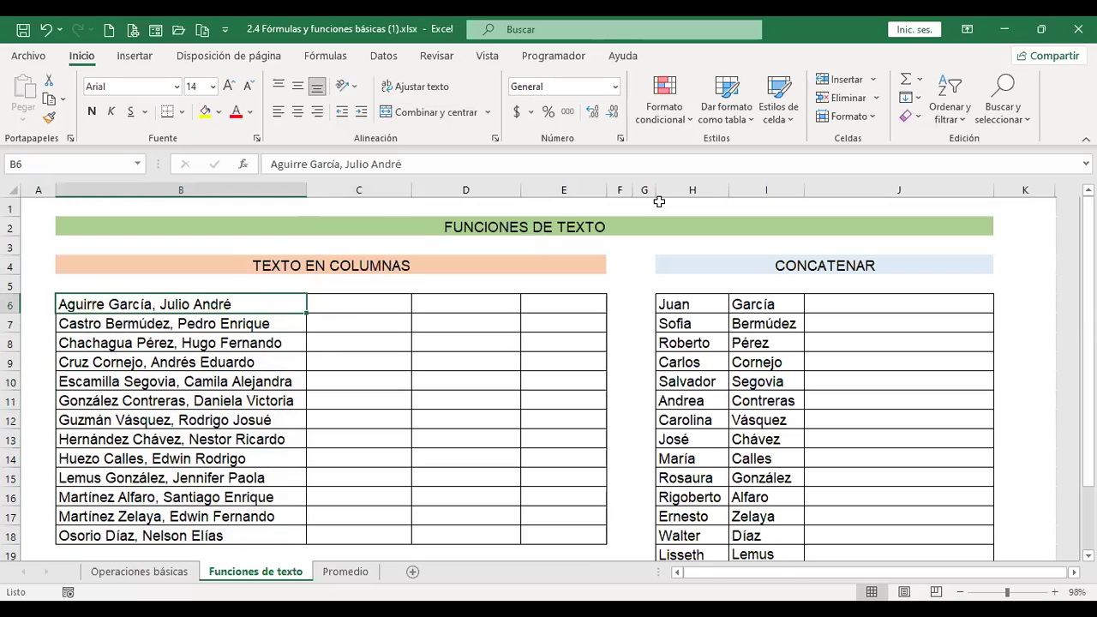
{"action": "key", "text": "shift+Down"}
{"action": "key", "text": "shift+Down"}
{"action": "key", "text": "shift+Down"}
{"action": "key", "text": "shift+Down"}
{"action": "key", "text": "shift+Down"}
{"action": "key", "text": "shift+Down"}
{"action": "key", "text": "shift+Down"}
{"action": "key", "text": "shift+Down"}
{"action": "key", "text": "shift+Down"}
{"action": "key", "text": "shift+Down"}
{"action": "key", "text": "shift+Down"}
{"action": "key", "text": "shift+Down"}
{"action": "key", "text": "shift+Up"}
{"action": "key", "text": "shift+Up"}
{"action": "key", "text": "shift+Up"}
{"action": "key", "text": "shift+Up"}
{"action": "key", "text": "shift+Up"}
{"action": "key", "text": "shift+Up"}
{"action": "key", "text": "shift+Up"}
{"action": "key", "text": "shift+Up"}
{"action": "key", "text": "shift+Up"}
{"action": "key", "text": "shift+Up"}
{"action": "key", "text": "shift+Up"}
{"action": "key", "text": "shift+Up"}
{"action": "key", "text": "Right"}
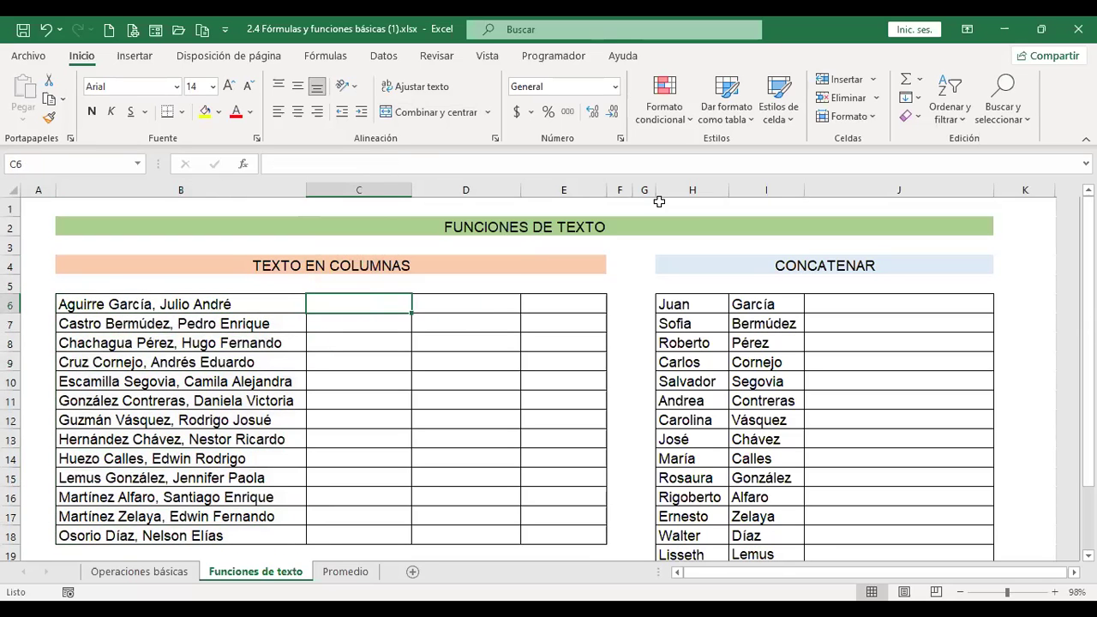
{"action": "key", "text": "Right"}
{"action": "key", "text": "Right"}
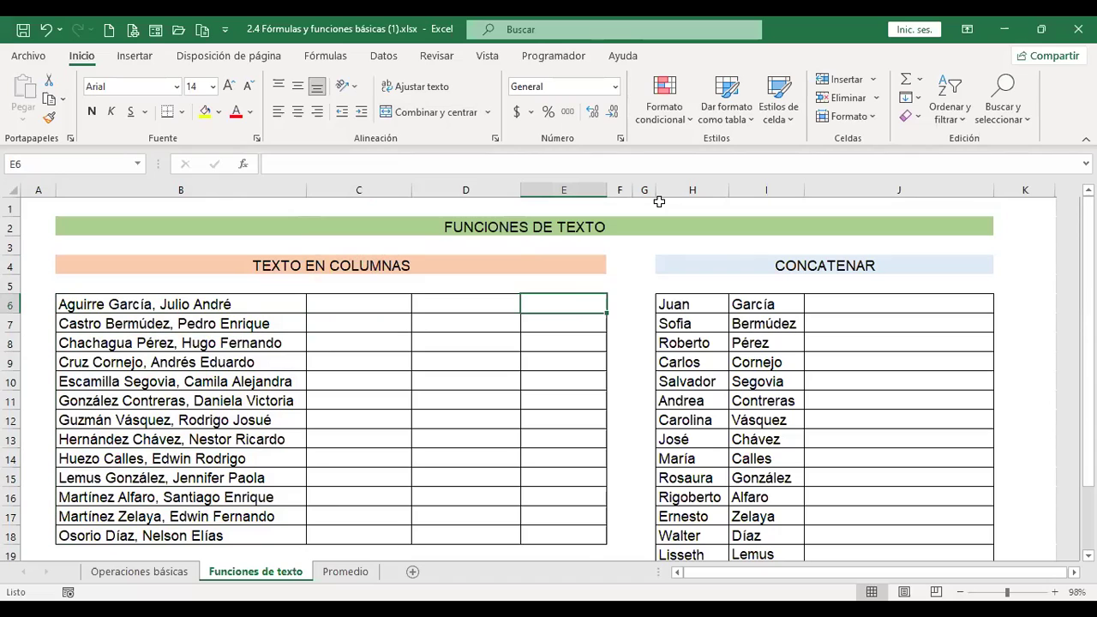
{"action": "key", "text": "Left"}
{"action": "key", "text": "Left"}
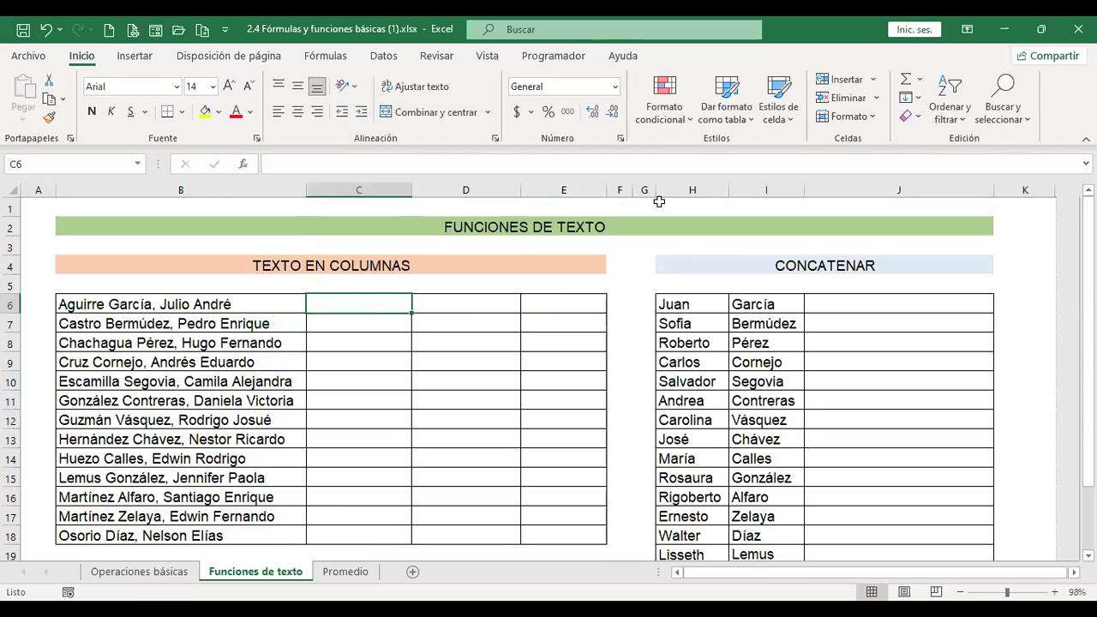
{"action": "key", "text": "shift+Down"}
{"action": "key", "text": "shift+Down"}
{"action": "key", "text": "shift+Down"}
{"action": "key", "text": "shift+Down"}
{"action": "key", "text": "shift+Down"}
{"action": "key", "text": "shift+Down"}
{"action": "key", "text": "shift+Down"}
{"action": "key", "text": "shift+Down"}
{"action": "key", "text": "shift+Down"}
{"action": "key", "text": "shift+Down"}
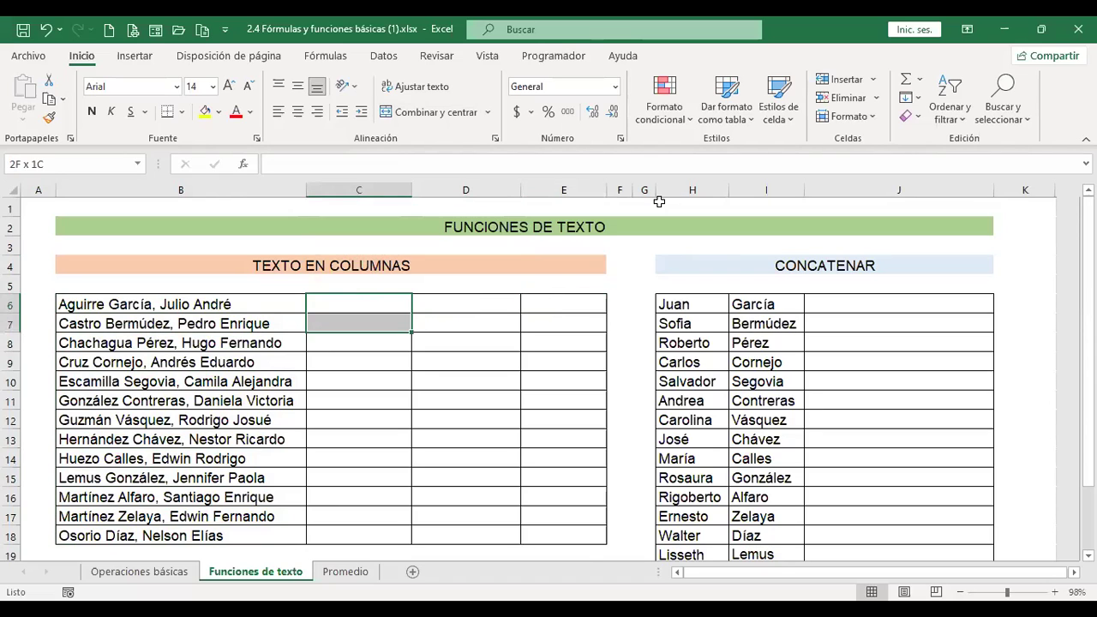
{"action": "key", "text": "Right"}
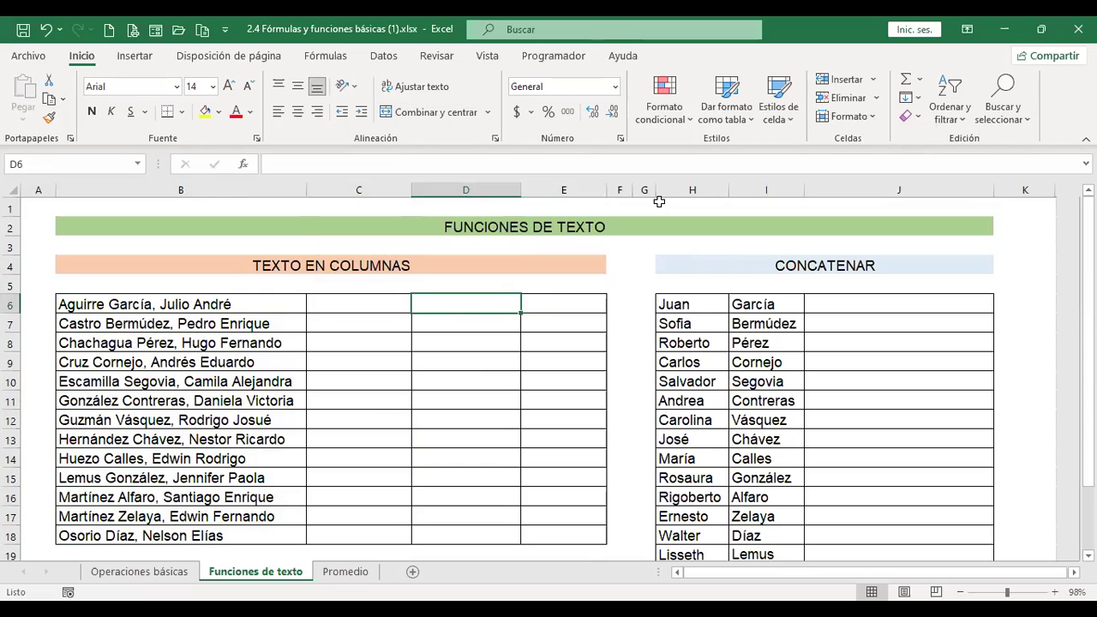
{"action": "key", "text": "shift+Down"}
{"action": "key", "text": "shift+Down"}
{"action": "key", "text": "shift+Down"}
{"action": "key", "text": "shift+Down"}
{"action": "key", "text": "shift+Down"}
{"action": "key", "text": "shift+Down"}
{"action": "key", "text": "Up"}
{"action": "key", "text": "Left"}
{"action": "key", "text": "Down"}
{"action": "key", "text": "Left"}
{"action": "key", "text": "Right"}
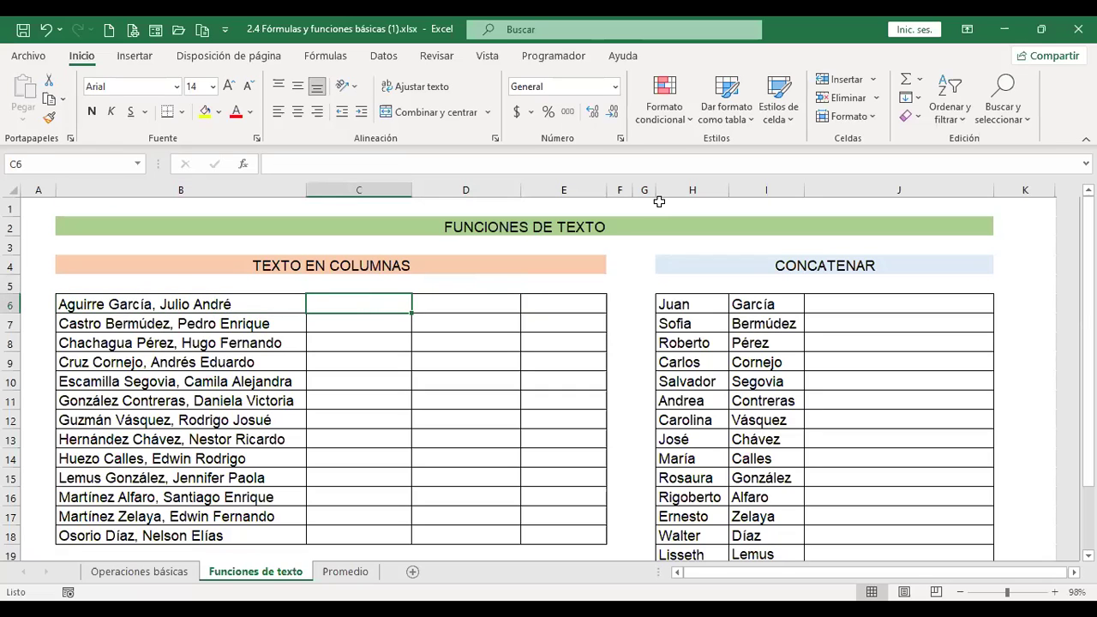
Indicate the target cells in columns C to E where the split names will go, ending on B6.
{"action": "key", "text": "shift+Down"}
{"action": "key", "text": "Right"}
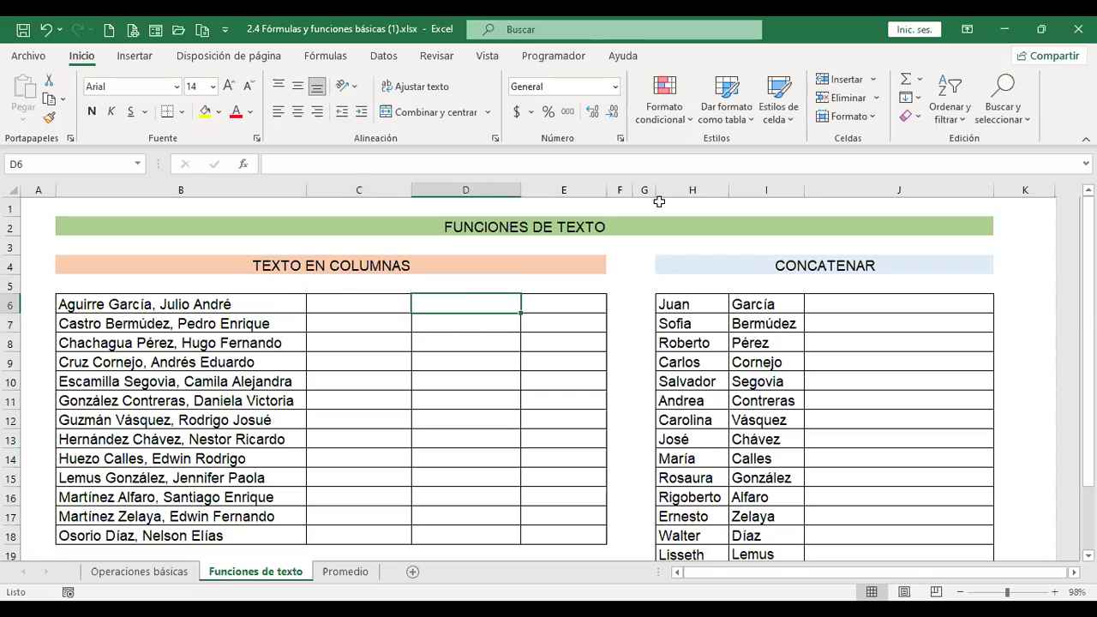
{"action": "key", "text": "Right"}
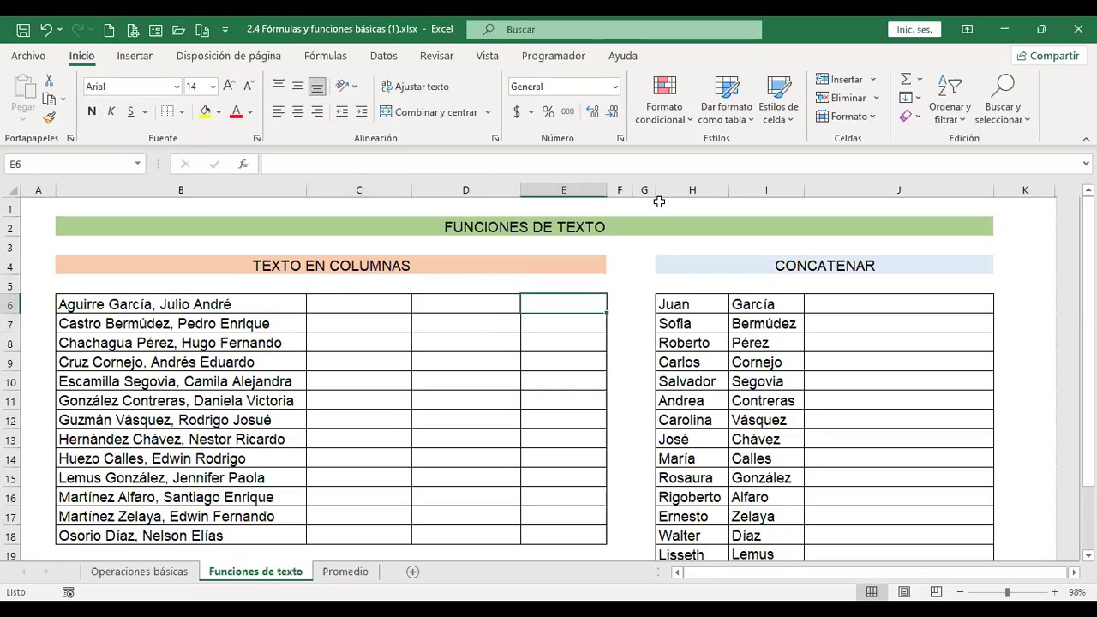
{"action": "key", "text": "Left"}
{"action": "key", "text": "Left"}
{"action": "key", "text": "Left"}
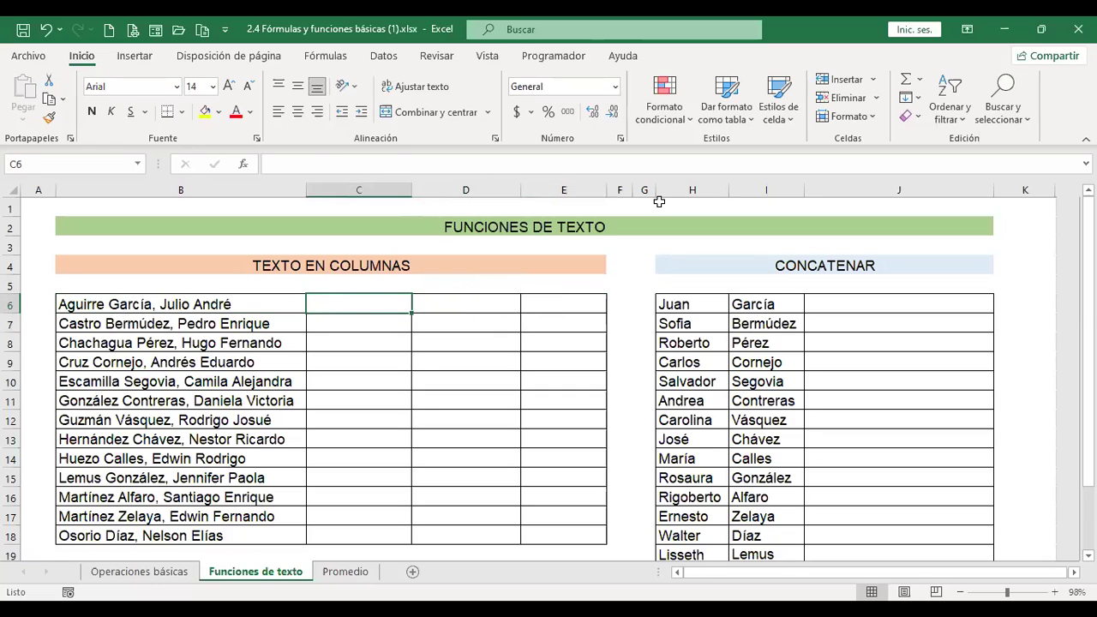
{"action": "key", "text": "shift+Down"}
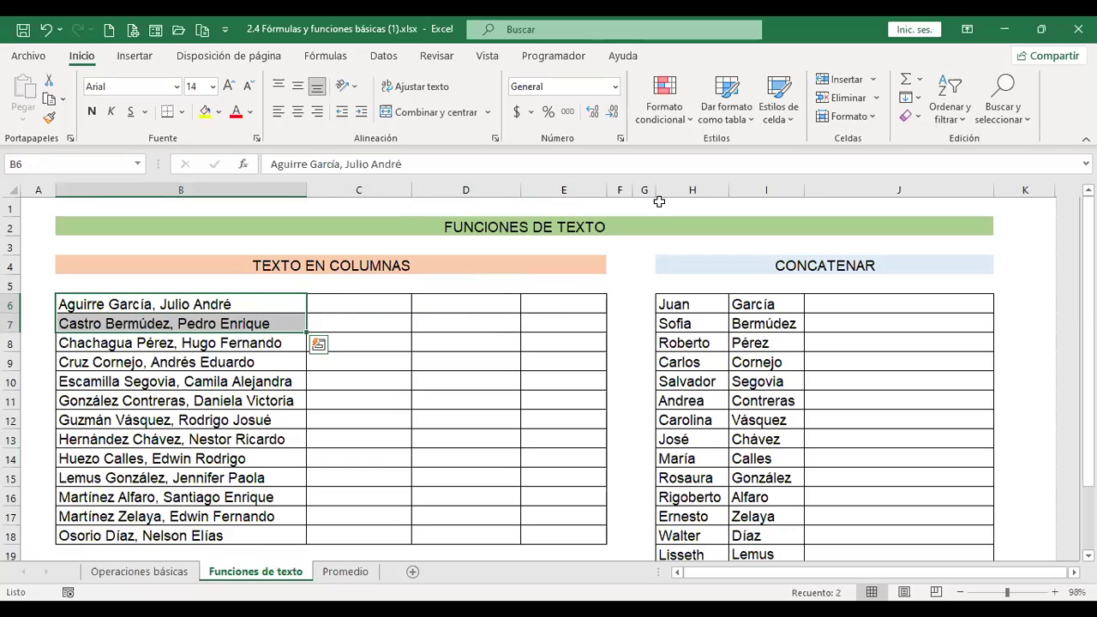
{"action": "key", "text": "Right"}
{"action": "key", "text": "shift+Down"}
{"action": "key", "text": "shift+Down"}
{"action": "key", "text": "shift+Down"}
{"action": "key", "text": "shift+Down"}
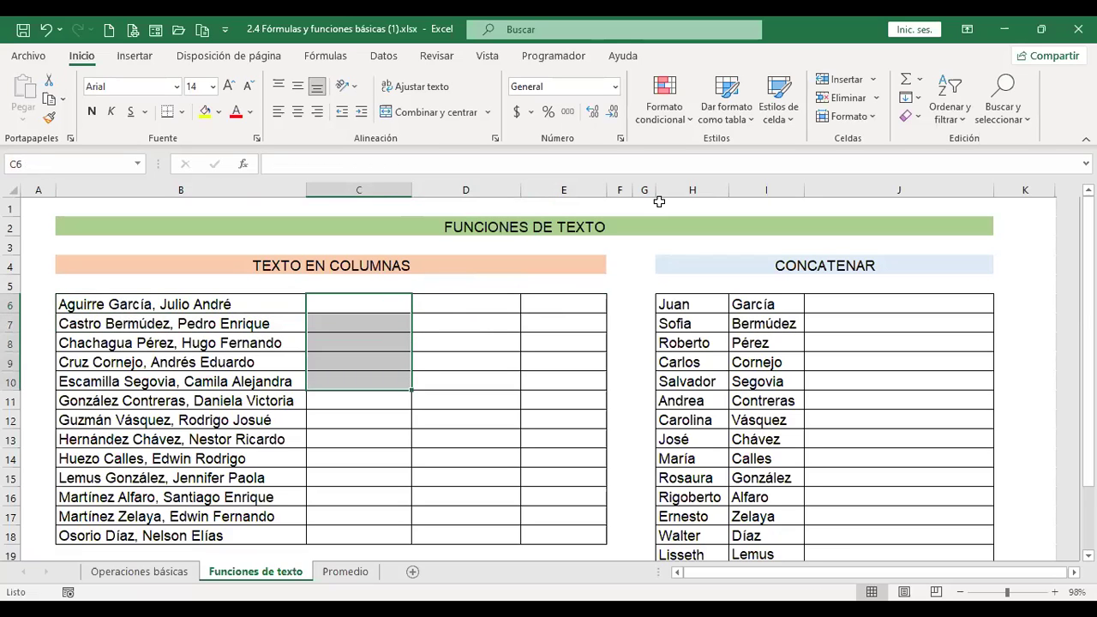
{"action": "key", "text": "Right"}
{"action": "key", "text": "shift+Down"}
{"action": "key", "text": "shift+Down"}
{"action": "key", "text": "Right"}
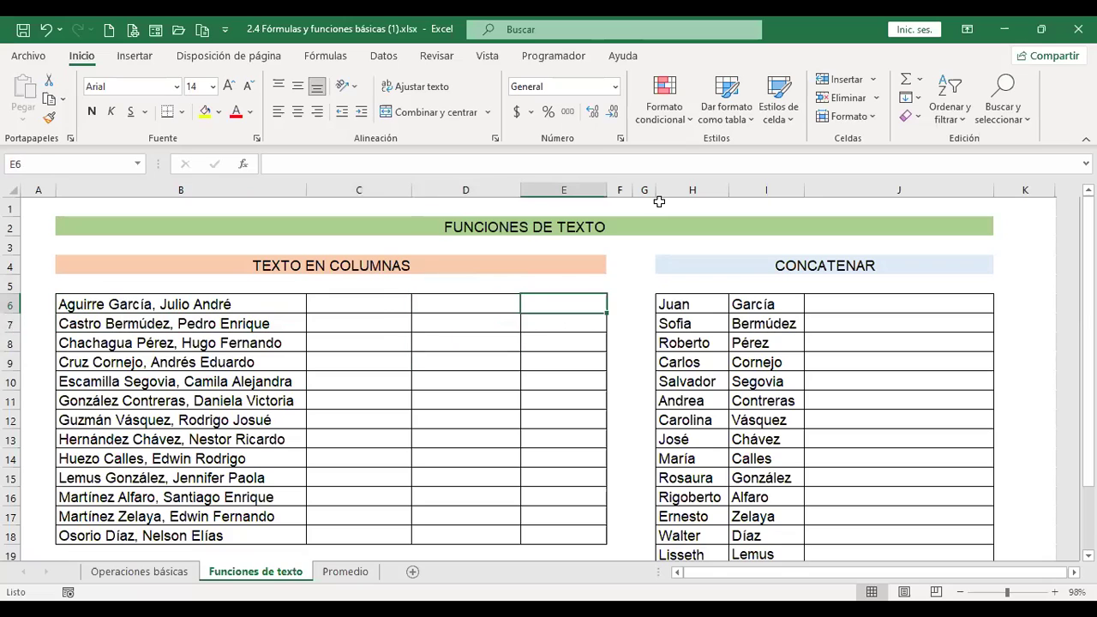
{"action": "key", "text": "shift+Down"}
{"action": "key", "text": "Left"}
{"action": "key", "text": "Left"}
{"action": "key", "text": "Left"}
{"action": "key", "text": "Left"}
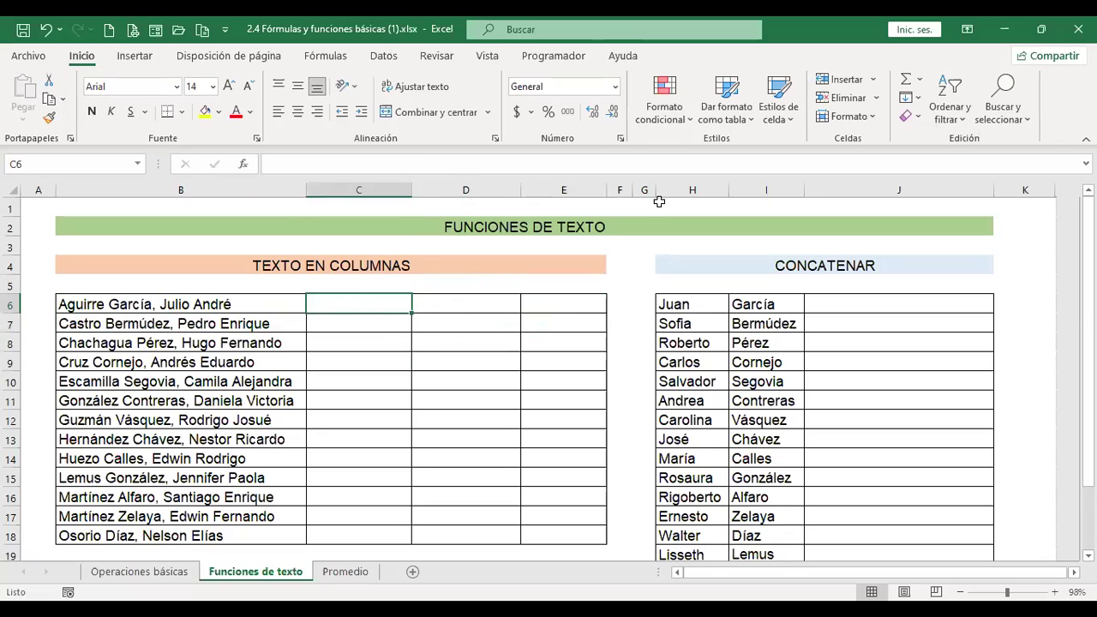
{"action": "key", "text": "Right"}
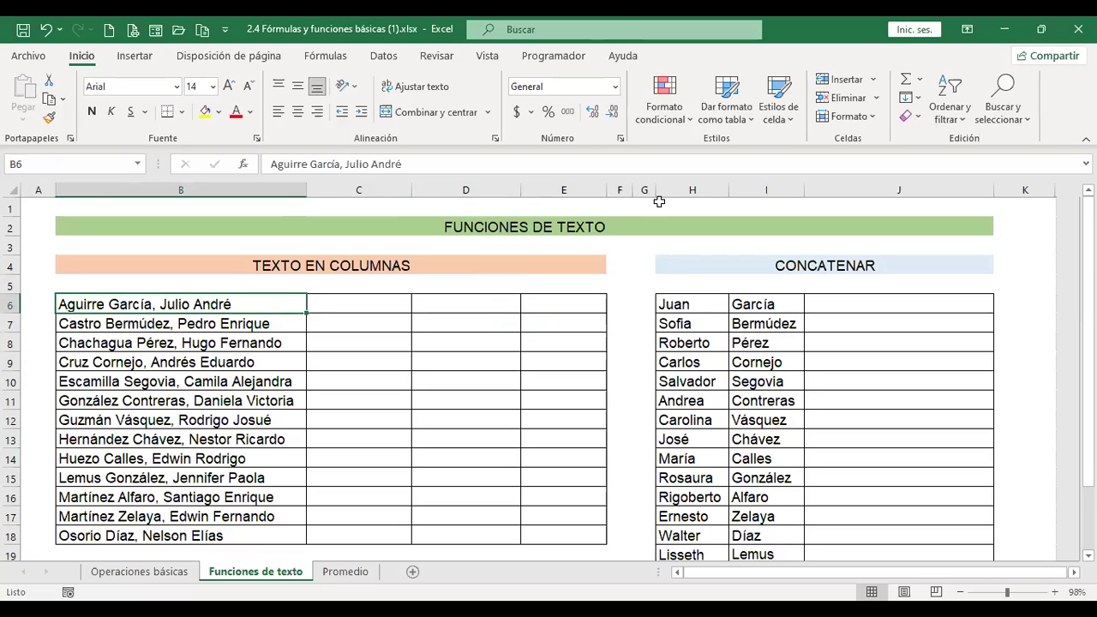
{"action": "key", "text": "Right"}
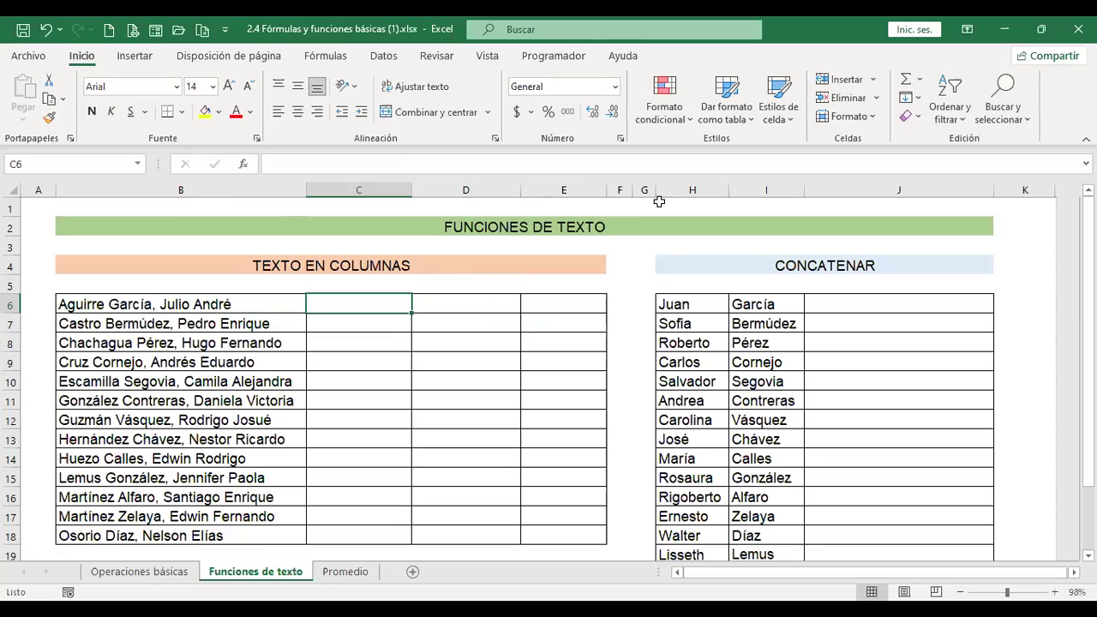
{"action": "key", "text": "Left"}
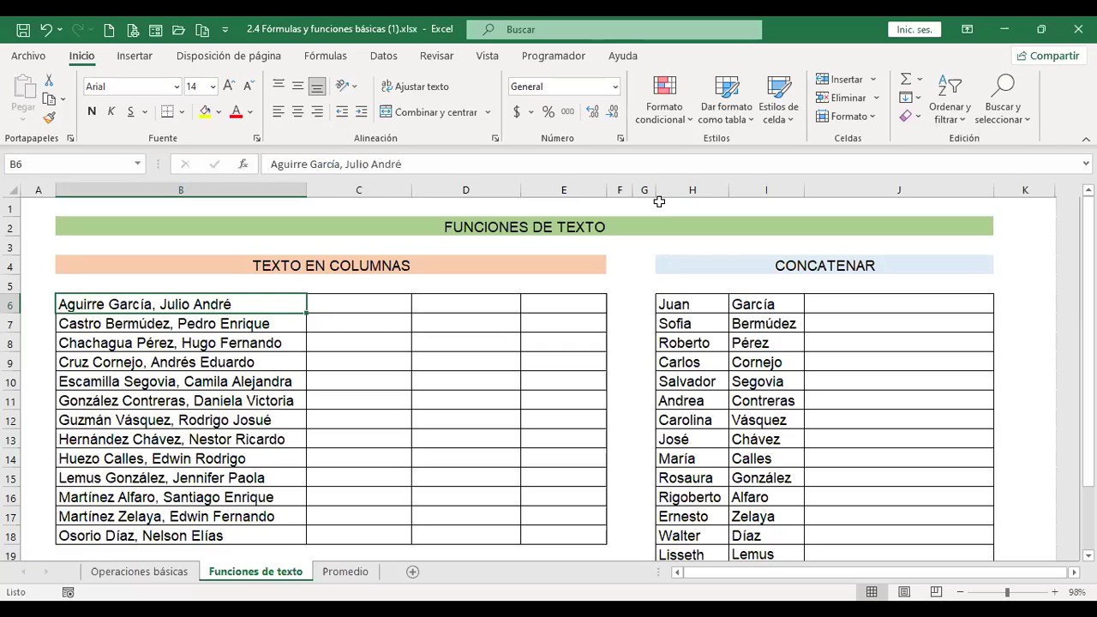
Show the Datos ribbon tab with the Texto en columnas tool.
{"action": "left_click", "coordinate": [387, 56]}
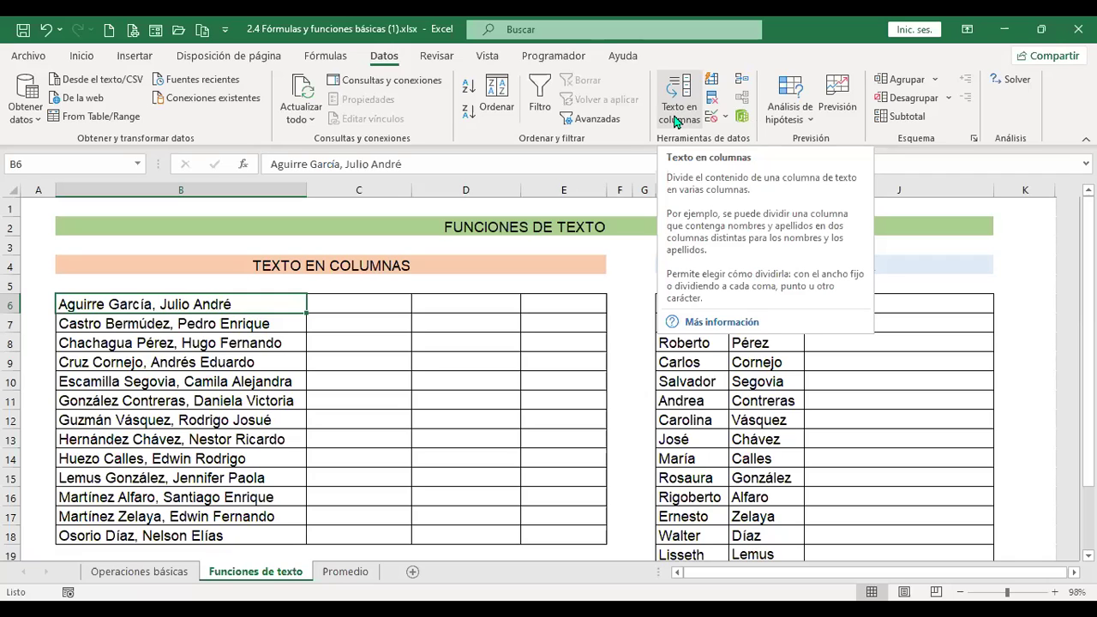
Start Texto en columnas with De ancho fijo chosen and move to step 2.
{"action": "left_click", "coordinate": [676, 121]}
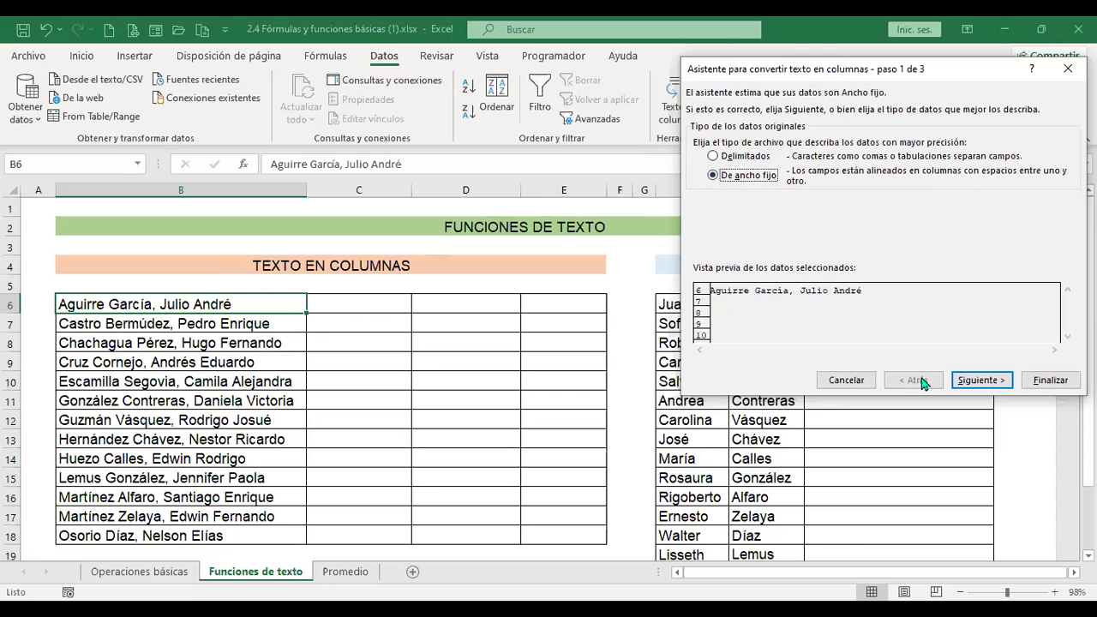
{"action": "left_click", "coordinate": [990, 388]}
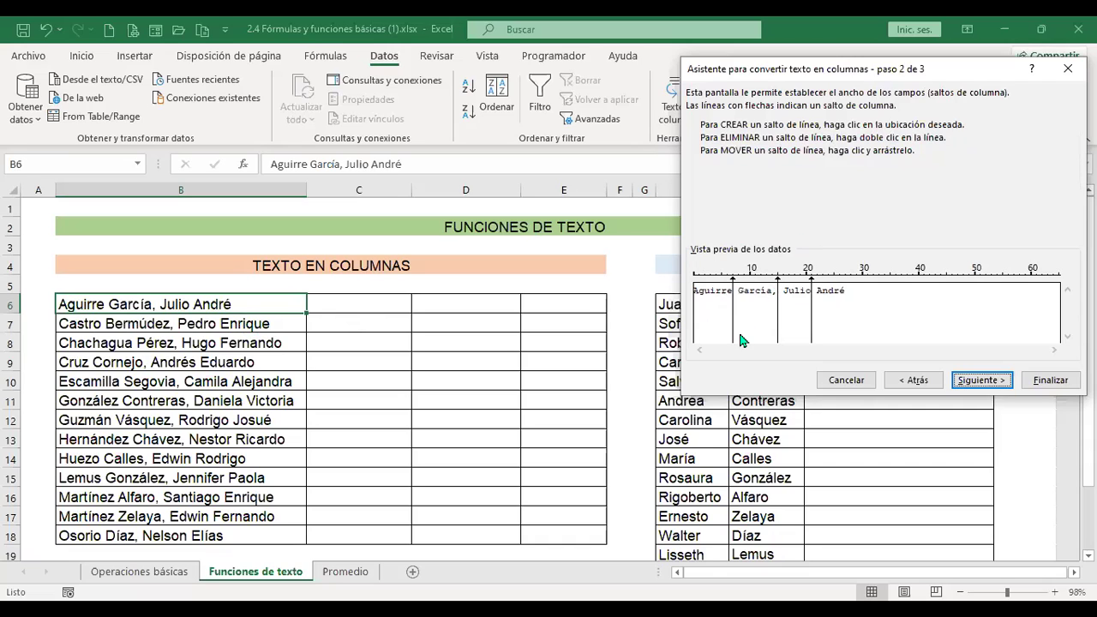
{"action": "double_click", "coordinate": [733, 285]}
{"action": "left_click", "coordinate": [734, 279]}
{"action": "double_click", "coordinate": [732, 293]}
{"action": "left_click", "coordinate": [734, 279]}
{"action": "left_click_drag", "start_coordinate": [777, 302], "coordinate": [693, 284]}
Reach wizard step 3 splitting on spaces, General format, destination $B$6.
{"action": "left_click", "coordinate": [896, 374]}
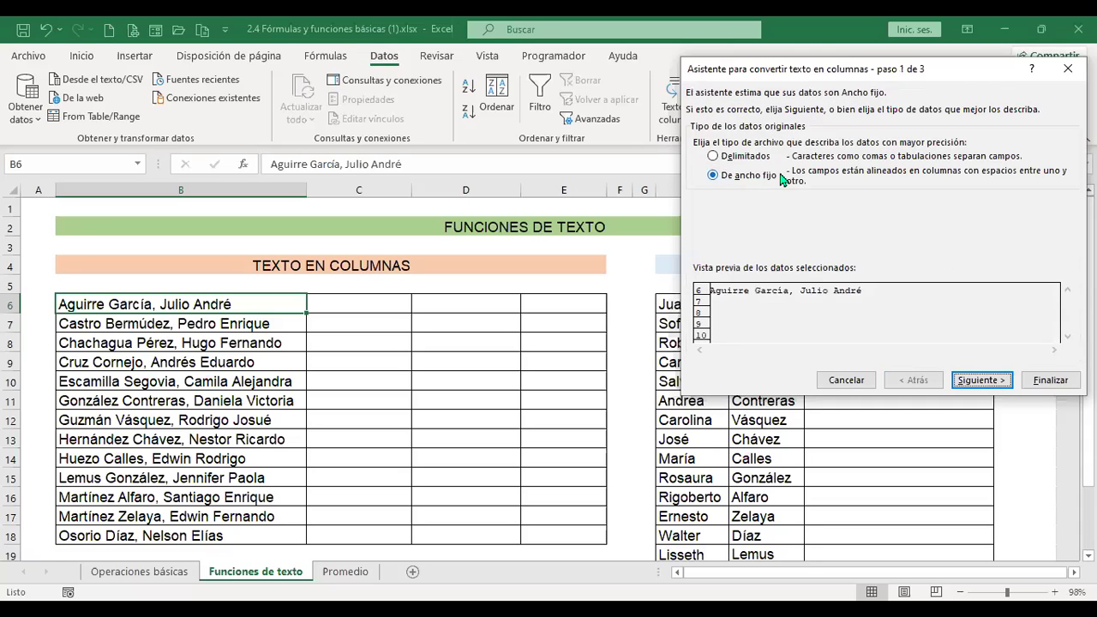
{"action": "left_click", "coordinate": [992, 385]}
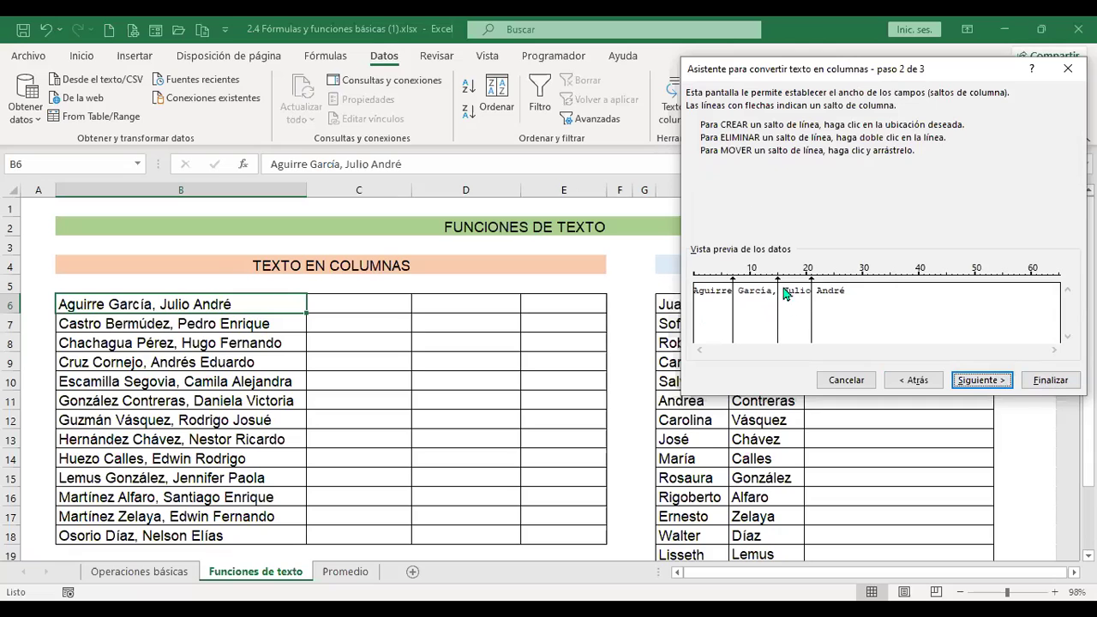
{"action": "left_click", "coordinate": [986, 383]}
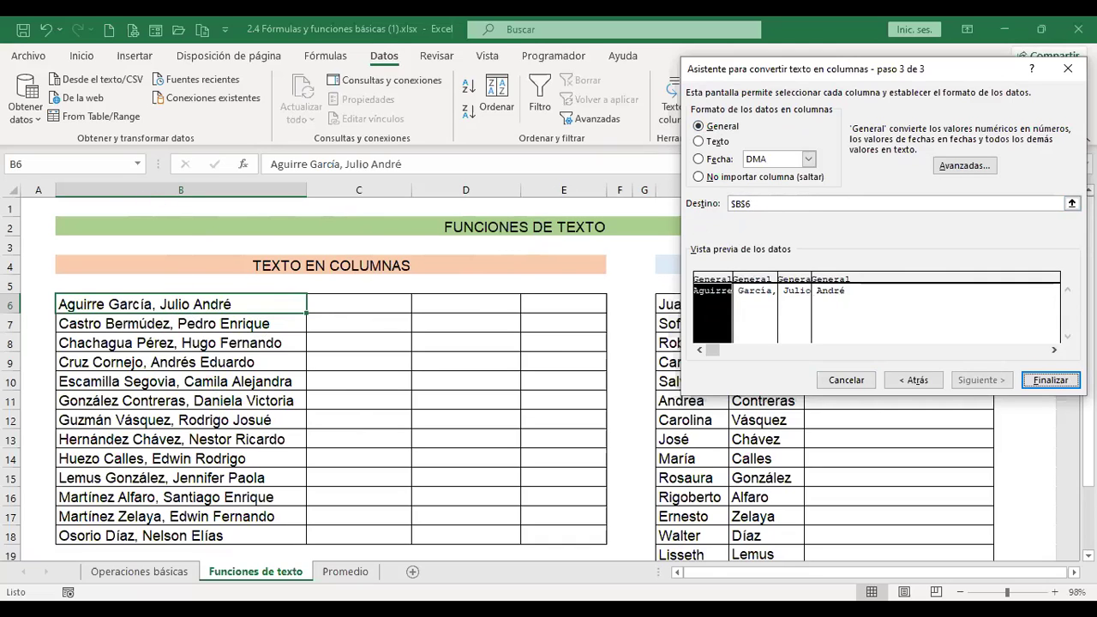
Finish the wizard, triggering the prompt to replace existing destination data.
{"action": "left_click", "coordinate": [1050, 381]}
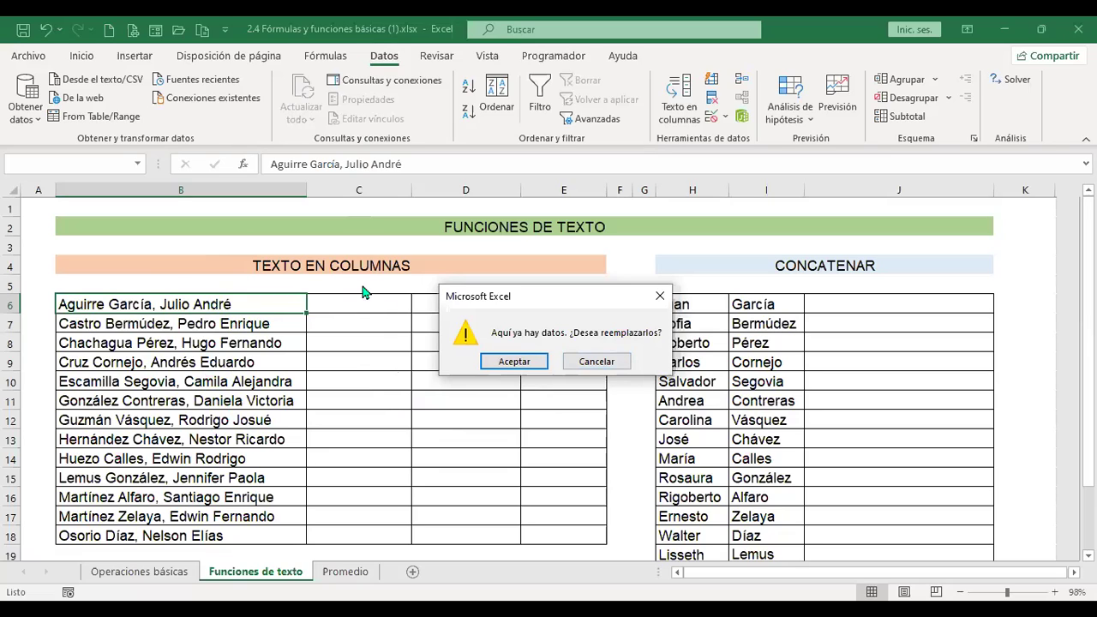
Confirm overwriting the cells to finish splitting row 6's name, then select B7.
{"action": "left_click", "coordinate": [513, 362]}
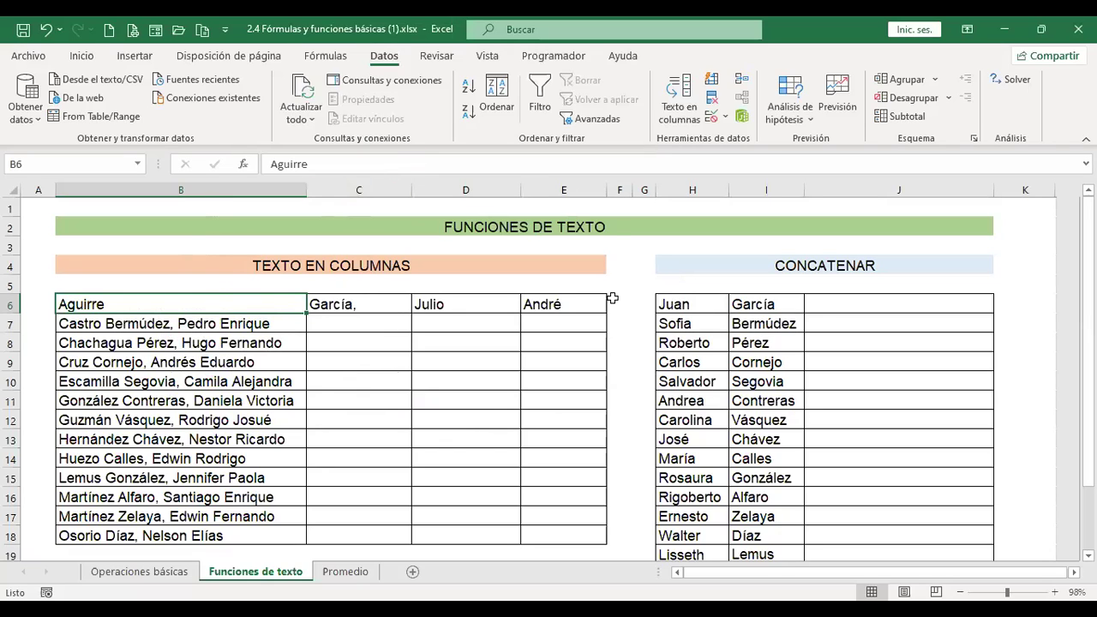
{"action": "left_click", "coordinate": [221, 324]}
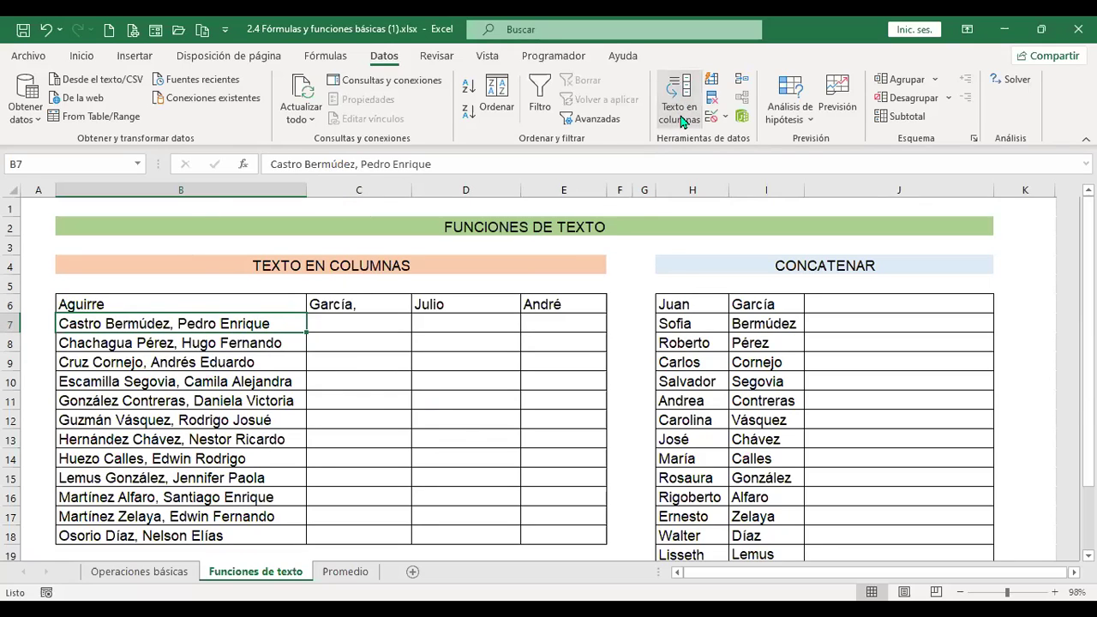
Start Texto en columnas on the Castro Bermúdez name with the Delimitados data type.
{"action": "left_click", "coordinate": [683, 121]}
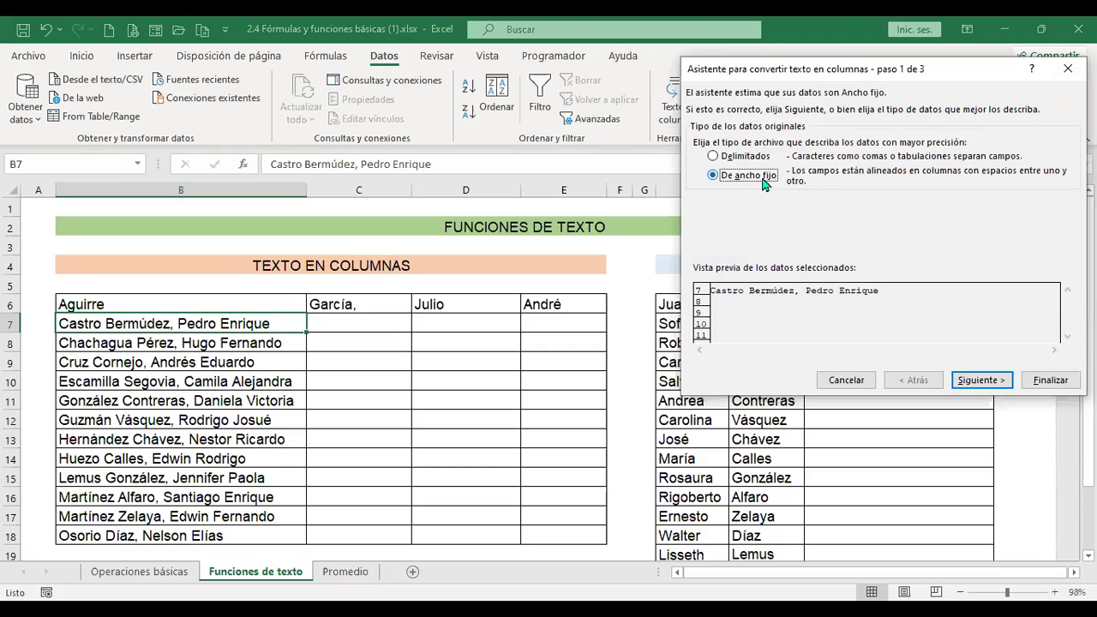
{"action": "left_click", "coordinate": [716, 159]}
{"action": "left_click", "coordinate": [956, 382]}
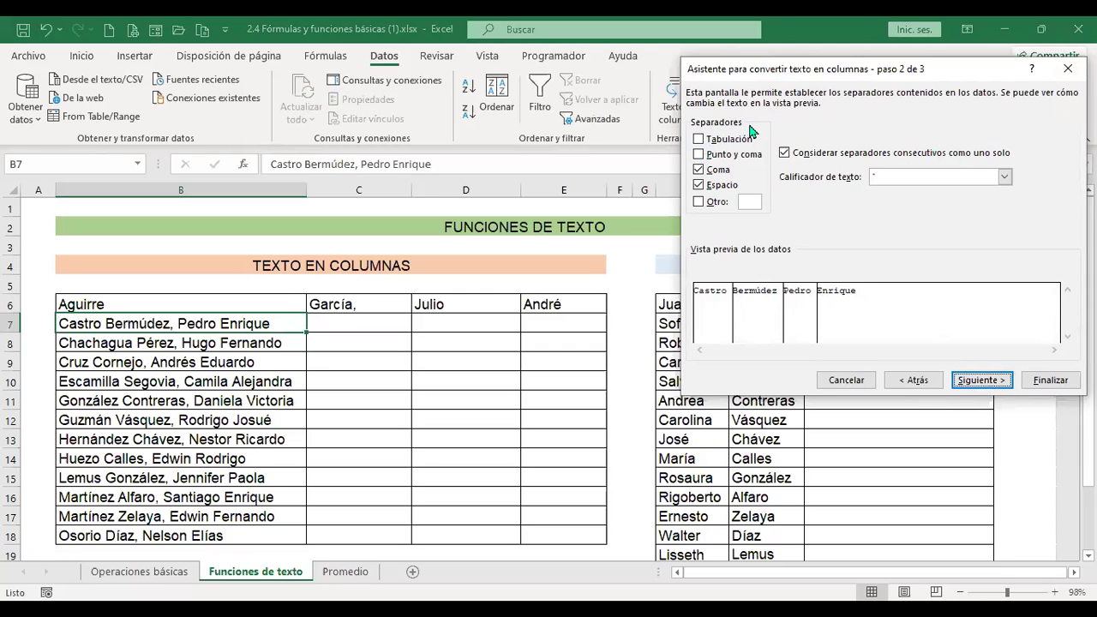
{"action": "left_click", "coordinate": [701, 141]}
{"action": "left_click", "coordinate": [699, 139]}
{"action": "left_click", "coordinate": [698, 170]}
{"action": "left_click", "coordinate": [701, 185]}
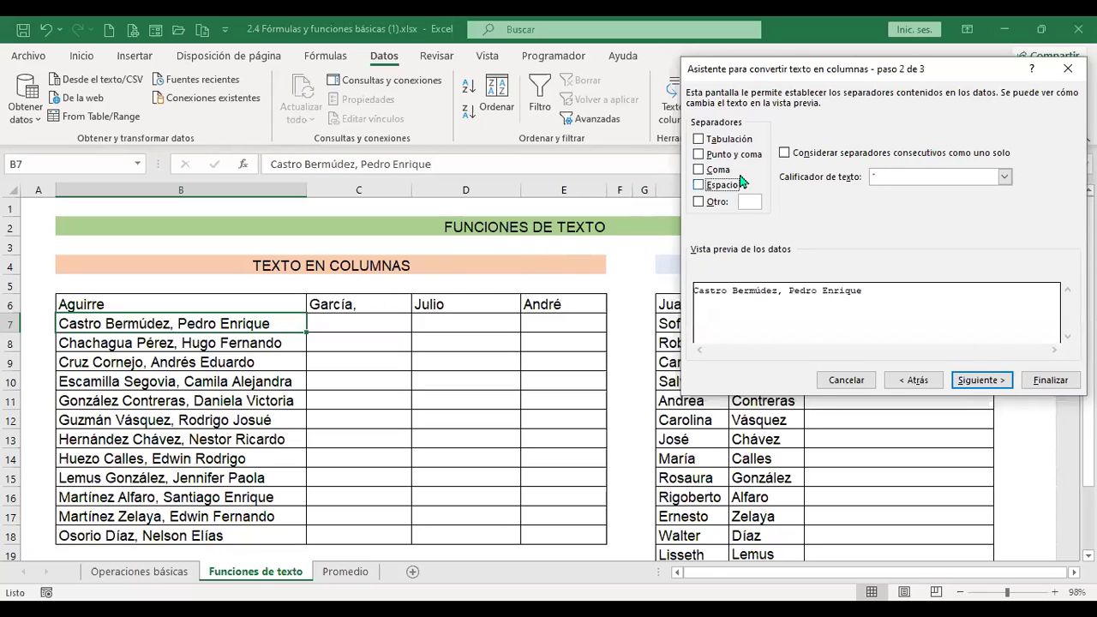
{"action": "left_click", "coordinate": [698, 169]}
{"action": "left_click", "coordinate": [698, 185]}
{"action": "left_click", "coordinate": [699, 185]}
{"action": "left_click", "coordinate": [732, 205]}
{"action": "left_click", "coordinate": [699, 203]}
Change the split destination to $C$7 and finish the text-to-columns conversion.
{"action": "left_click", "coordinate": [985, 384]}
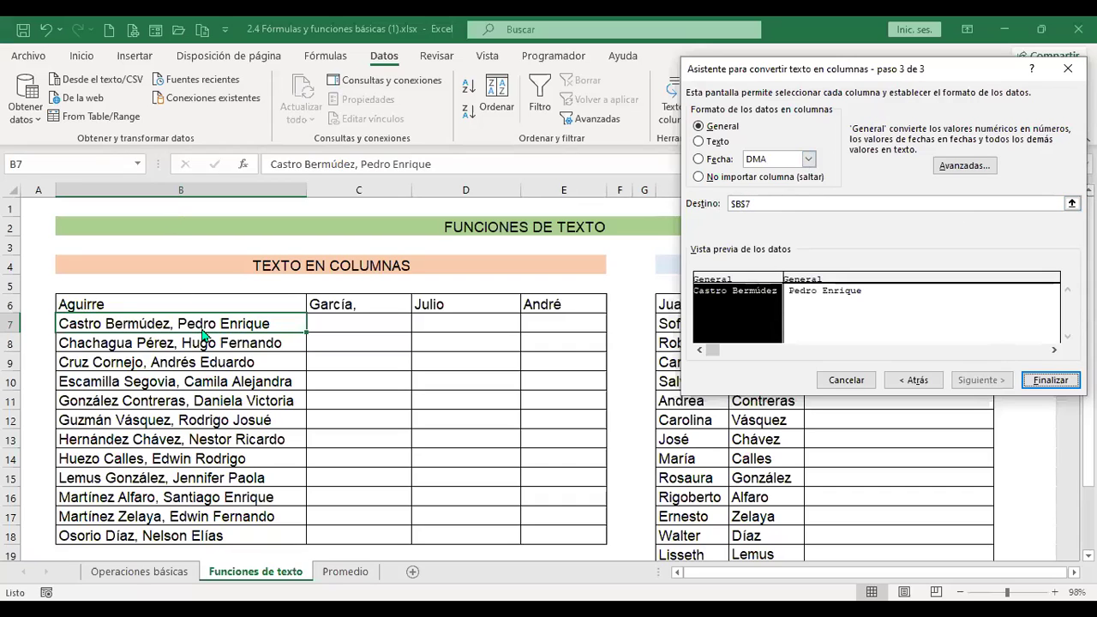
{"action": "left_click", "coordinate": [759, 204]}
{"action": "key", "text": "BackSpace"}
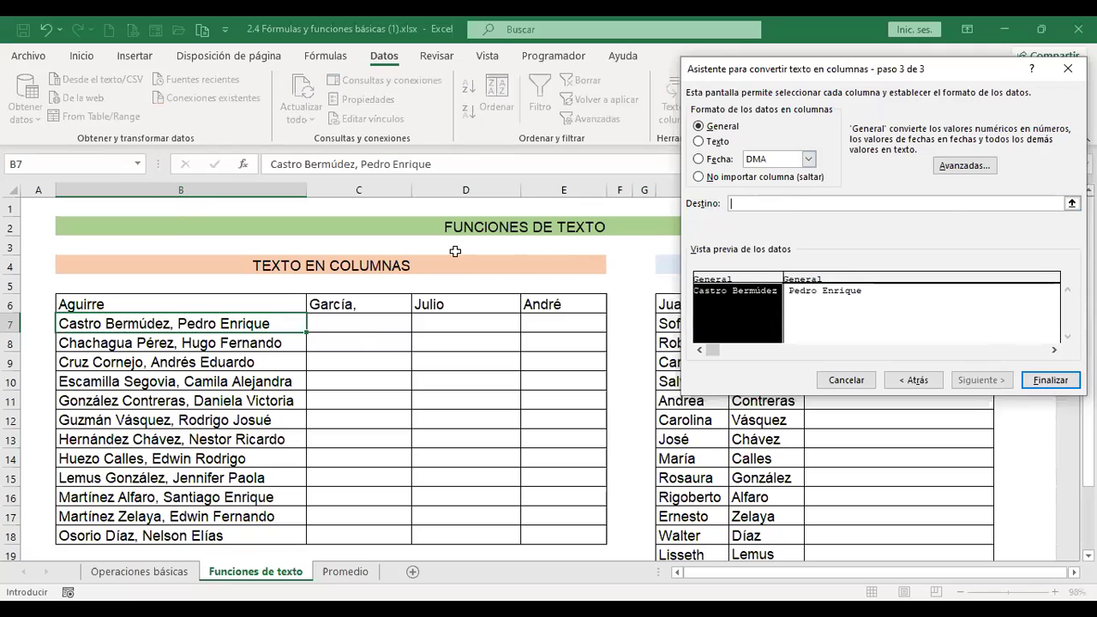
{"action": "left_click", "coordinate": [374, 325]}
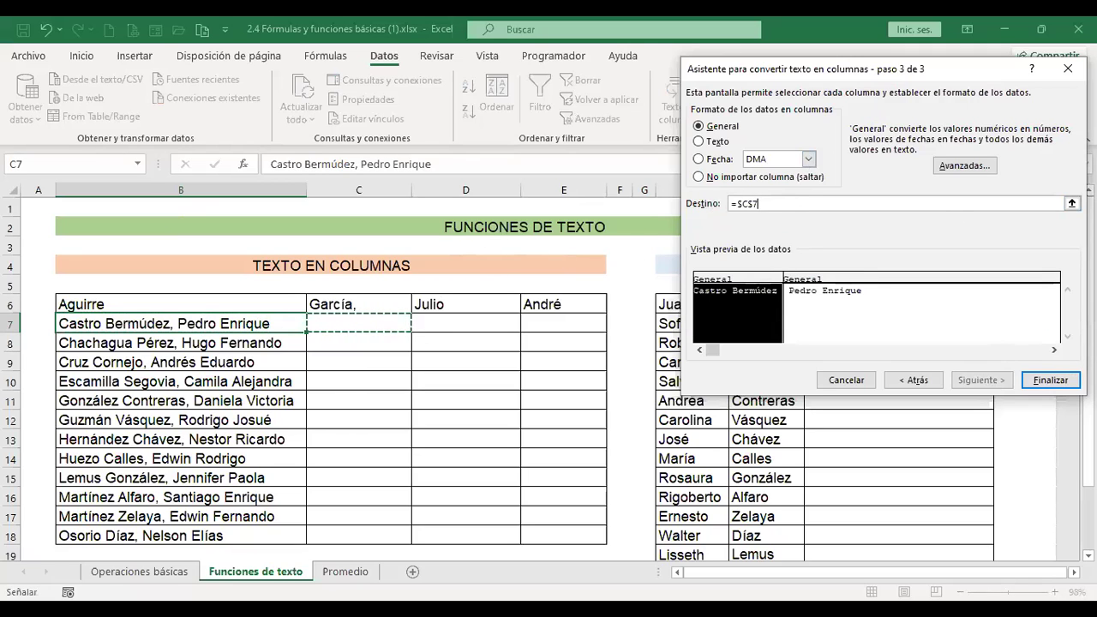
{"action": "left_click", "coordinate": [1065, 387]}
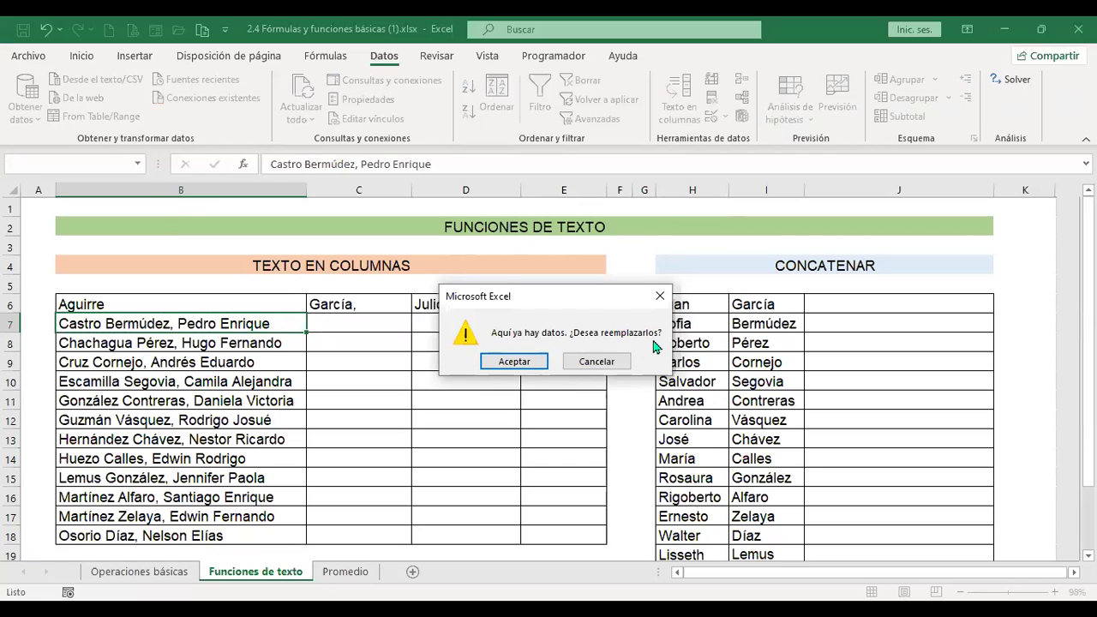
{"action": "left_click", "coordinate": [514, 362]}
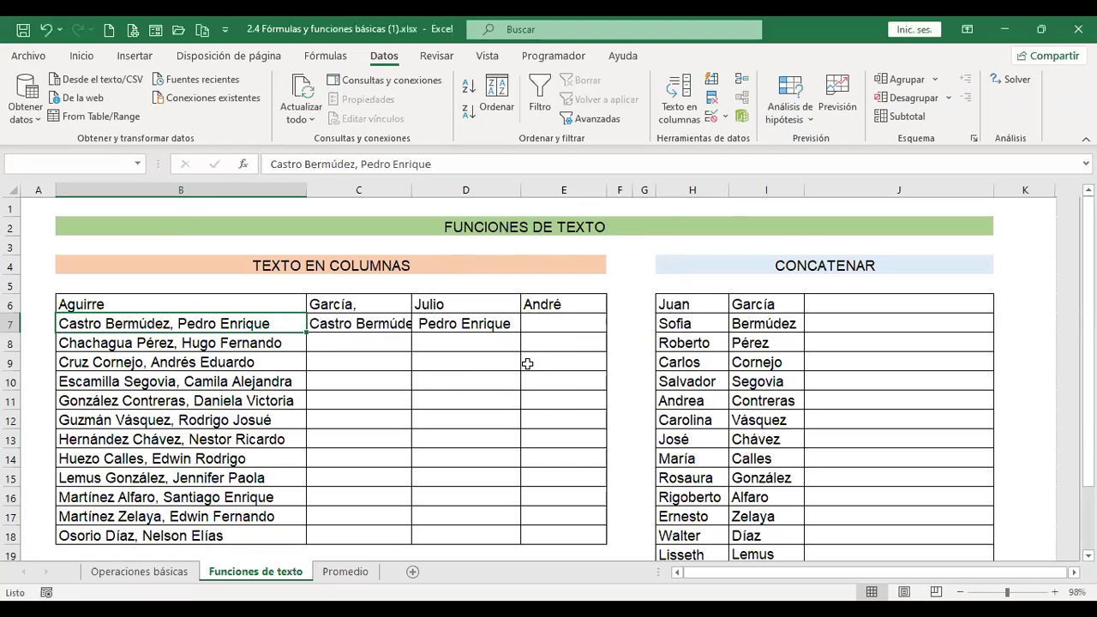
{"action": "double_click", "coordinate": [411, 190]}
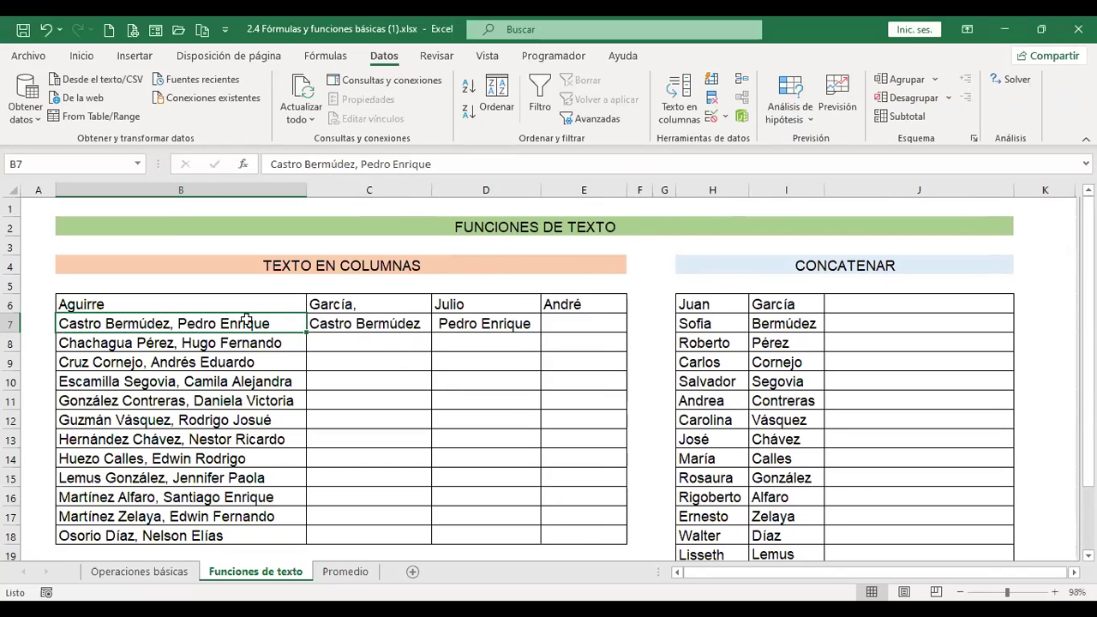
{"action": "left_click", "coordinate": [351, 323]}
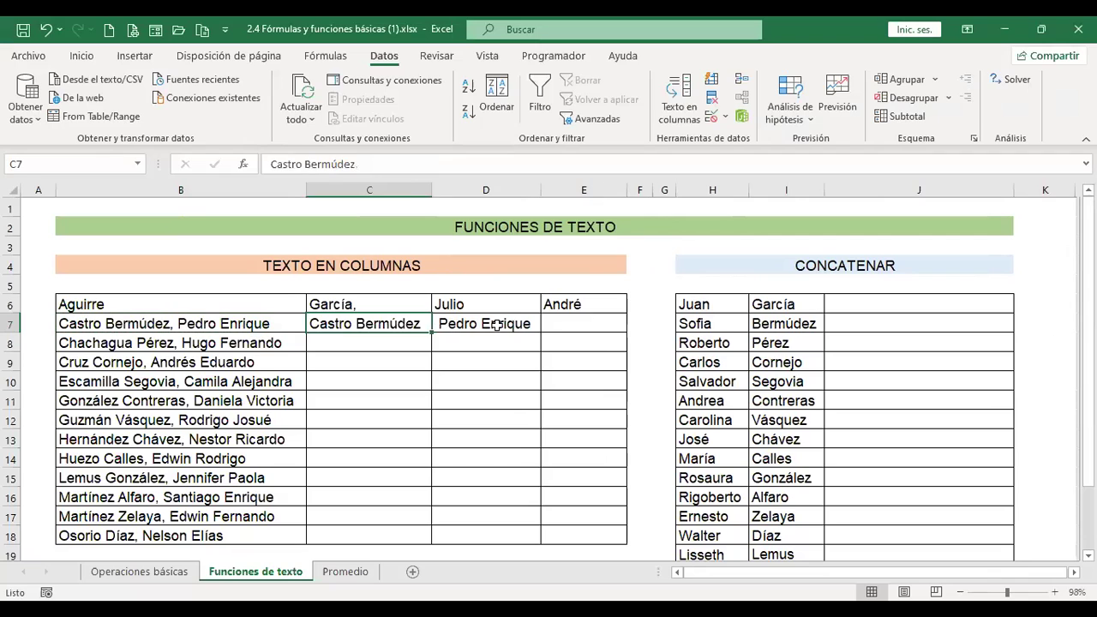
{"action": "left_click", "coordinate": [497, 325]}
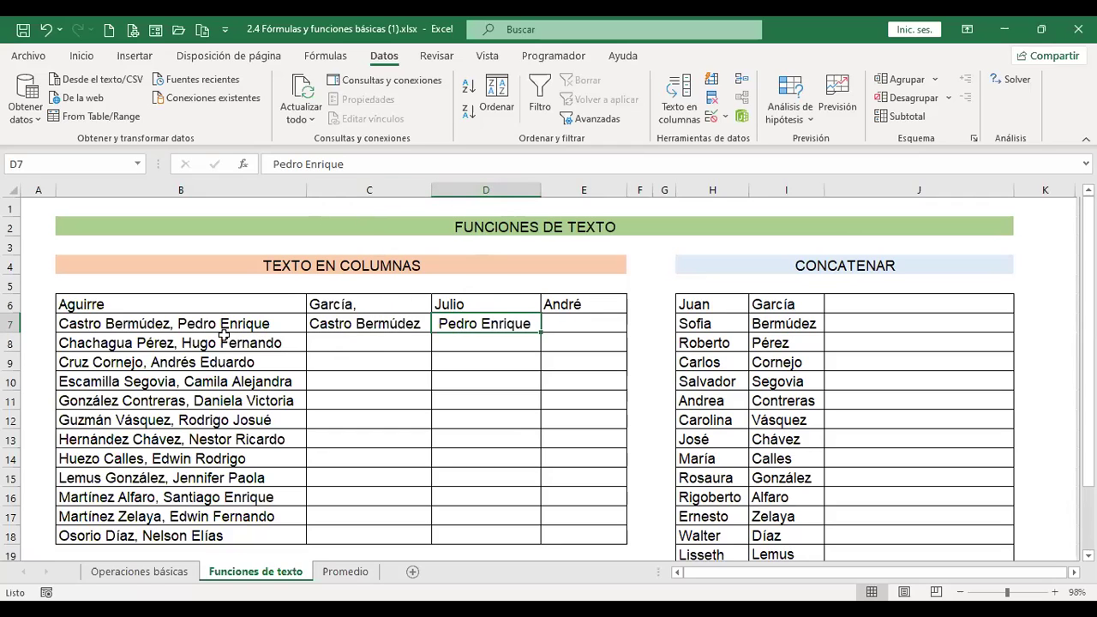
Review the row 6 split cells B6–E6, then select B8 as the next name.
{"action": "left_click", "coordinate": [109, 304]}
{"action": "left_click", "coordinate": [353, 300]}
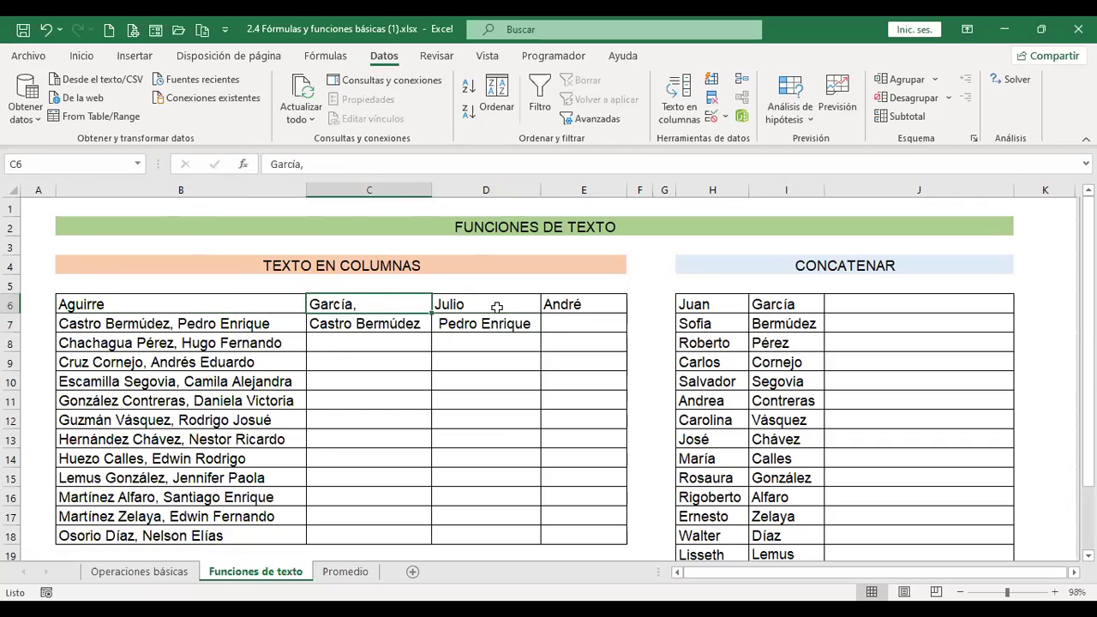
{"action": "left_click", "coordinate": [496, 307]}
{"action": "left_click", "coordinate": [587, 299]}
{"action": "left_click", "coordinate": [247, 358]}
{"action": "left_click", "coordinate": [247, 345]}
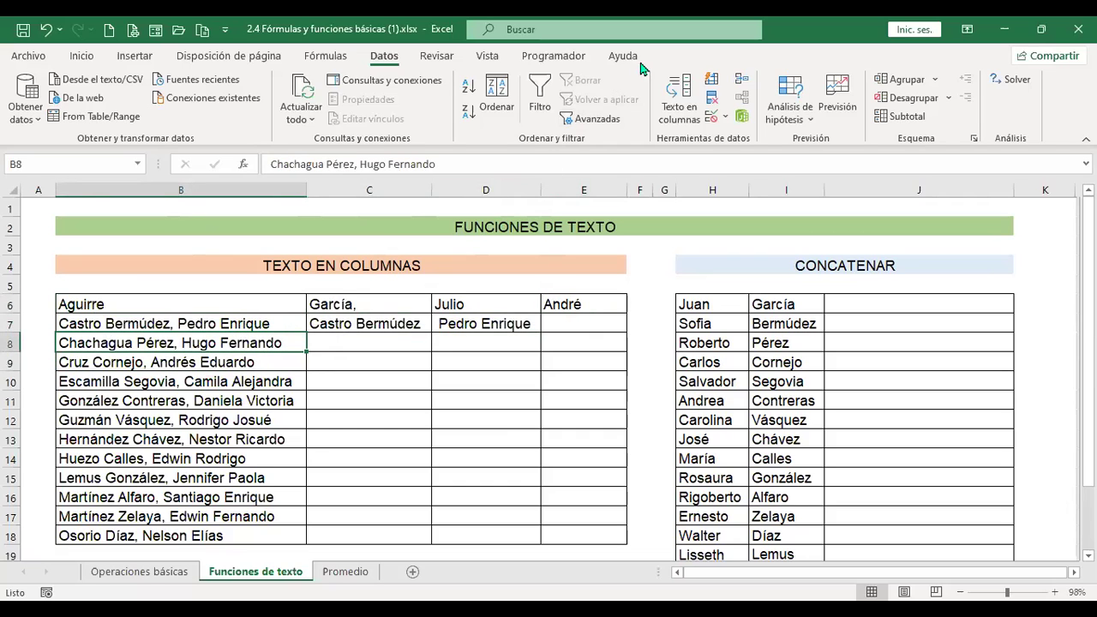
Run Texto en columnas on B8, comparing delimited and fixed-width previews before settling on fixed width.
{"action": "left_click", "coordinate": [685, 107]}
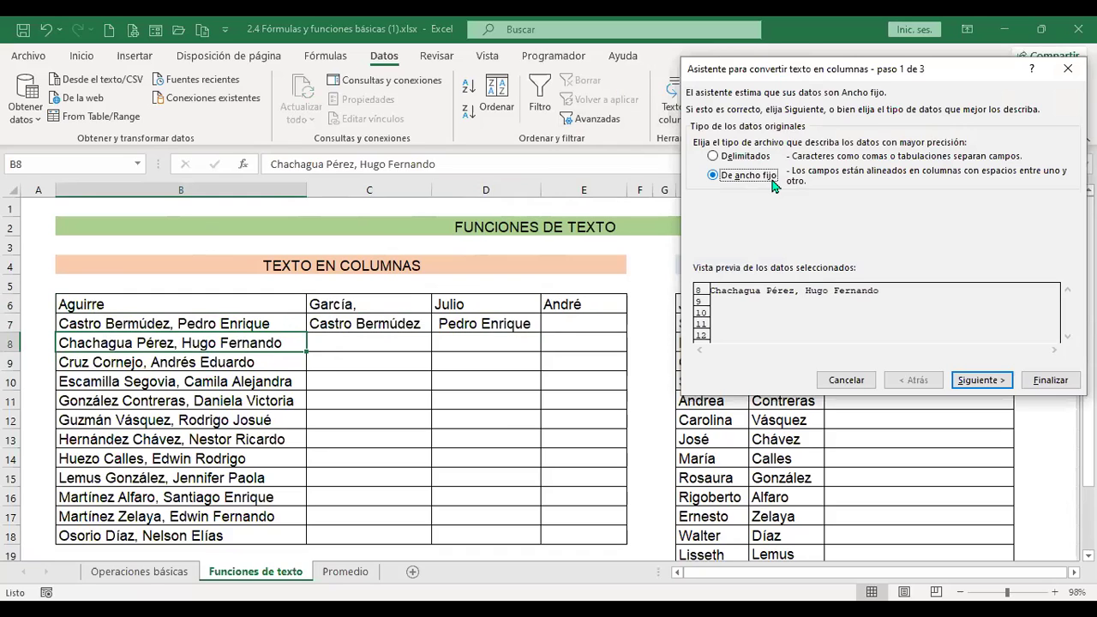
{"action": "left_click", "coordinate": [986, 380]}
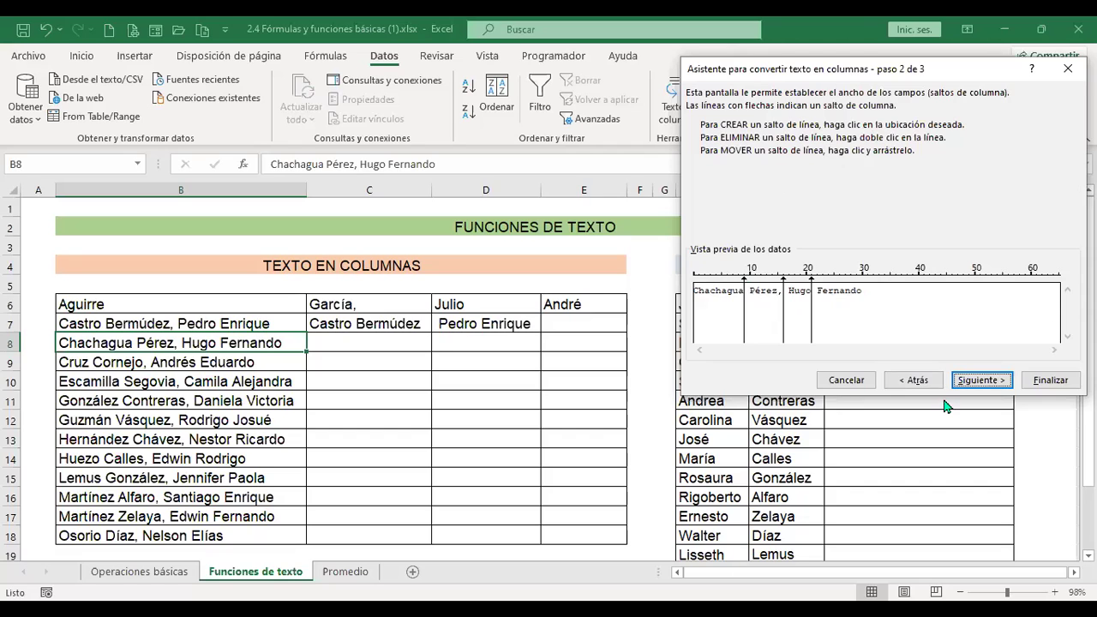
{"action": "left_click", "coordinate": [913, 380]}
{"action": "left_click", "coordinate": [732, 157]}
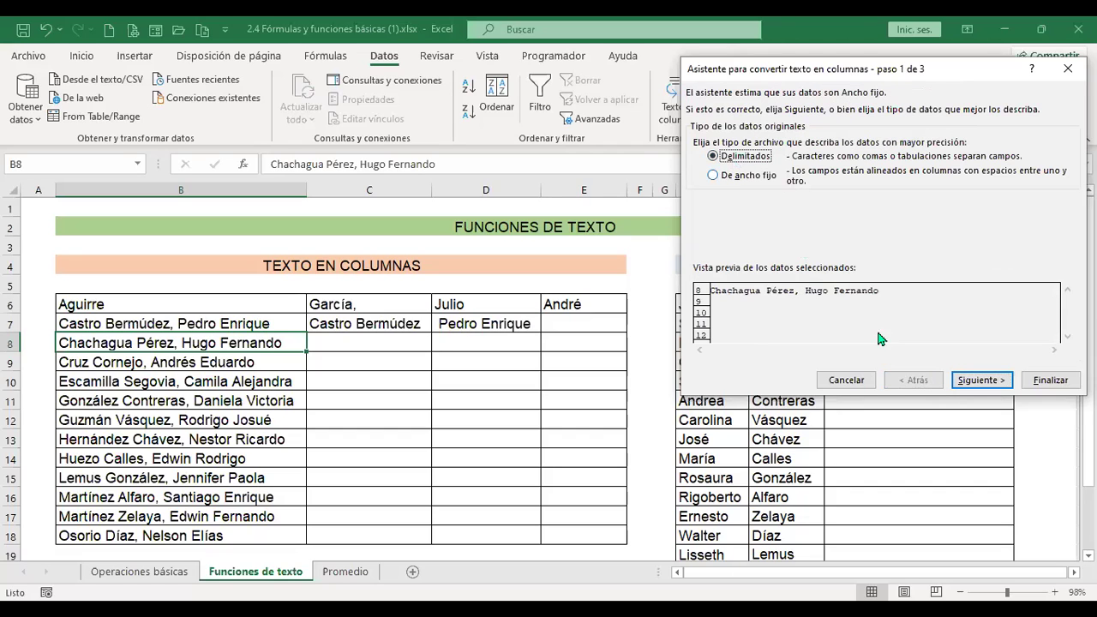
{"action": "left_click", "coordinate": [980, 382]}
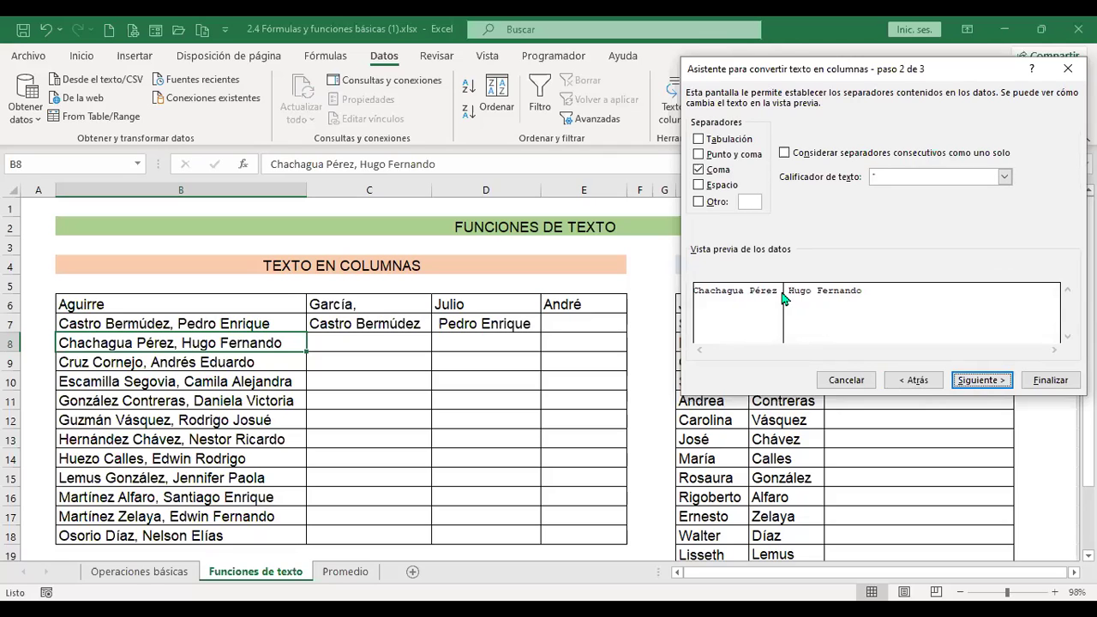
{"action": "left_click", "coordinate": [911, 379]}
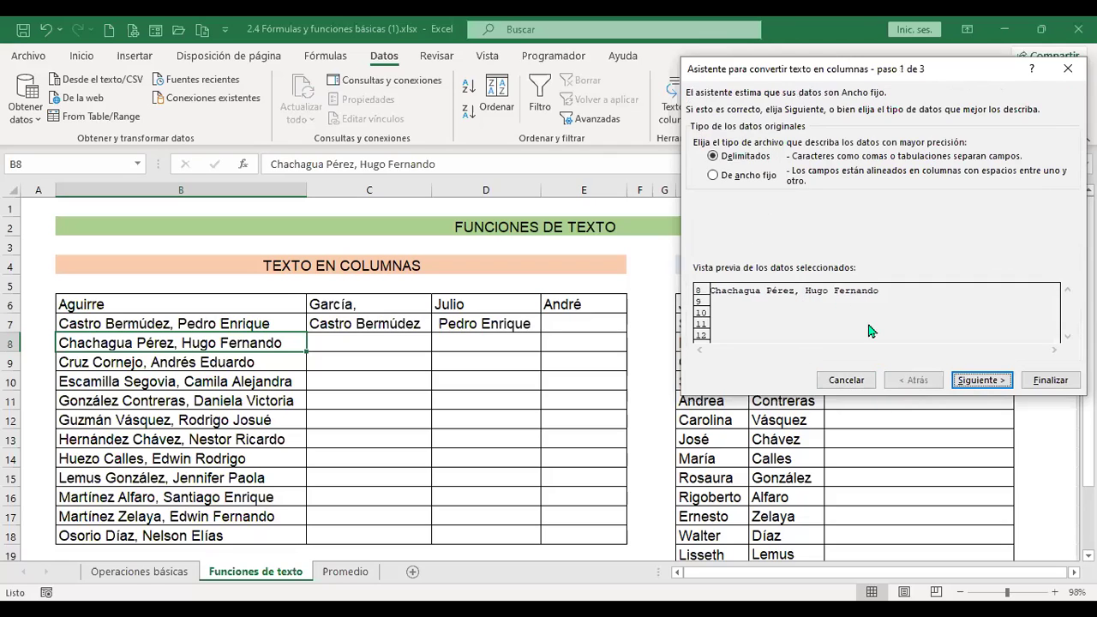
{"action": "left_click", "coordinate": [733, 182]}
{"action": "left_click", "coordinate": [978, 382]}
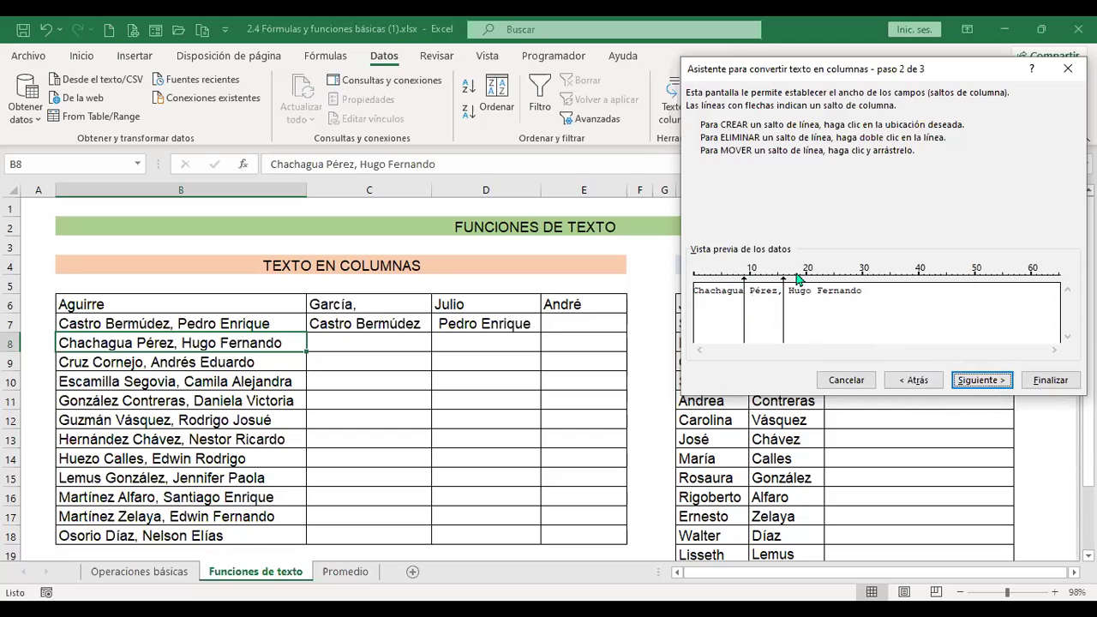
{"action": "left_click", "coordinate": [1007, 380]}
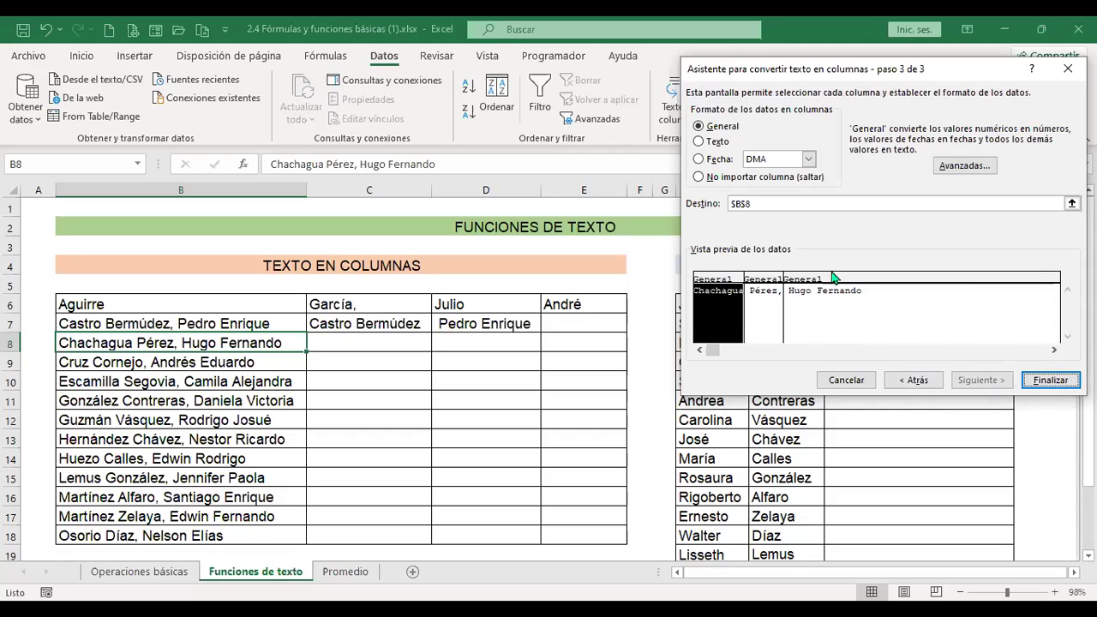
{"action": "left_click_drag", "start_coordinate": [771, 207], "coordinate": [715, 209]}
{"action": "key", "text": "BackSpace"}
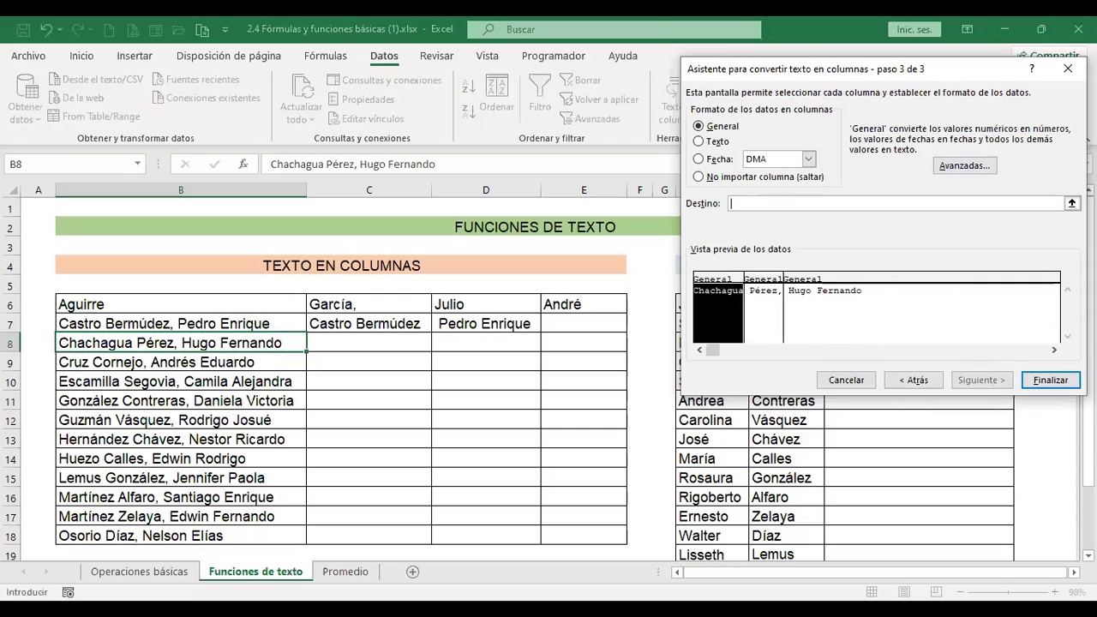
{"action": "left_click", "coordinate": [400, 346]}
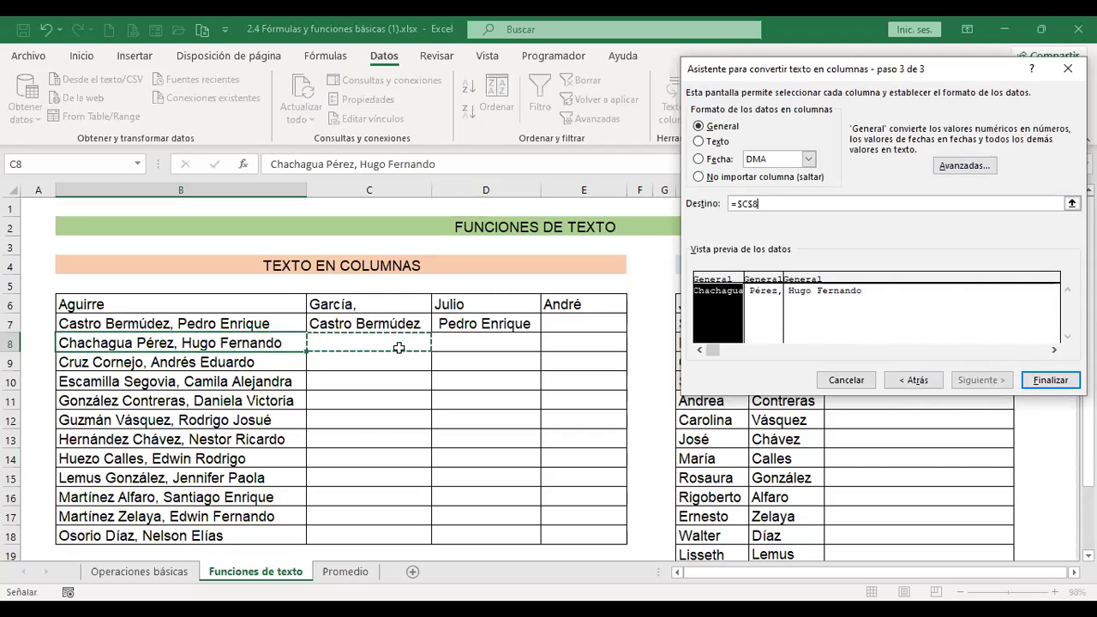
{"action": "left_click", "coordinate": [1033, 384]}
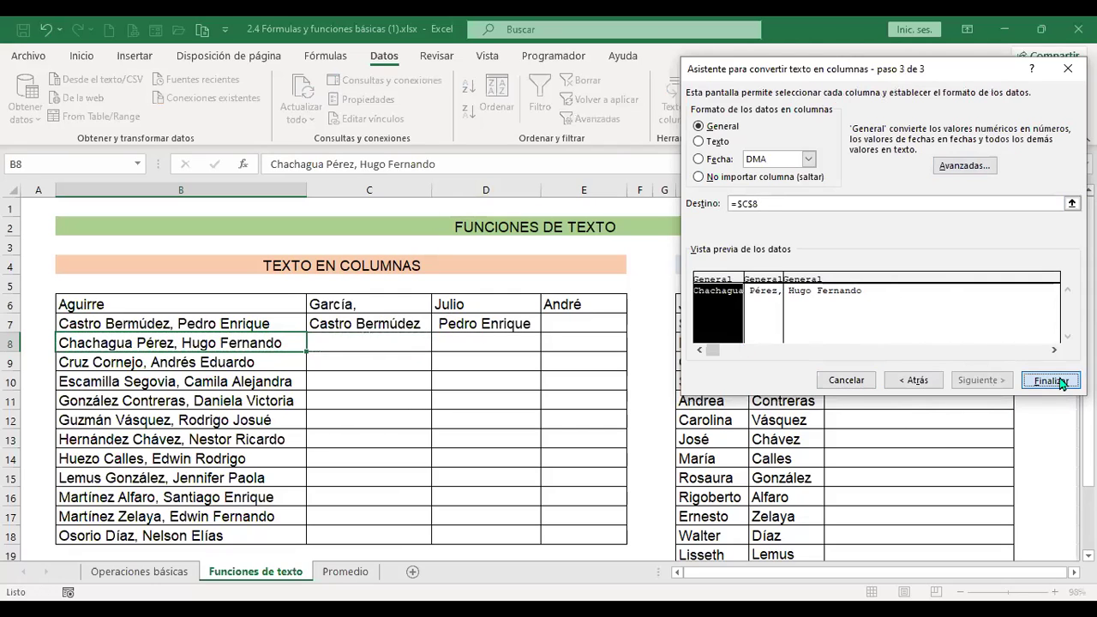
{"action": "left_click", "coordinate": [518, 360]}
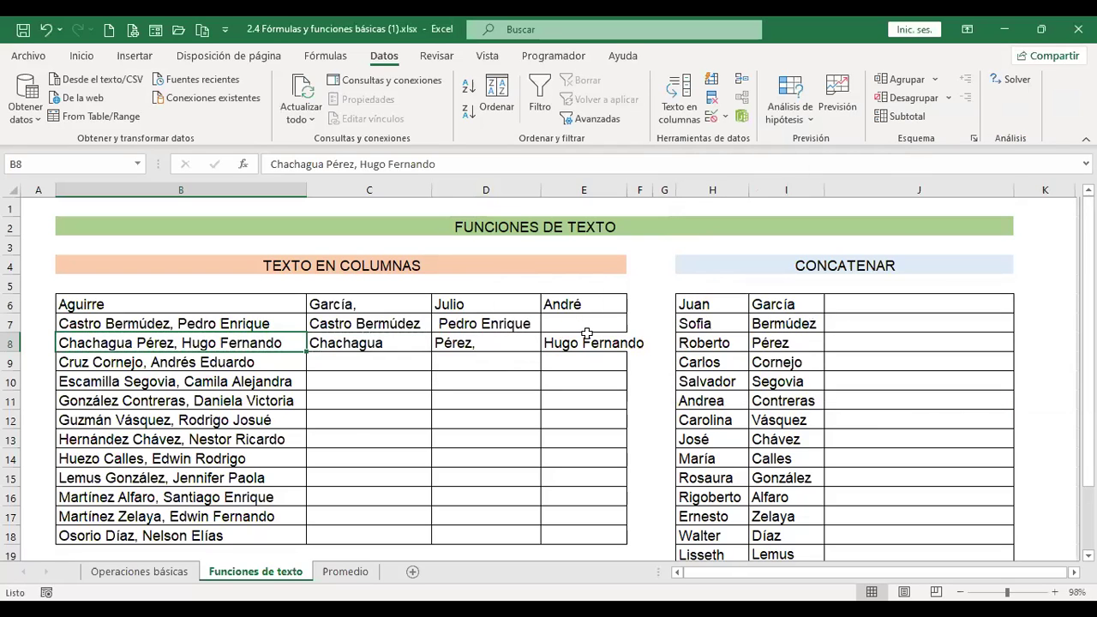
{"action": "left_click", "coordinate": [595, 340]}
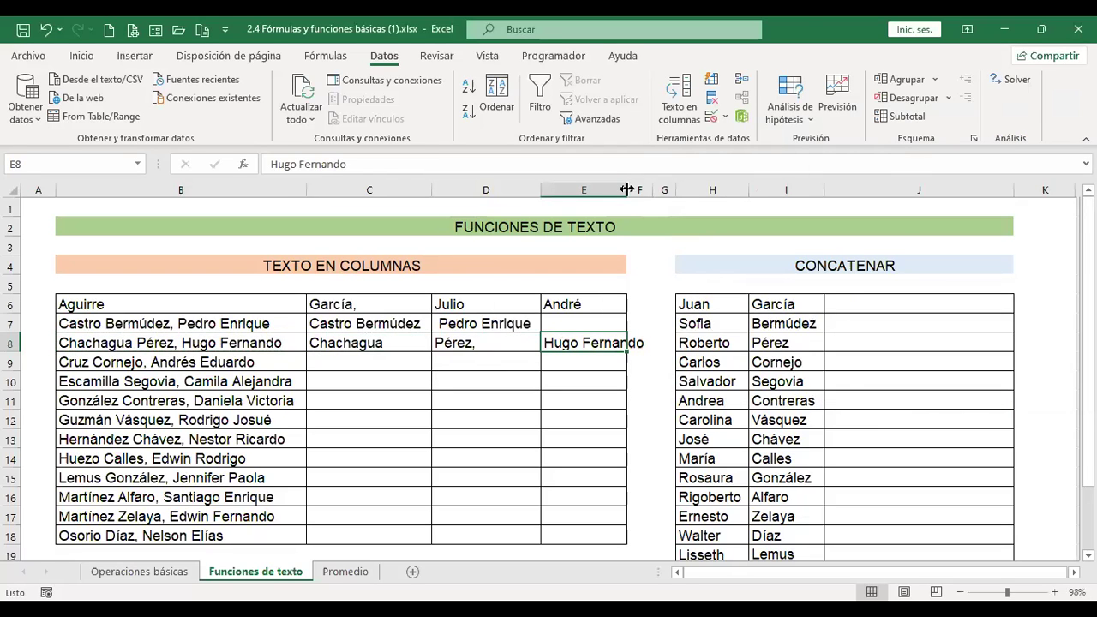
Autofit column E, then set up a De ancho fijo split of the names in B9:B18.
{"action": "double_click", "coordinate": [626, 185]}
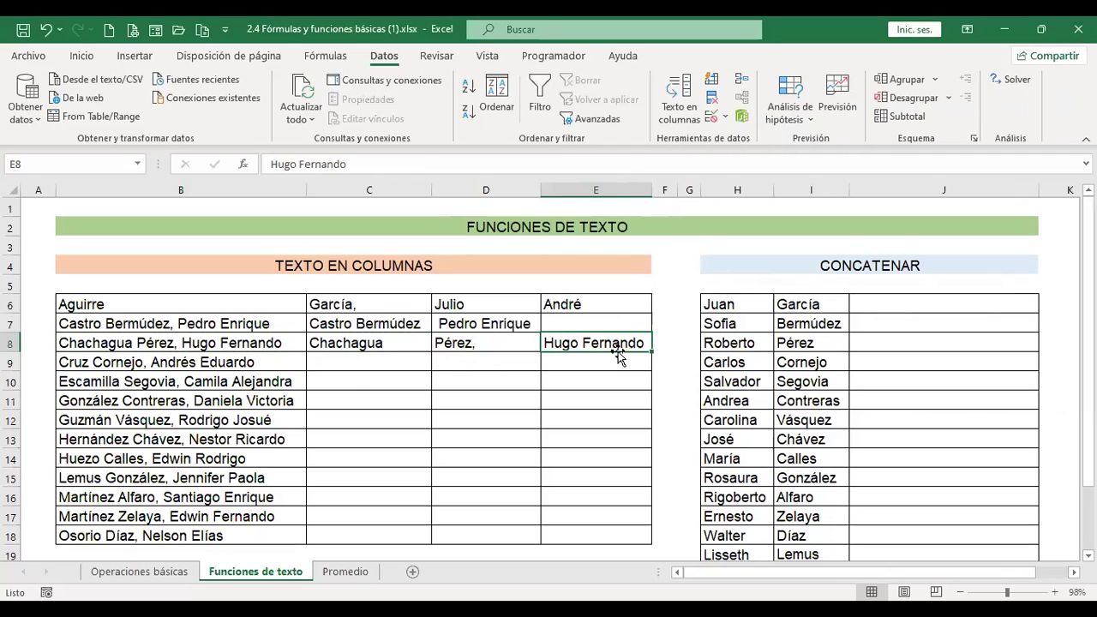
{"action": "left_click_drag", "start_coordinate": [270, 360], "coordinate": [269, 536]}
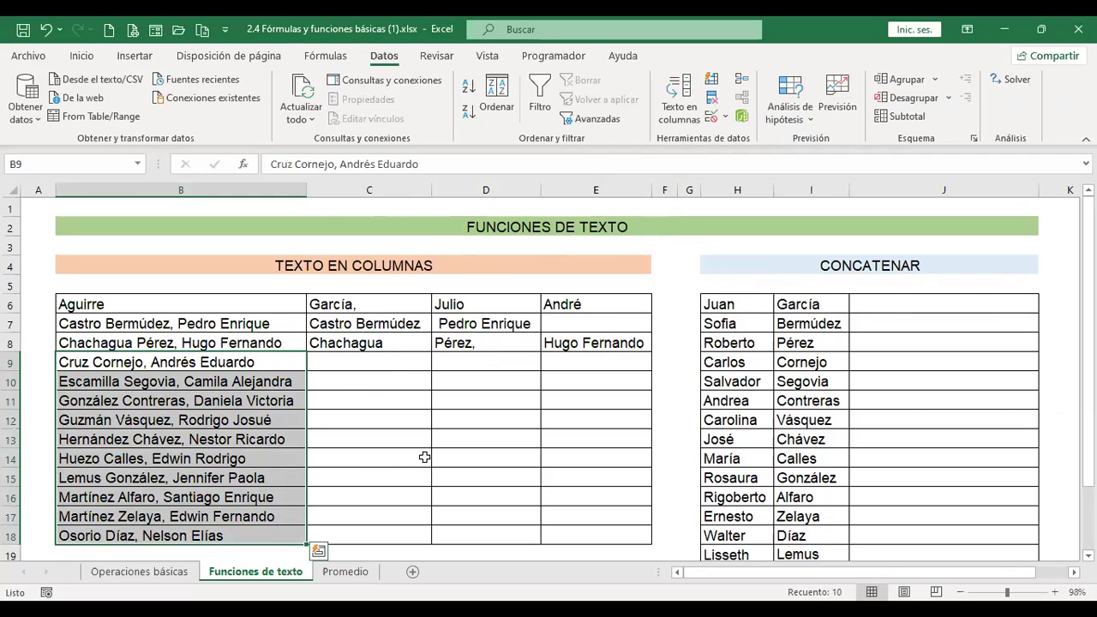
{"action": "left_click", "coordinate": [678, 93]}
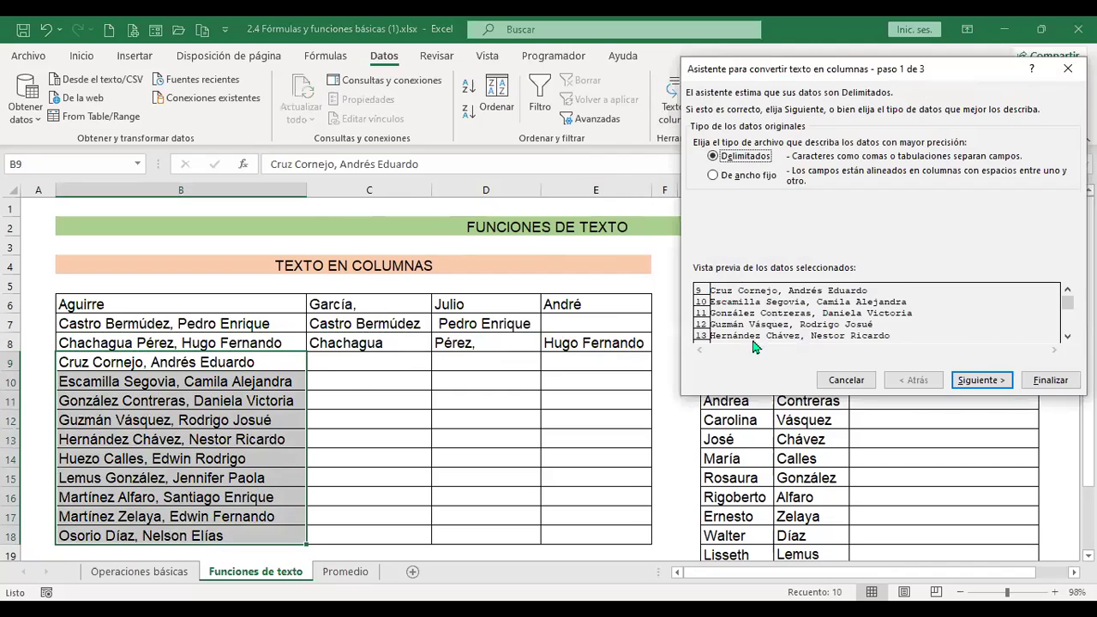
{"action": "left_click", "coordinate": [745, 177]}
{"action": "left_click", "coordinate": [981, 381]}
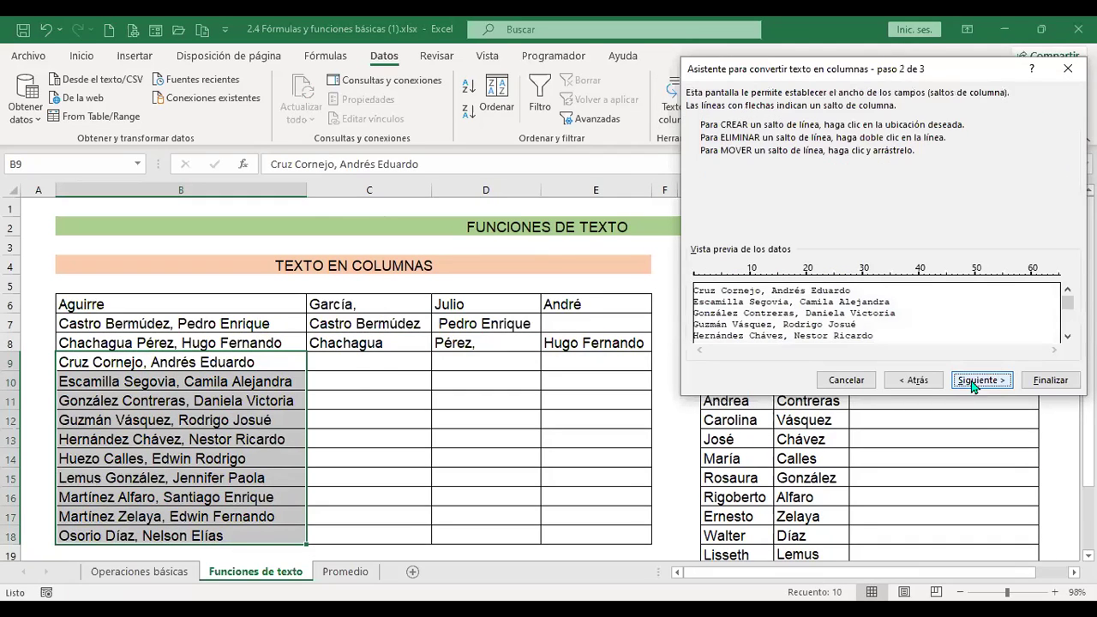
Place the column break just after 'Cornejo,' and finish, replacing the existing data.
{"action": "left_click", "coordinate": [788, 283]}
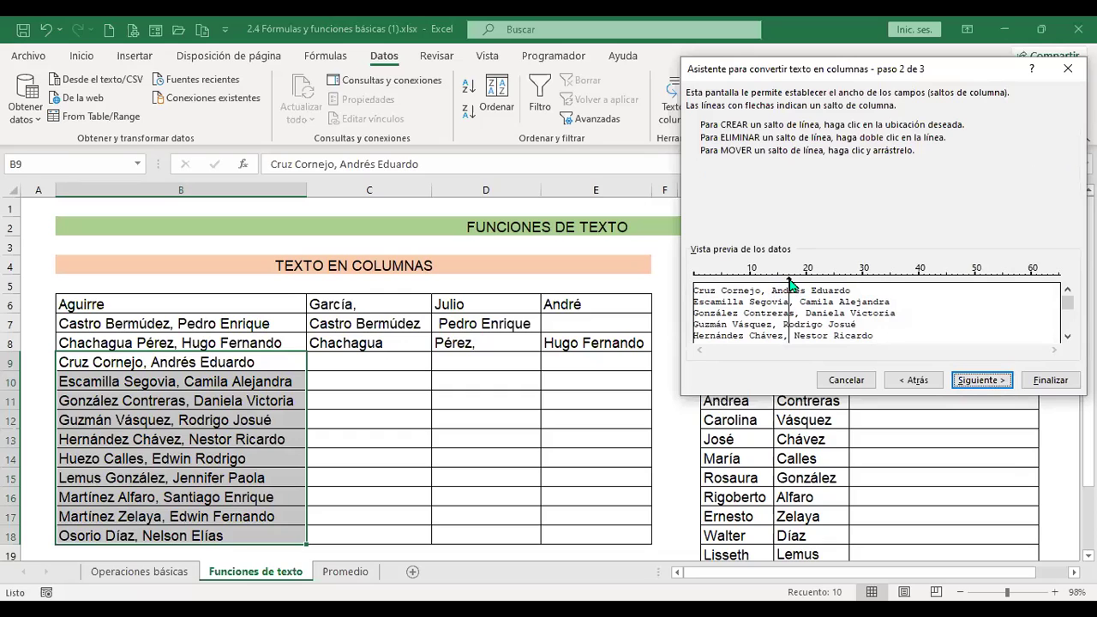
{"action": "left_click_drag", "start_coordinate": [789, 285], "coordinate": [765, 283]}
{"action": "left_click", "coordinate": [987, 381]}
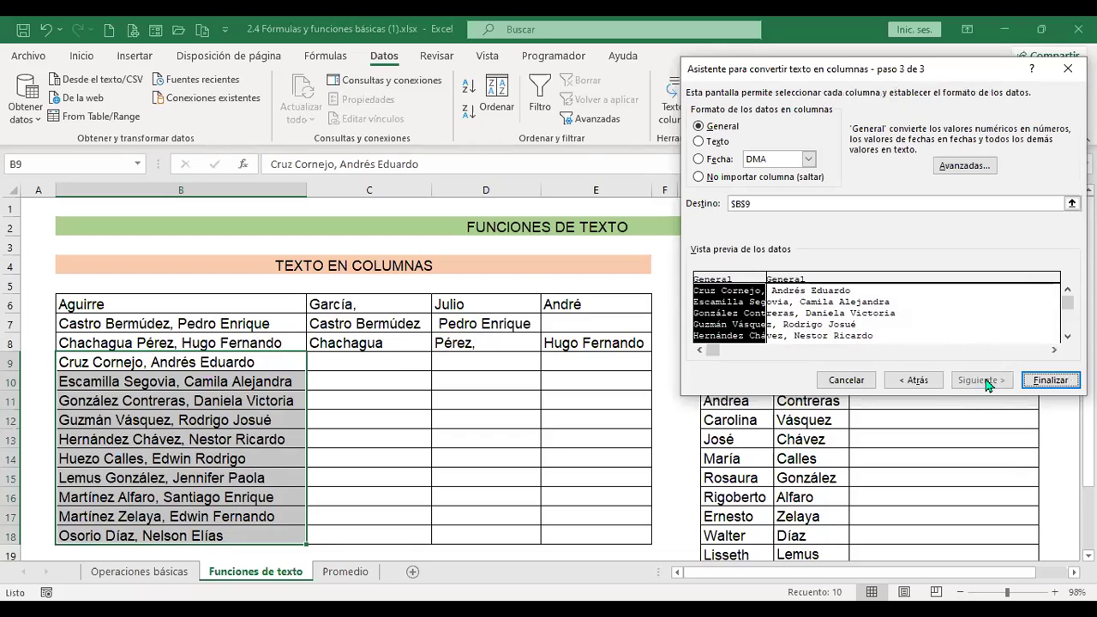
{"action": "left_click", "coordinate": [1055, 380]}
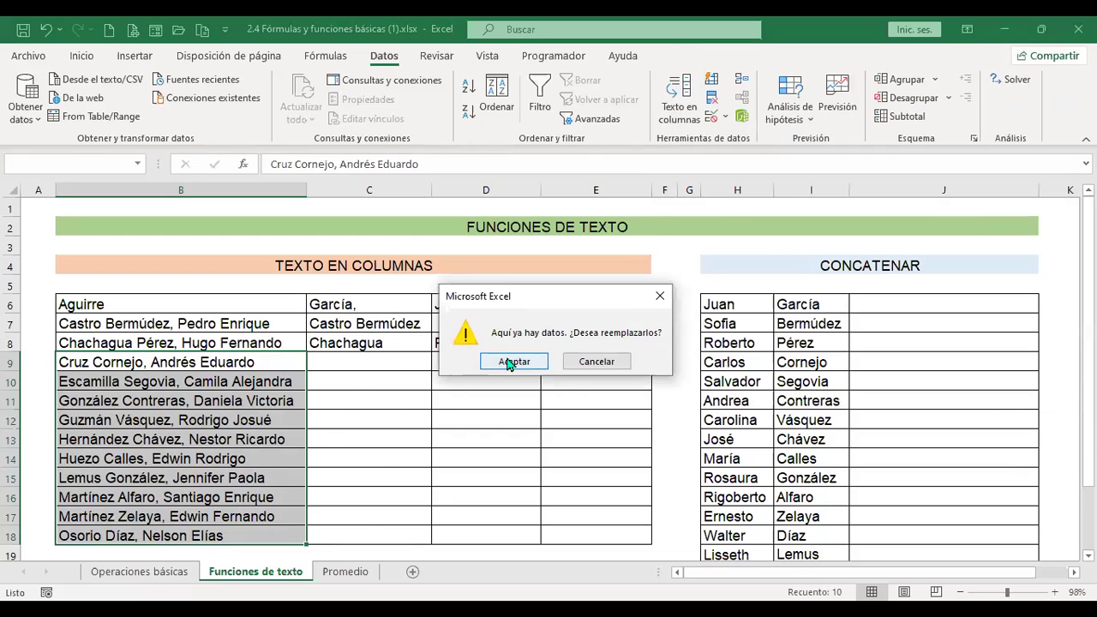
{"action": "left_click", "coordinate": [511, 362]}
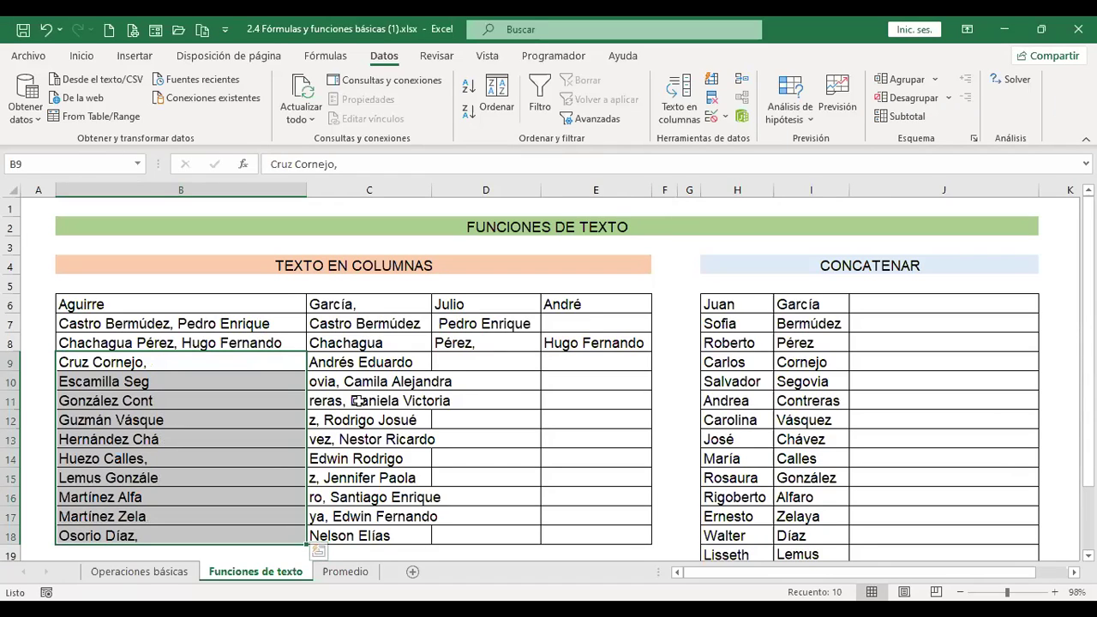
Undo the fixed-width split and re-split B9:B18 delimited by comma and space into columns B–E.
{"action": "key", "text": "ctrl+z"}
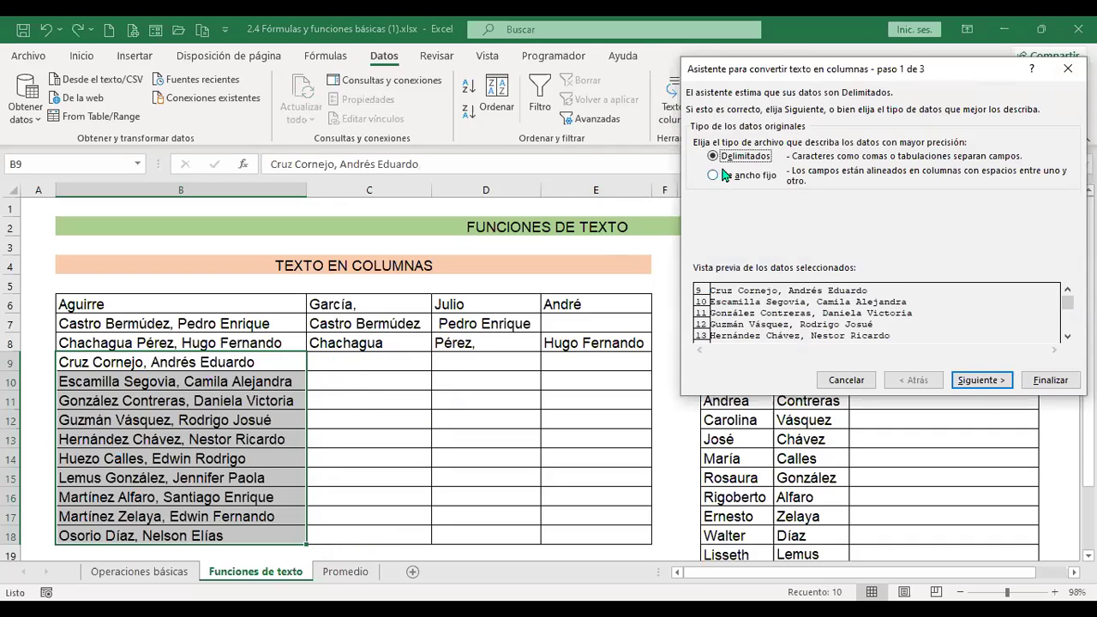
{"action": "left_click", "coordinate": [981, 380]}
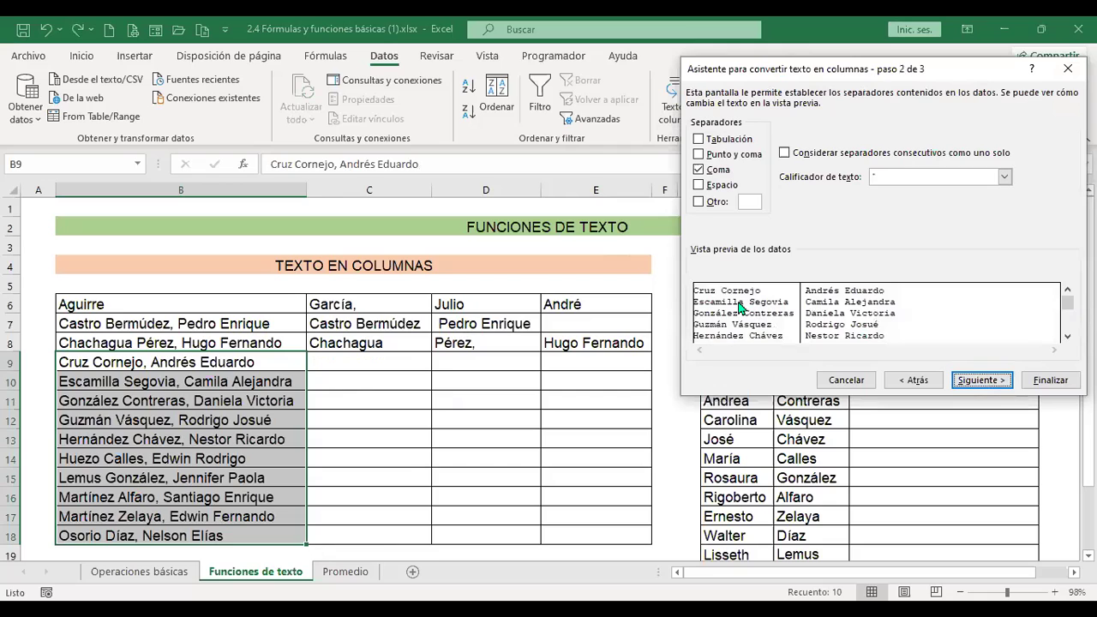
{"action": "left_click", "coordinate": [698, 185]}
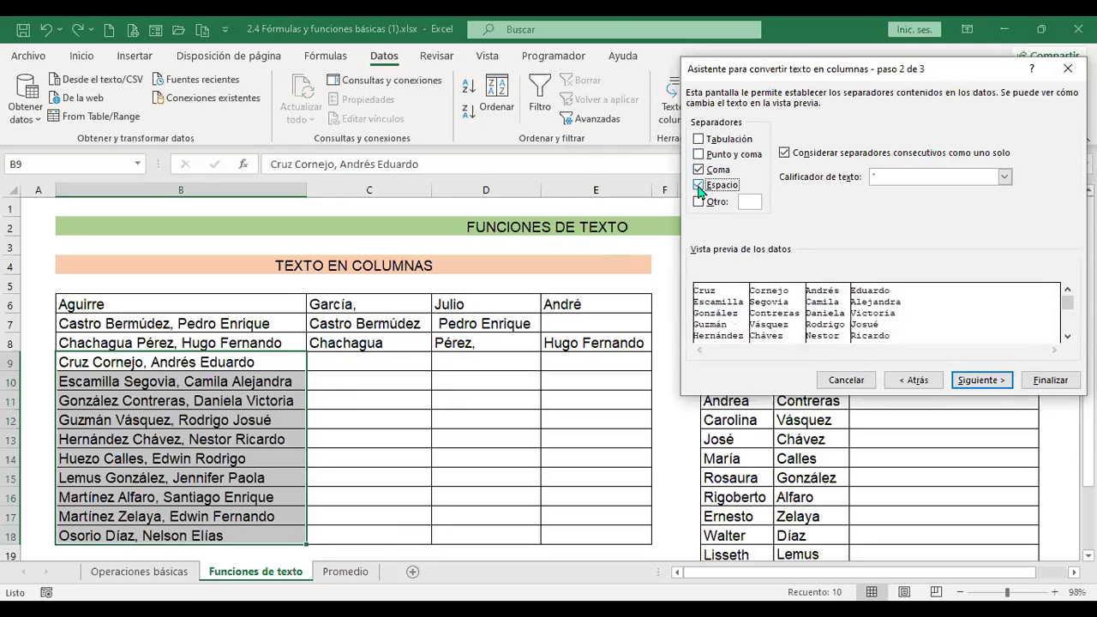
{"action": "left_click", "coordinate": [981, 381]}
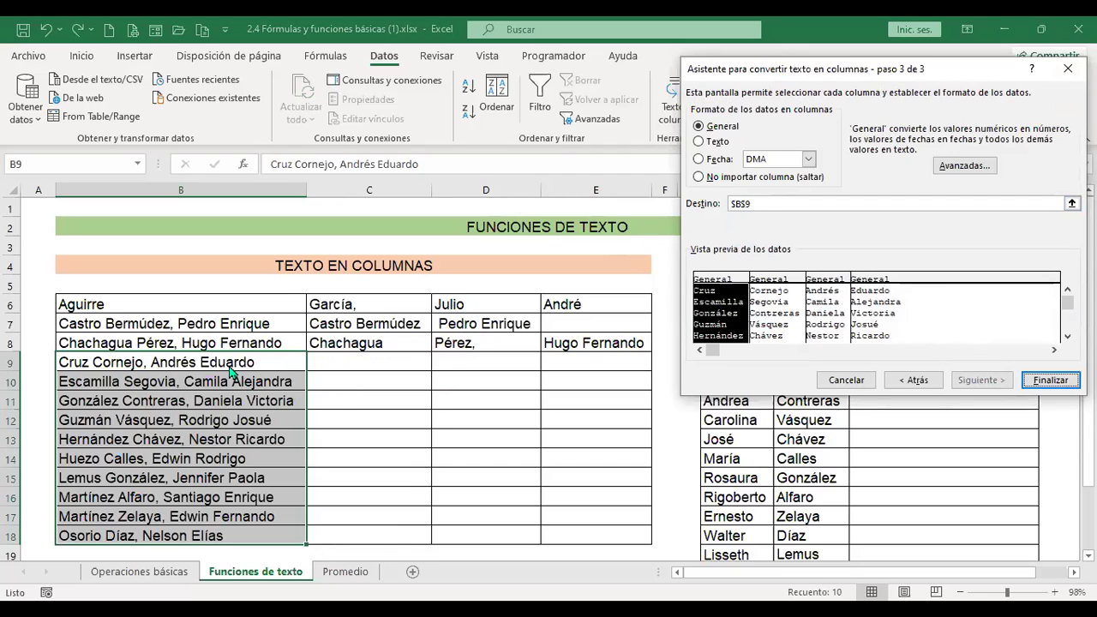
{"action": "left_click", "coordinate": [1047, 379]}
{"action": "left_click", "coordinate": [524, 365]}
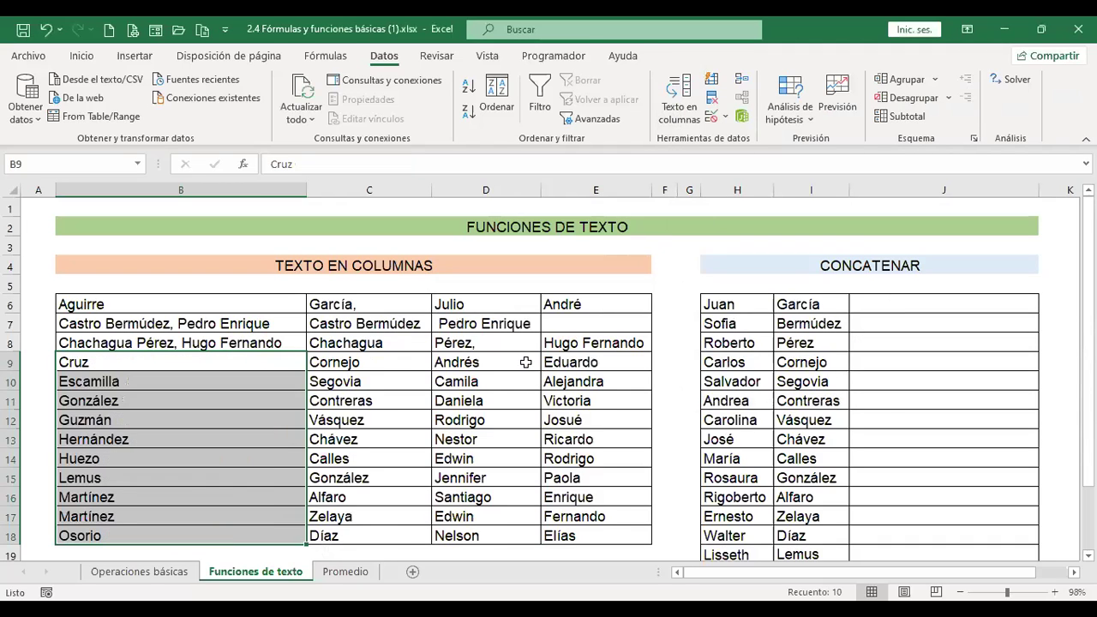
{"action": "left_click", "coordinate": [378, 356]}
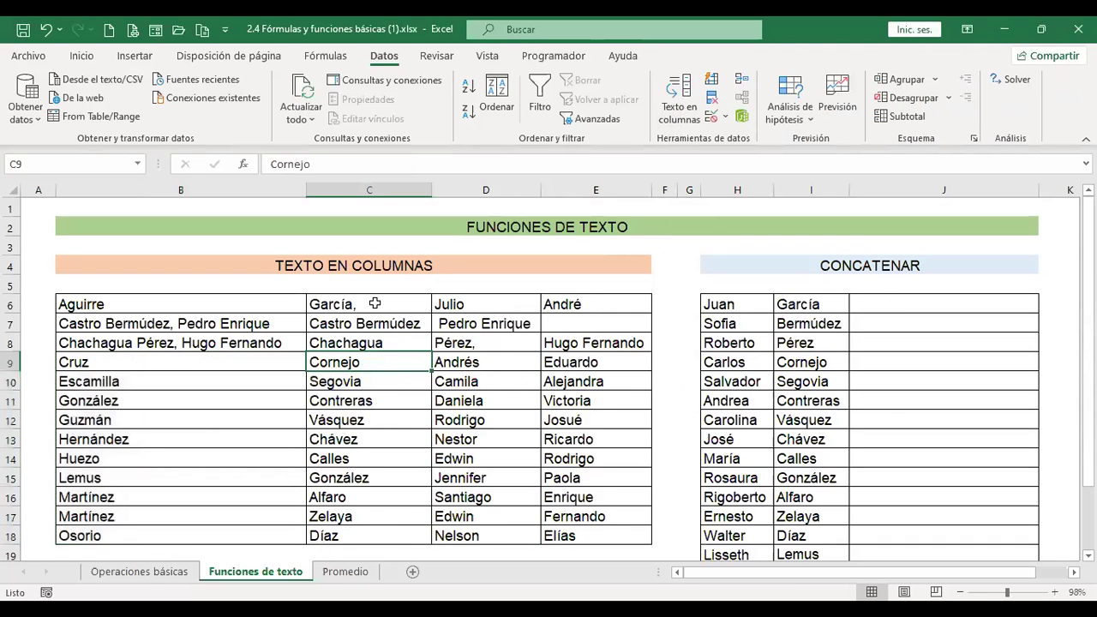
{"action": "left_click", "coordinate": [372, 300]}
{"action": "left_click", "coordinate": [385, 363]}
{"action": "left_click", "coordinate": [385, 399]}
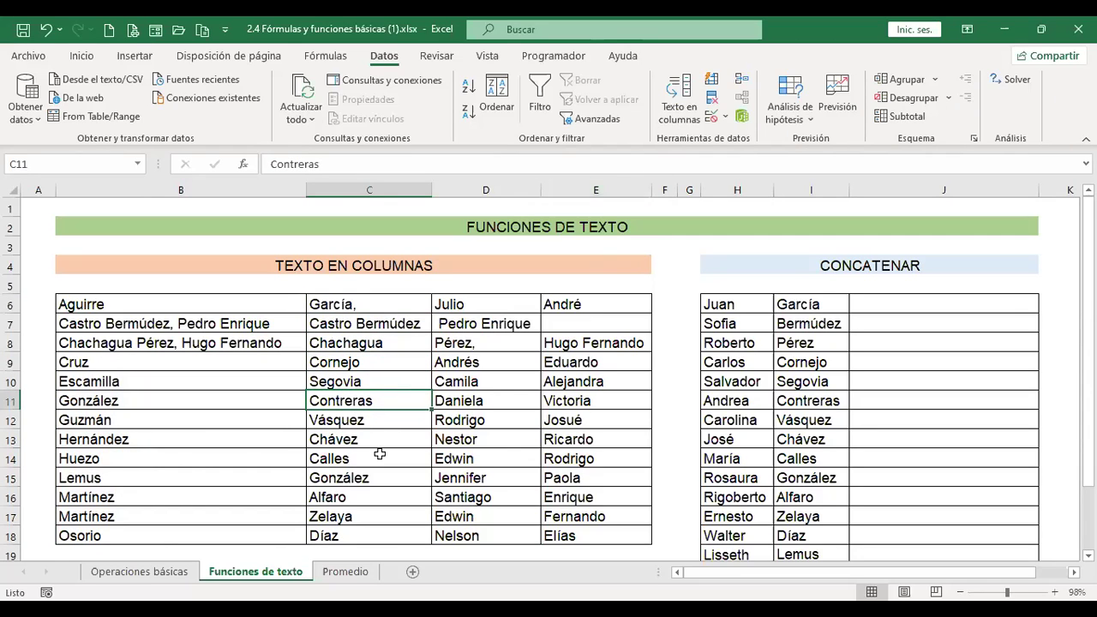
{"action": "left_click", "coordinate": [387, 306]}
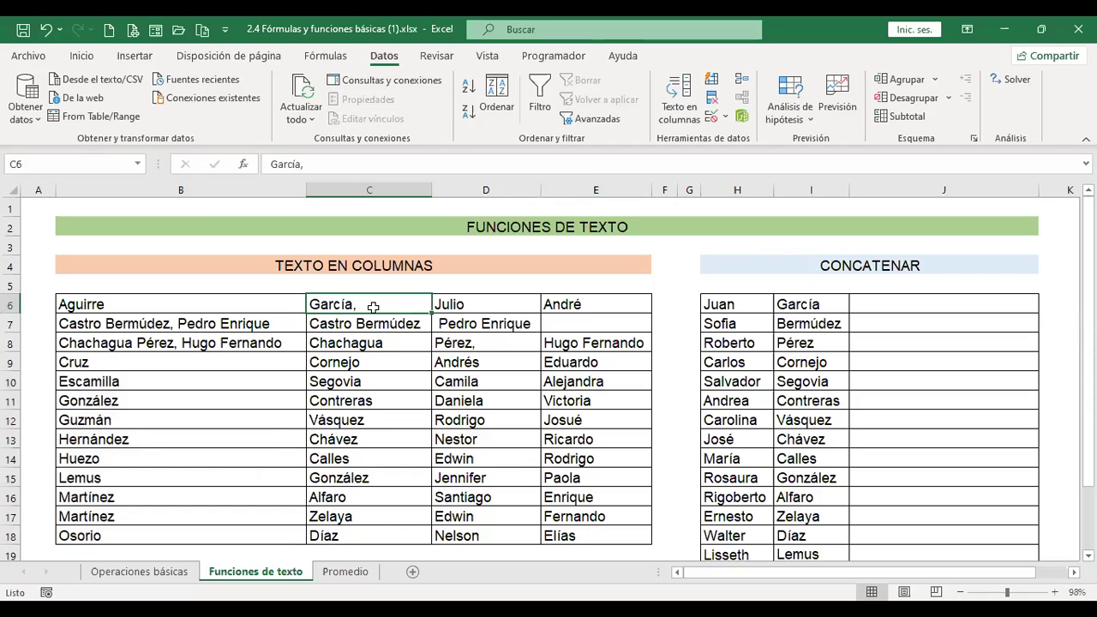
{"action": "left_click", "coordinate": [390, 401]}
{"action": "scroll", "coordinate": [432, 463], "scroll_direction": "down", "scroll_amount": 2}
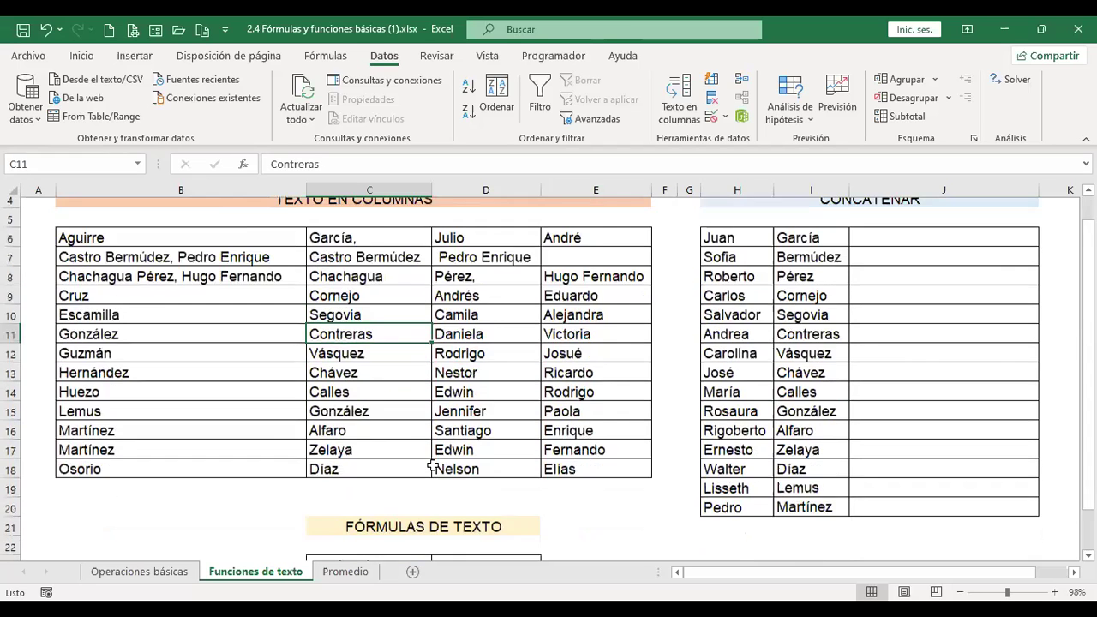
{"action": "scroll", "coordinate": [432, 462], "scroll_direction": "up", "scroll_amount": 2}
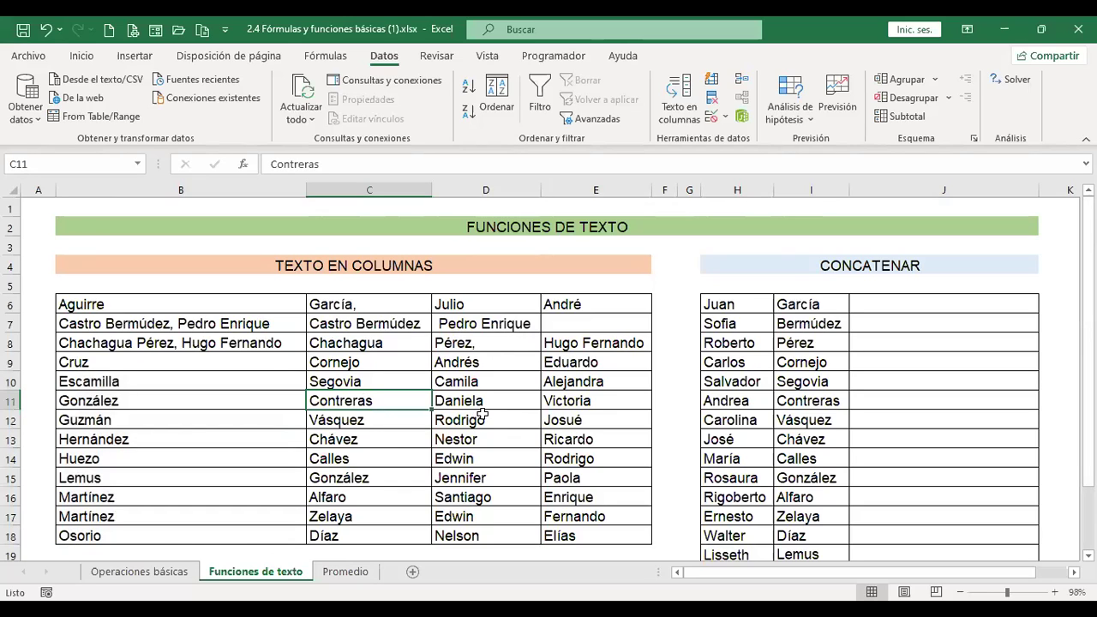
{"action": "left_click_drag", "start_coordinate": [207, 326], "coordinate": [209, 345]}
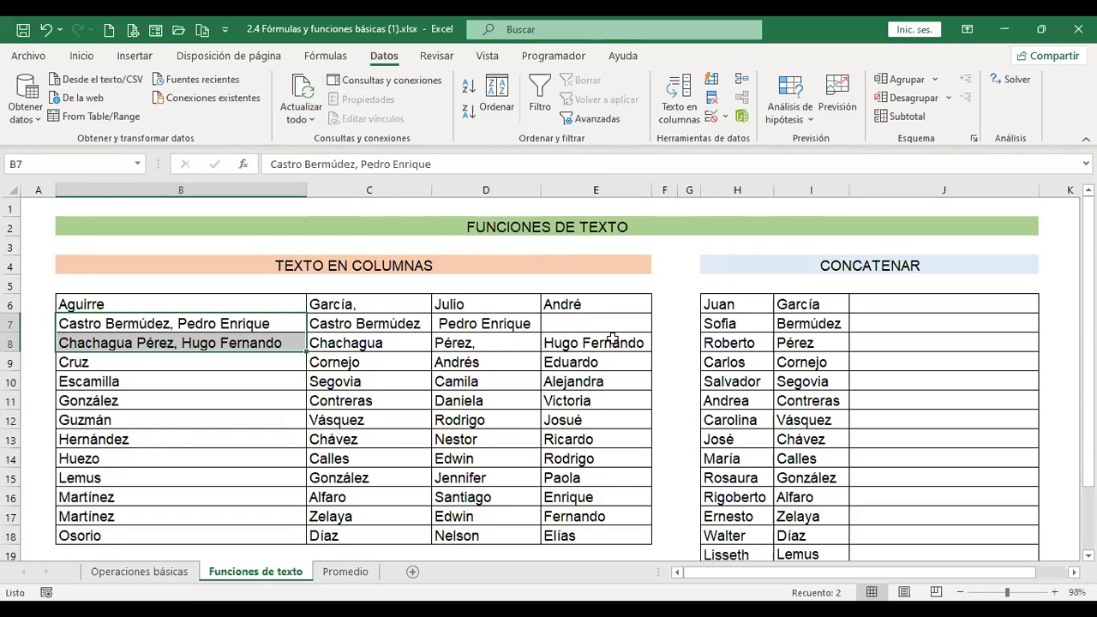
{"action": "left_click", "coordinate": [508, 383]}
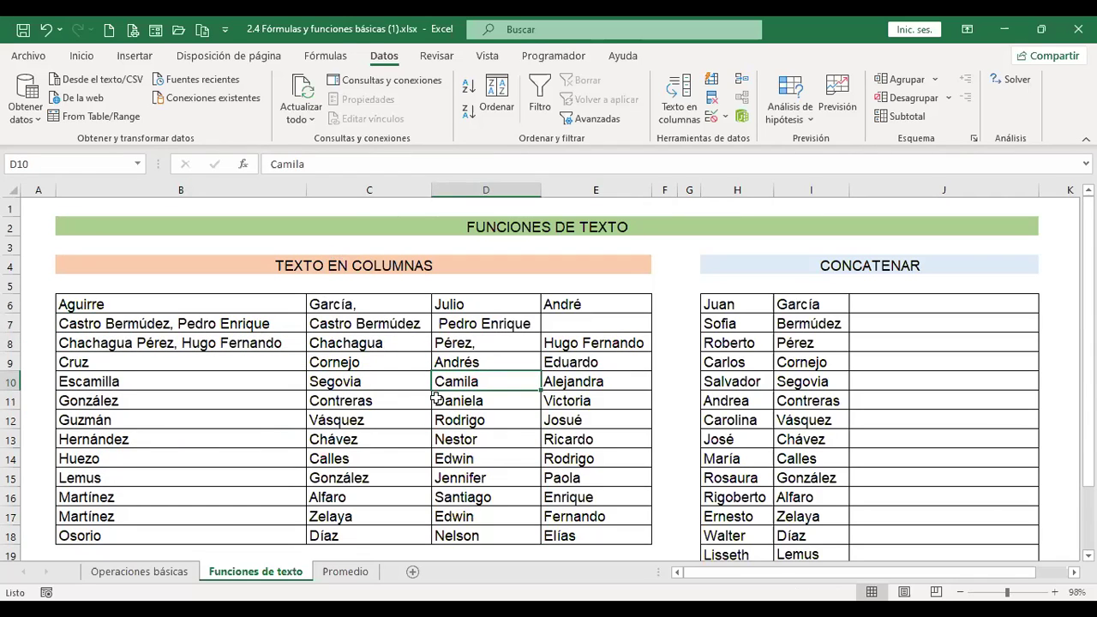
{"action": "left_click", "coordinate": [961, 301]}
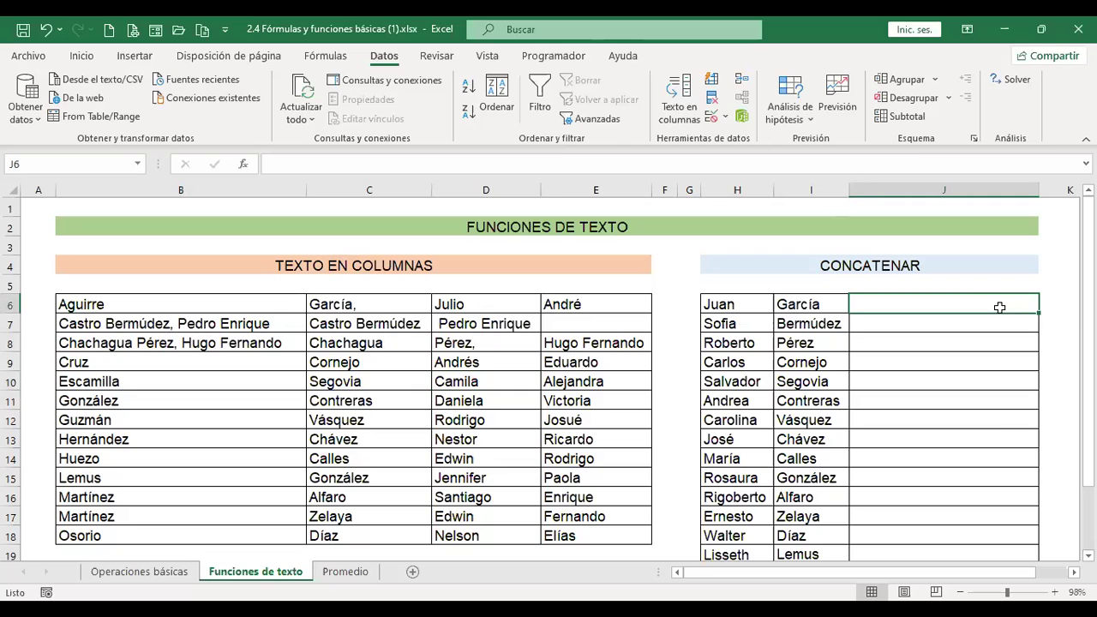
Select the first-name and surname columns H and I, then start a +conca formula in J6.
{"action": "left_click", "coordinate": [722, 189]}
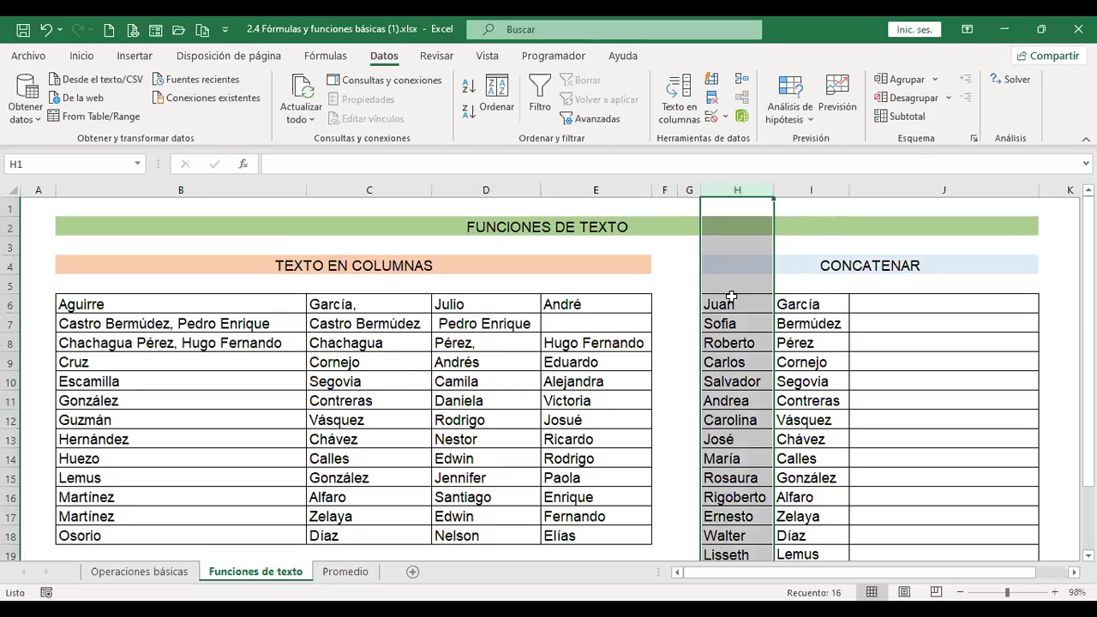
{"action": "left_click", "coordinate": [820, 187]}
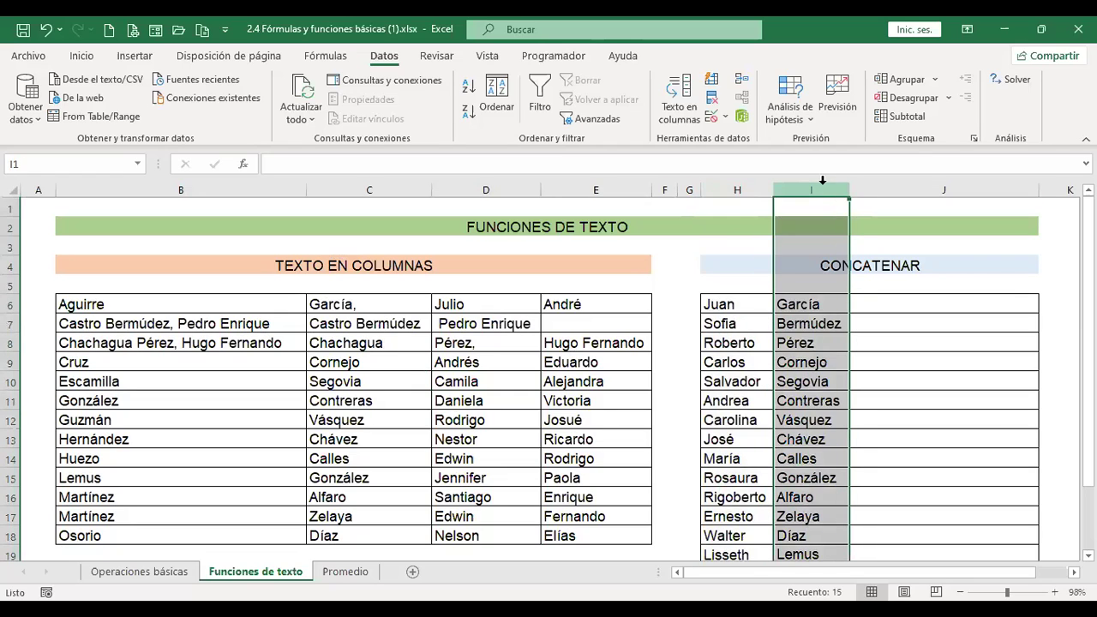
{"action": "left_click", "coordinate": [988, 311]}
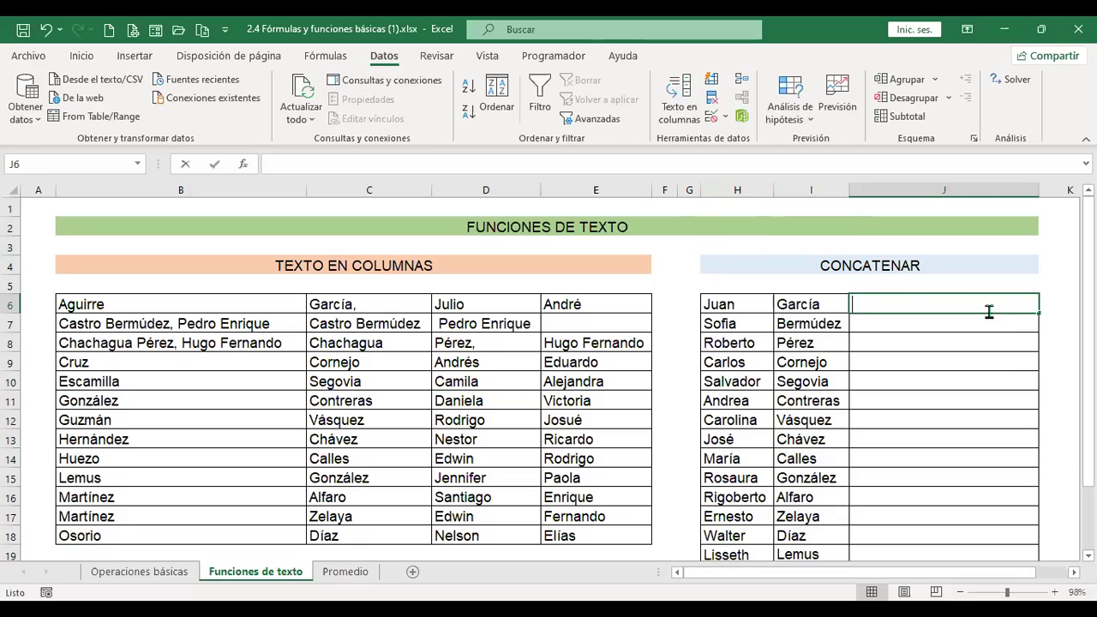
{"action": "type", "text": "+"}
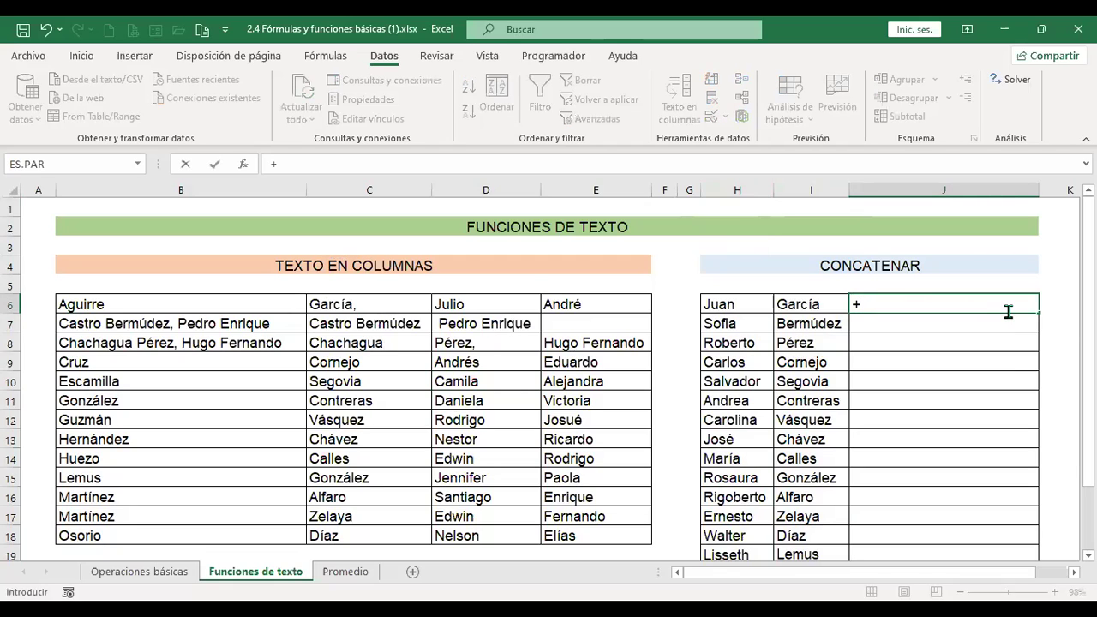
{"action": "type", "text": "conca"}
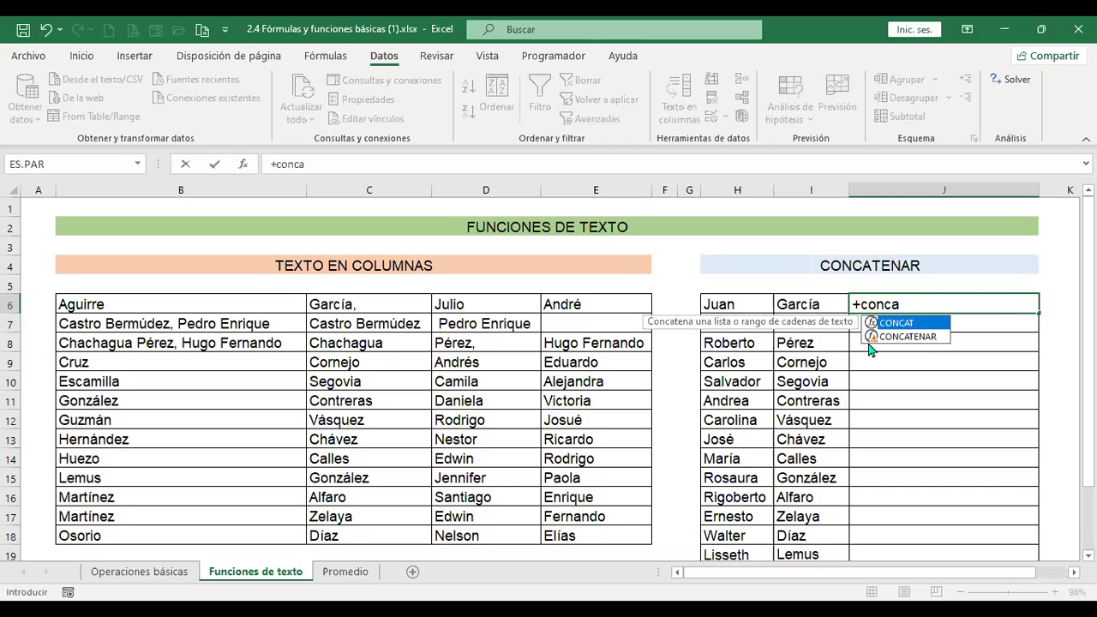
Enter =+CONCAT(H6;I6) in J6 using the CONCAT function suggestion.
{"action": "left_click", "coordinate": [916, 340]}
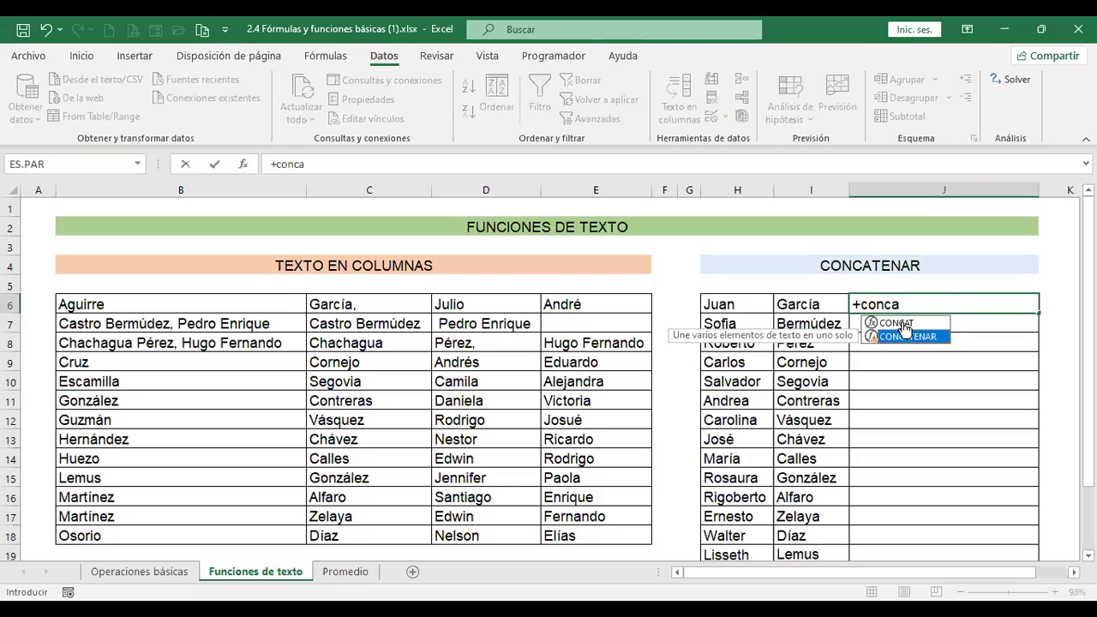
{"action": "double_click", "coordinate": [899, 325]}
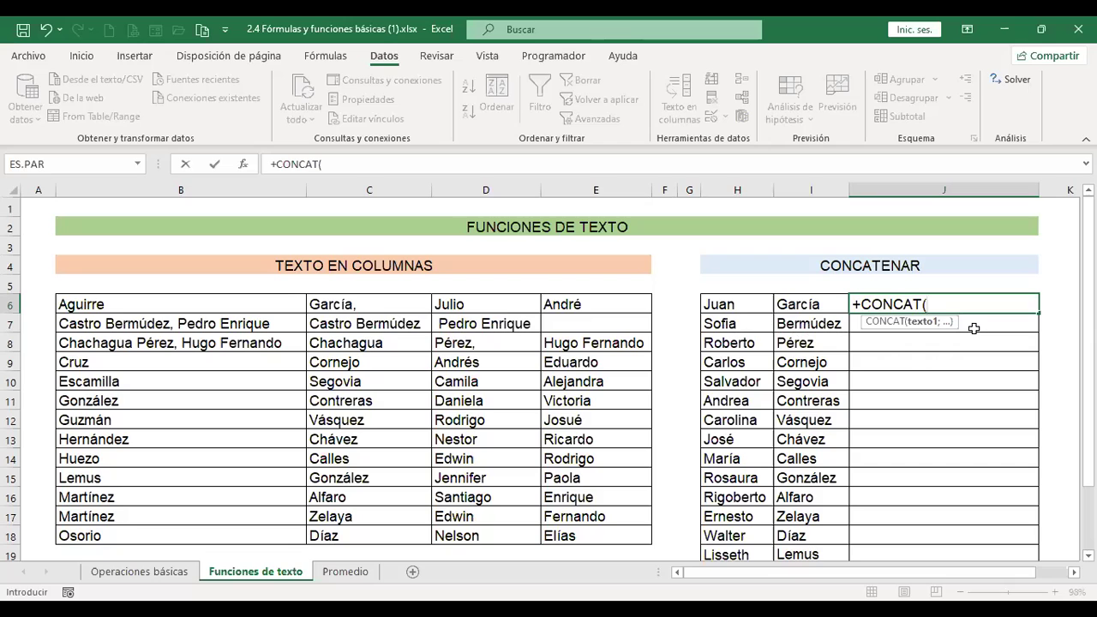
{"action": "left_click", "coordinate": [743, 301]}
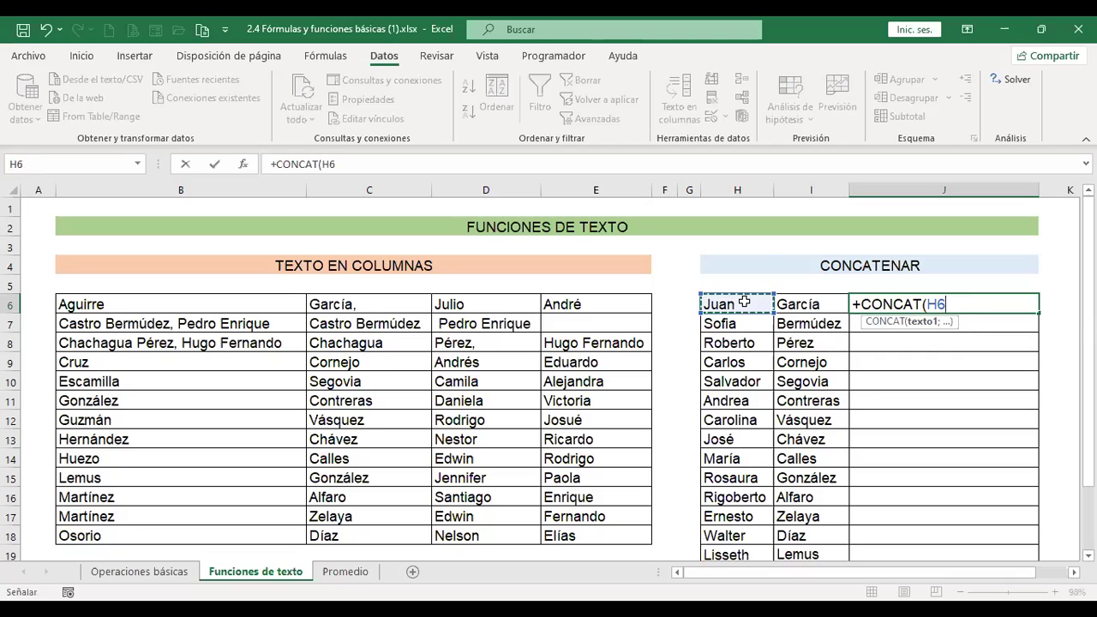
{"action": "type", "text": ";"}
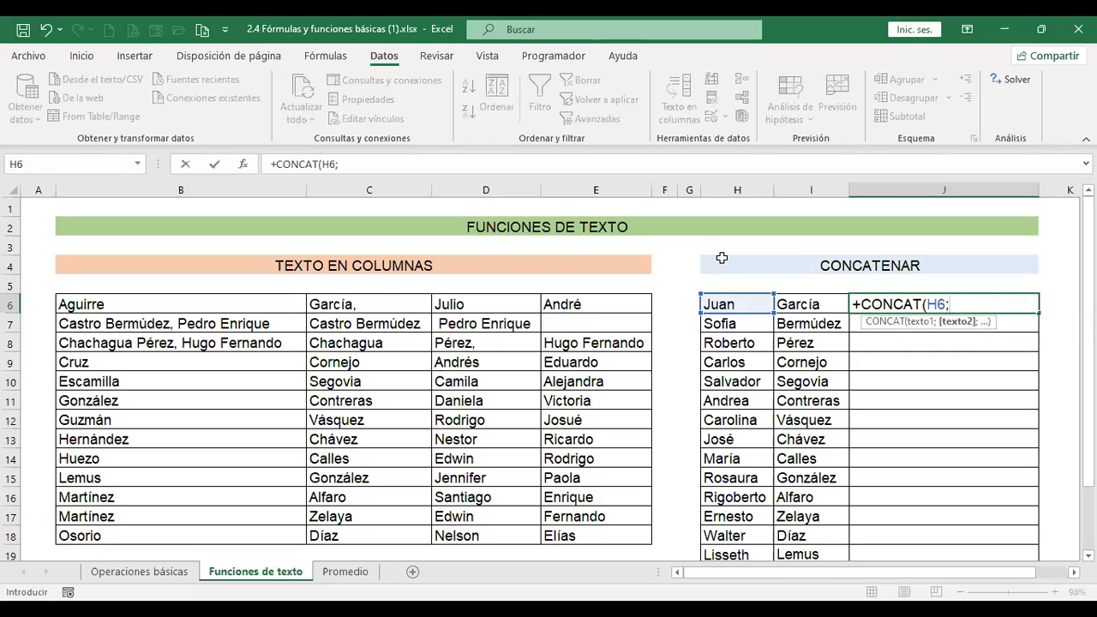
{"action": "left_click", "coordinate": [820, 303]}
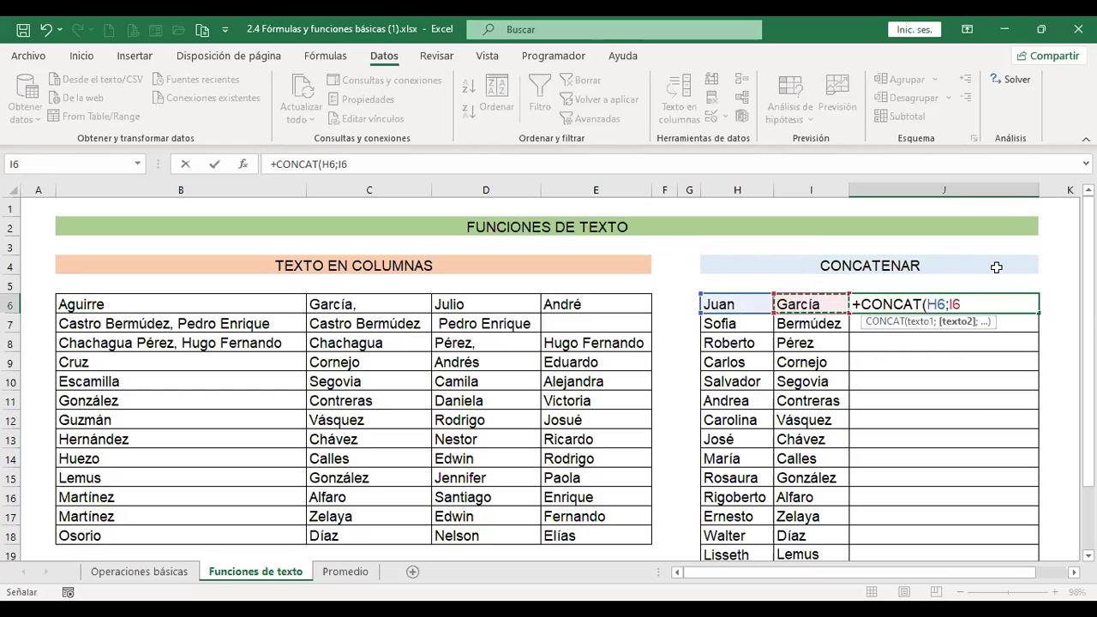
{"action": "key", "text": "Return"}
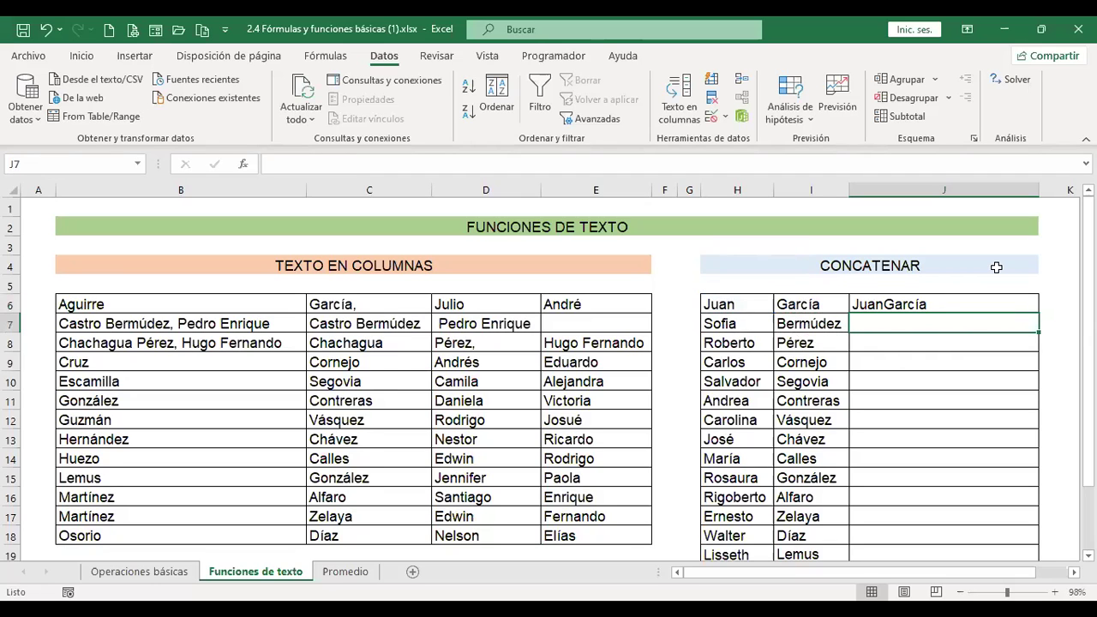
Edit J6 to =+CONCAT(H6;" ";I6) so it shows Juan García, then move to J7.
{"action": "key", "text": "Up"}
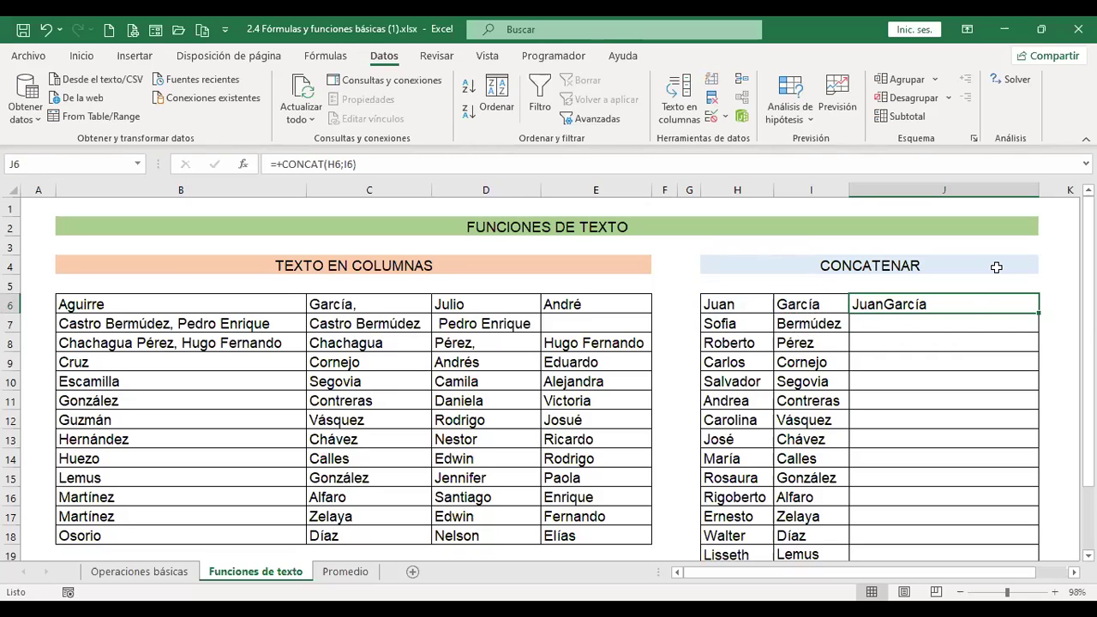
{"action": "key", "text": "F2"}
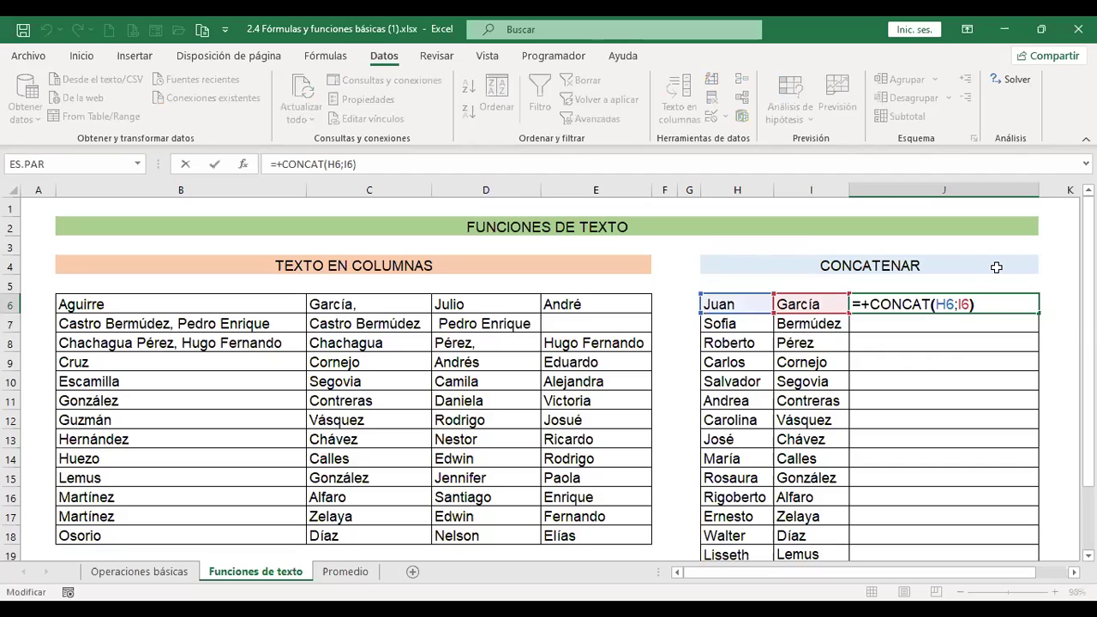
{"action": "key", "text": "Left"}
{"action": "key", "text": "Left"}
{"action": "key", "text": "Left"}
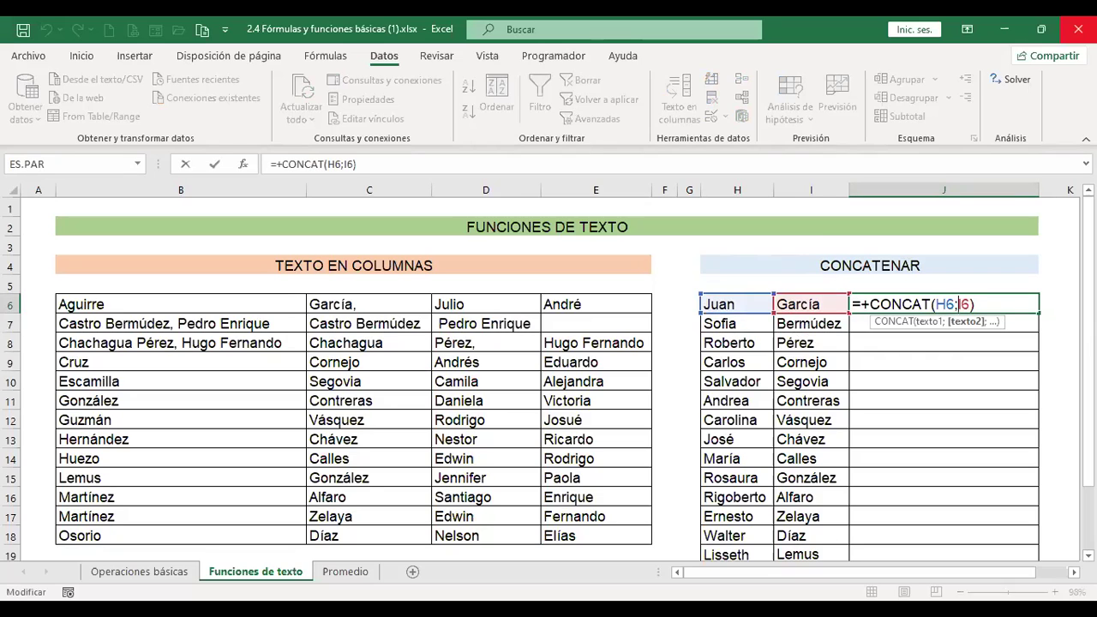
{"action": "type", "text": "\" "}
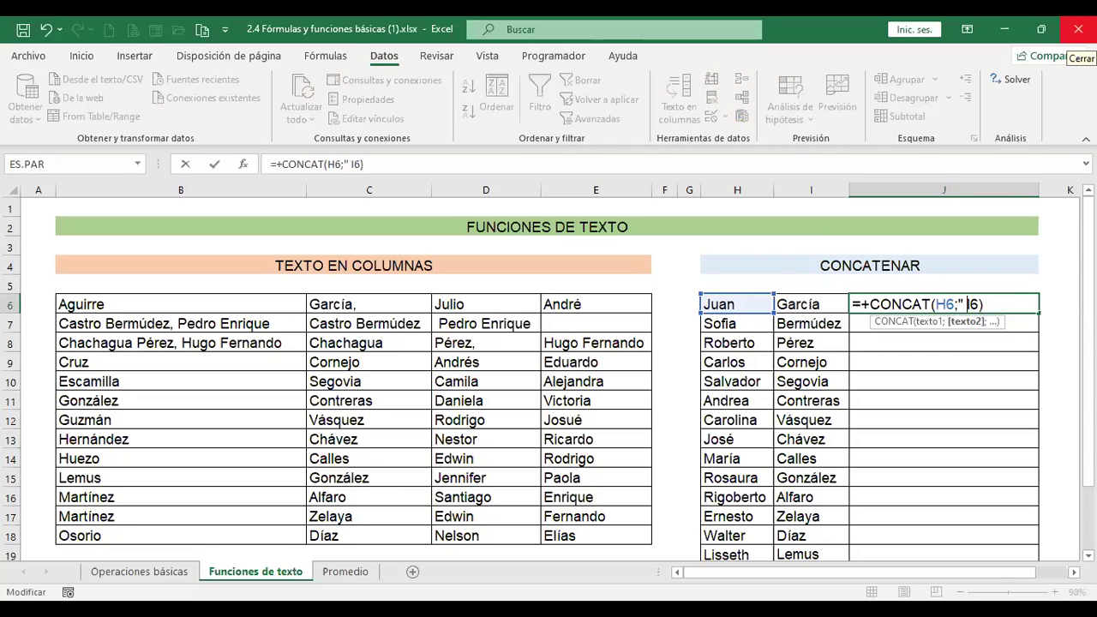
{"action": "type", "text": "\";"}
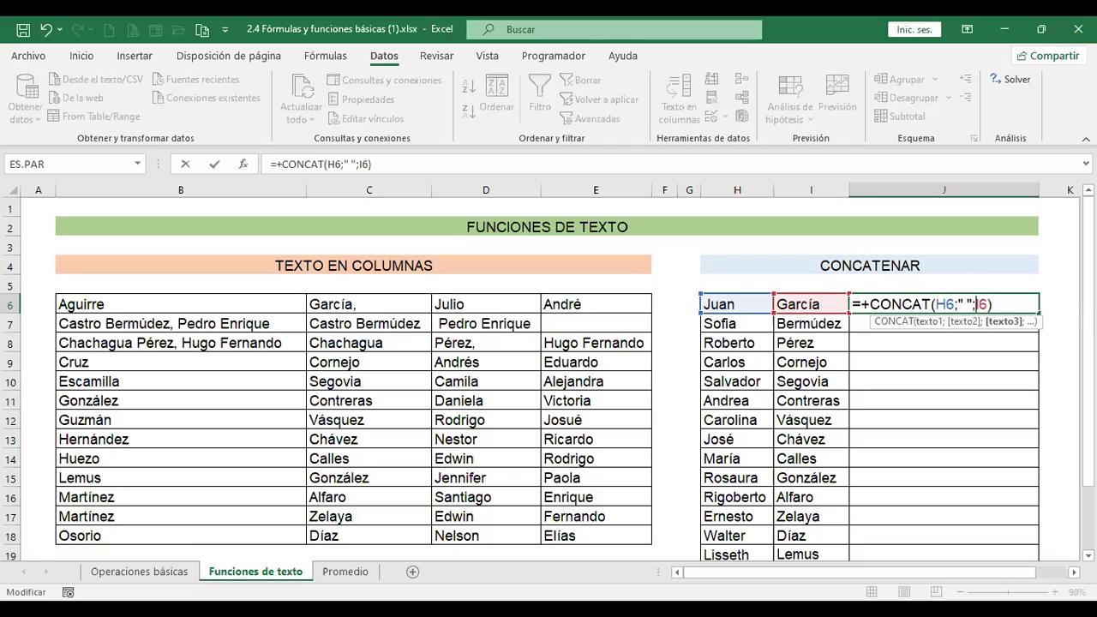
{"action": "key", "text": "ctrl+Return"}
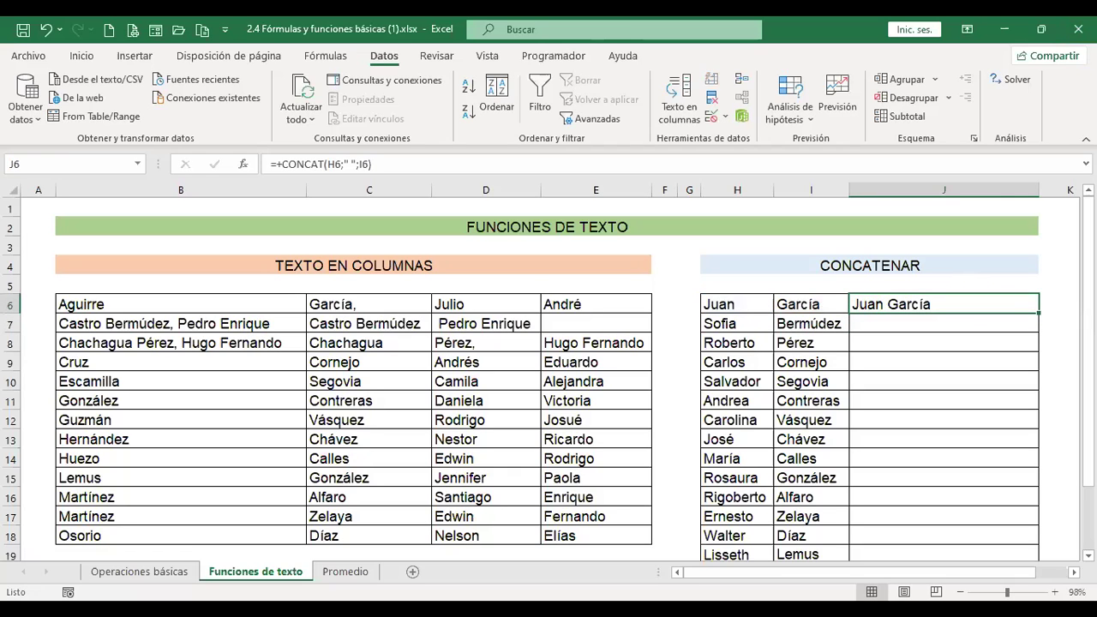
{"action": "left_click", "coordinate": [943, 323]}
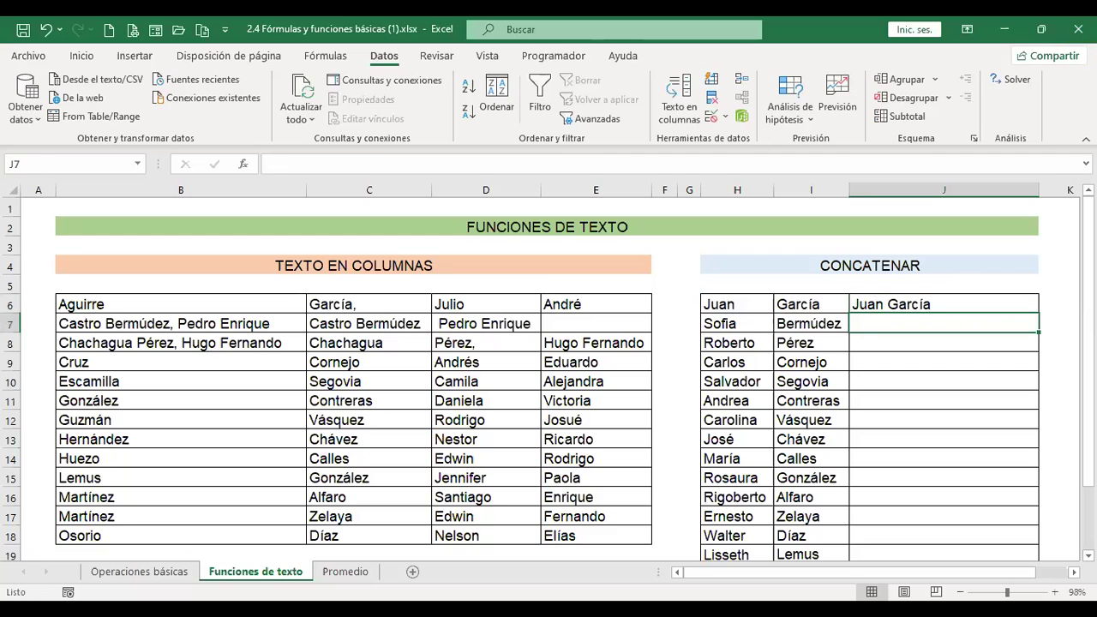
Cancel the stray entry in J7 and review J6's formula.
{"action": "type", "text": "+"}
{"action": "key", "text": "Escape"}
{"action": "left_click", "coordinate": [942, 304]}
{"action": "key", "text": "F2"}
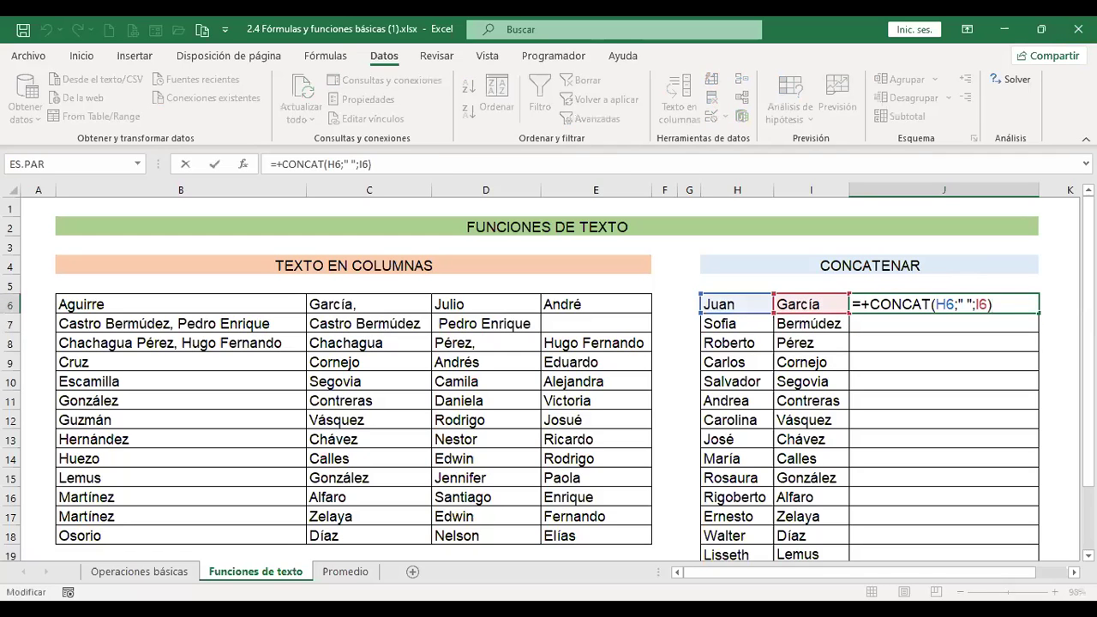
{"action": "key", "text": "Return"}
Enter =+CONCATENAR(H7;I7) in J7 to join first name and surname.
{"action": "type", "text": "+c"}
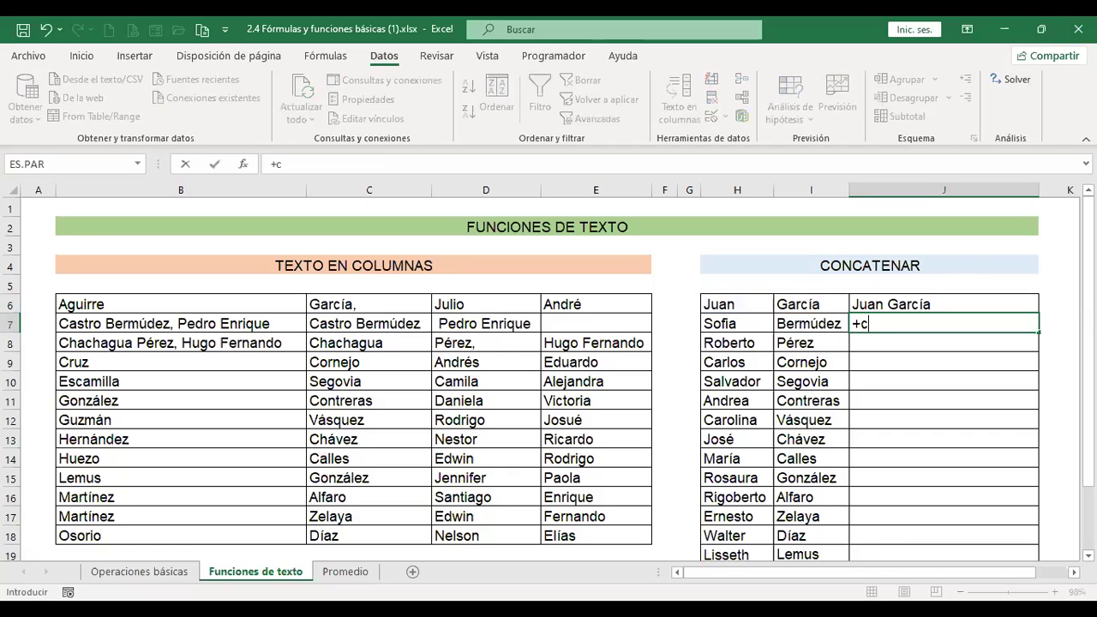
{"action": "type", "text": "onca"}
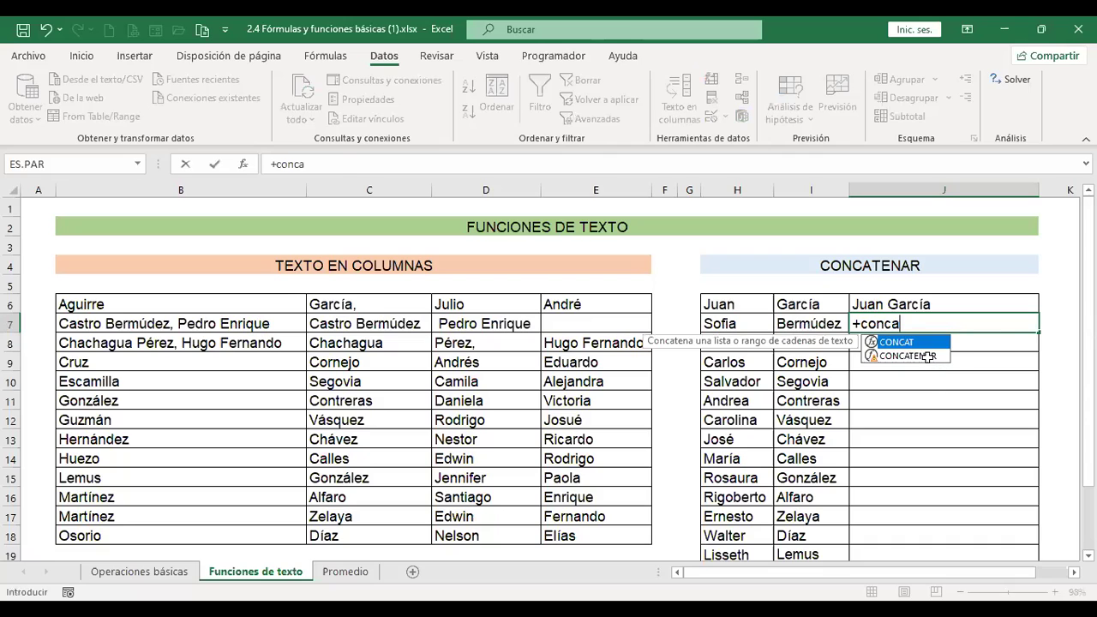
{"action": "double_click", "coordinate": [927, 356]}
{"action": "left_click", "coordinate": [747, 324]}
{"action": "type", "text": ";"}
{"action": "left_click", "coordinate": [804, 323]}
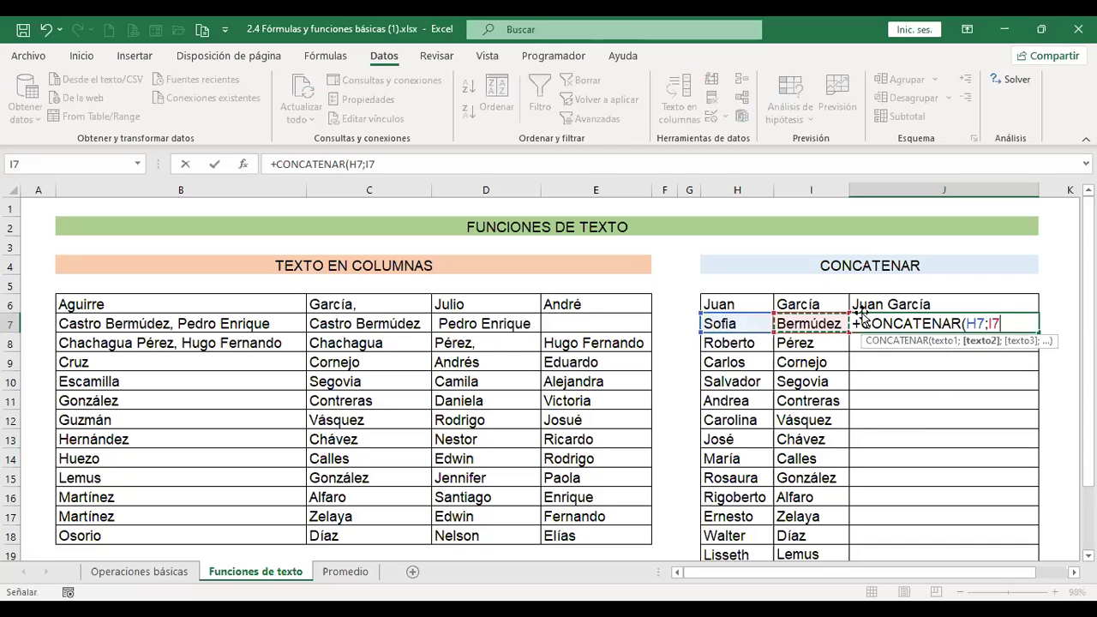
{"action": "key", "text": "Return"}
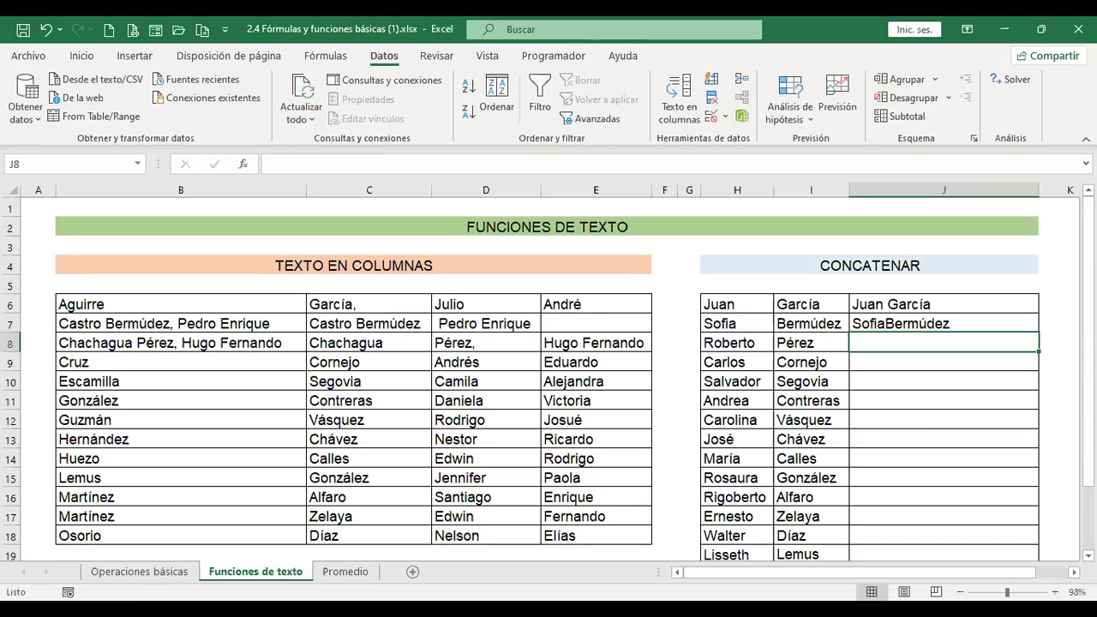
{"action": "left_click", "coordinate": [943, 323]}
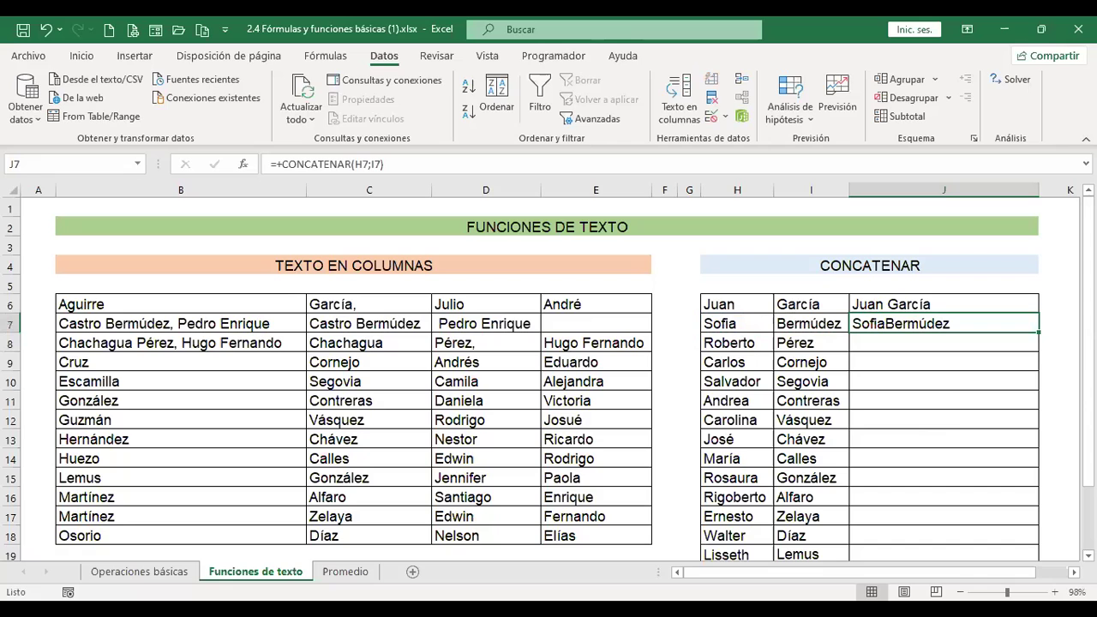
{"action": "key", "text": "F2"}
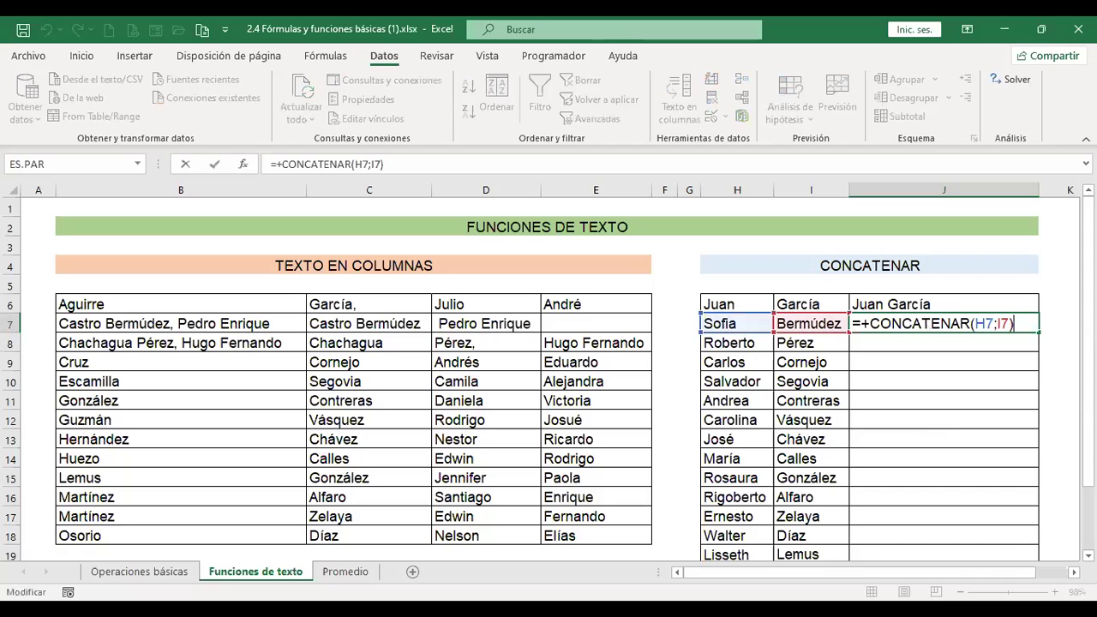
{"action": "left_click", "coordinate": [983, 324]}
{"action": "left_click", "coordinate": [996, 323]}
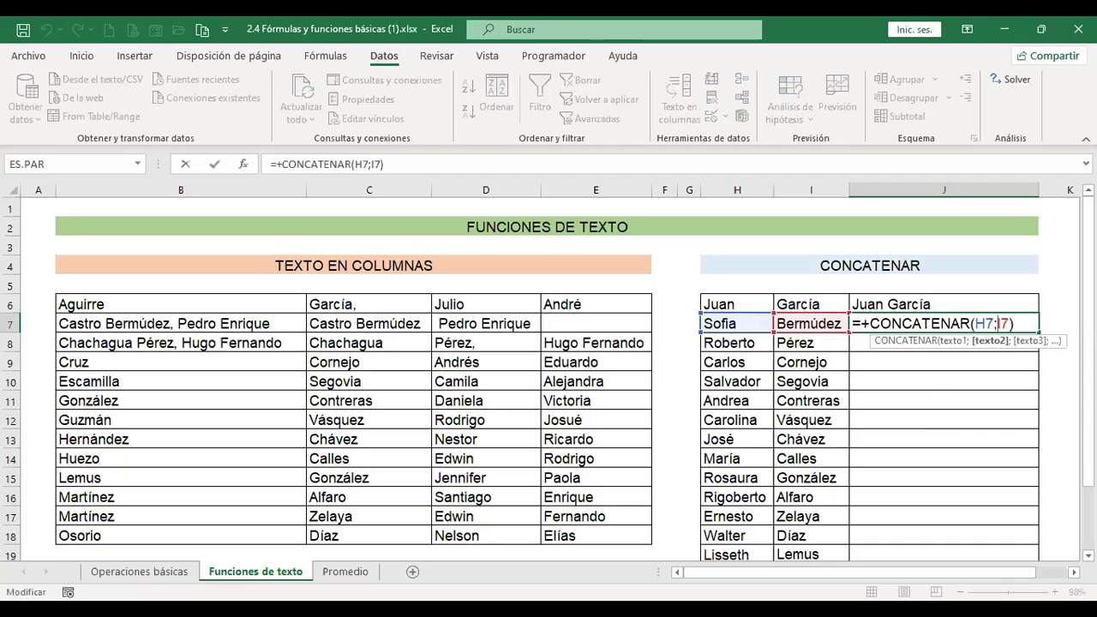
{"action": "type", "text": "\" \";"}
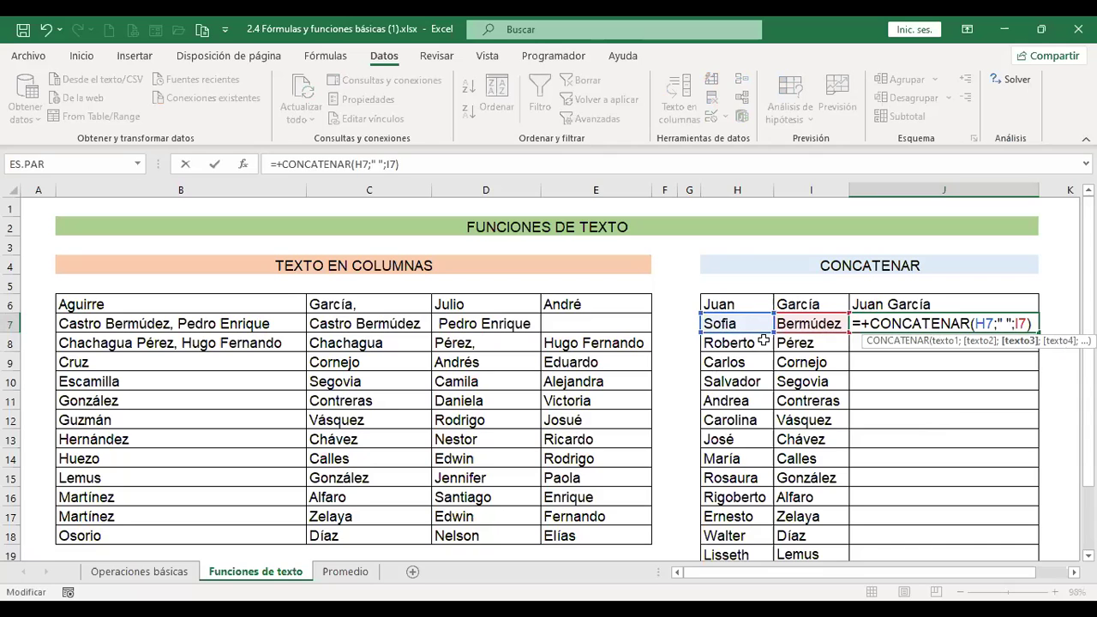
{"action": "key", "text": "ctrl+Return"}
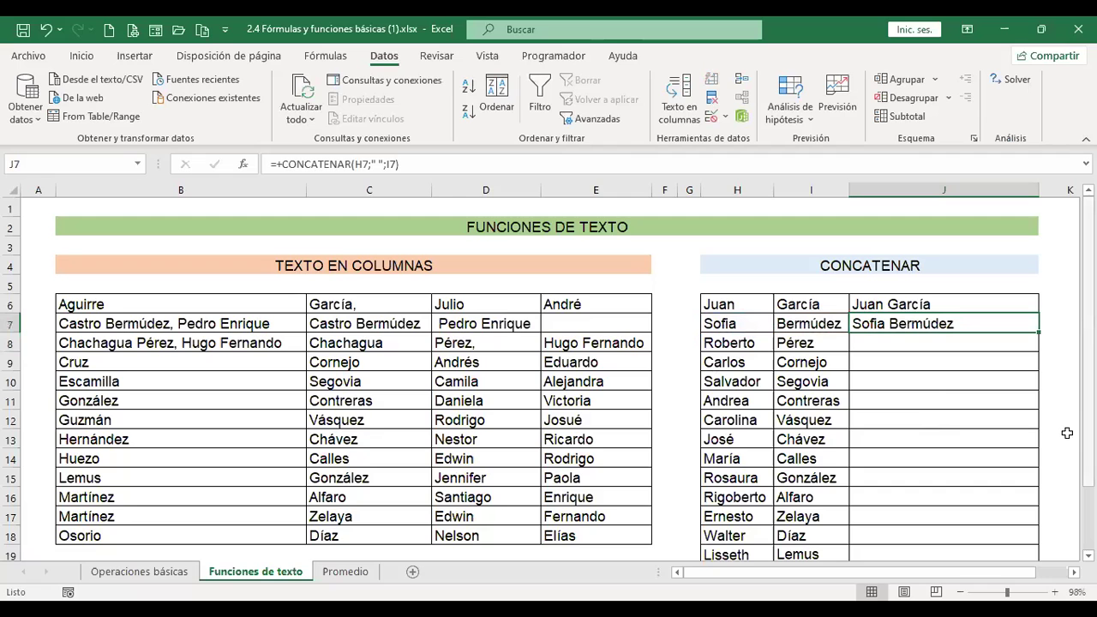
Copy J7's CONCATENAR formula down through J20.
{"action": "scroll", "coordinate": [982, 364], "scroll_direction": "down", "scroll_amount": 2}
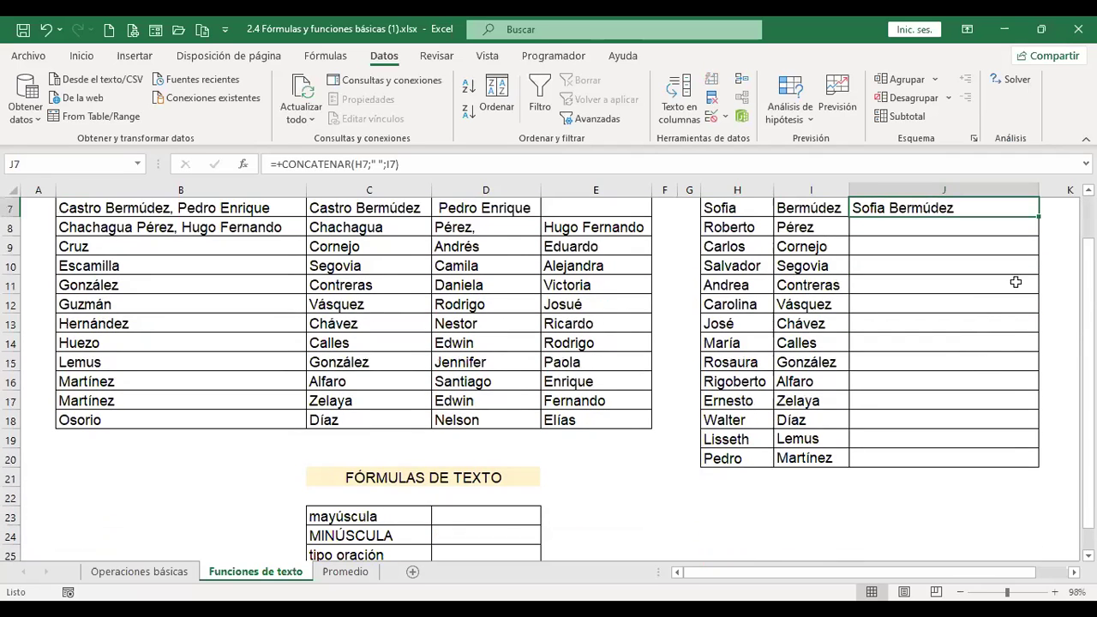
{"action": "left_click_drag", "start_coordinate": [1039, 217], "coordinate": [1005, 463]}
{"action": "scroll", "coordinate": [1007, 460], "scroll_direction": "up", "scroll_amount": 1}
{"action": "scroll", "coordinate": [1007, 460], "scroll_direction": "up", "scroll_amount": 1}
Check the copied formulas in J8 and J9, then select D23 for the uppercase result.
{"action": "left_click", "coordinate": [945, 343]}
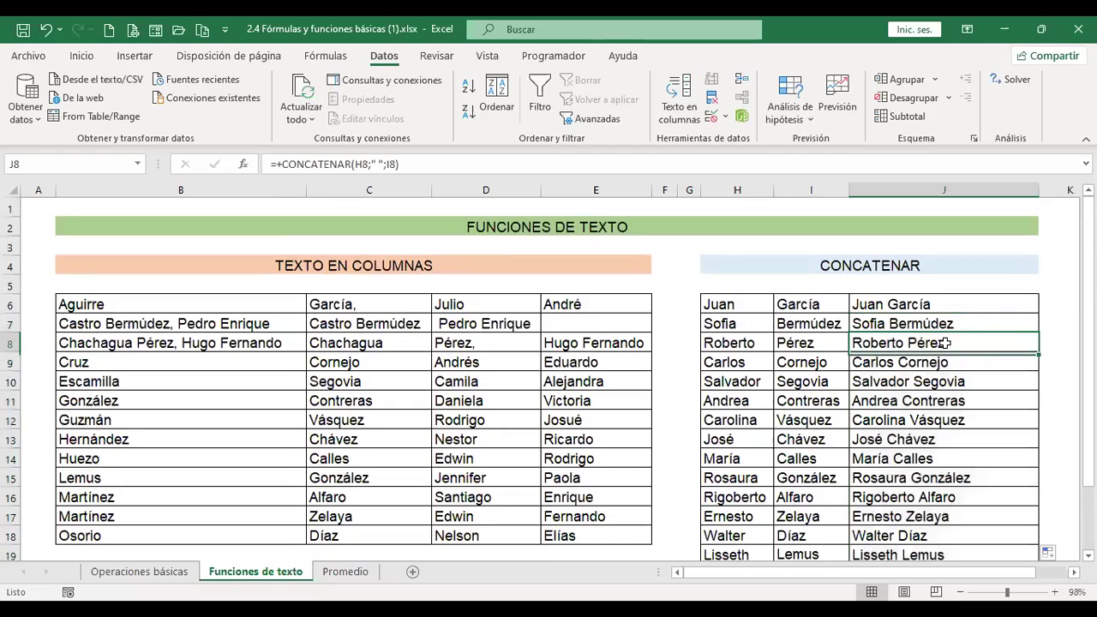
{"action": "left_click", "coordinate": [811, 189]}
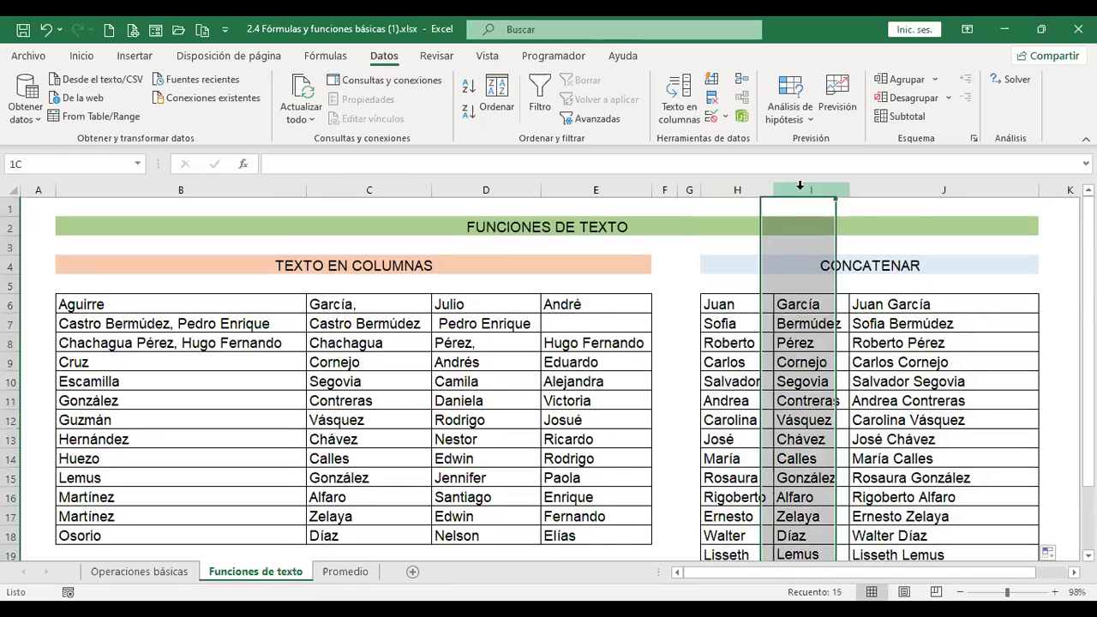
{"action": "left_click", "coordinate": [962, 343]}
{"action": "left_click", "coordinate": [942, 193]}
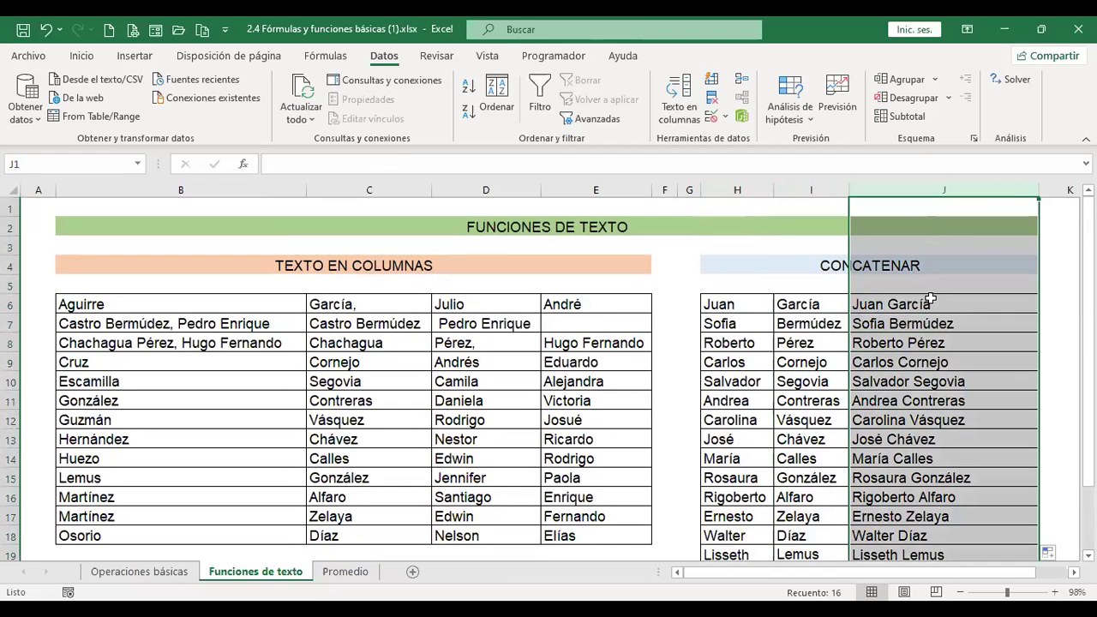
{"action": "left_click", "coordinate": [929, 359]}
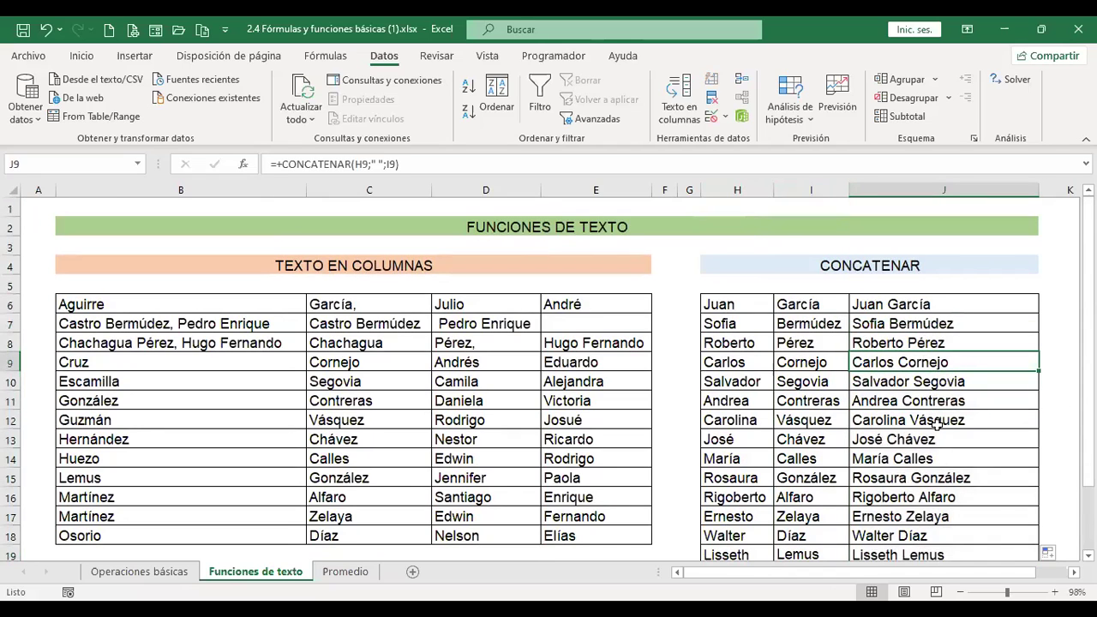
{"action": "scroll", "coordinate": [953, 394], "scroll_direction": "down", "scroll_amount": 4}
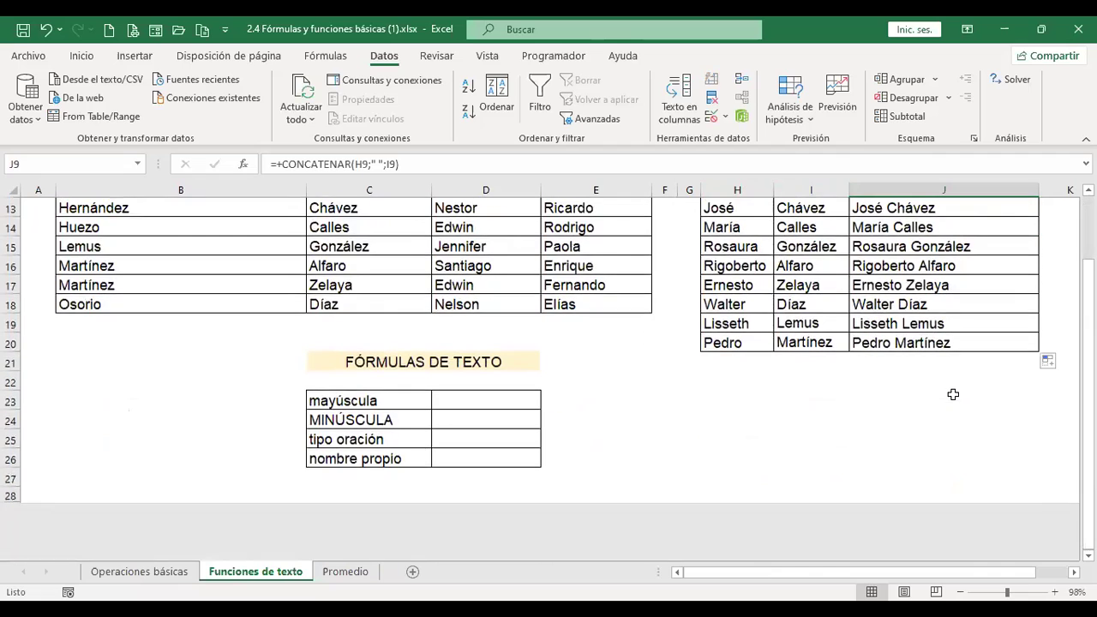
{"action": "left_click", "coordinate": [497, 403]}
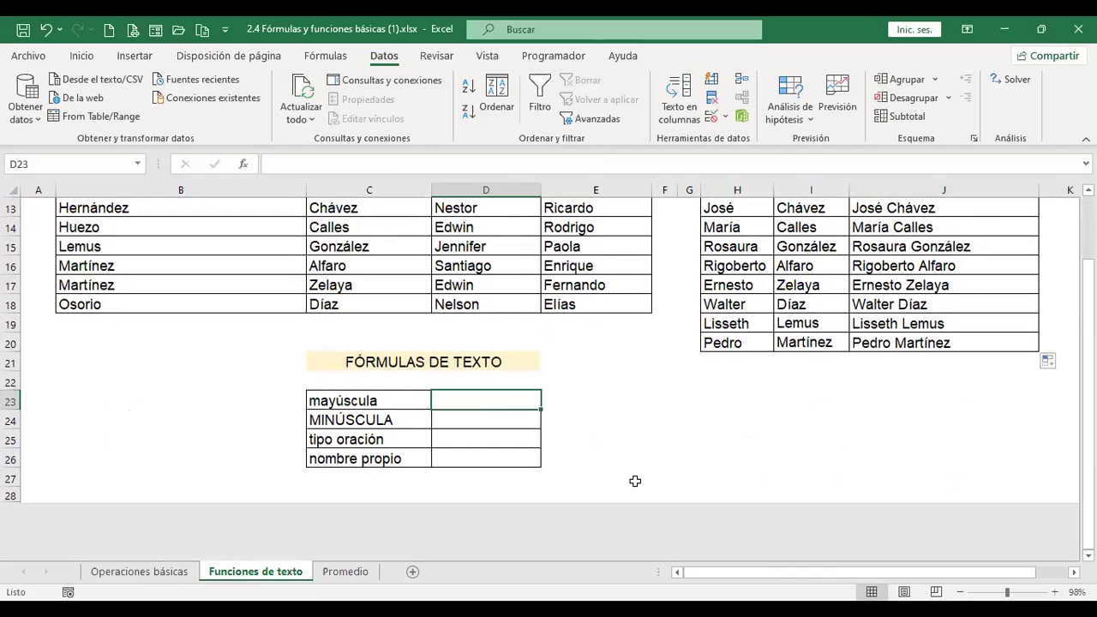
Enter =+MAYUSC(C23) in D23 so it shows MAYÚSCULA.
{"action": "type", "text": "+"}
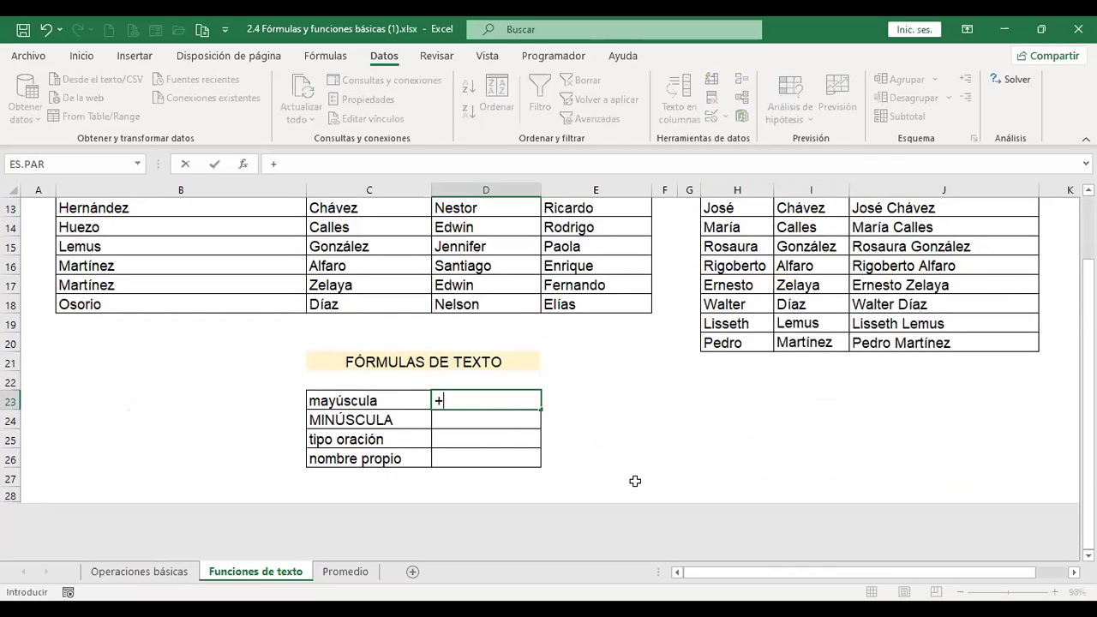
{"action": "type", "text": "mayus"}
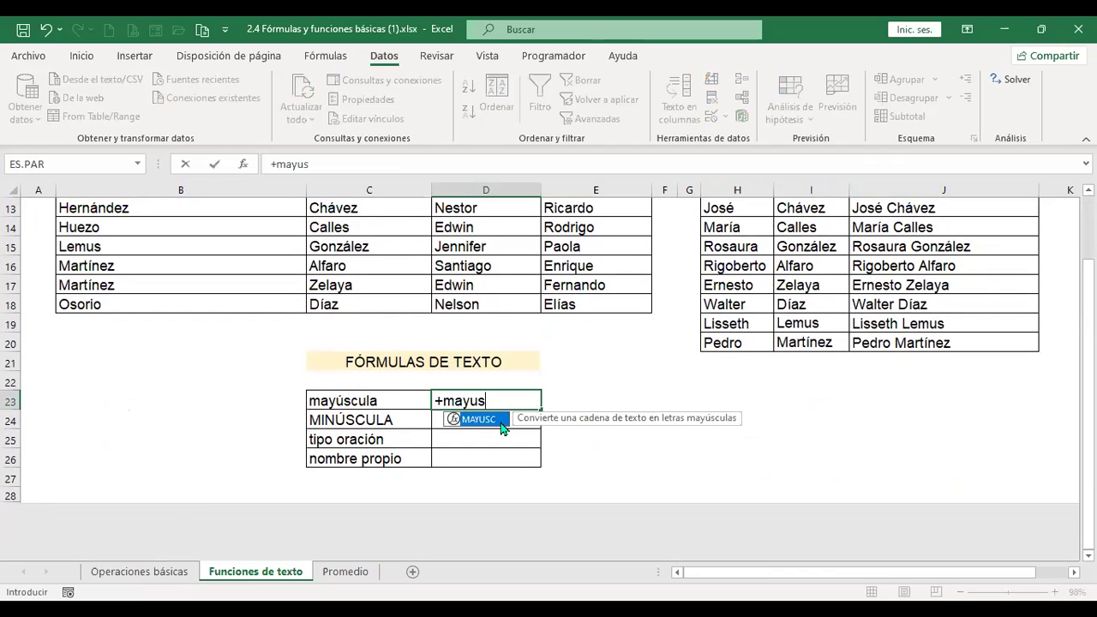
{"action": "double_click", "coordinate": [501, 426]}
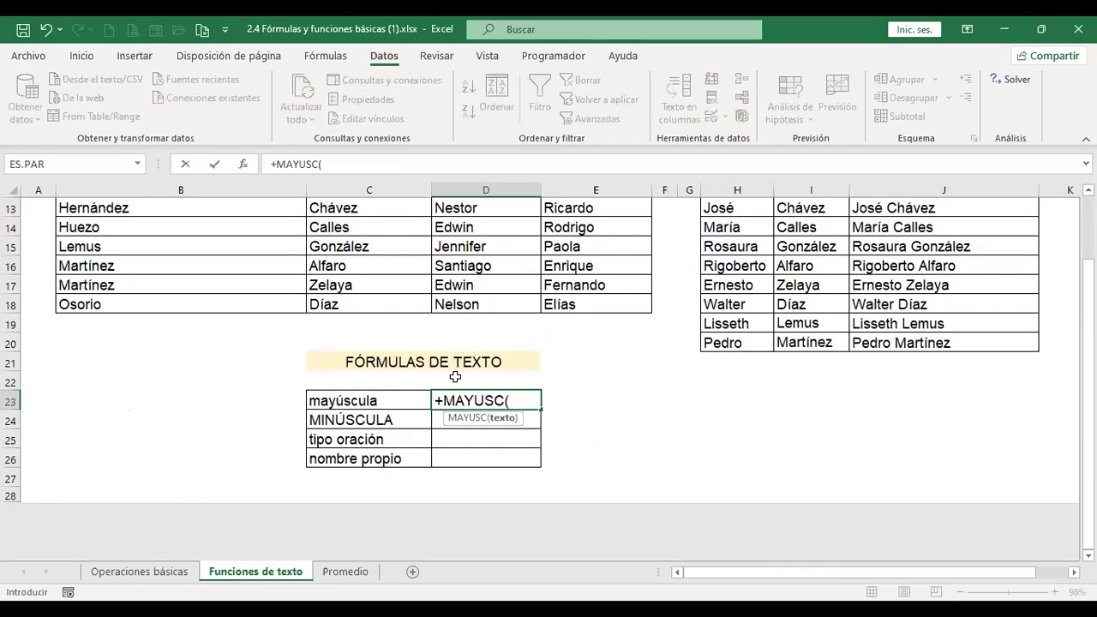
{"action": "left_click", "coordinate": [381, 399]}
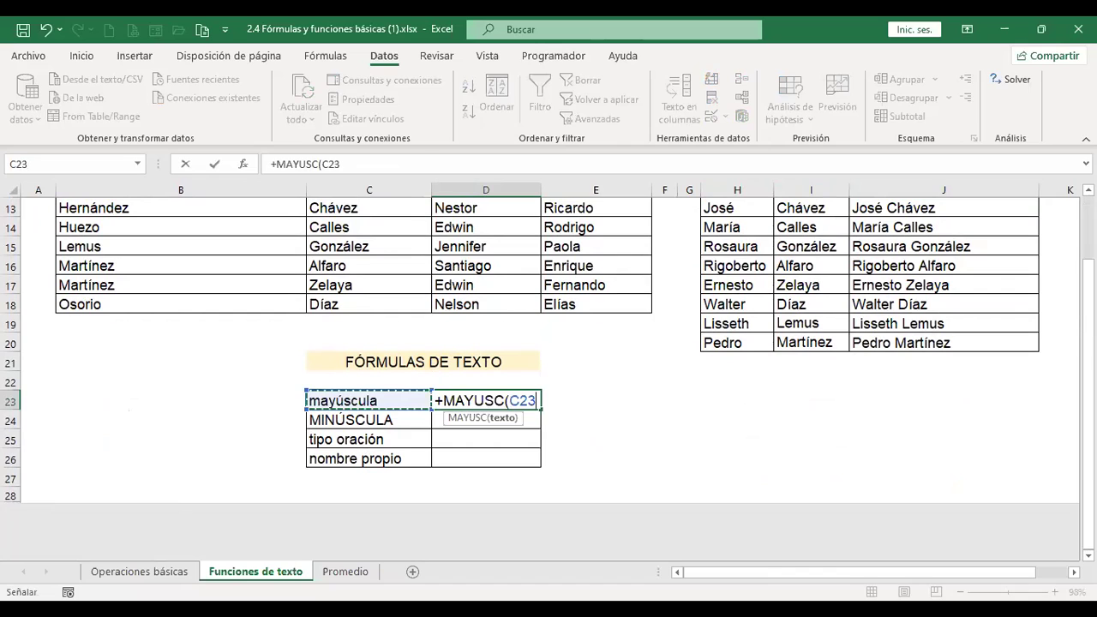
{"action": "key", "text": "Return"}
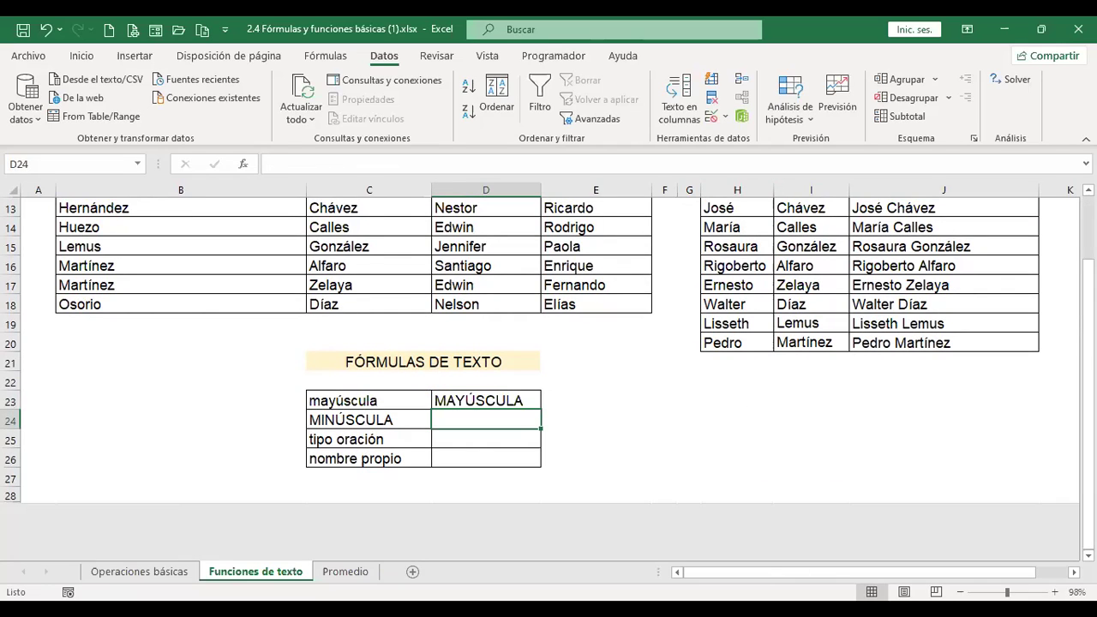
Enter =+MINUSC(C24) in D24 so it shows minúscula.
{"action": "type", "text": "+"}
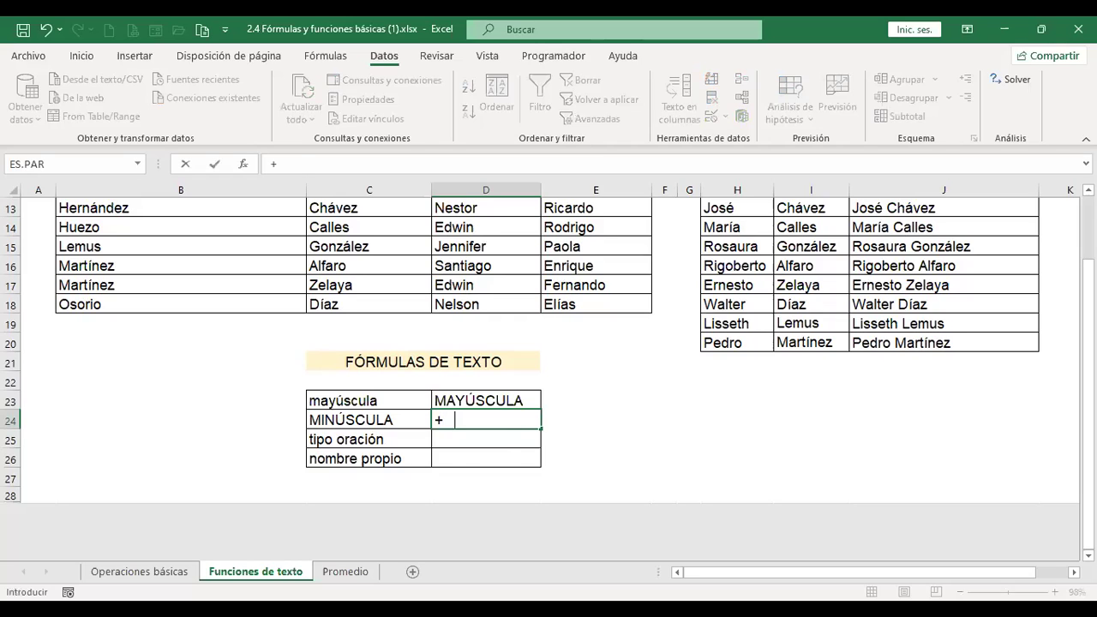
{"action": "type", "text": "minu"}
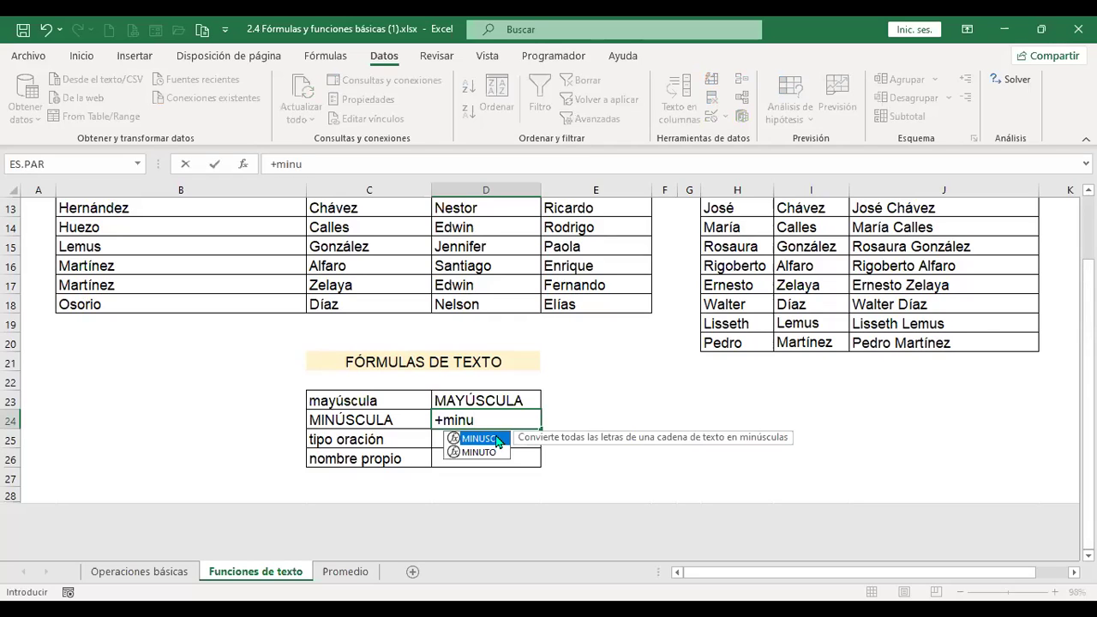
{"action": "double_click", "coordinate": [498, 440]}
{"action": "key", "text": "Left"}
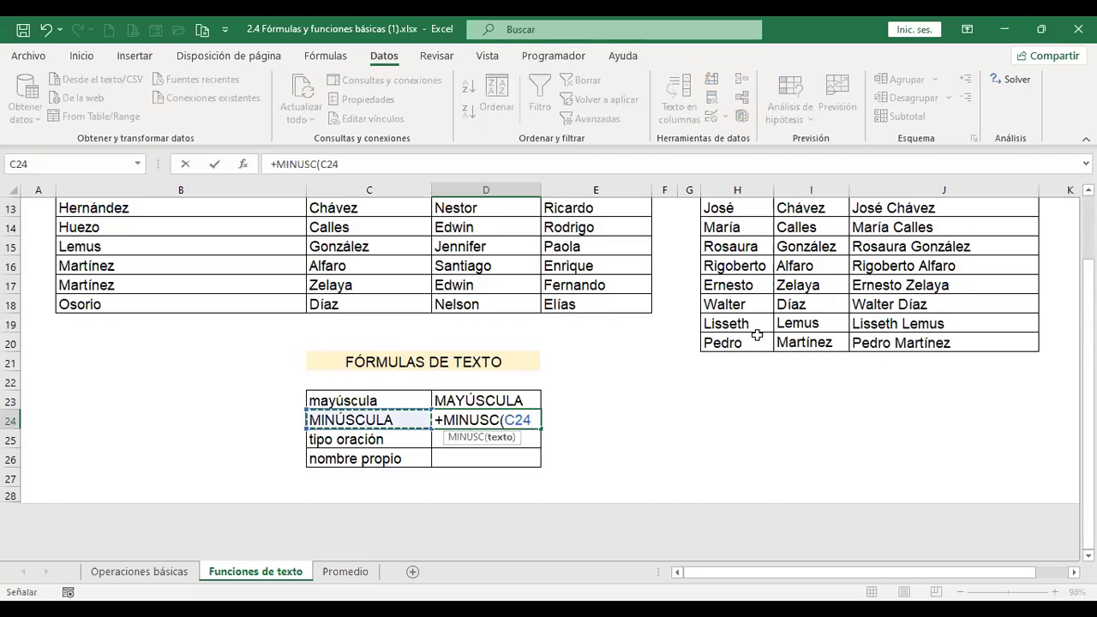
{"action": "key", "text": "Return"}
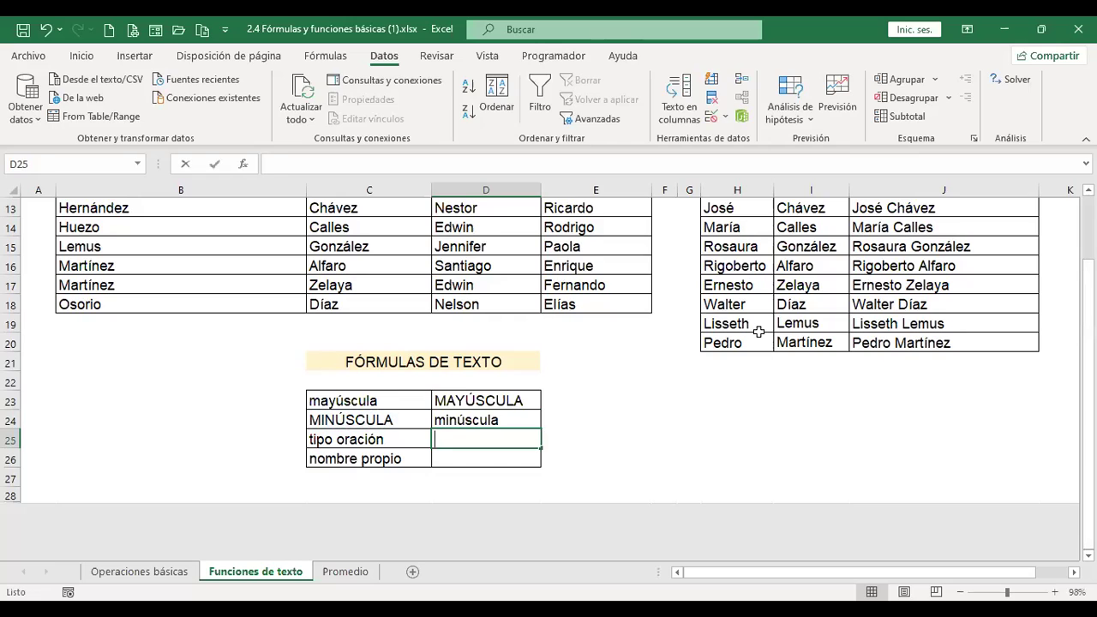
{"action": "type", "text": "+"}
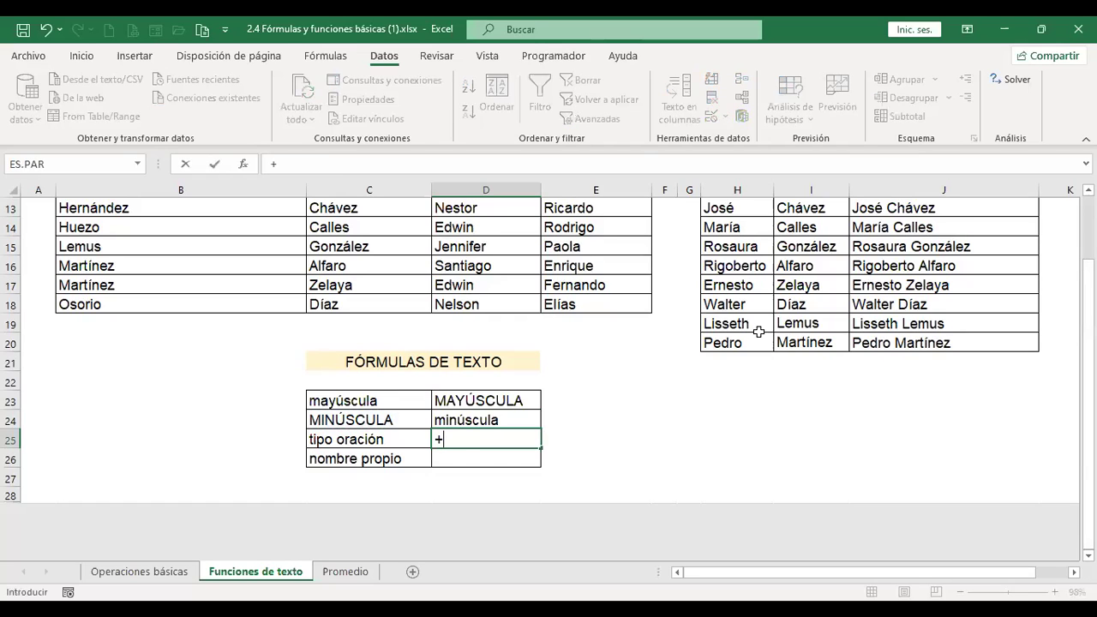
{"action": "type", "text": "tipo"}
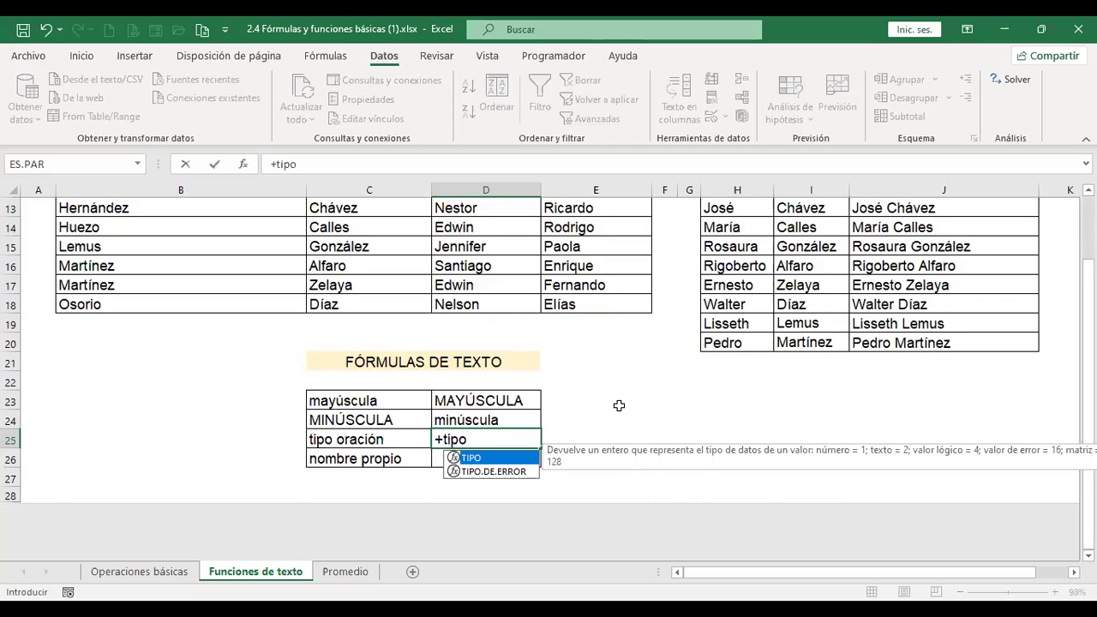
Enter =+TIPO(C25) in D25, then clear it again.
{"action": "double_click", "coordinate": [483, 466]}
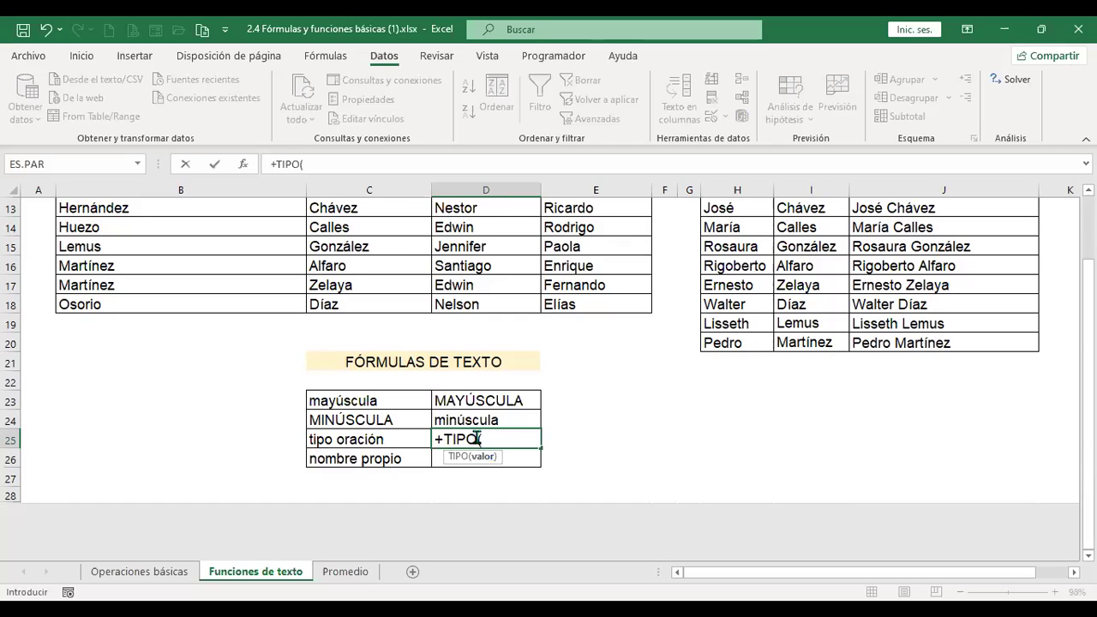
{"action": "left_click", "coordinate": [379, 437]}
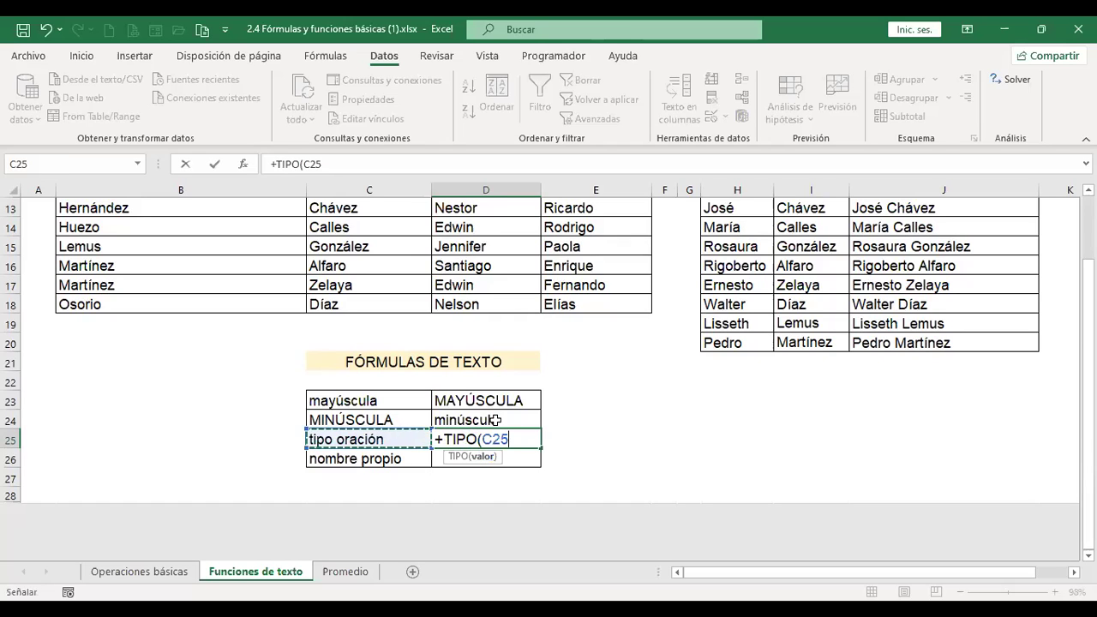
{"action": "key", "text": "ctrl+Return"}
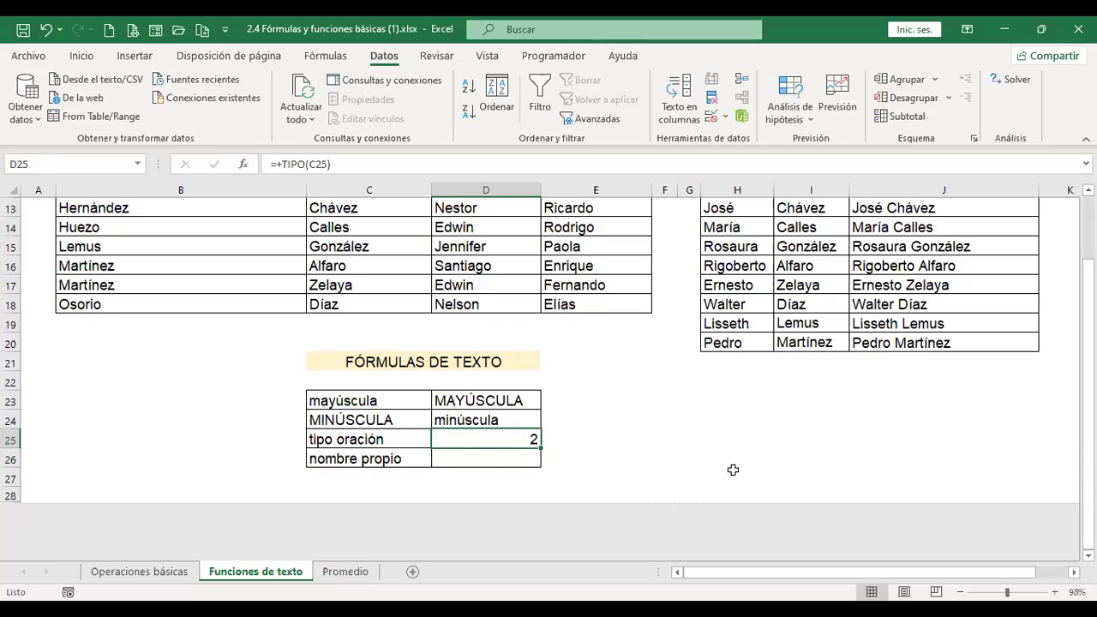
{"action": "key", "text": "F2"}
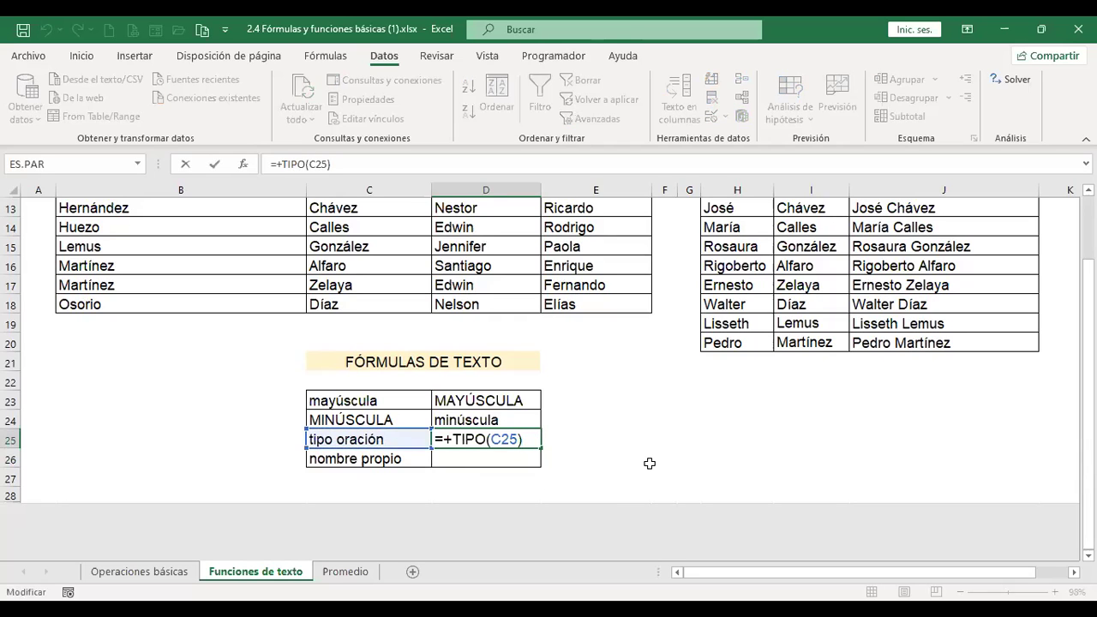
{"action": "key", "text": "Escape"}
{"action": "key", "text": "Up"}
{"action": "key", "text": "Down"}
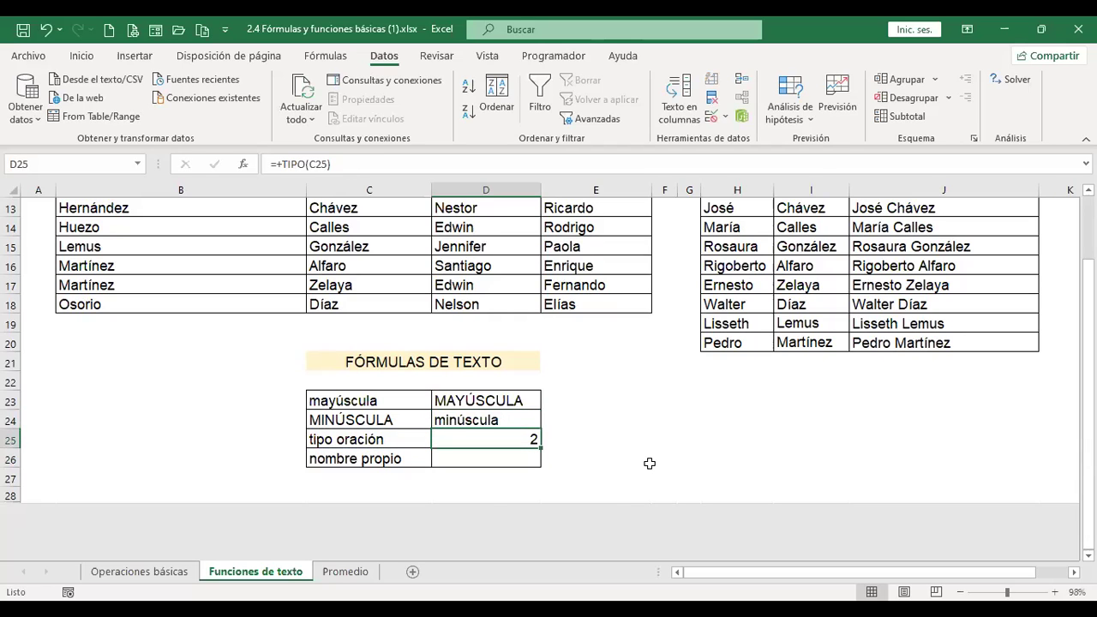
{"action": "key", "text": "Delete"}
Enter =+TIPO.DE.ERROR(C25) in D25, returning #N/D, and review its error options.
{"action": "type", "text": "+tipo"}
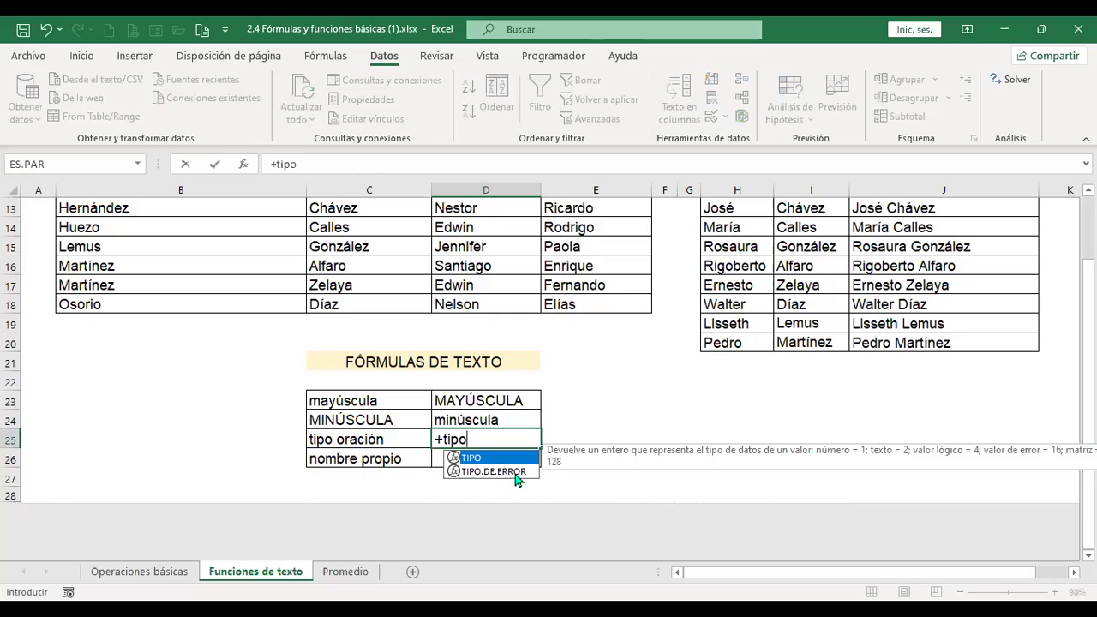
{"action": "left_click", "coordinate": [519, 472]}
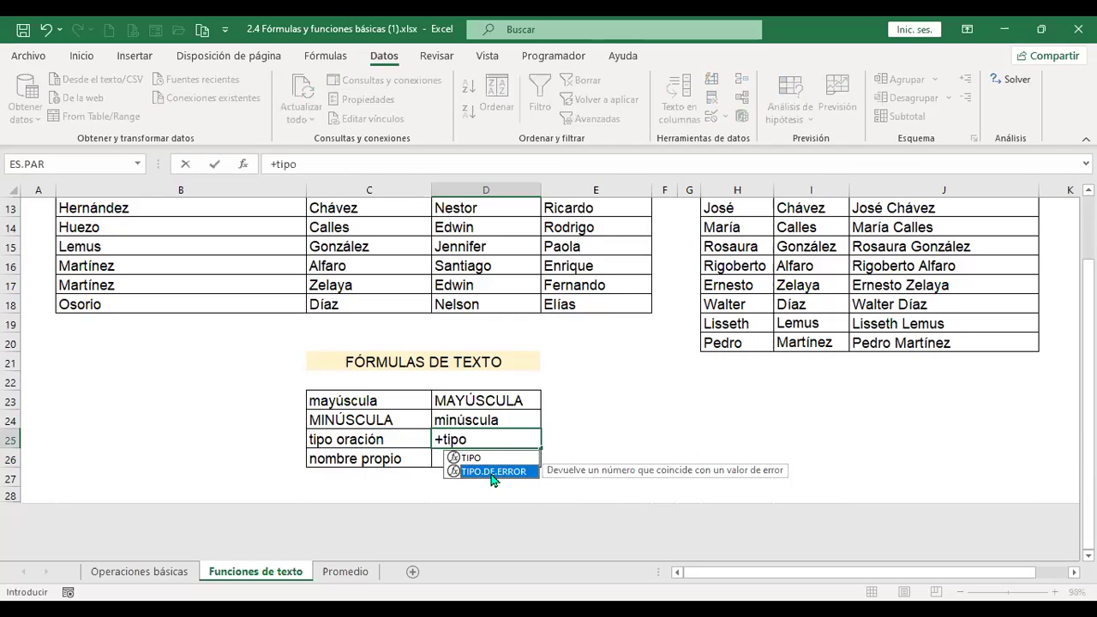
{"action": "double_click", "coordinate": [490, 472]}
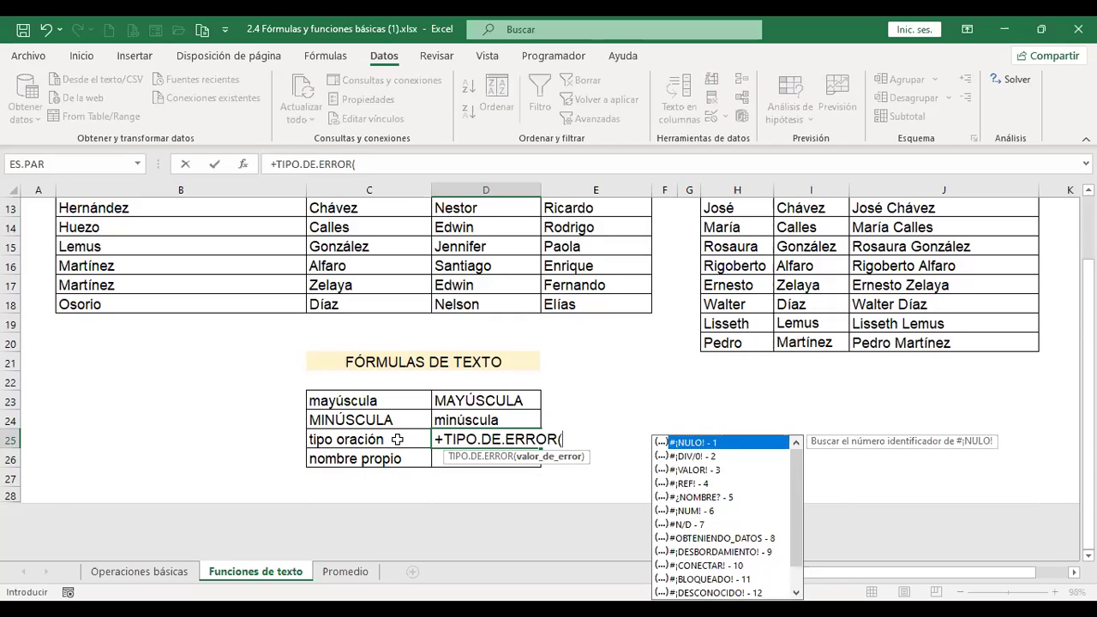
{"action": "left_click", "coordinate": [396, 439]}
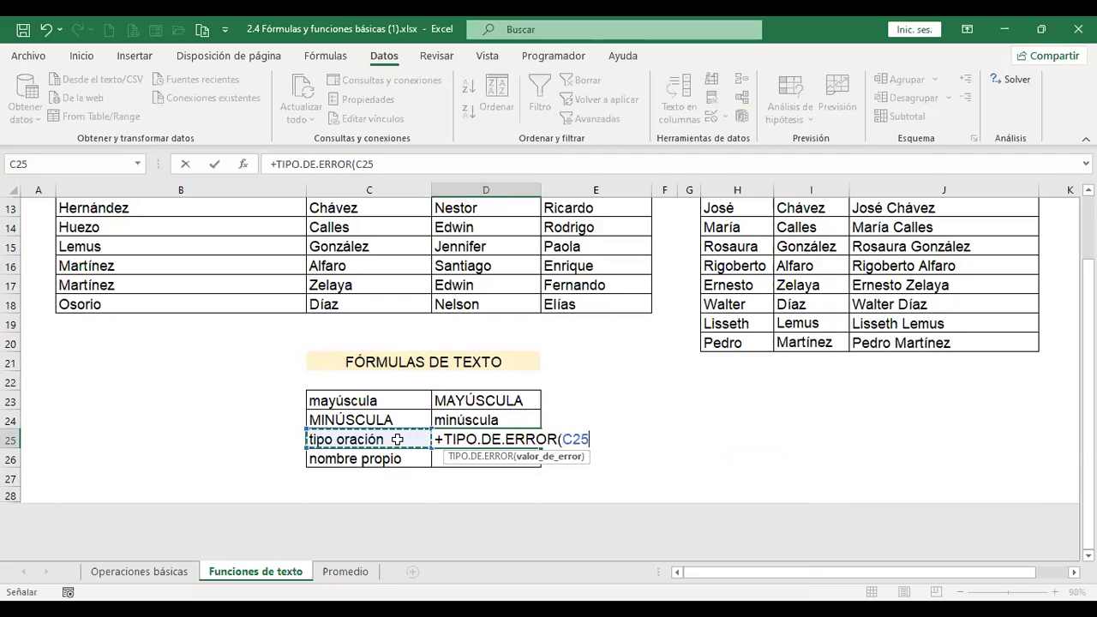
{"action": "key", "text": "ctrl+Return"}
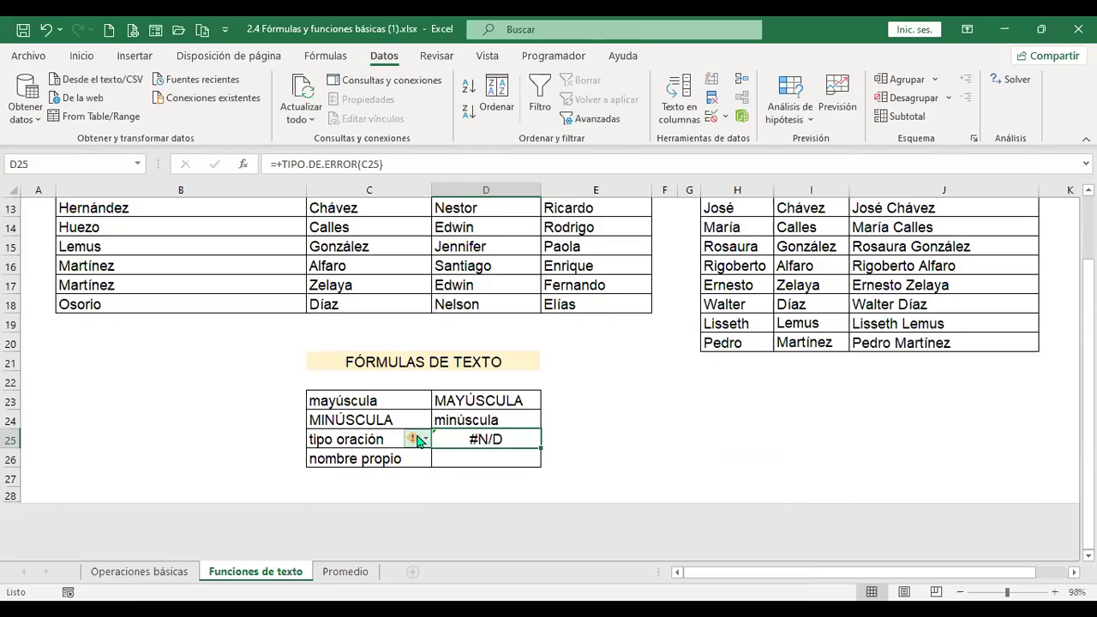
{"action": "left_click", "coordinate": [426, 439]}
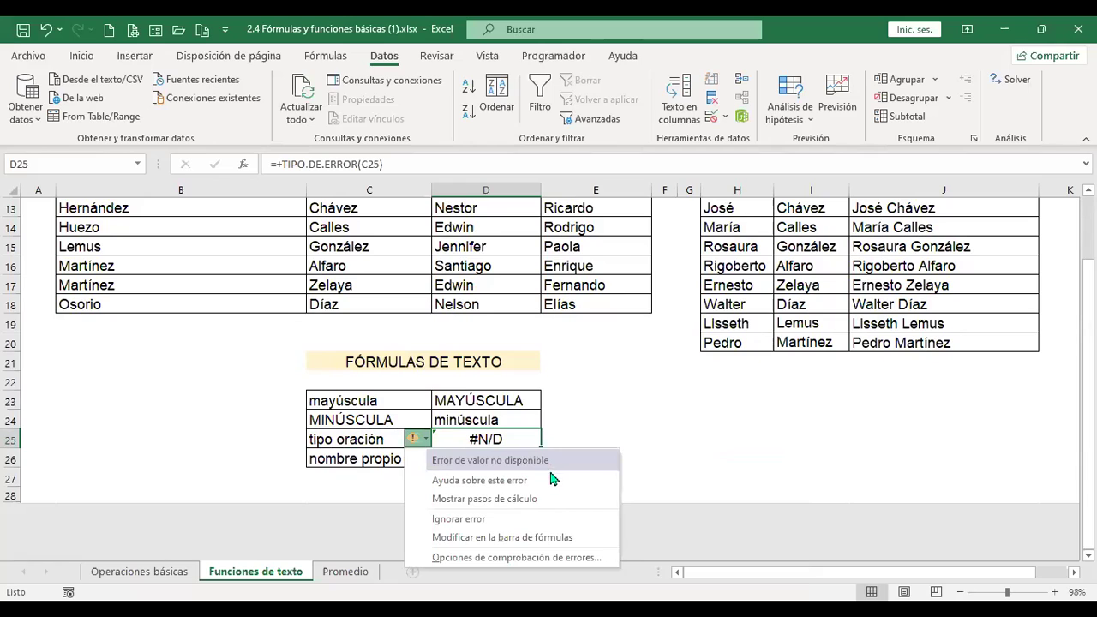
{"action": "left_click", "coordinate": [741, 426]}
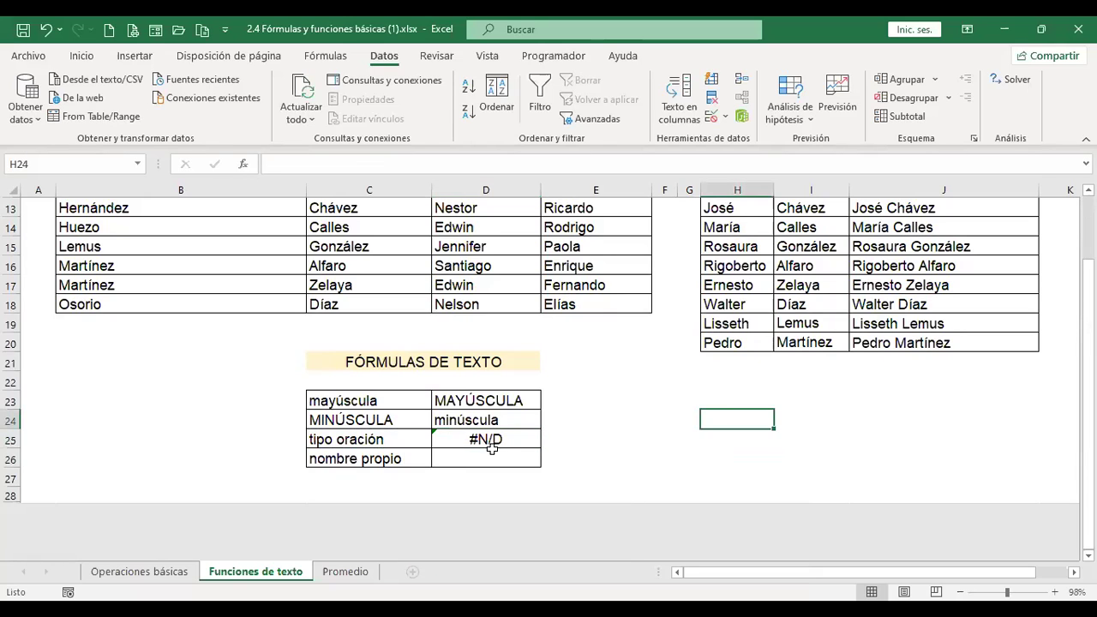
Clear D25's formula and browse the Fórmulas > Texto function list.
{"action": "left_click", "coordinate": [484, 438]}
{"action": "key", "text": "Delete"}
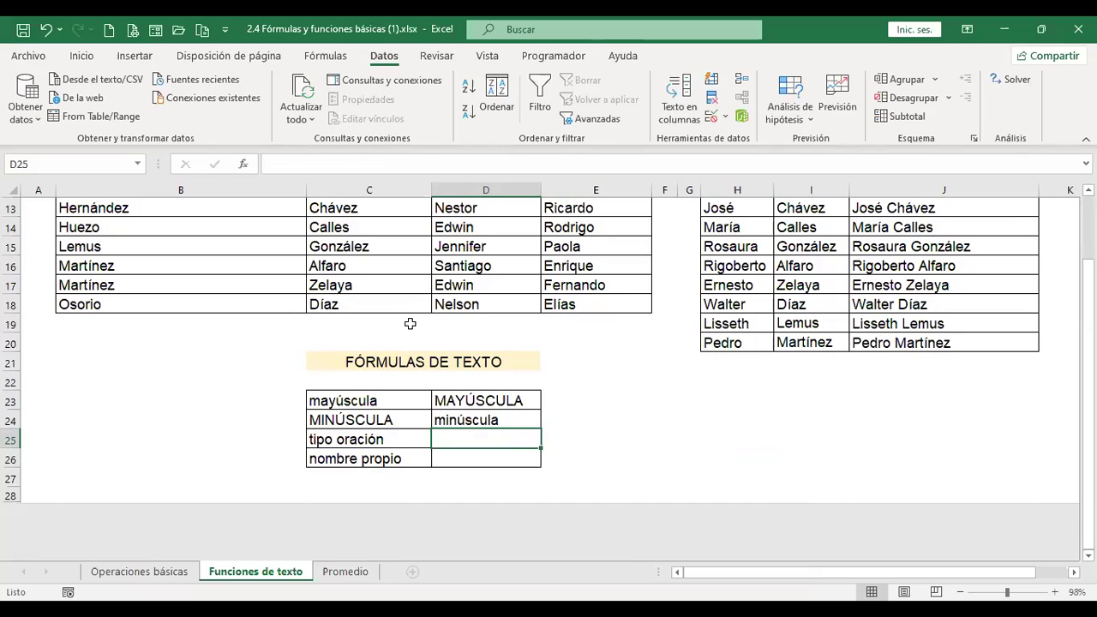
{"action": "left_click", "coordinate": [325, 56]}
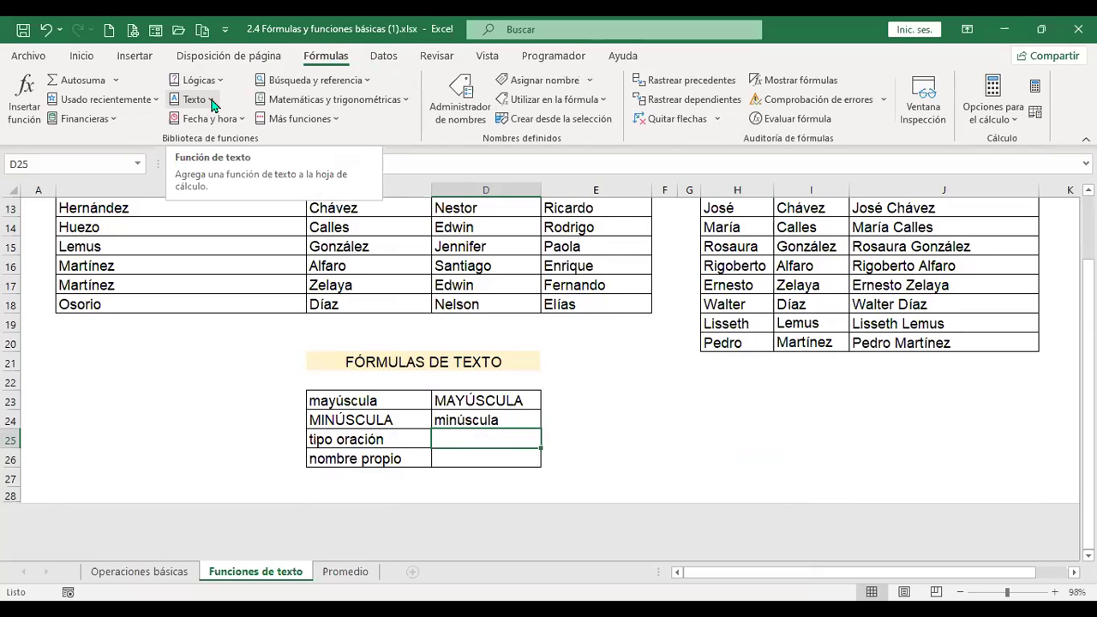
{"action": "left_click", "coordinate": [213, 103]}
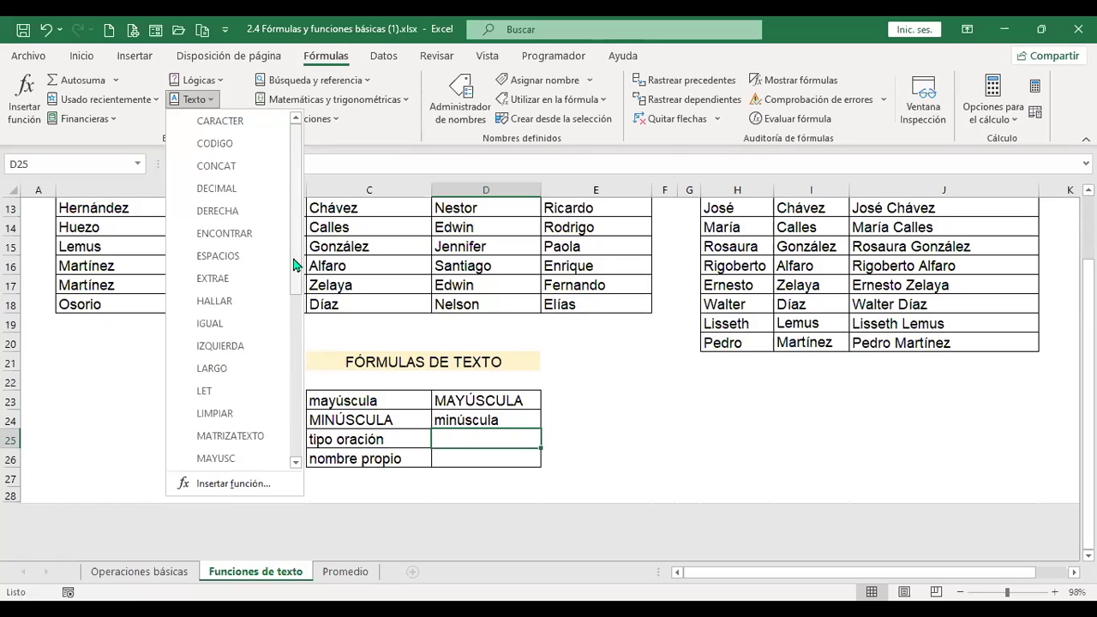
{"action": "left_click_drag", "start_coordinate": [293, 265], "coordinate": [289, 449]}
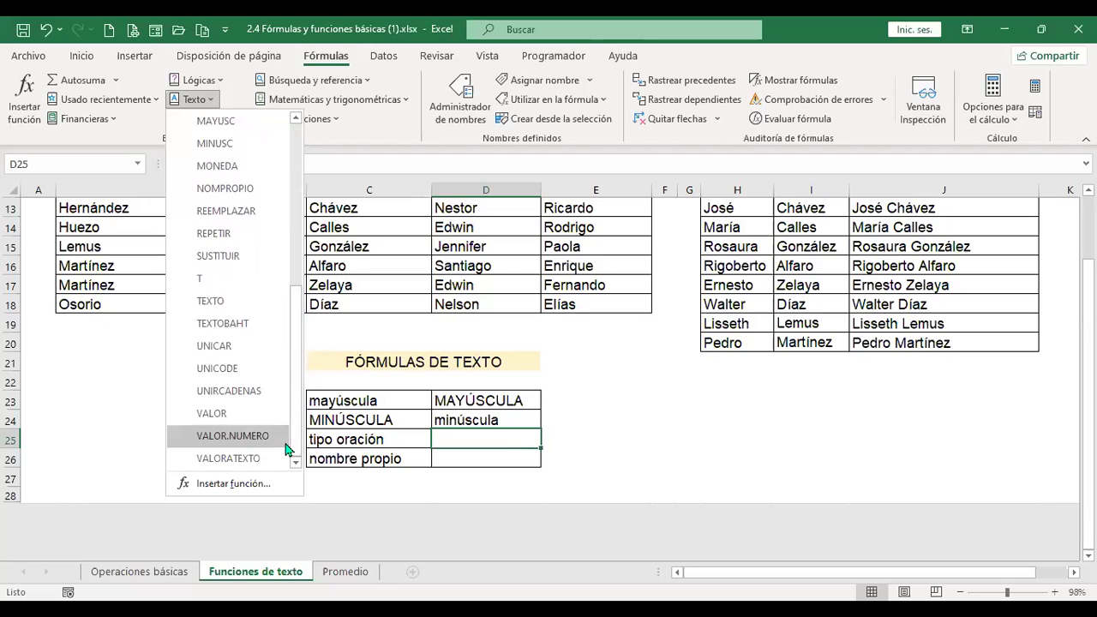
{"action": "left_click", "coordinate": [477, 434]}
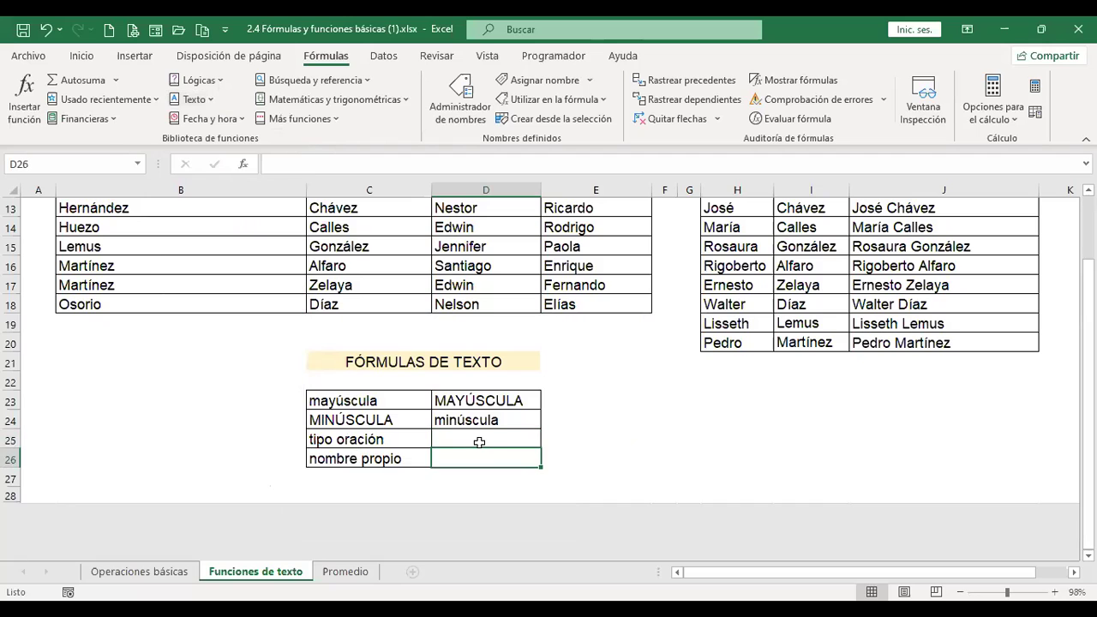
Enter =+NOMPROPIO(C26) in D26 so it shows Nombre Propio.
{"action": "left_click", "coordinate": [84, 56]}
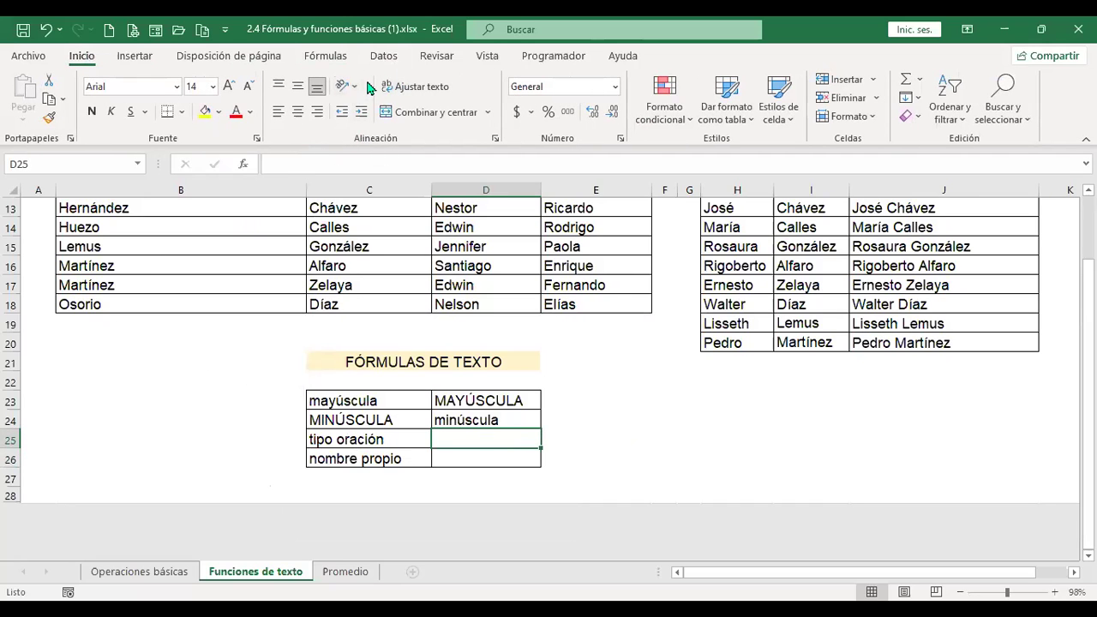
{"action": "left_click", "coordinate": [505, 458]}
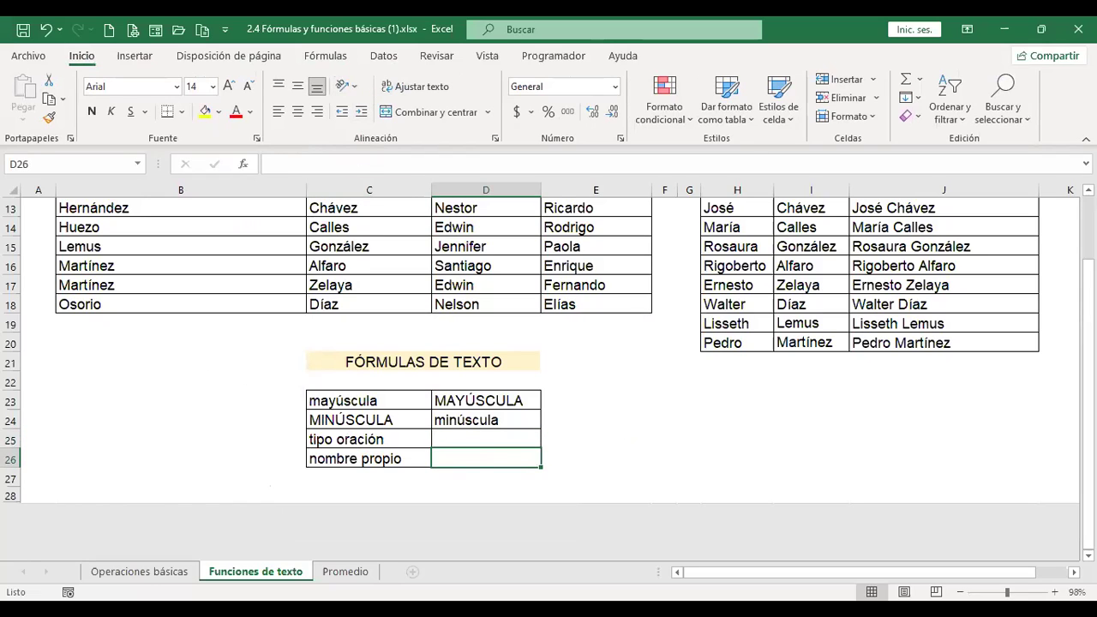
{"action": "type", "text": "+"}
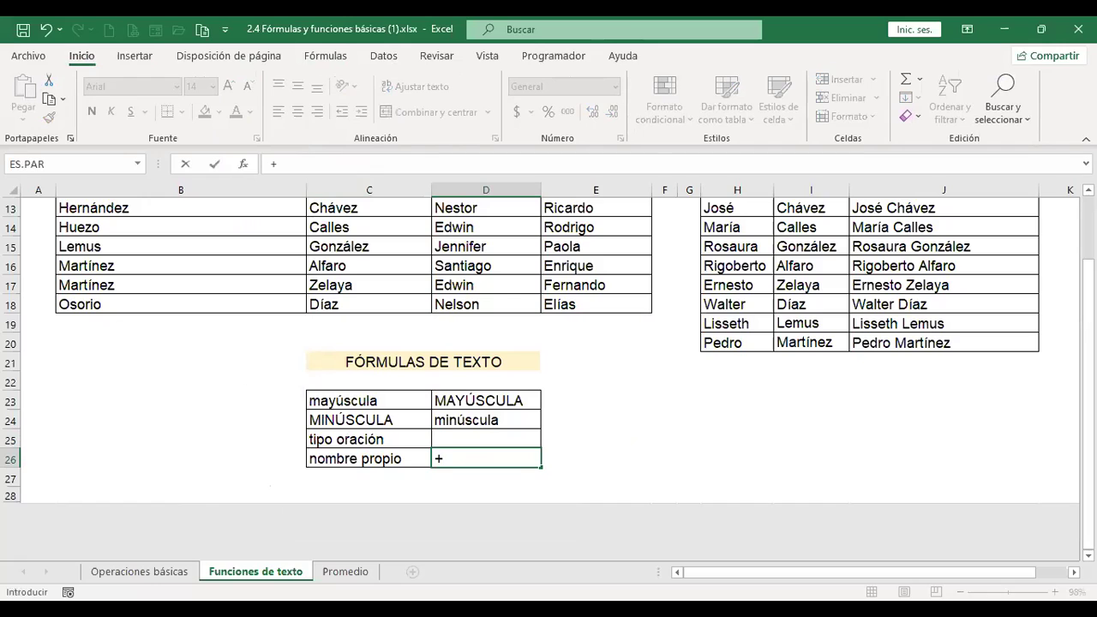
{"action": "type", "text": "nom"}
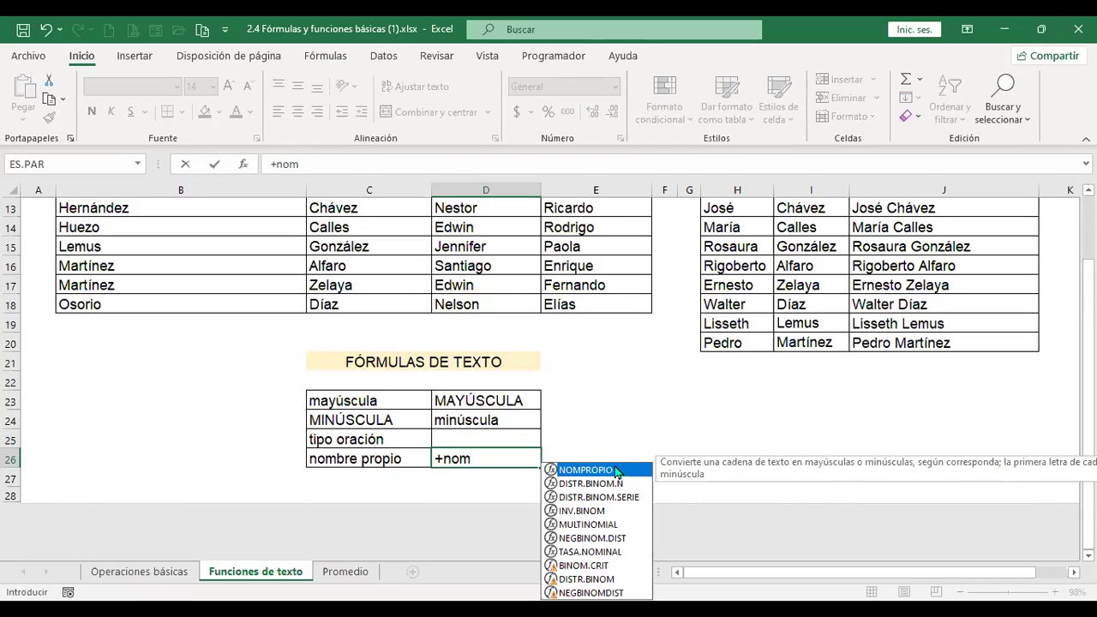
{"action": "double_click", "coordinate": [615, 470]}
{"action": "left_click", "coordinate": [362, 459]}
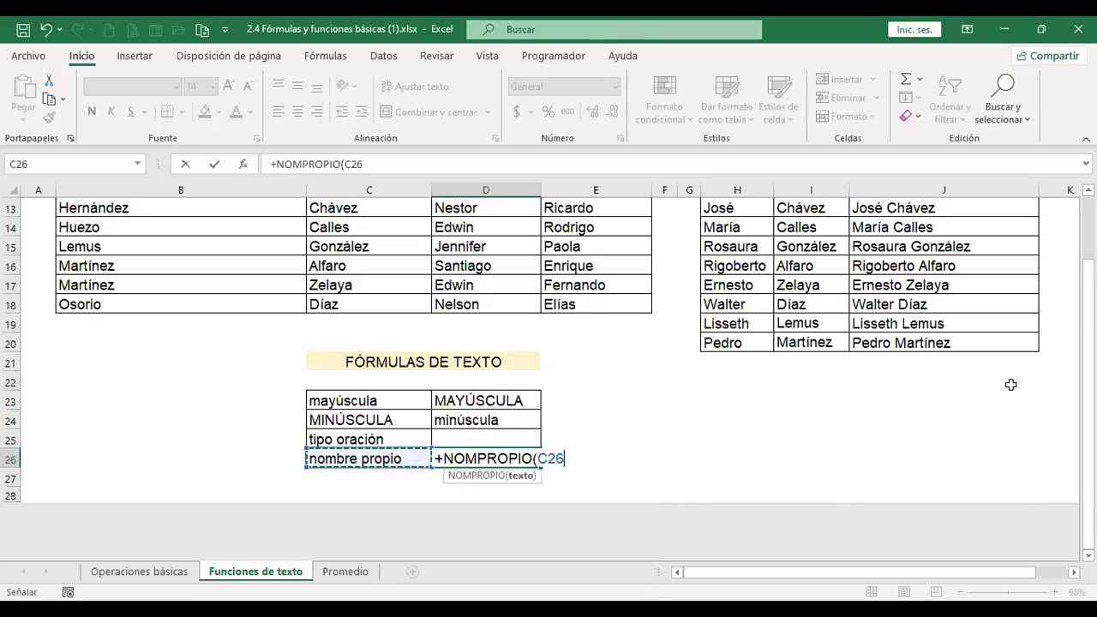
{"action": "key", "text": "Return"}
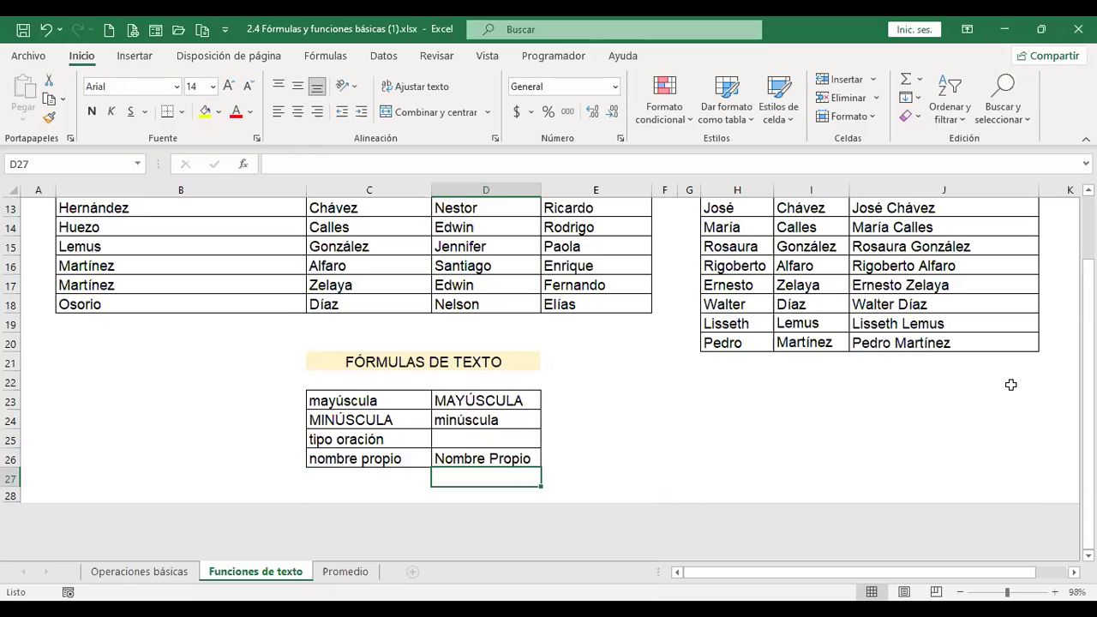
Visit Promedio, cancel the unfinished F5 entry, and return to Funciones de texto's D25.
{"action": "left_click", "coordinate": [338, 581]}
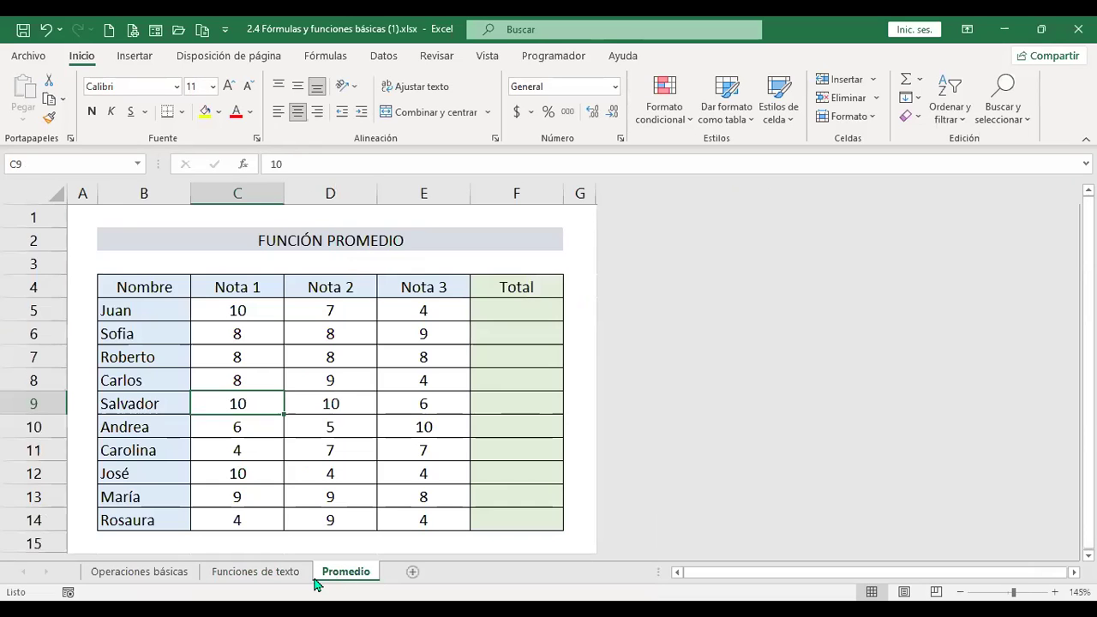
{"action": "left_click", "coordinate": [513, 309]}
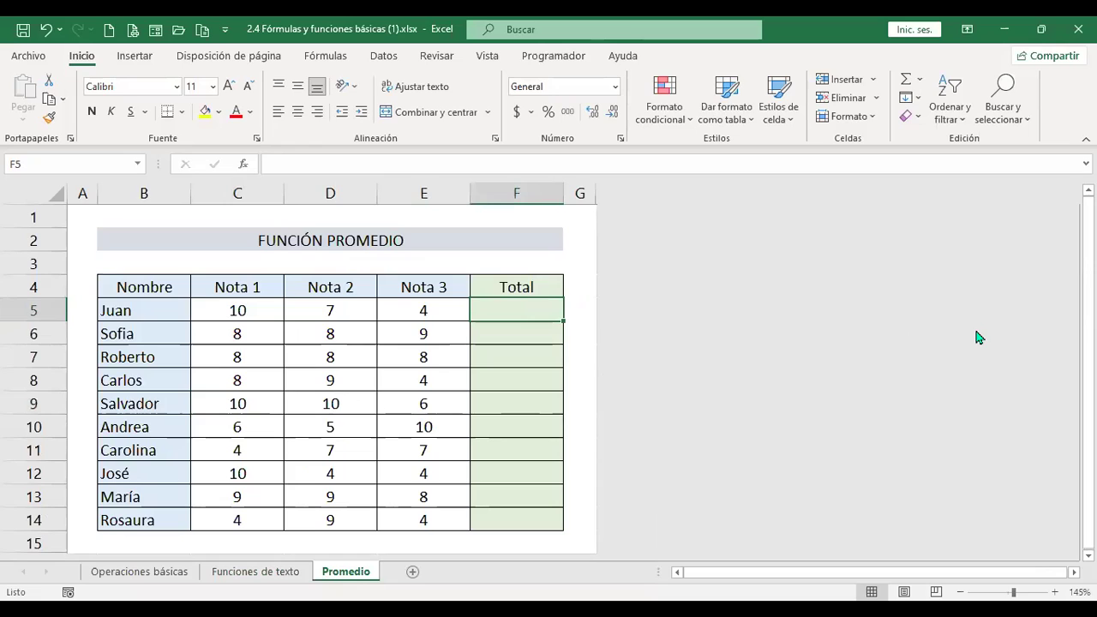
{"action": "type", "text": "+"}
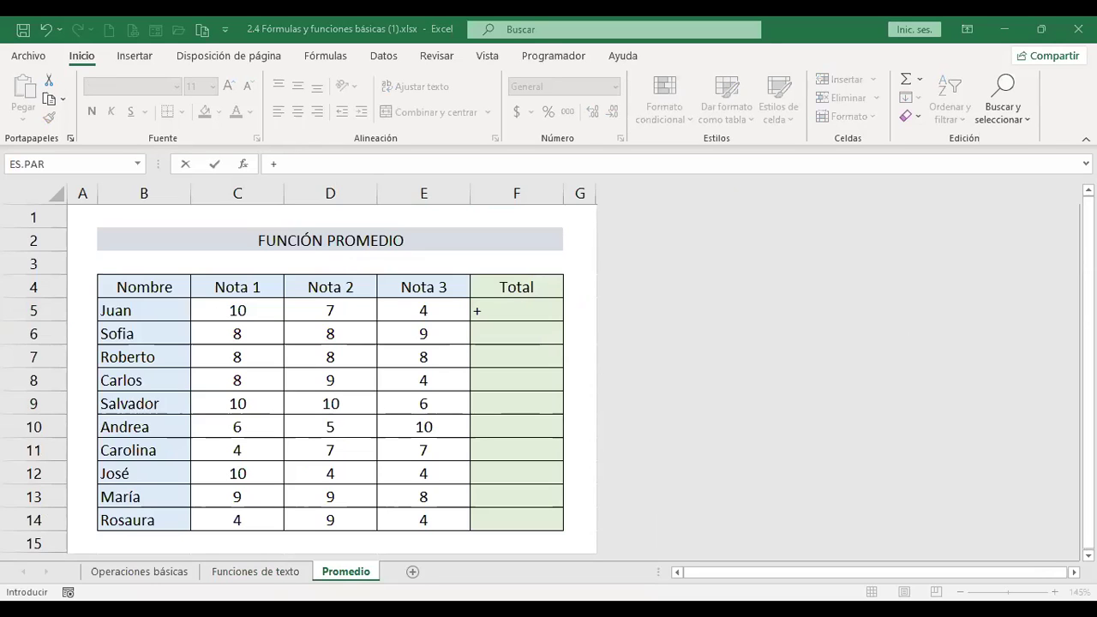
{"action": "left_click", "coordinate": [268, 578]}
{"action": "left_click", "coordinate": [486, 439]}
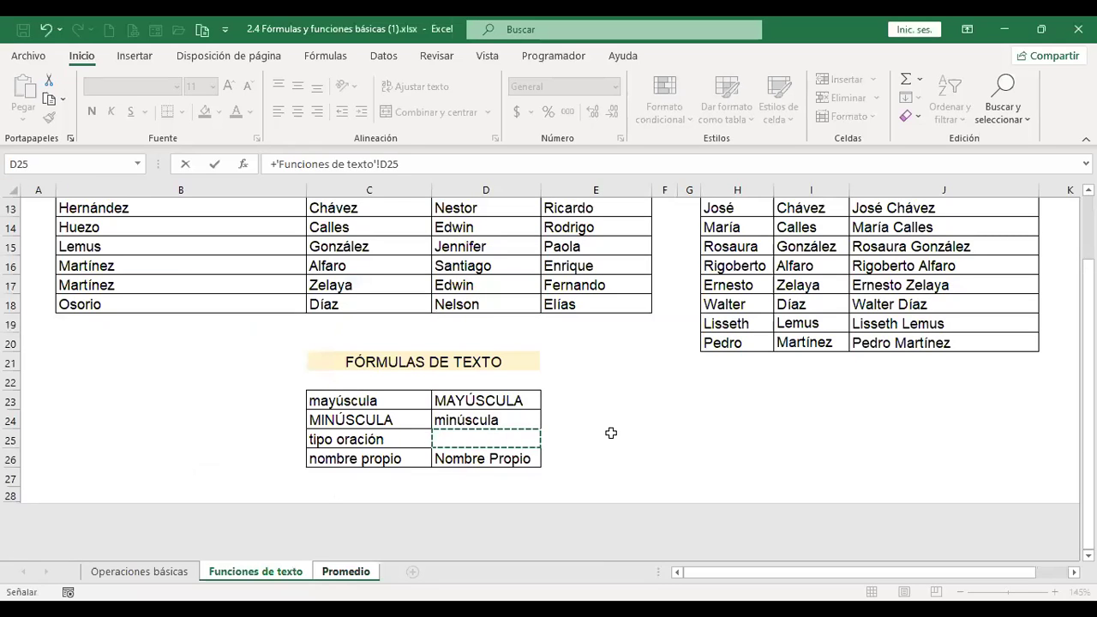
{"action": "key", "text": "Escape"}
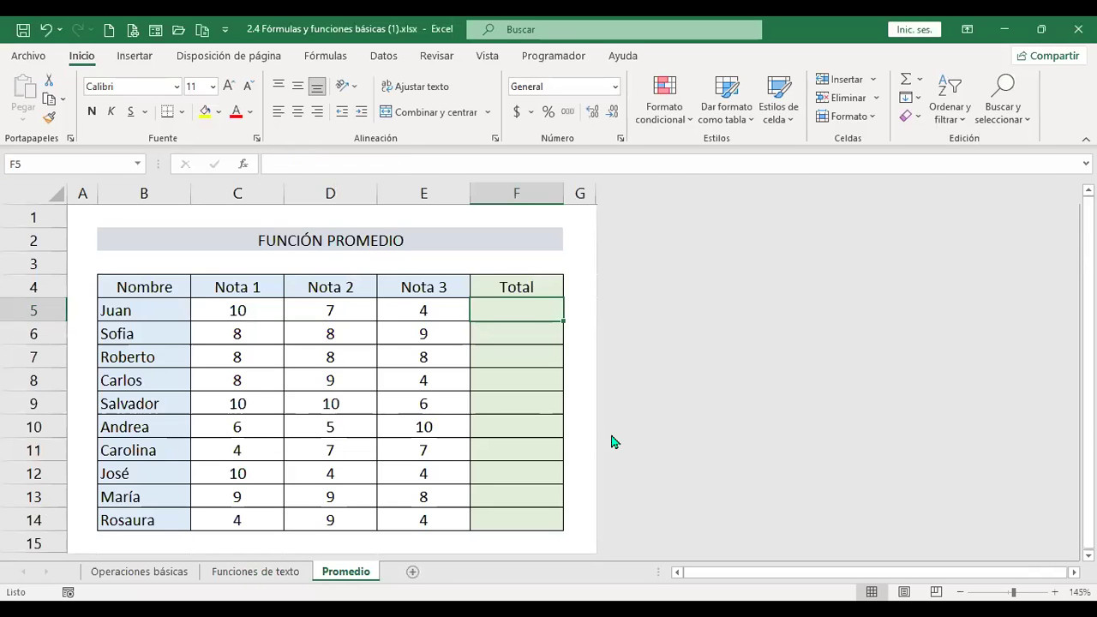
{"action": "left_click", "coordinate": [276, 580]}
{"action": "left_click", "coordinate": [476, 440]}
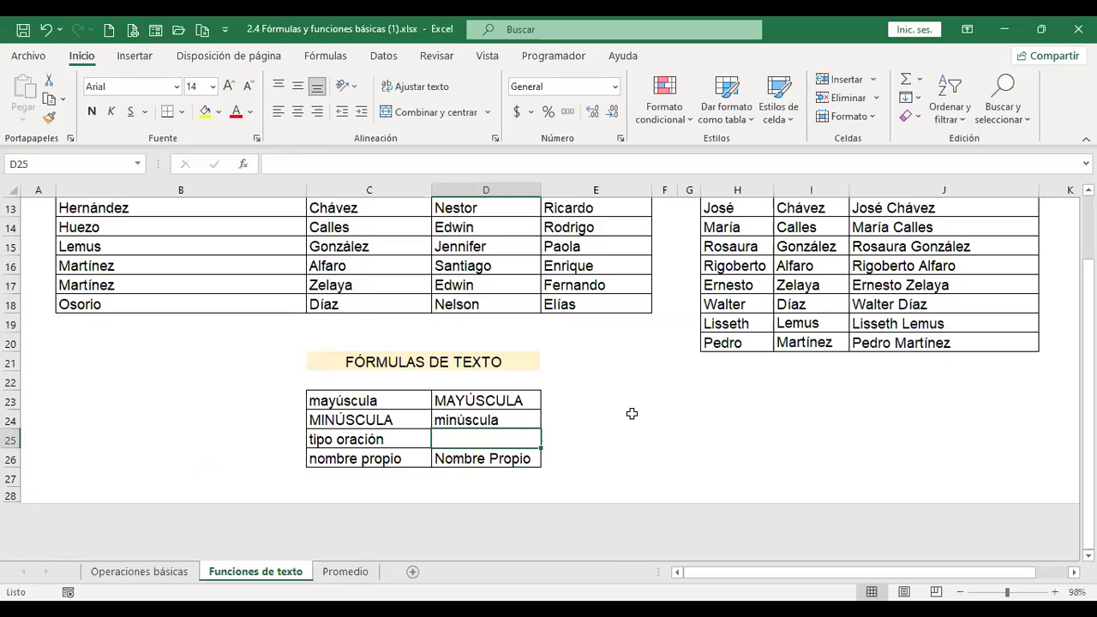
Browse the Fórmulas > Texto function list for a sentence-case function.
{"action": "left_click", "coordinate": [336, 57]}
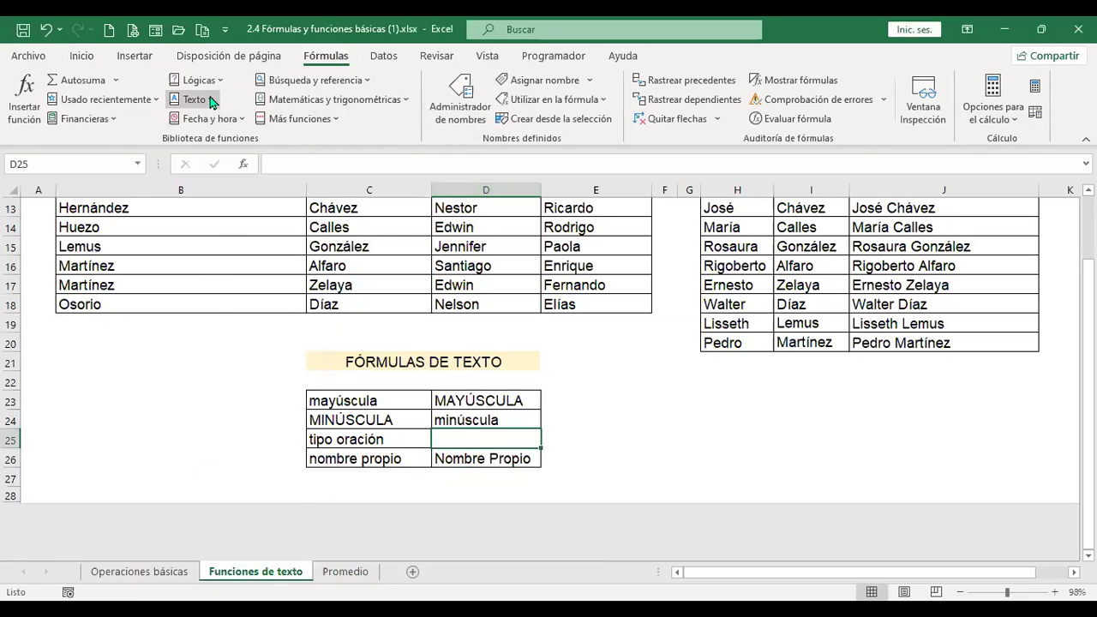
{"action": "left_click", "coordinate": [211, 102]}
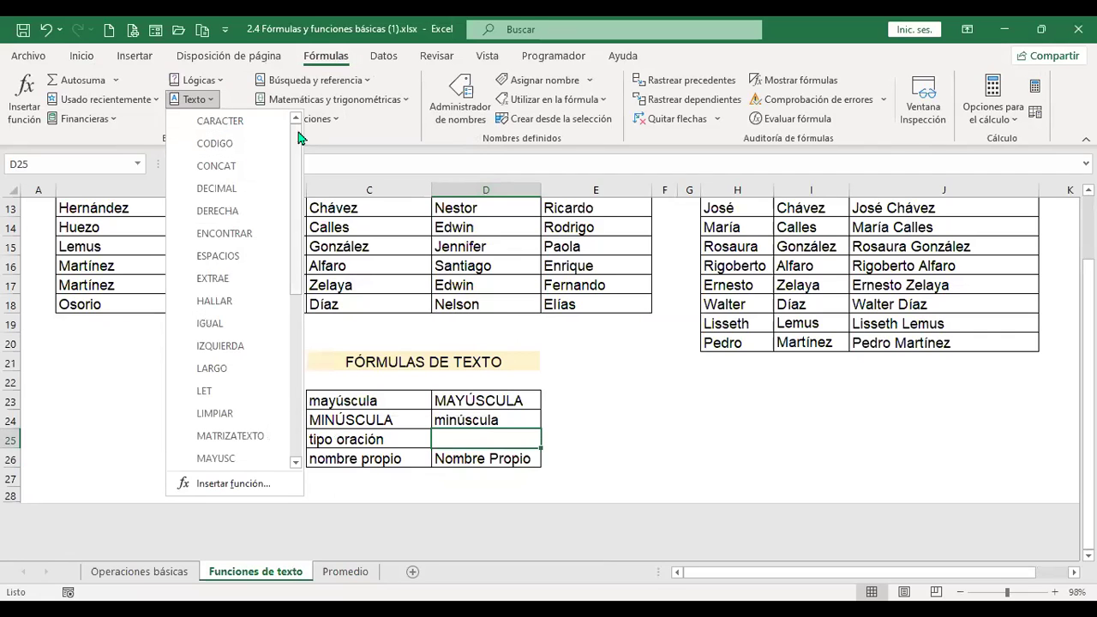
{"action": "left_click_drag", "start_coordinate": [299, 147], "coordinate": [300, 324]}
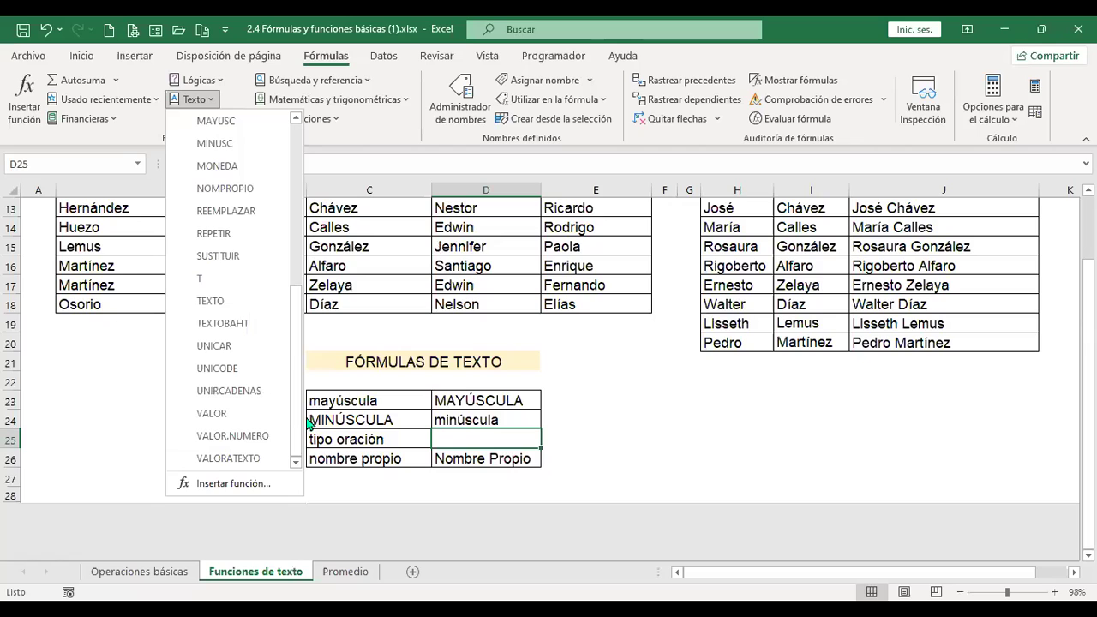
Search Insertar función for 'tipo oracion' and a title-case function, then cancel.
{"action": "left_click", "coordinate": [271, 484]}
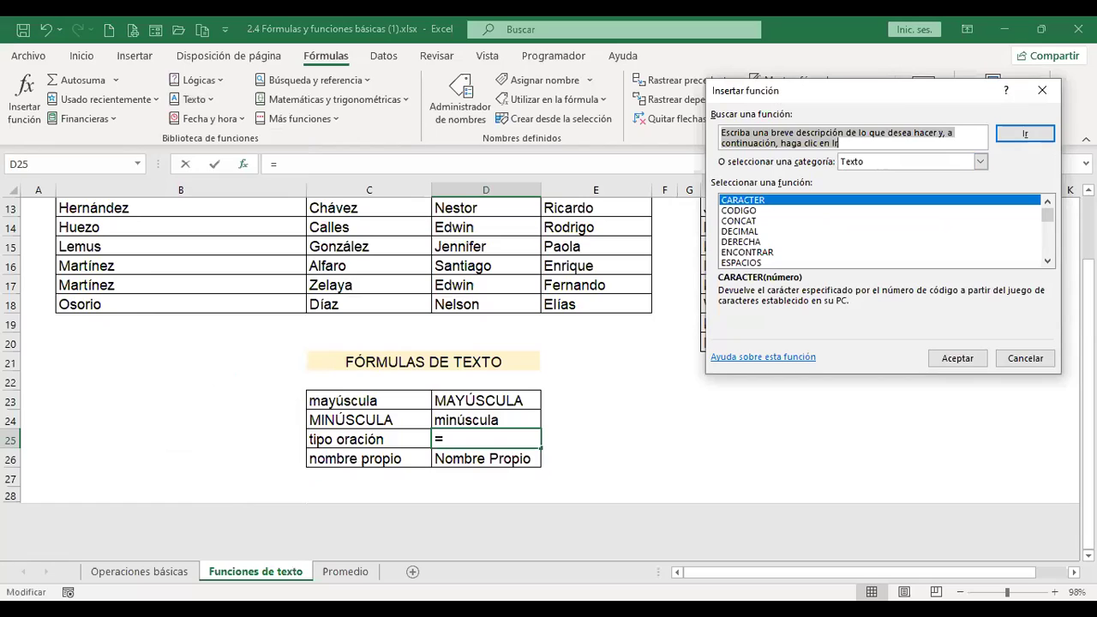
{"action": "type", "text": "tipo oracion"}
{"action": "key", "text": "Return"}
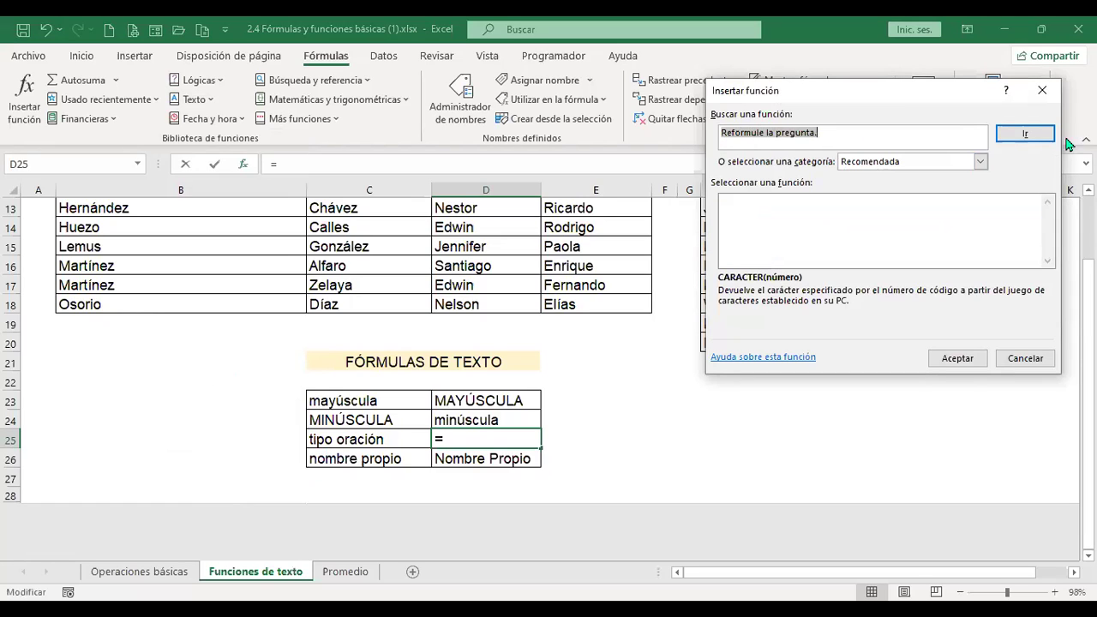
{"action": "type", "text": "tipooracion"}
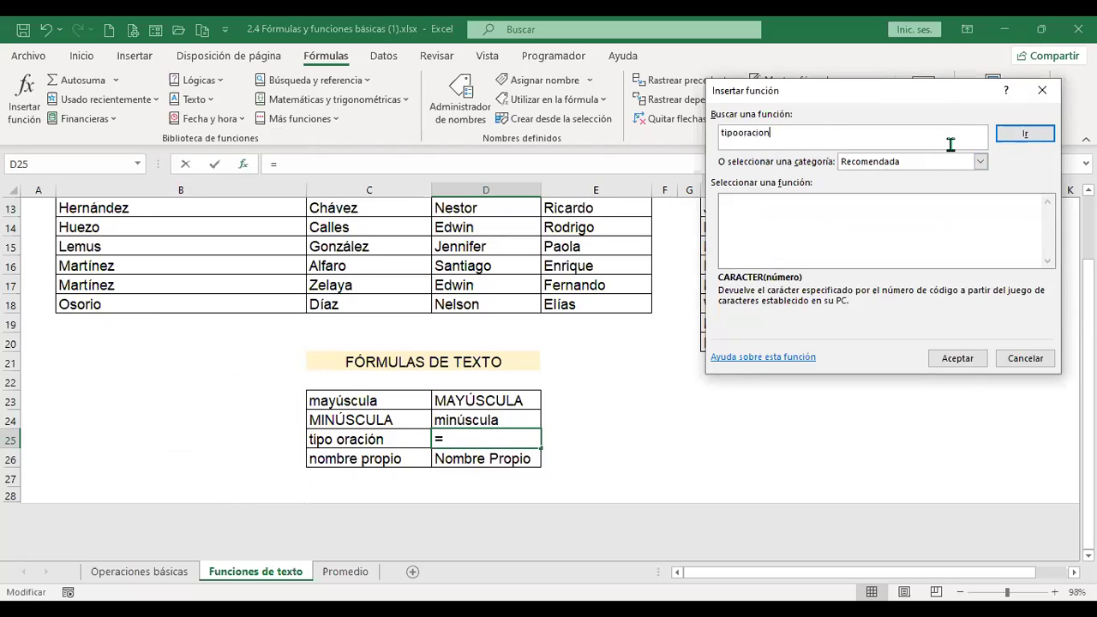
{"action": "key", "text": "Return"}
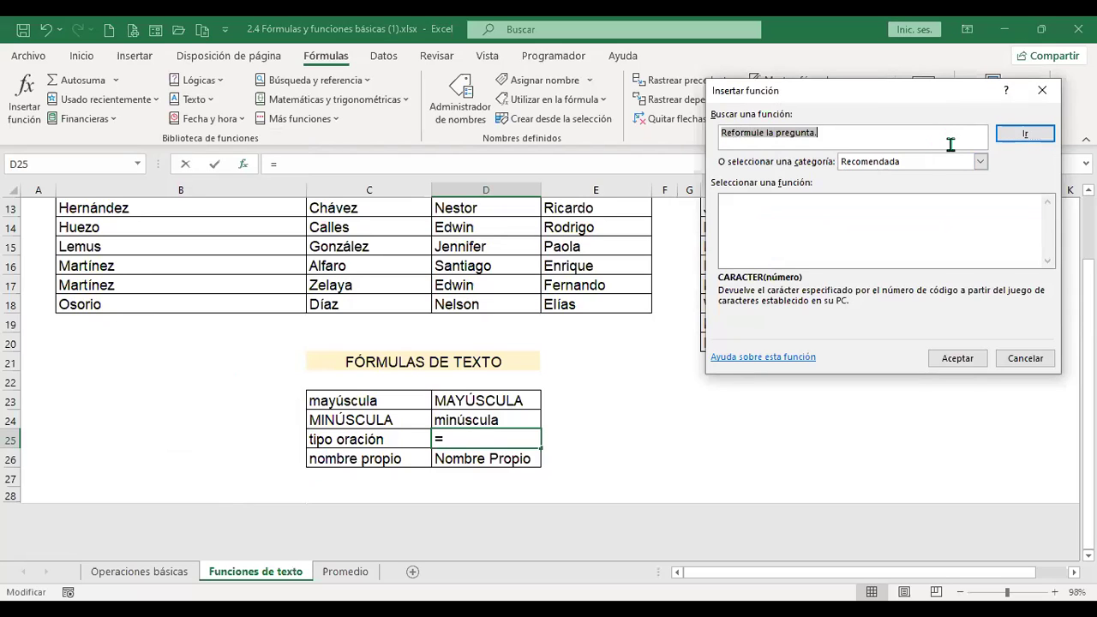
{"action": "type", "text": "tipotitulo"}
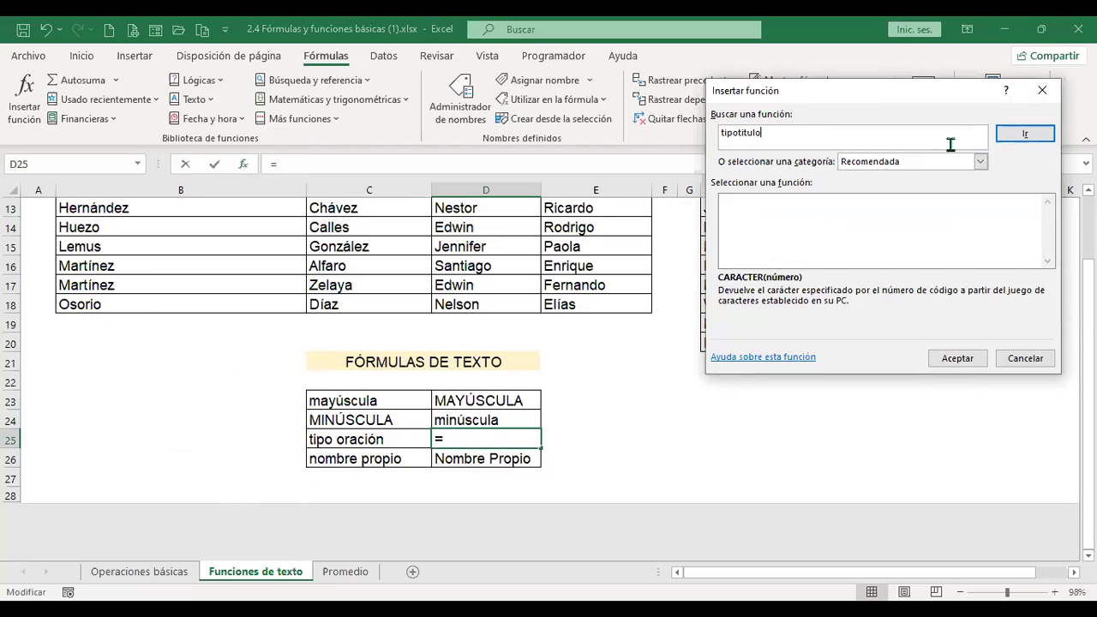
{"action": "key", "text": "Return"}
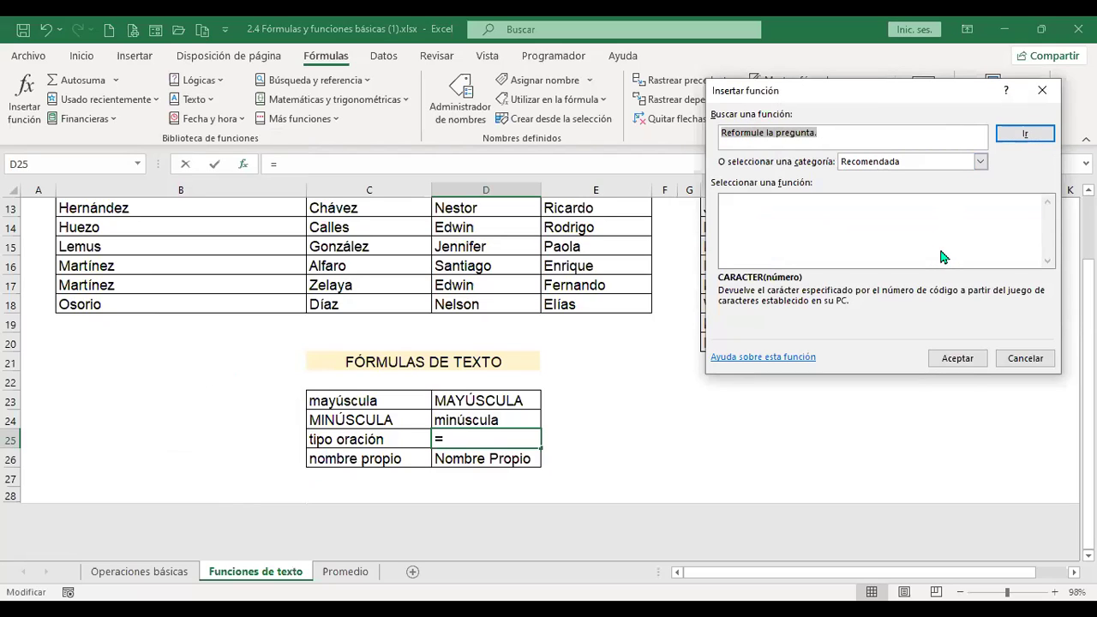
{"action": "left_click", "coordinate": [1023, 358]}
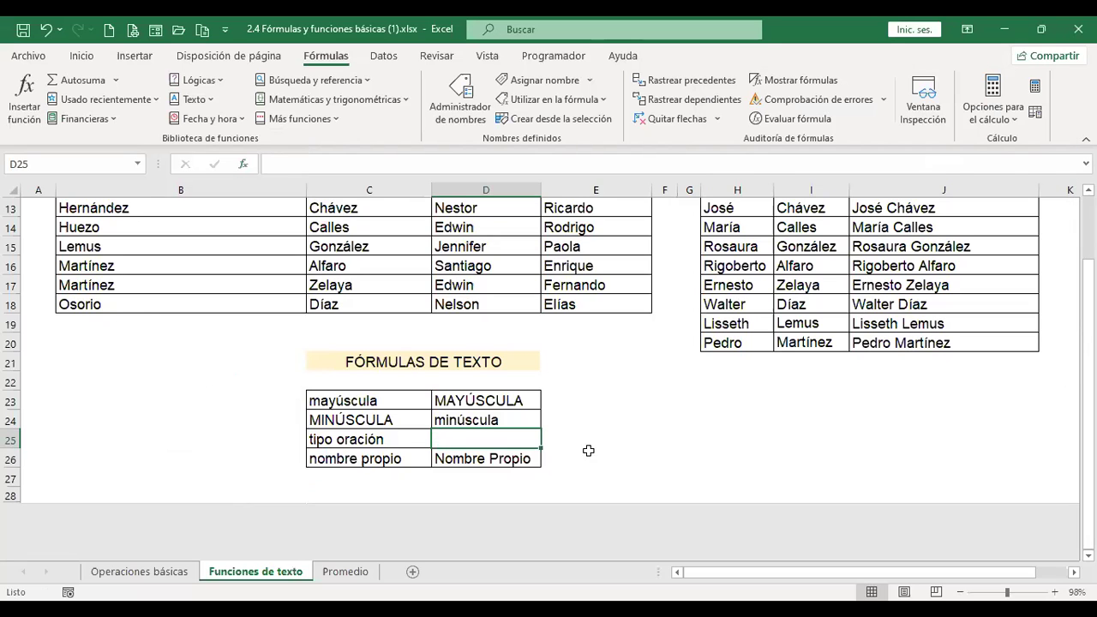
{"action": "left_click", "coordinate": [573, 438]}
{"action": "left_click", "coordinate": [570, 415]}
{"action": "left_click", "coordinate": [567, 394]}
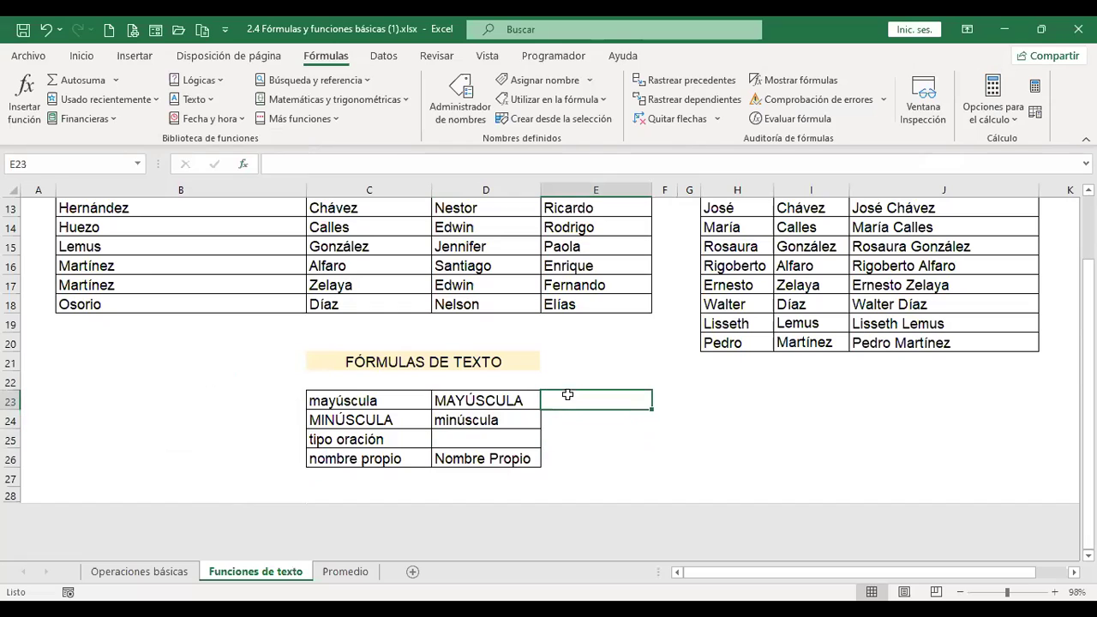
{"action": "left_click", "coordinate": [508, 437]}
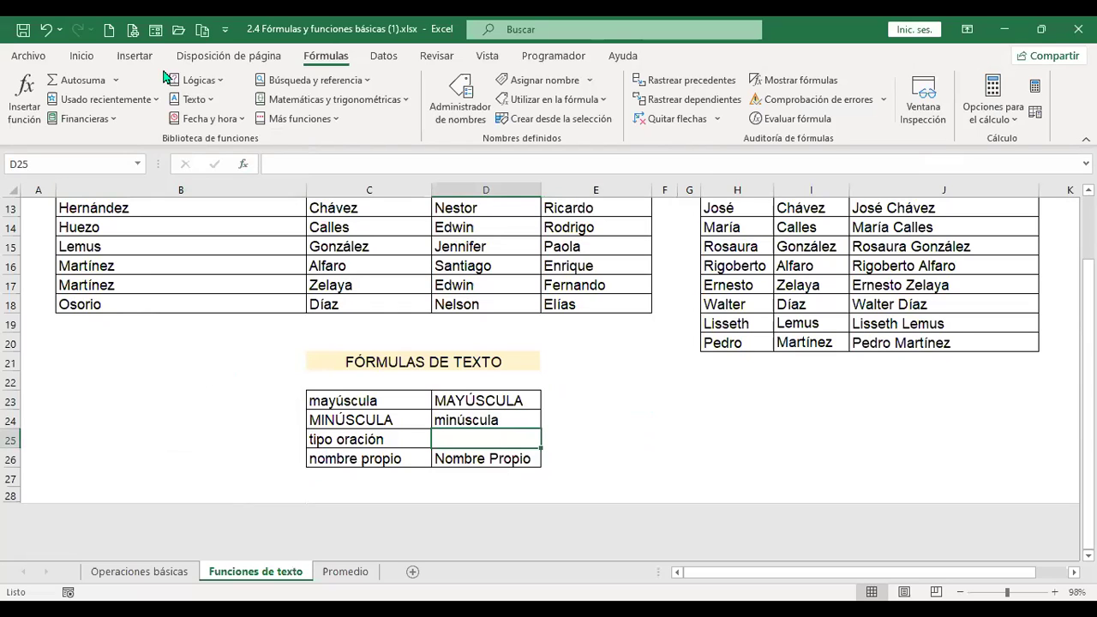
{"action": "left_click", "coordinate": [205, 99]}
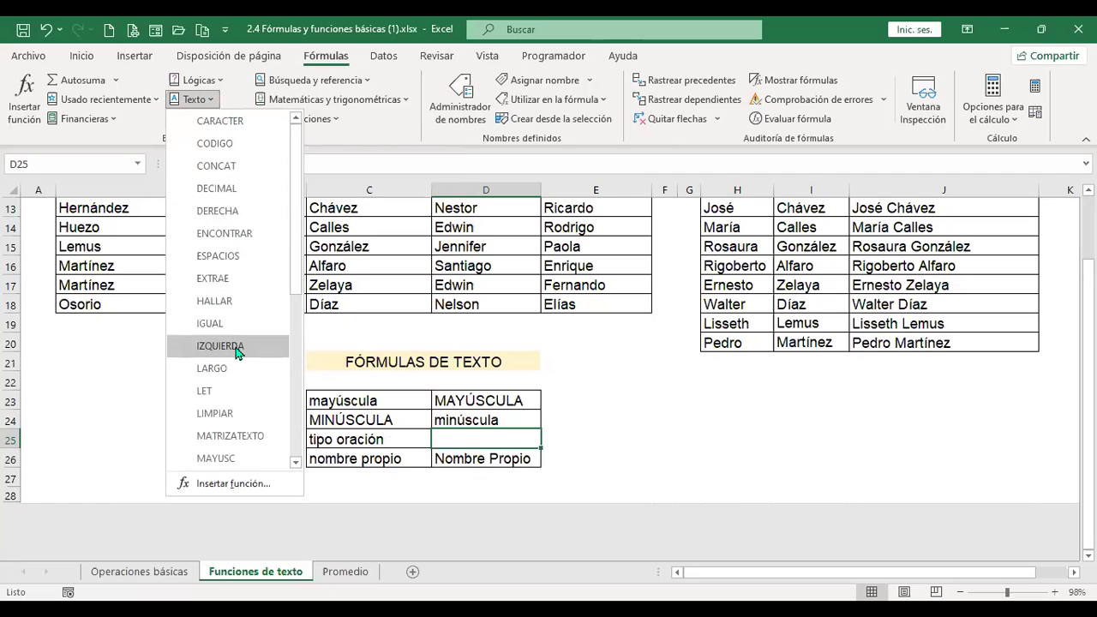
{"action": "left_click_drag", "start_coordinate": [299, 288], "coordinate": [299, 449]}
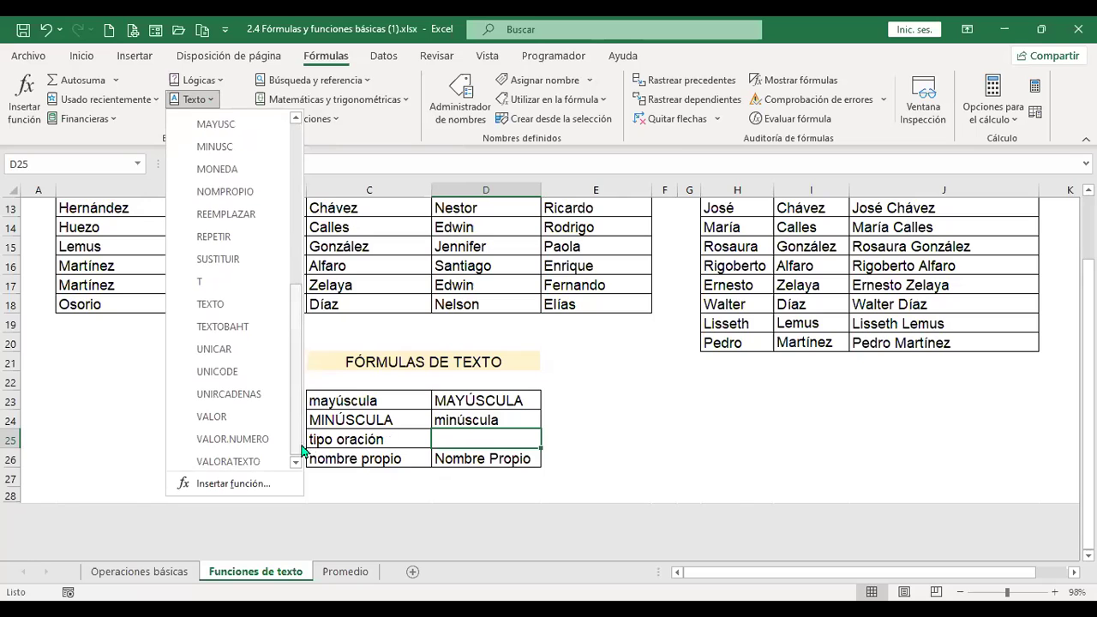
{"action": "left_click", "coordinate": [502, 443]}
{"action": "left_click", "coordinate": [82, 56]}
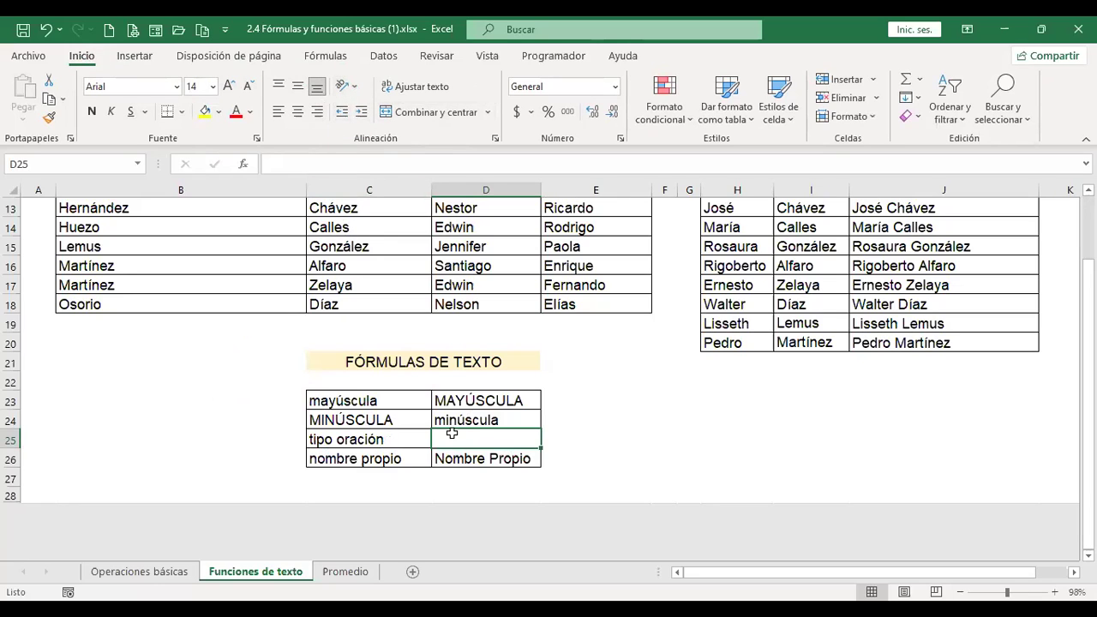
{"action": "left_click", "coordinate": [368, 439]}
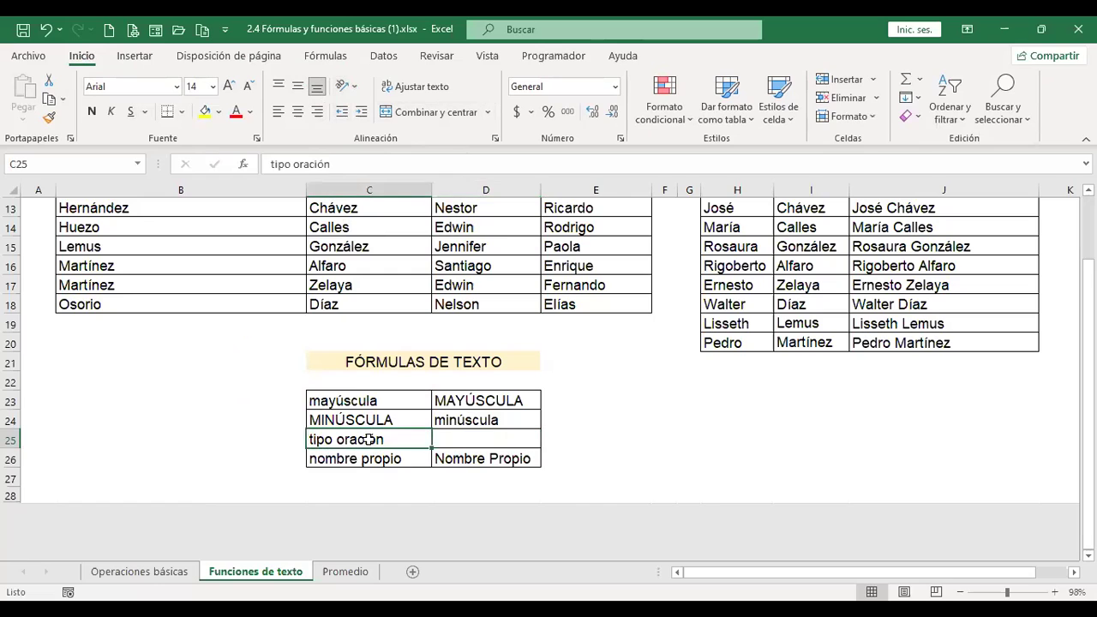
{"action": "left_click", "coordinate": [457, 439]}
{"action": "left_click", "coordinate": [579, 439]}
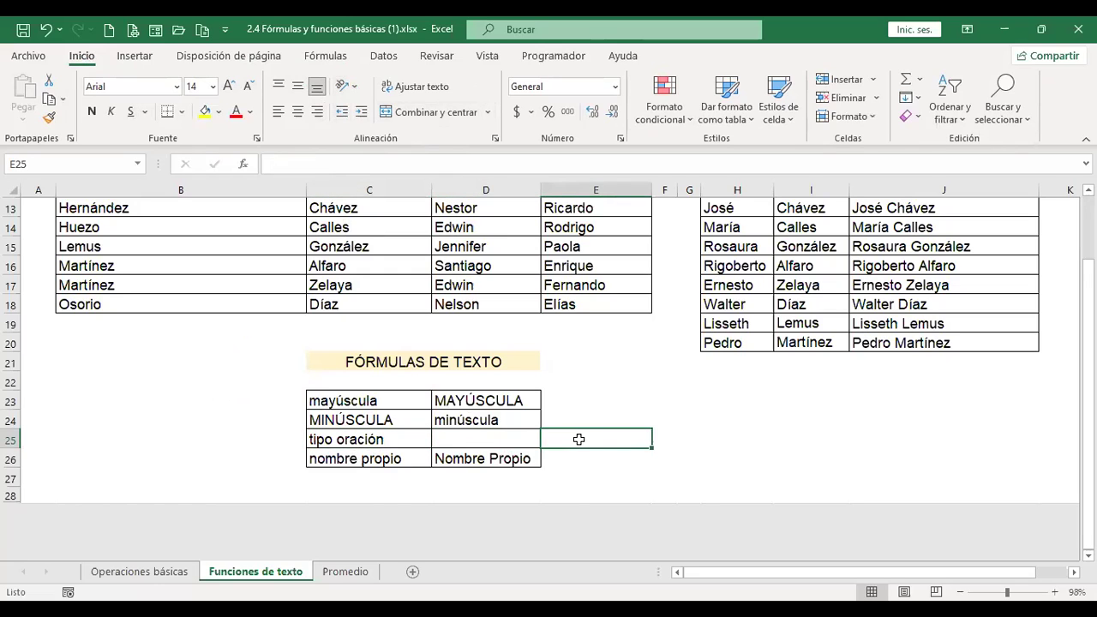
{"action": "left_click", "coordinate": [723, 442]}
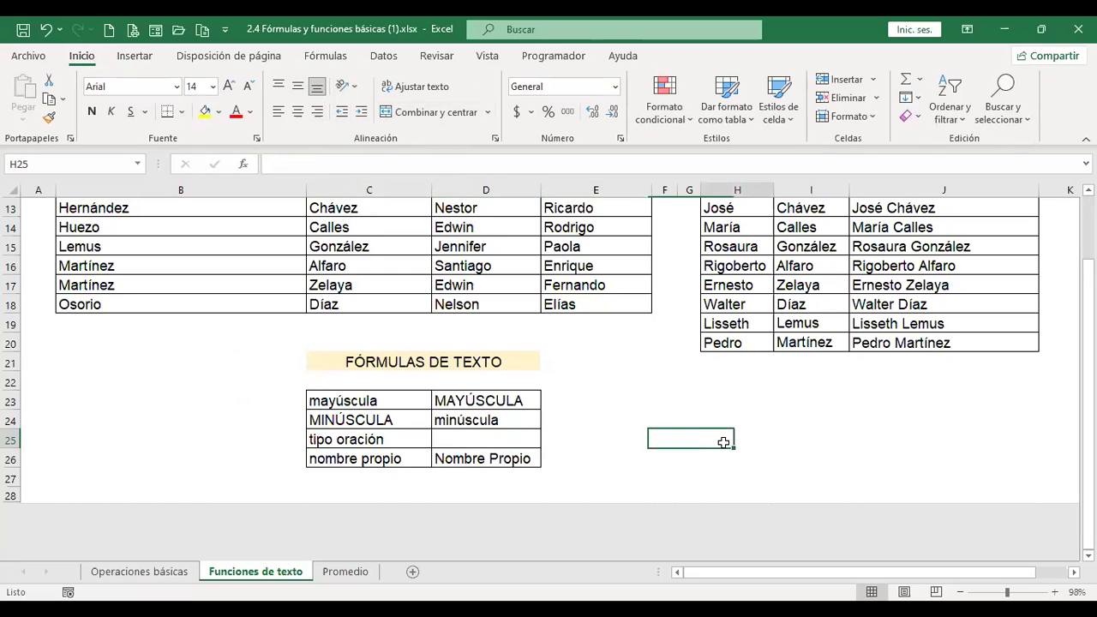
{"action": "left_click", "coordinate": [577, 439]}
{"action": "left_click", "coordinate": [514, 438]}
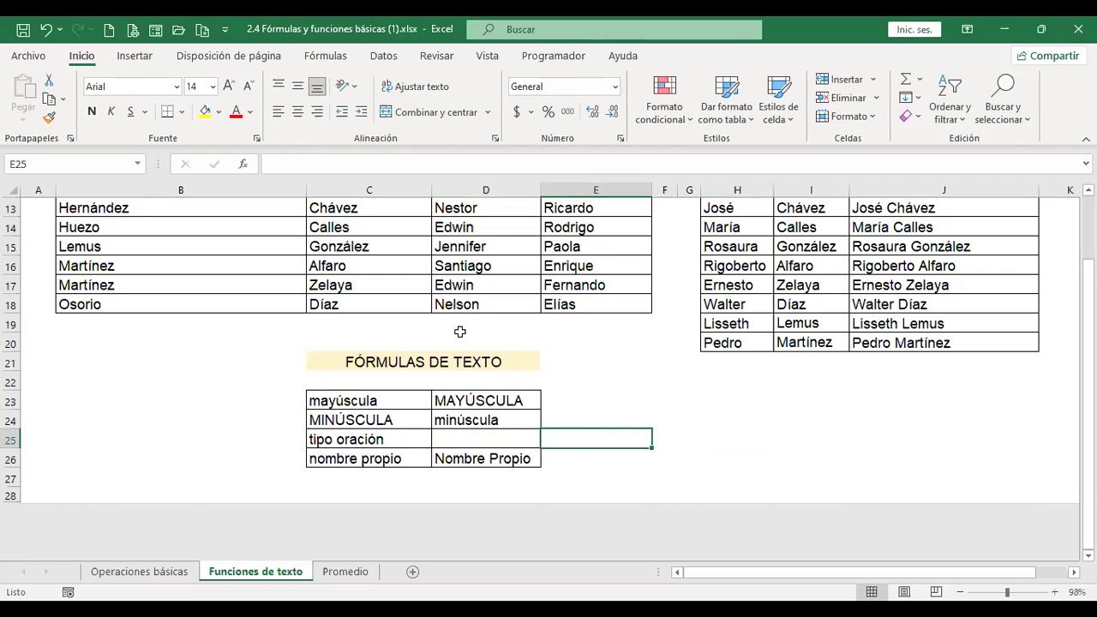
{"action": "left_click", "coordinate": [502, 460]}
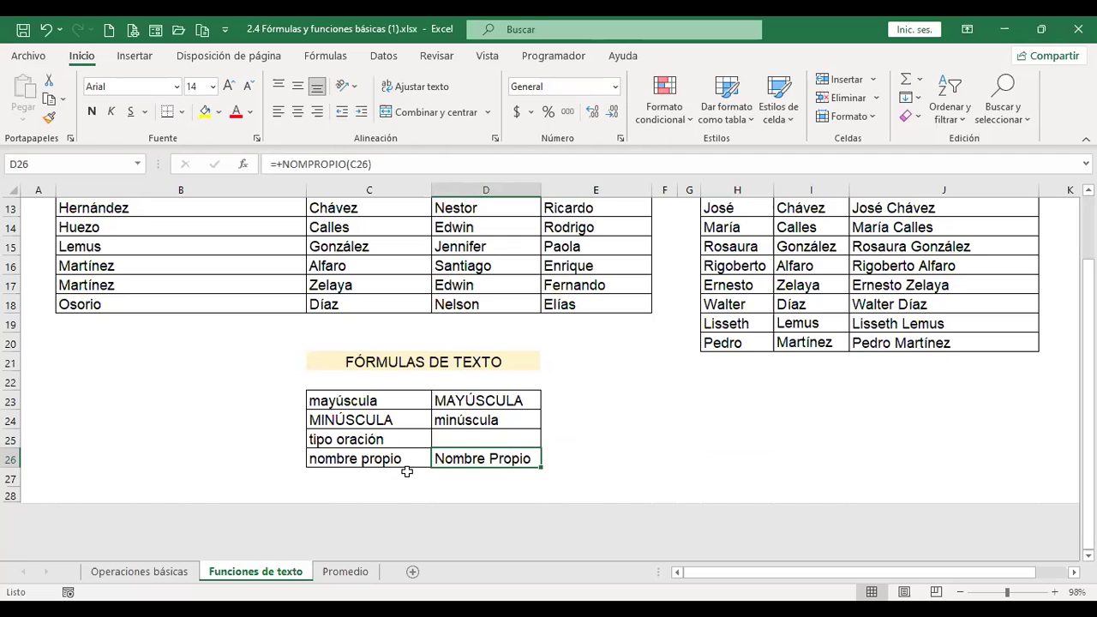
{"action": "left_click", "coordinate": [492, 439]}
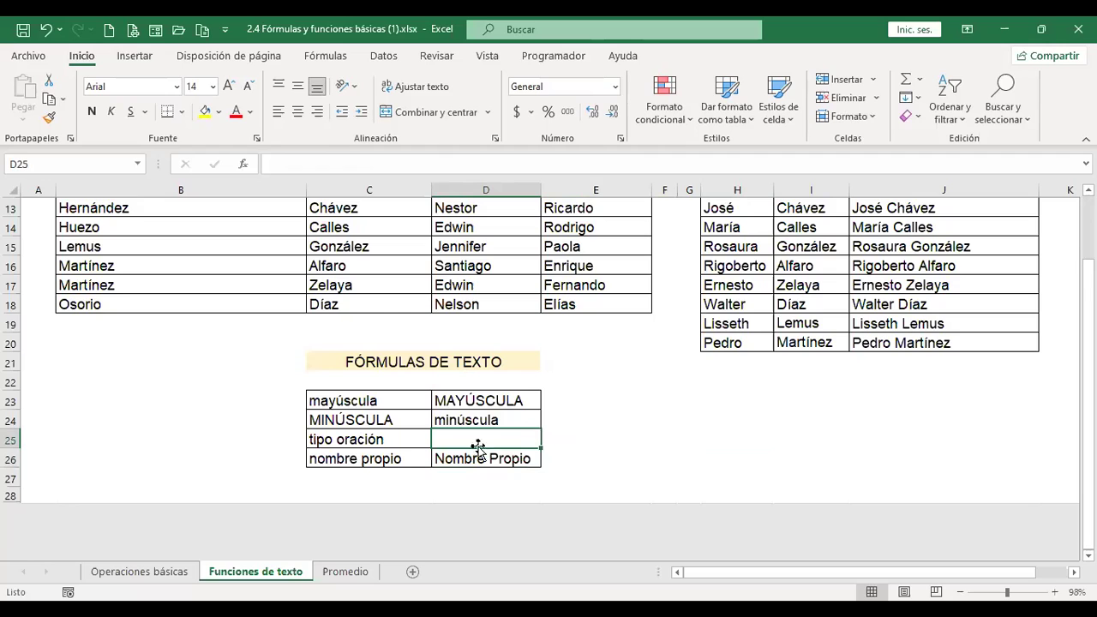
{"action": "left_click", "coordinate": [345, 580]}
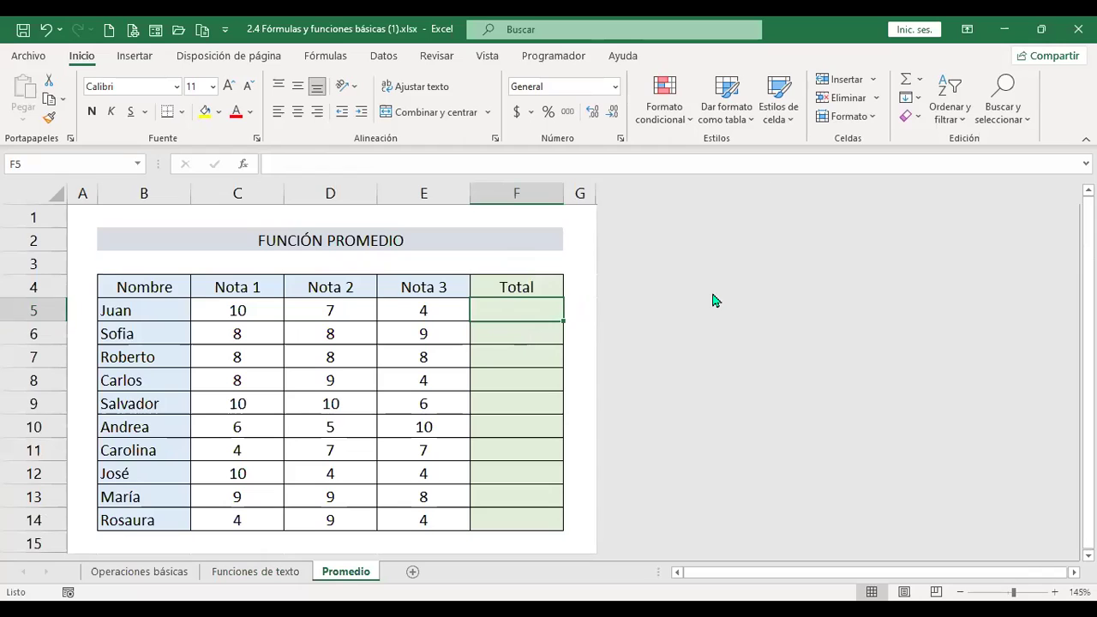
Enter =+PROMEDIO(C5:E5) in F5 and fill it down to F14.
{"action": "type", "text": "+"}
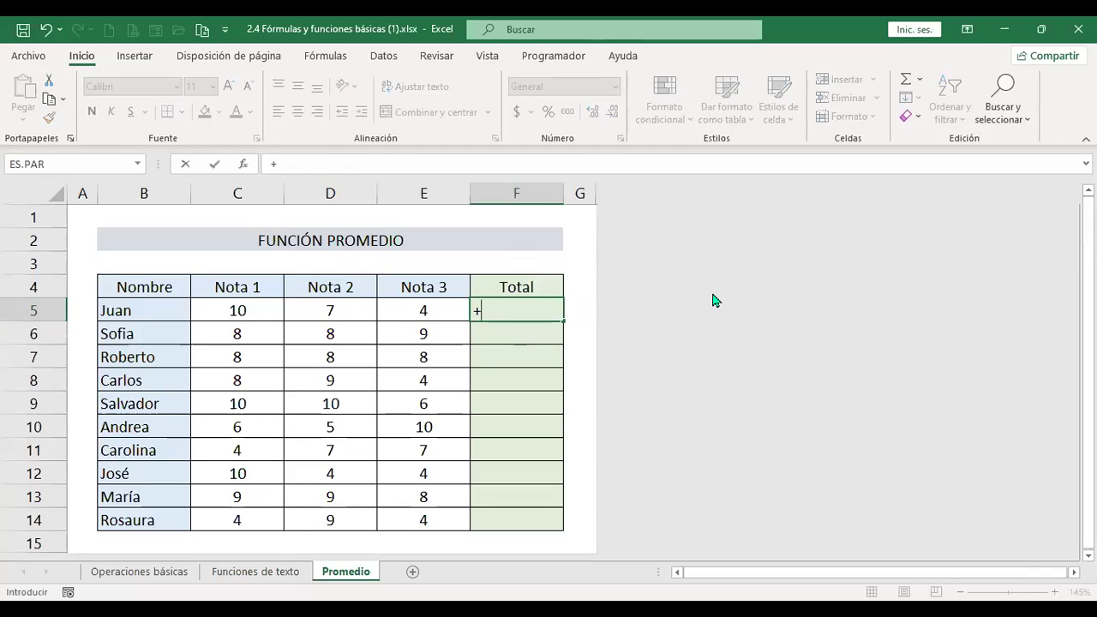
{"action": "type", "text": "prome"}
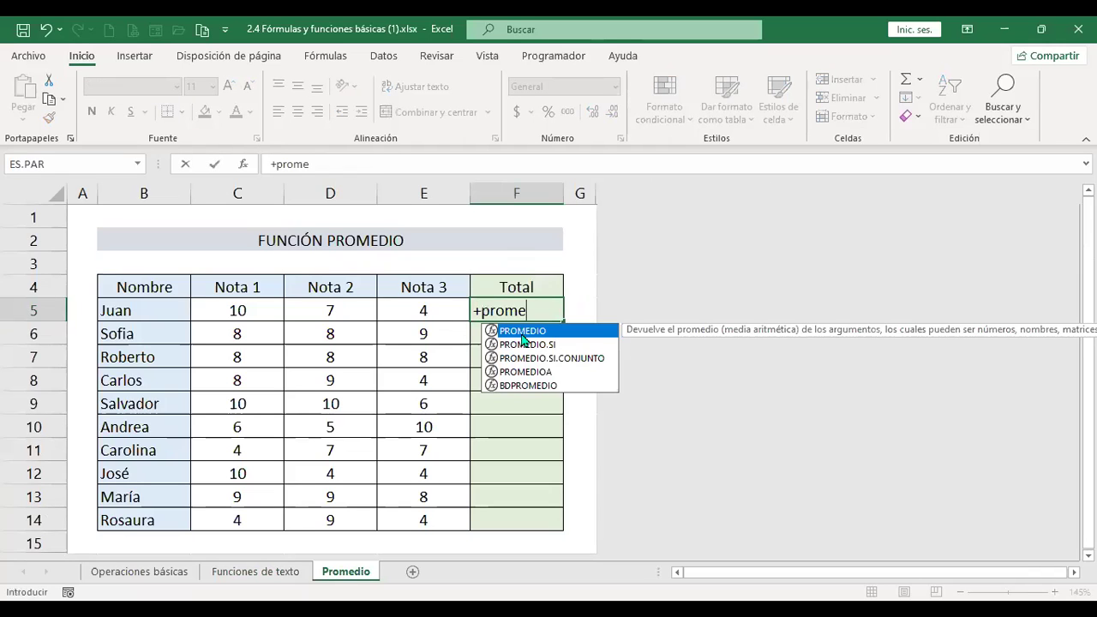
{"action": "double_click", "coordinate": [523, 332]}
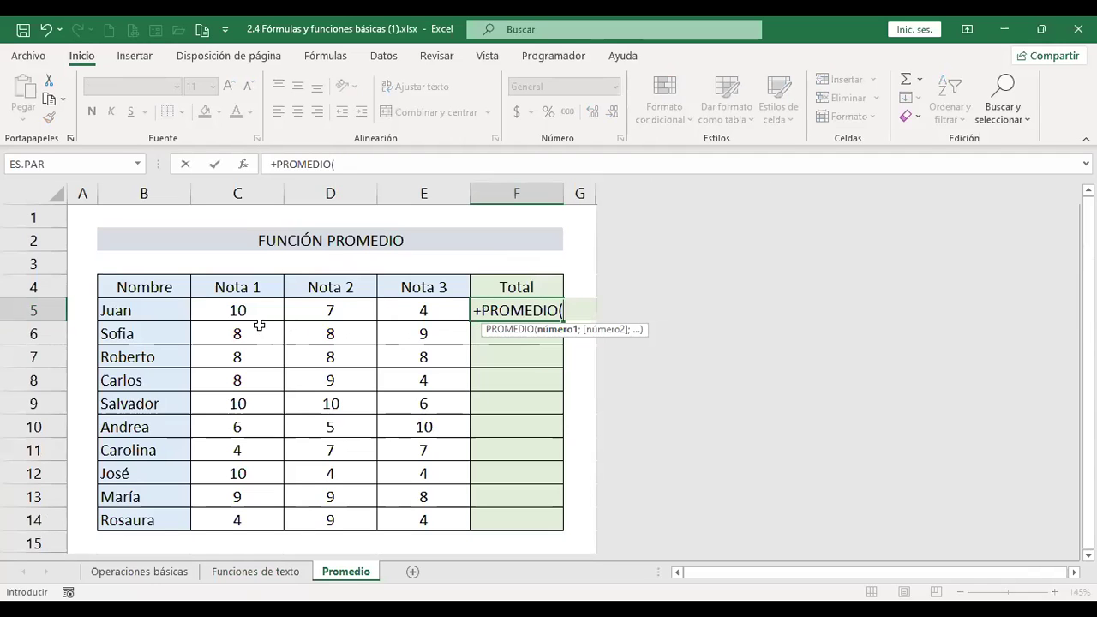
{"action": "left_click_drag", "start_coordinate": [254, 305], "coordinate": [328, 310]}
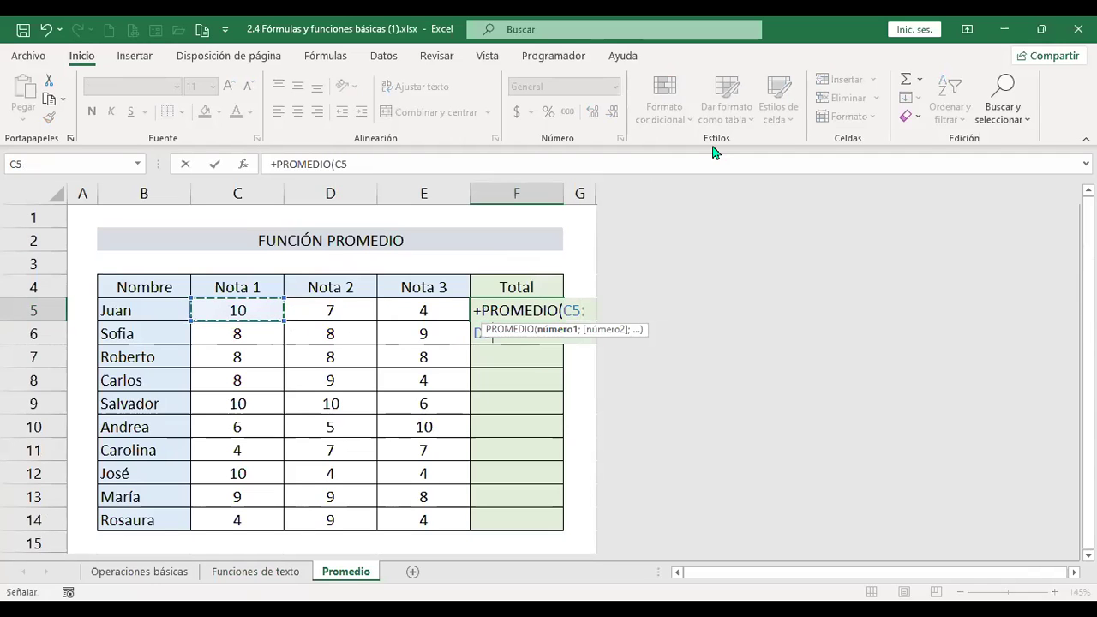
{"action": "key", "text": "shift+Right"}
{"action": "key", "text": "shift+Right"}
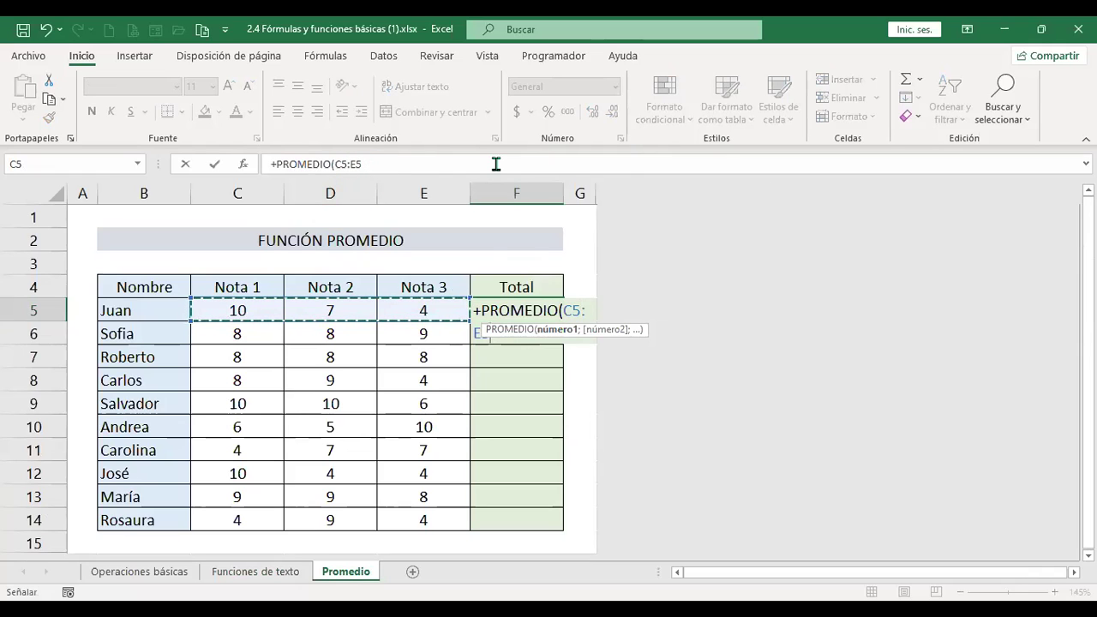
{"action": "key", "text": "Return"}
{"action": "left_click", "coordinate": [526, 305]}
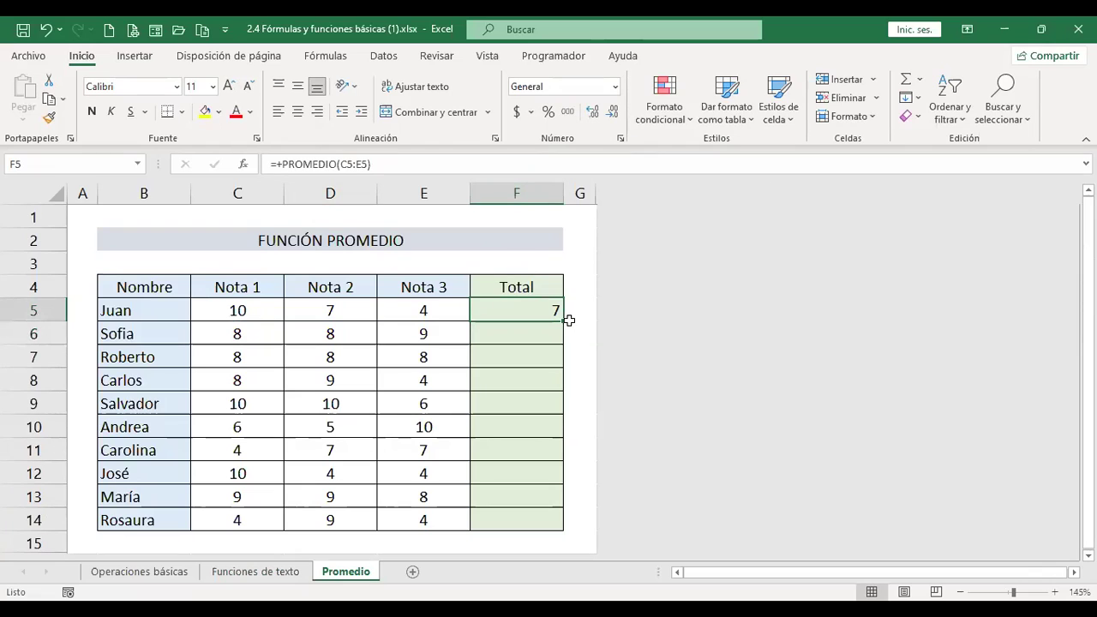
{"action": "left_click_drag", "start_coordinate": [562, 321], "coordinate": [561, 520]}
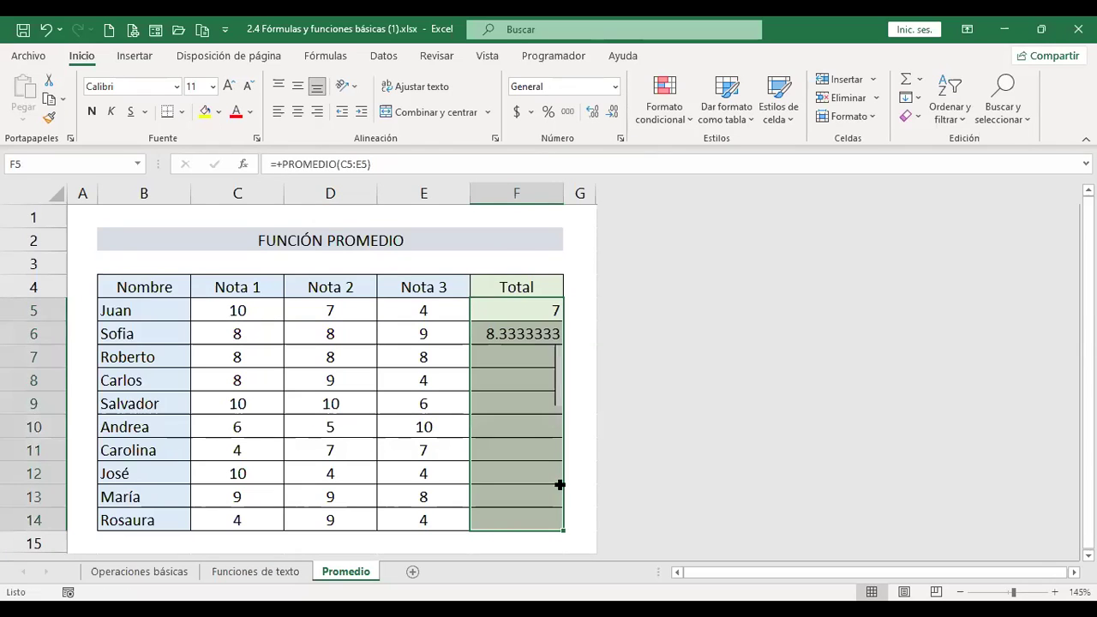
Show the Total averages with two decimals (e.g. 8.33, 5.67) and add a new blank sheet.
{"action": "left_click", "coordinate": [612, 114]}
{"action": "left_click", "coordinate": [613, 115]}
{"action": "left_click", "coordinate": [613, 115]}
{"action": "left_click", "coordinate": [614, 114]}
{"action": "left_click", "coordinate": [615, 115]}
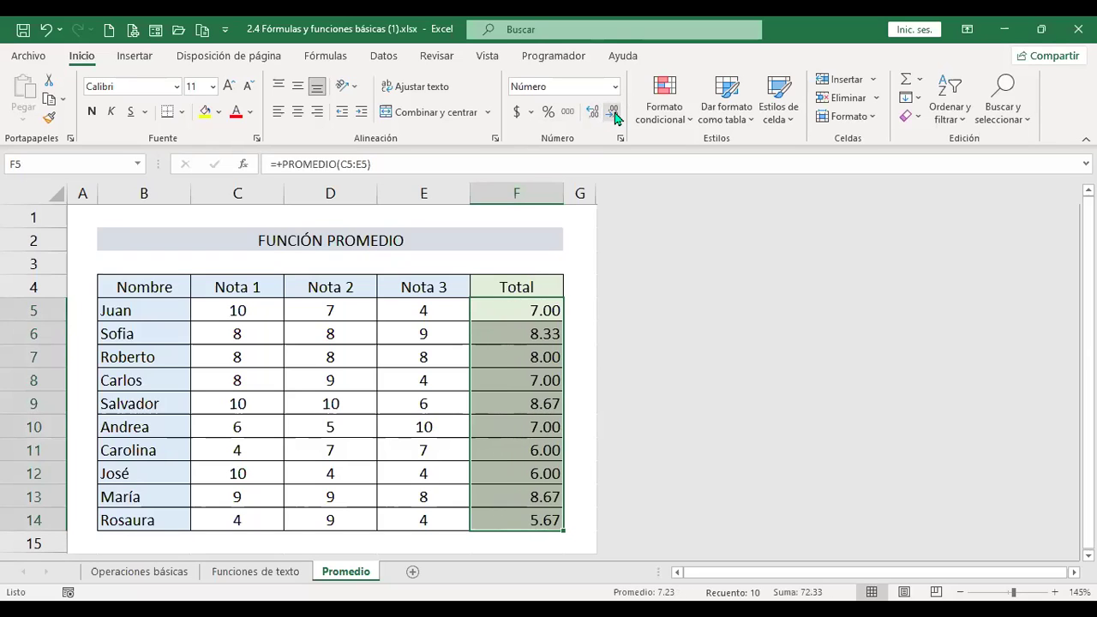
{"action": "left_click", "coordinate": [614, 115]}
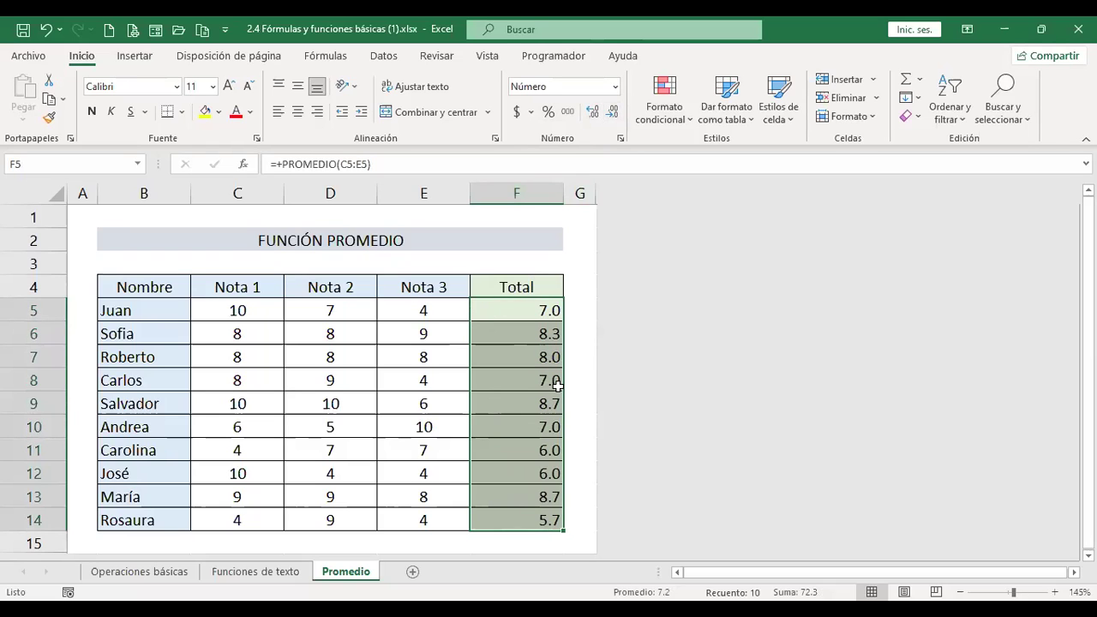
{"action": "left_click", "coordinate": [592, 114]}
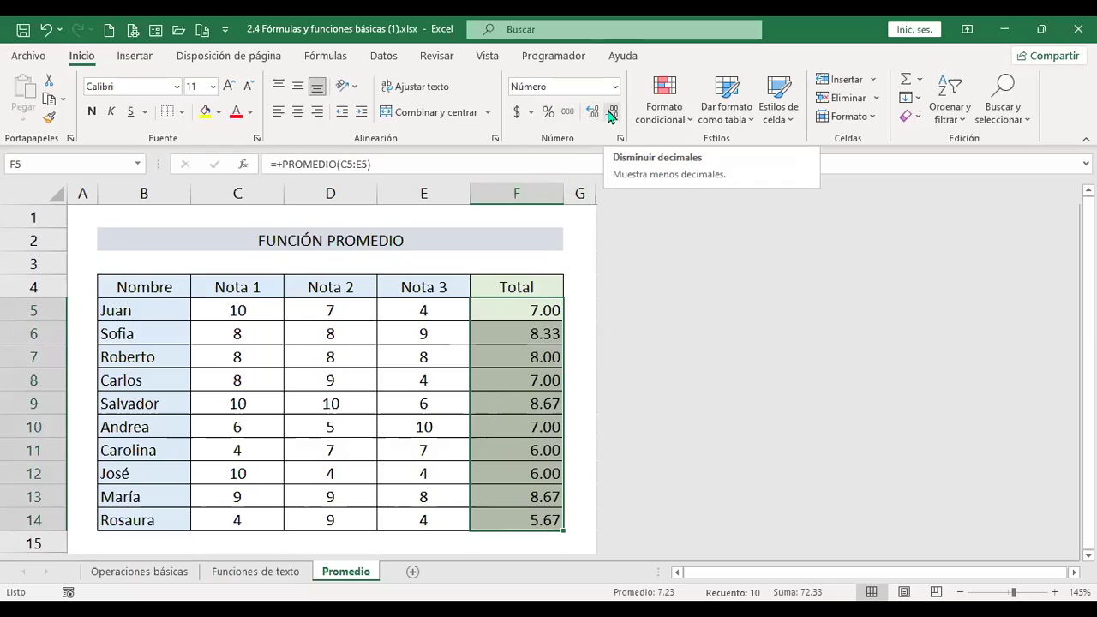
{"action": "left_click", "coordinate": [466, 261]}
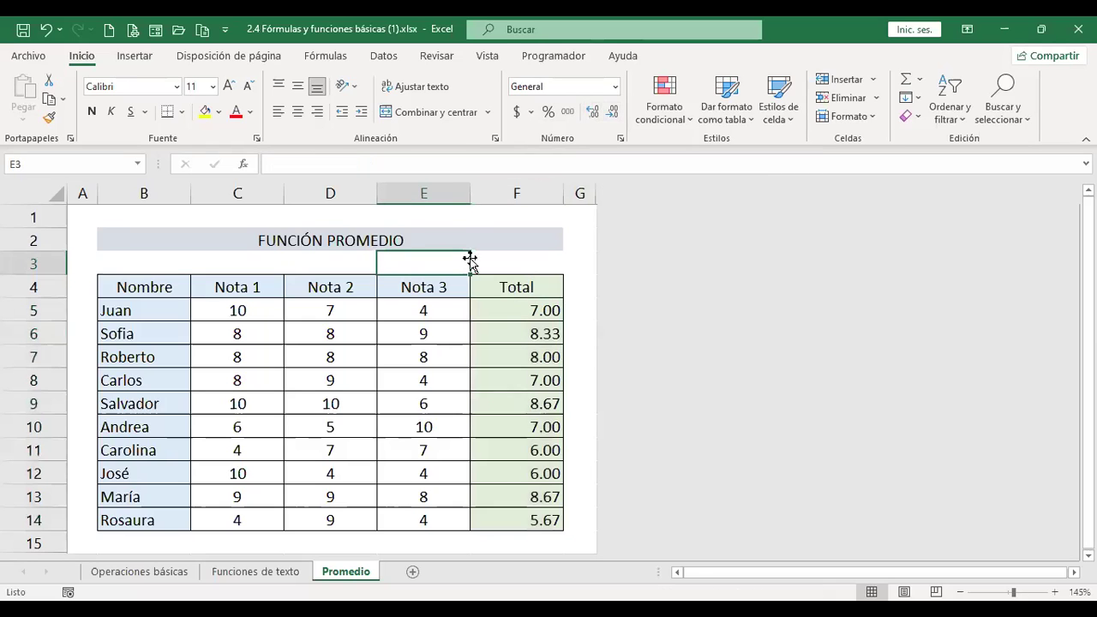
{"action": "left_click", "coordinate": [414, 572]}
Increase the font size of the whole new sheet to 12.
{"action": "left_click", "coordinate": [12, 188]}
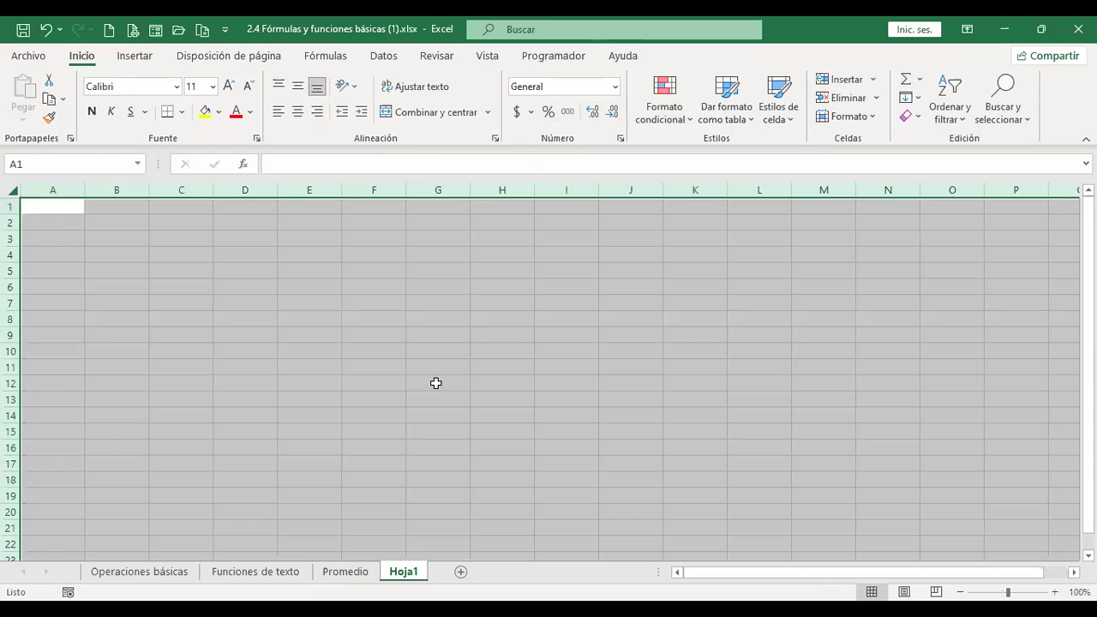
{"action": "scroll", "coordinate": [437, 384], "scroll_direction": "up", "scroll_amount": 2}
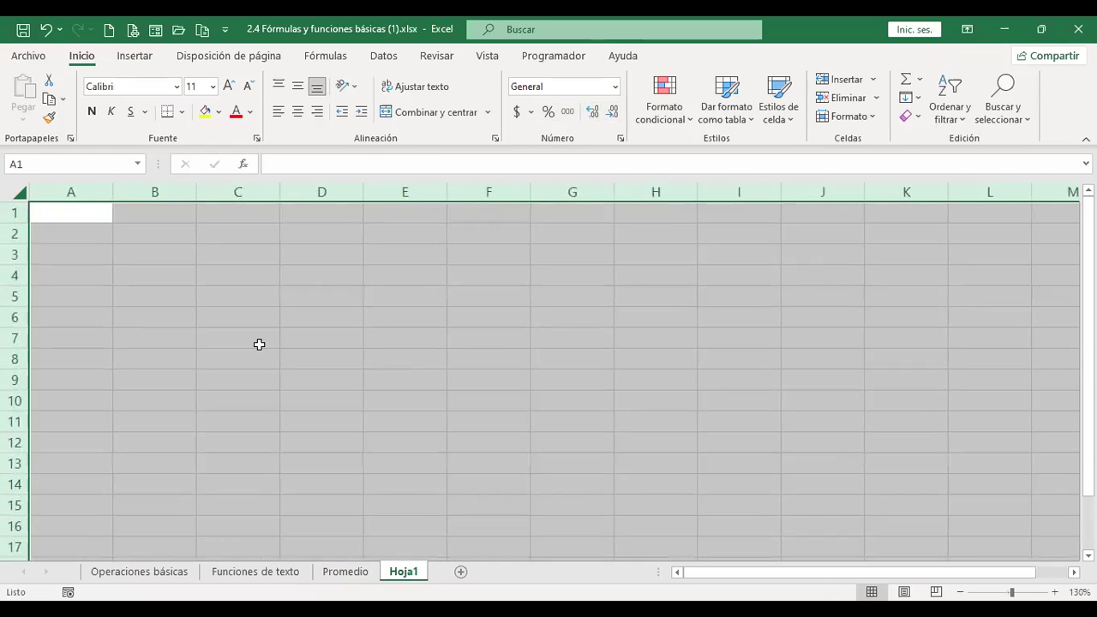
{"action": "left_click", "coordinate": [228, 86]}
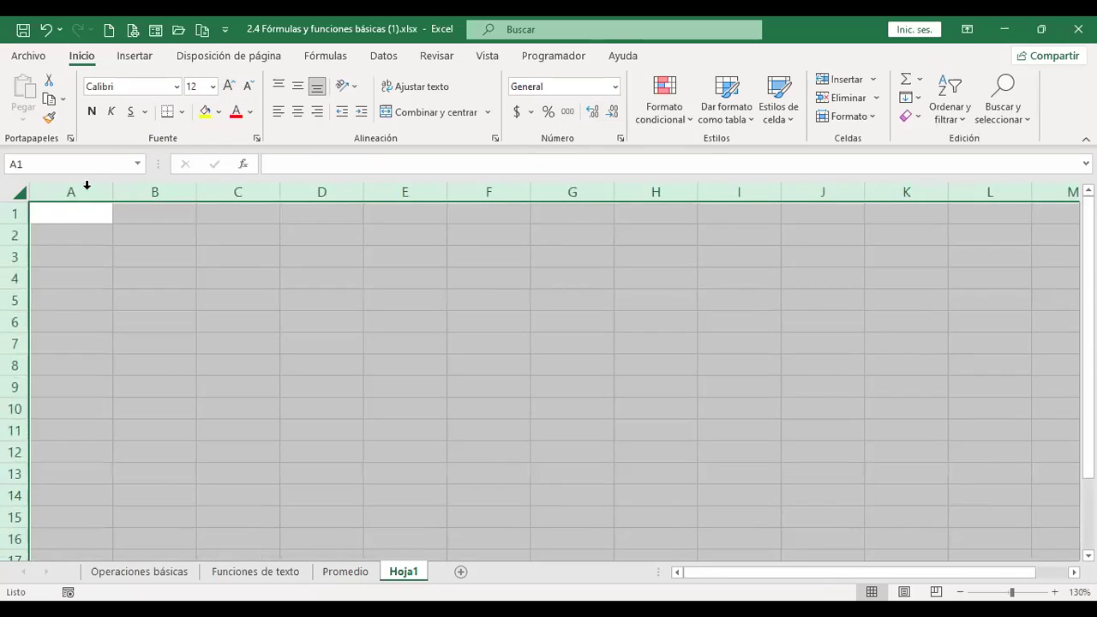
Enter the title 'Jerarquía de operadores' in A1.
{"action": "left_click", "coordinate": [83, 219]}
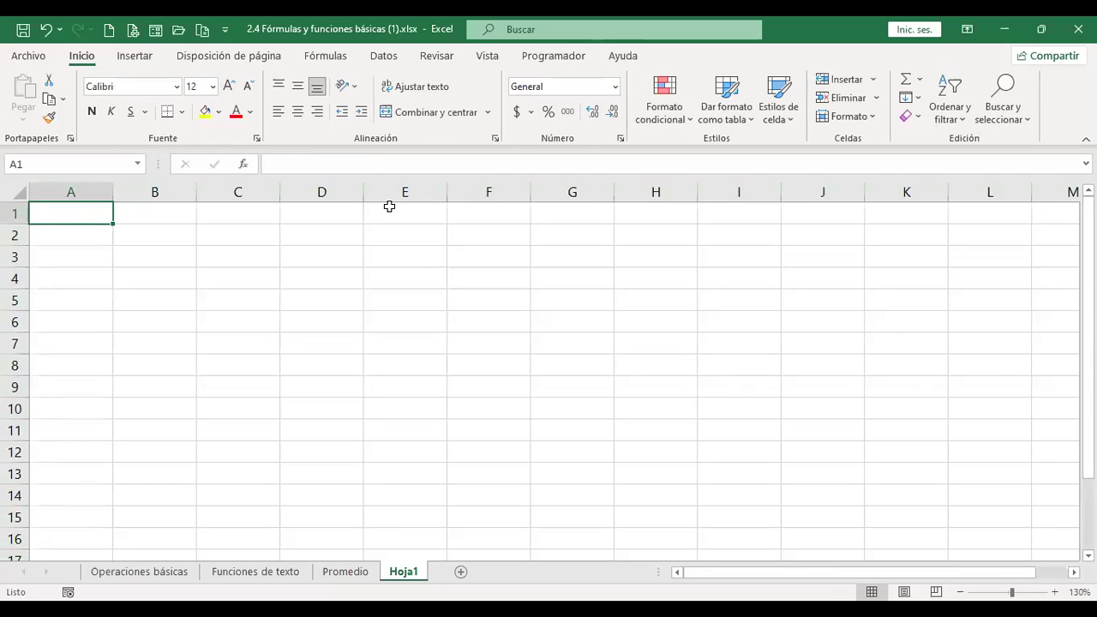
{"action": "type", "text": "Jerarquía de operadores"}
{"action": "key", "text": "Return"}
{"action": "key", "text": "Return"}
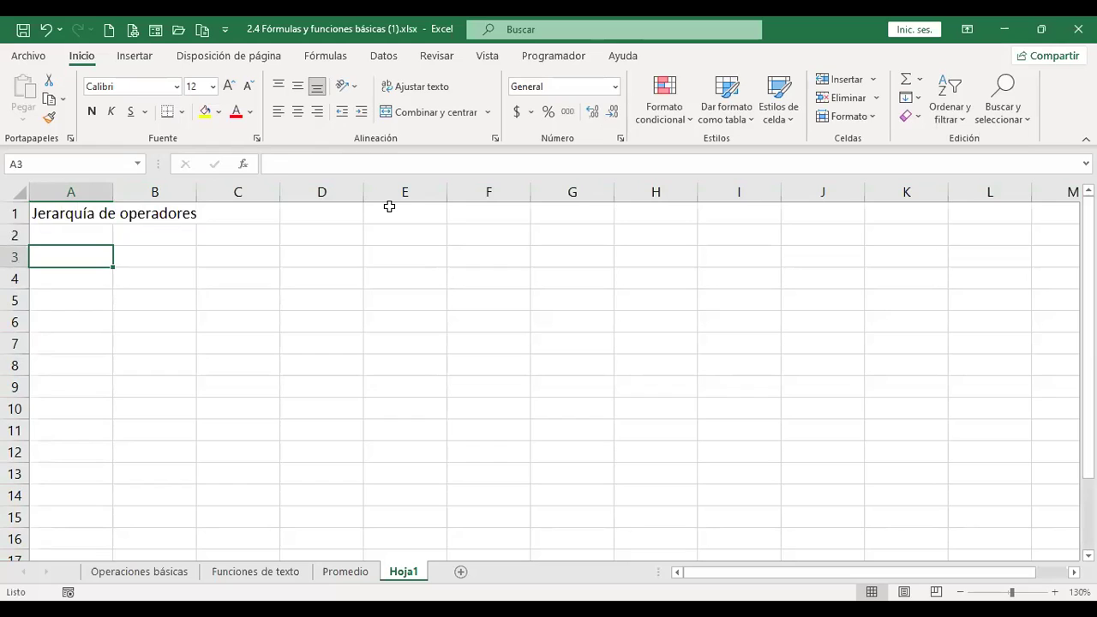
List 'Paréntesis' and 'Exponente o potencia' below the title, fixing a misspelling.
{"action": "type", "text": "Paréntesis"}
{"action": "key", "text": "Return"}
{"action": "type", "text": "Exponen"}
{"action": "key", "text": "BackSpace"}
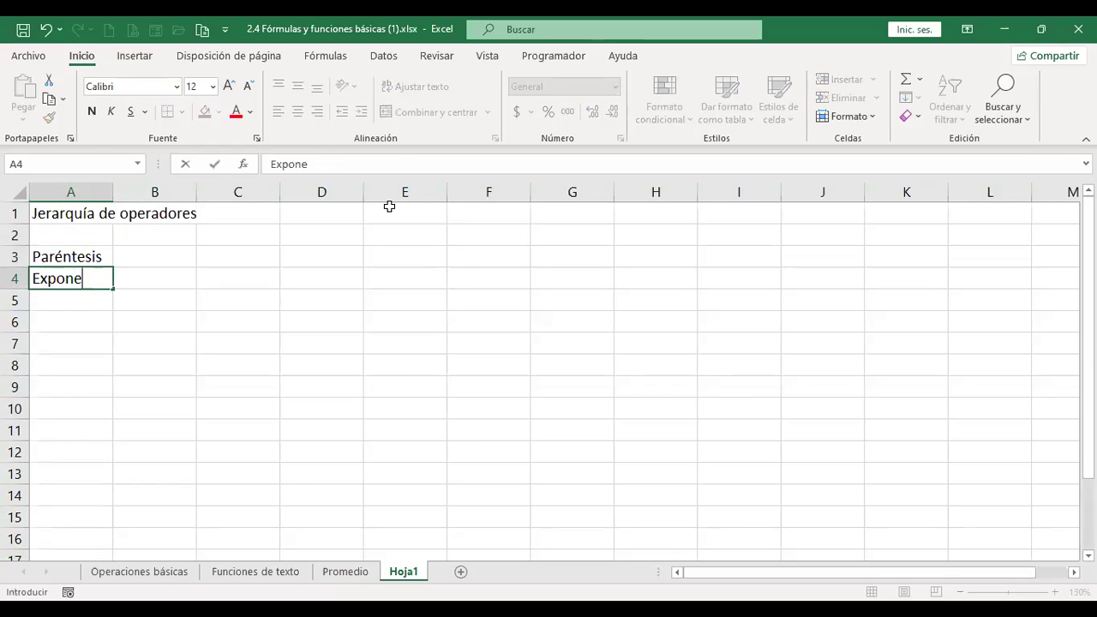
{"action": "key", "text": "BackSpace"}
{"action": "key", "text": "BackSpace"}
{"action": "key", "text": "BackSpace"}
{"action": "key", "text": "BackSpace"}
{"action": "key", "text": "BackSpace"}
{"action": "key", "text": "BackSpace"}
{"action": "type", "text": "Exponente o potencia"}
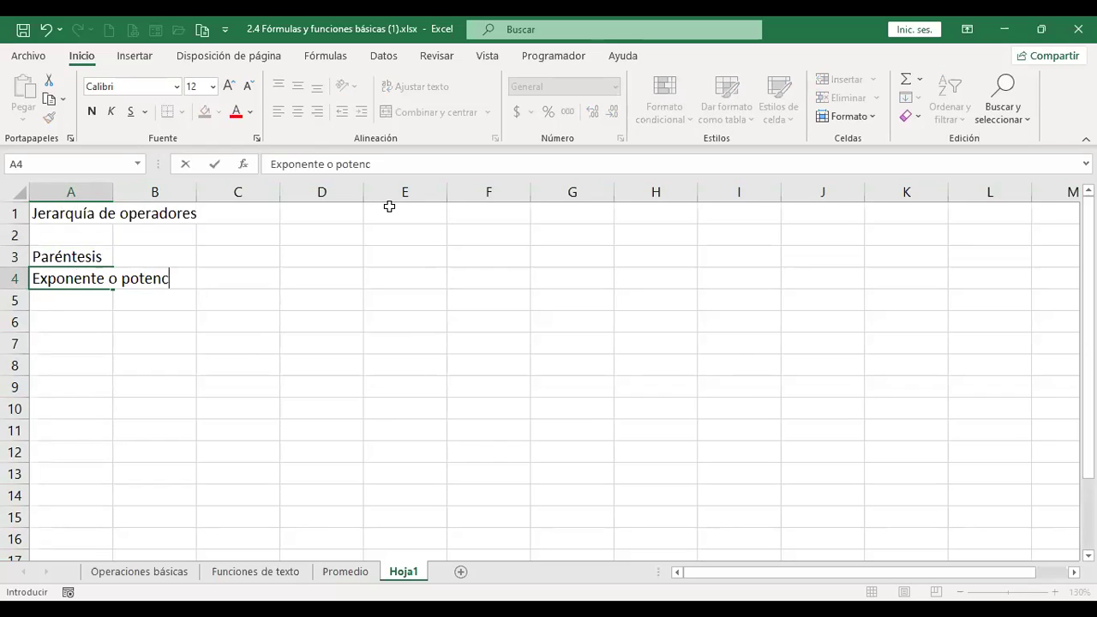
{"action": "key", "text": "Return"}
Add 'Multiplicación y división' and 'Suma y resta' to complete the operator list.
{"action": "type", "text": "Multi"}
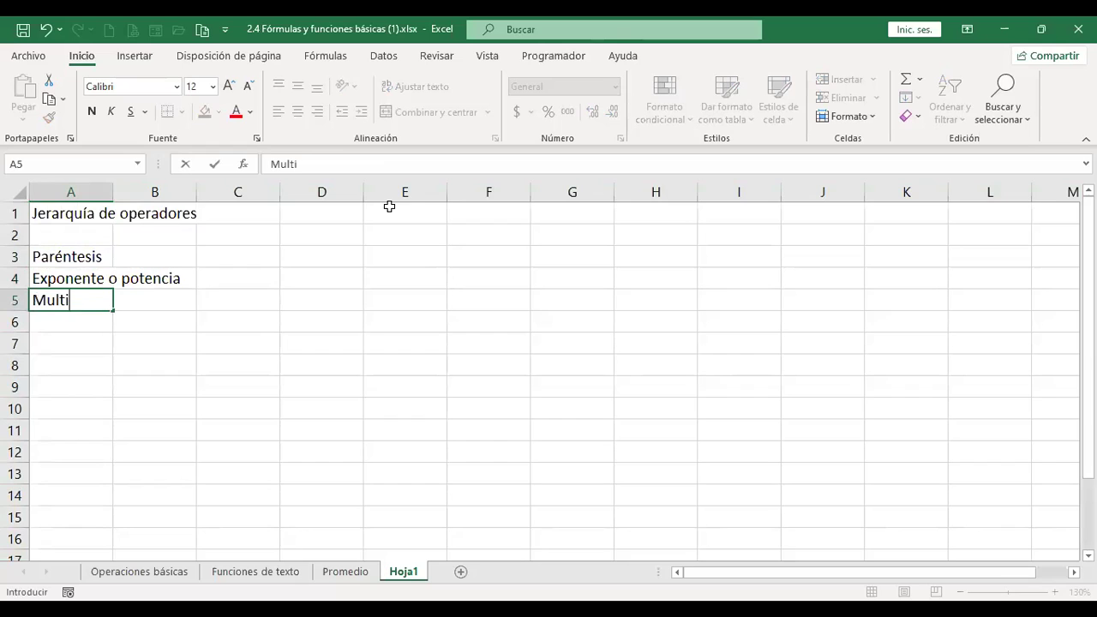
{"action": "type", "text": "plicación"}
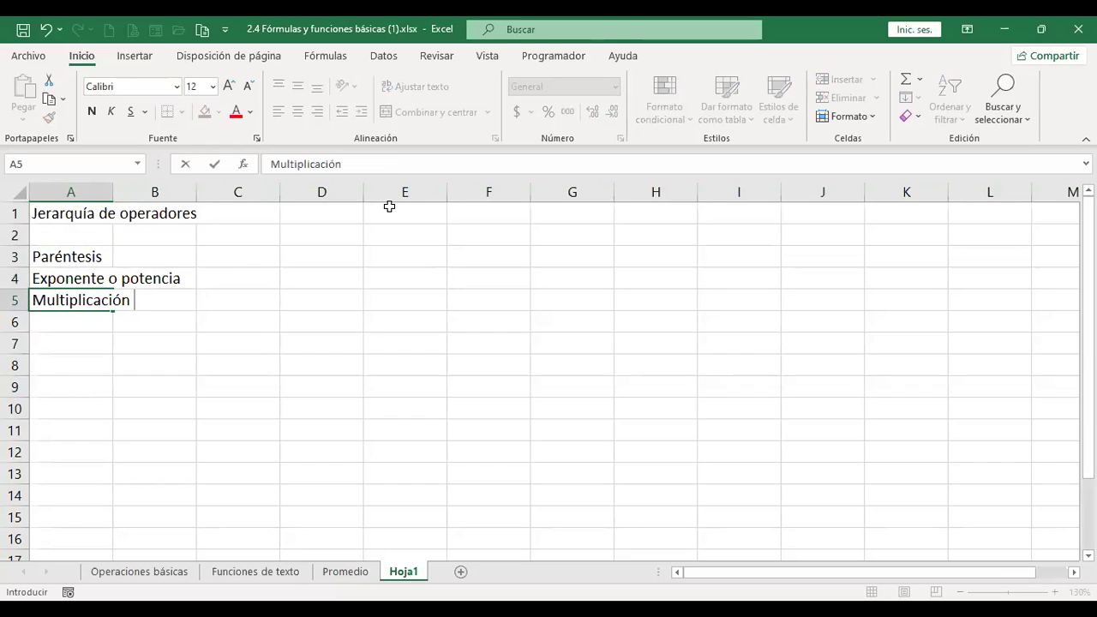
{"action": "type", "text": " y división"}
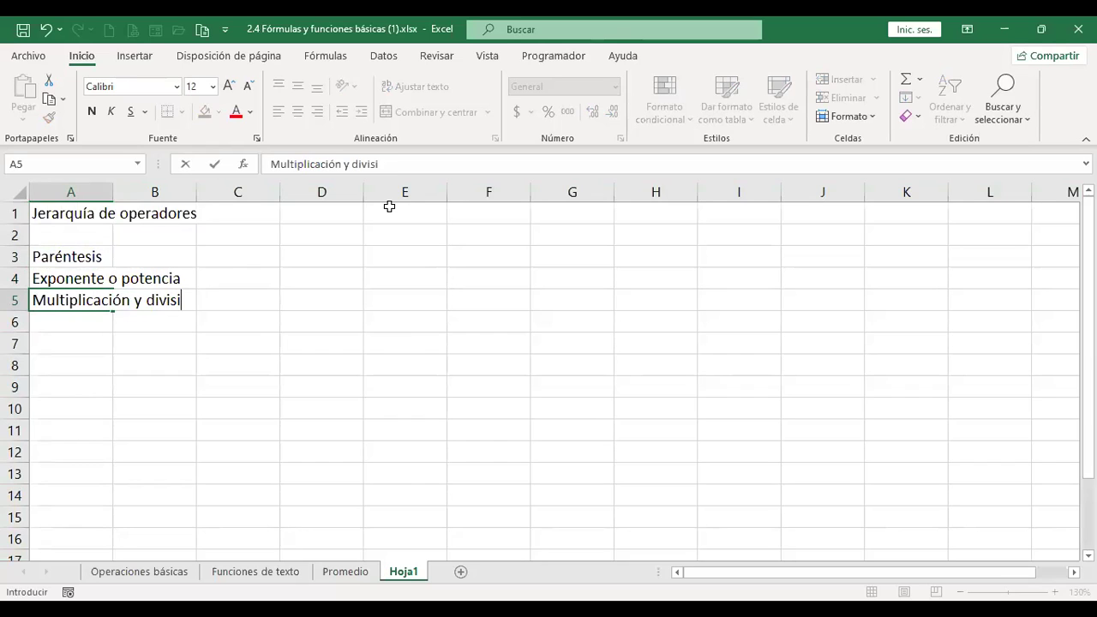
{"action": "key", "text": "Return"}
{"action": "type", "text": "Suma y resta"}
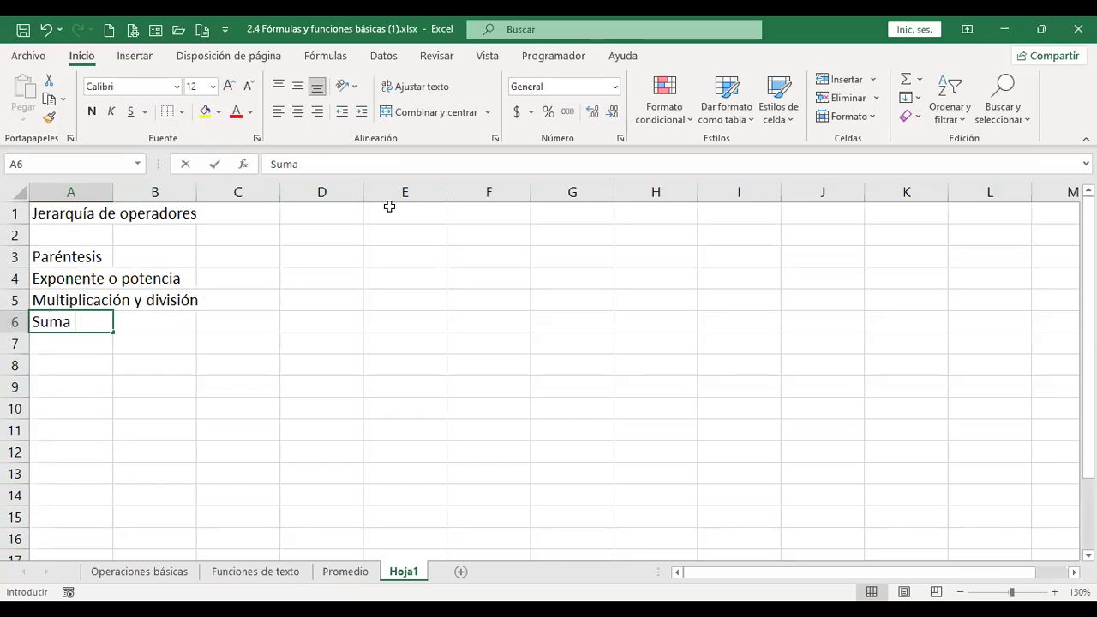
{"action": "key", "text": "Return"}
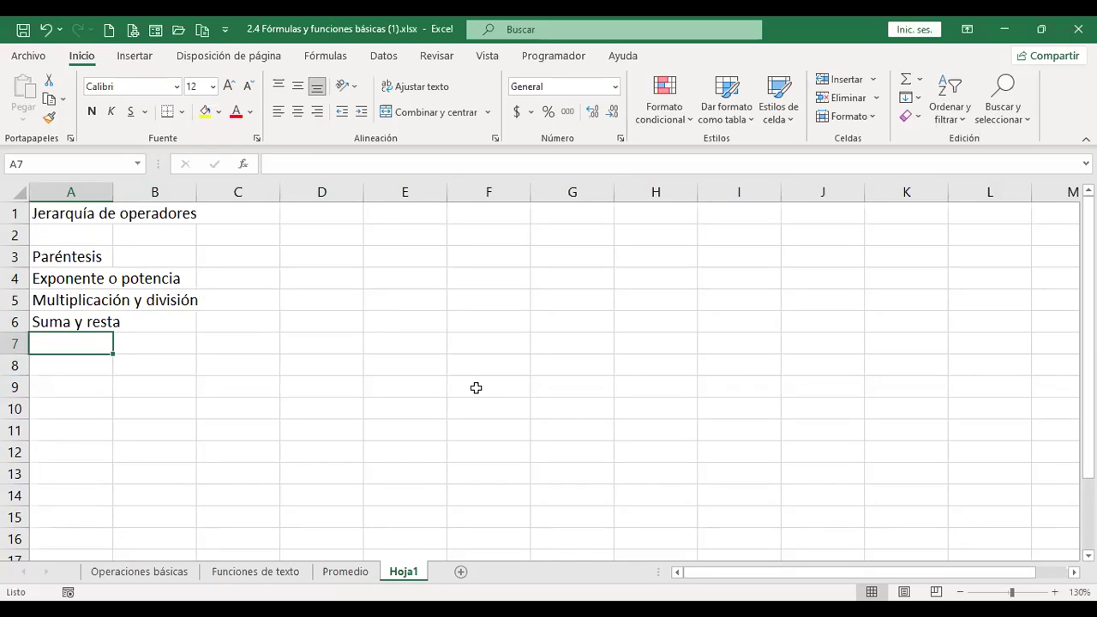
{"action": "key", "text": "Down"}
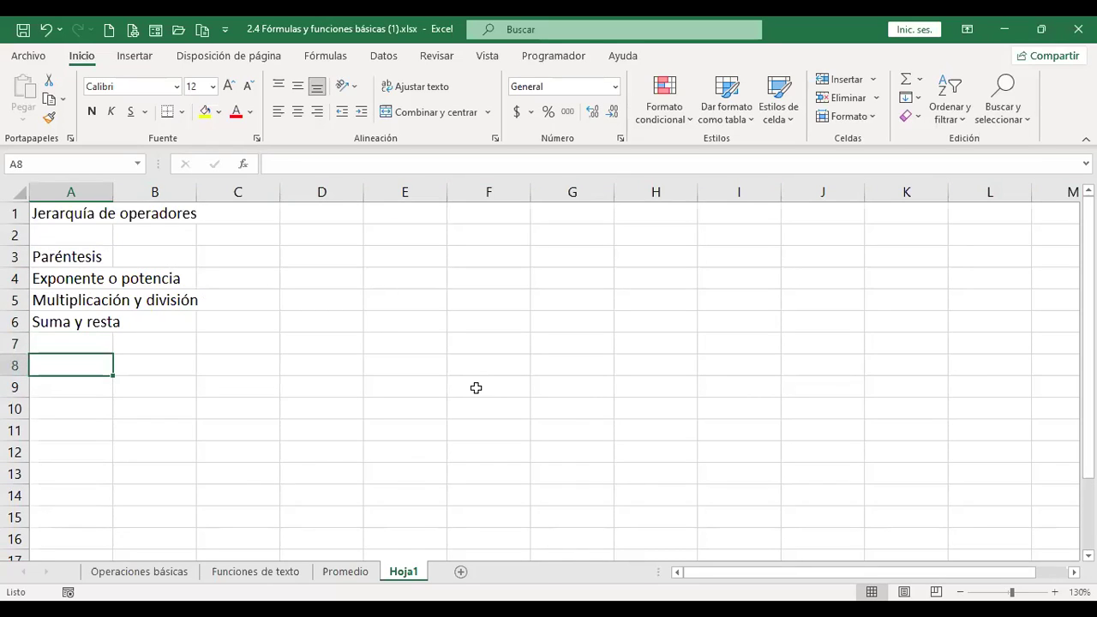
{"action": "key", "text": "Up"}
{"action": "key", "text": "Up"}
{"action": "key", "text": "Up"}
{"action": "key", "text": "Up"}
{"action": "key", "text": "Up"}
Autofit column A and enter the note 'Alt + 94' in B4.
{"action": "key", "text": "Down"}
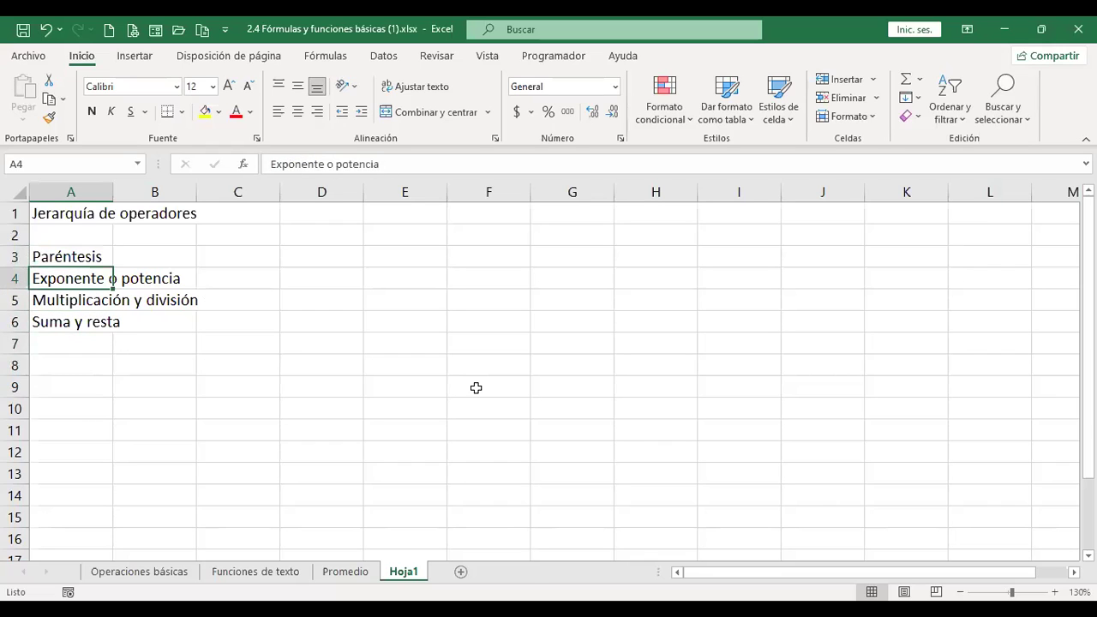
{"action": "double_click", "coordinate": [114, 198]}
{"action": "left_click", "coordinate": [277, 271]}
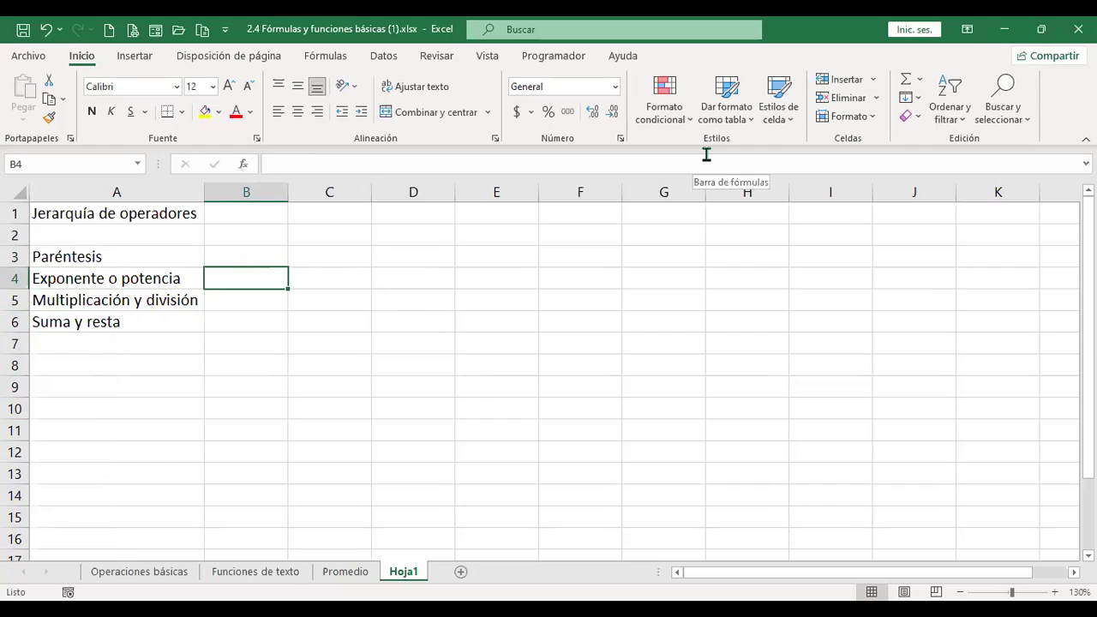
{"action": "type", "text": "Alt + 94"}
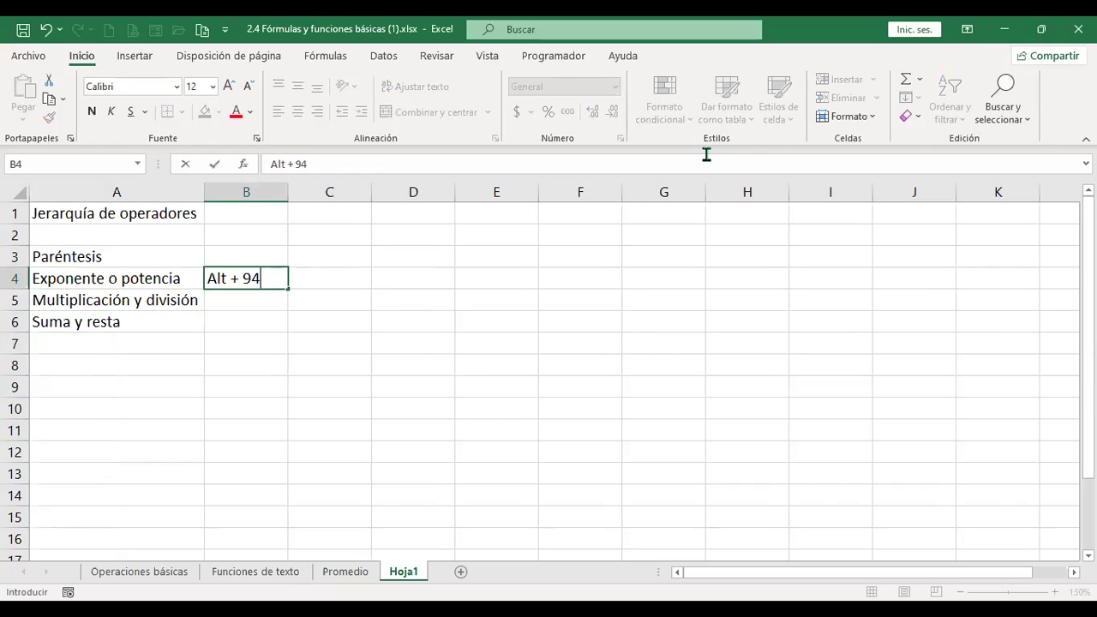
{"action": "key", "text": "Return"}
Enter a centred ^ symbol in C4 beside Exponente o potencia.
{"action": "key", "text": "Up"}
{"action": "key", "text": "Right"}
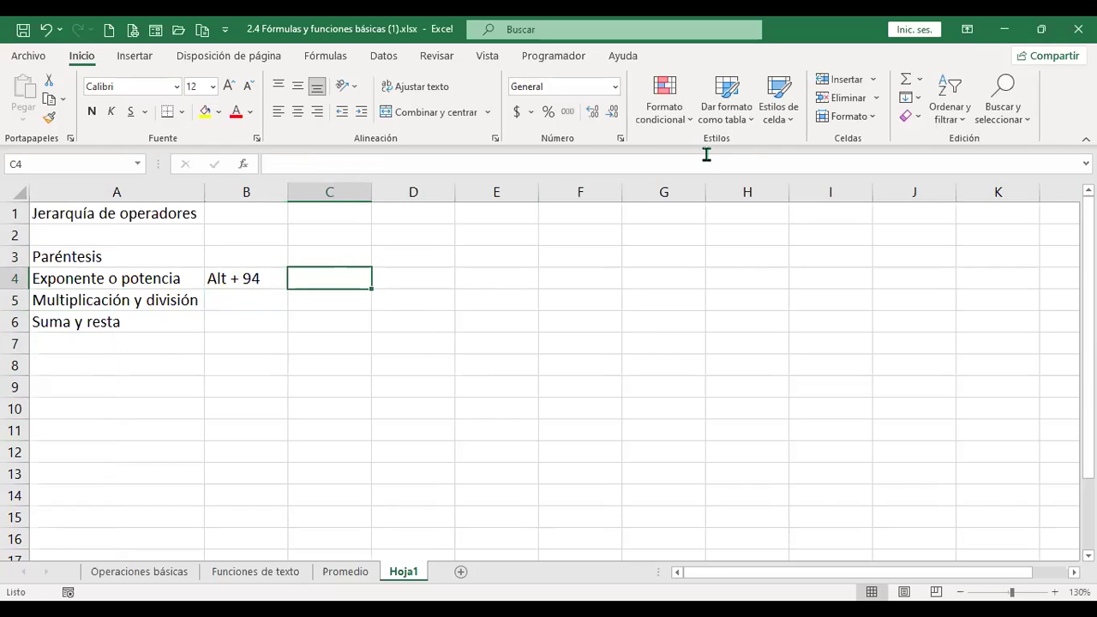
{"action": "type", "text": "^"}
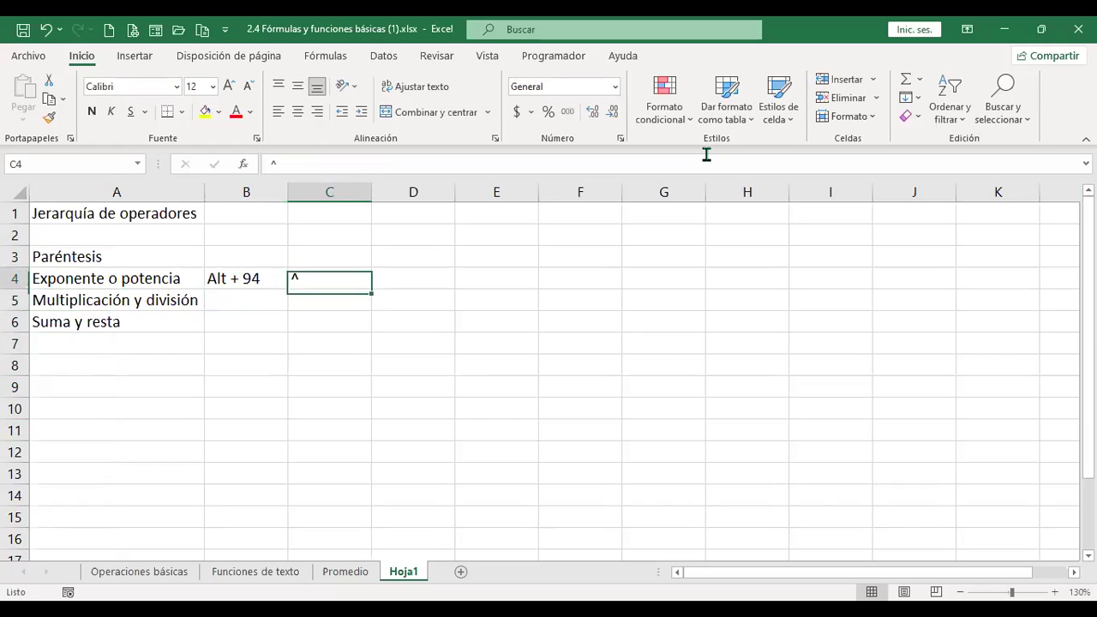
{"action": "left_click", "coordinate": [297, 111]}
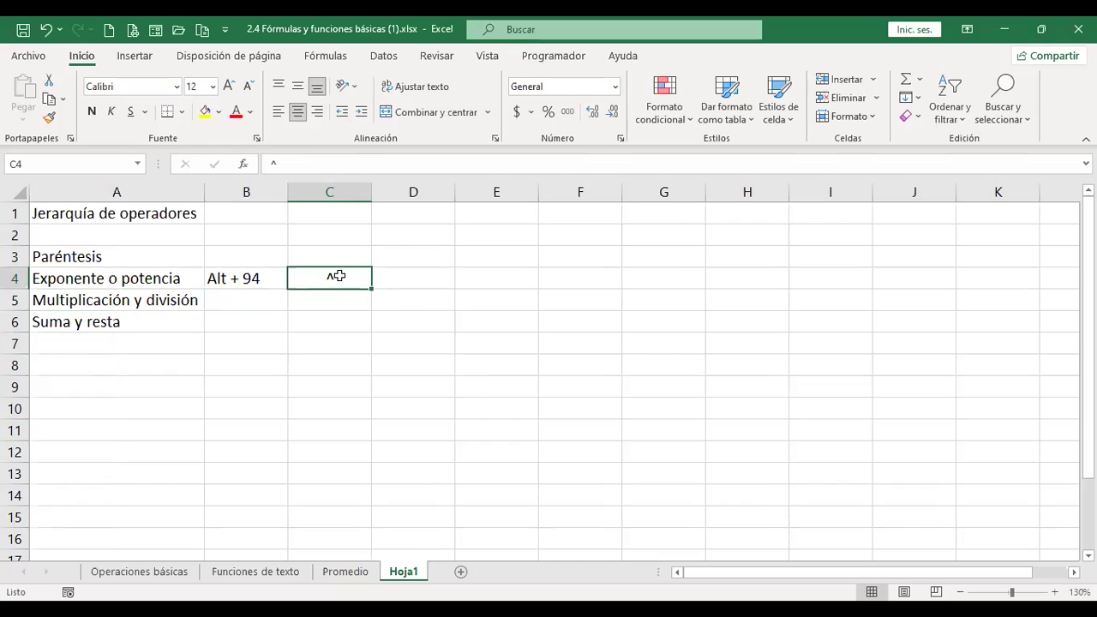
{"action": "left_click", "coordinate": [417, 278]}
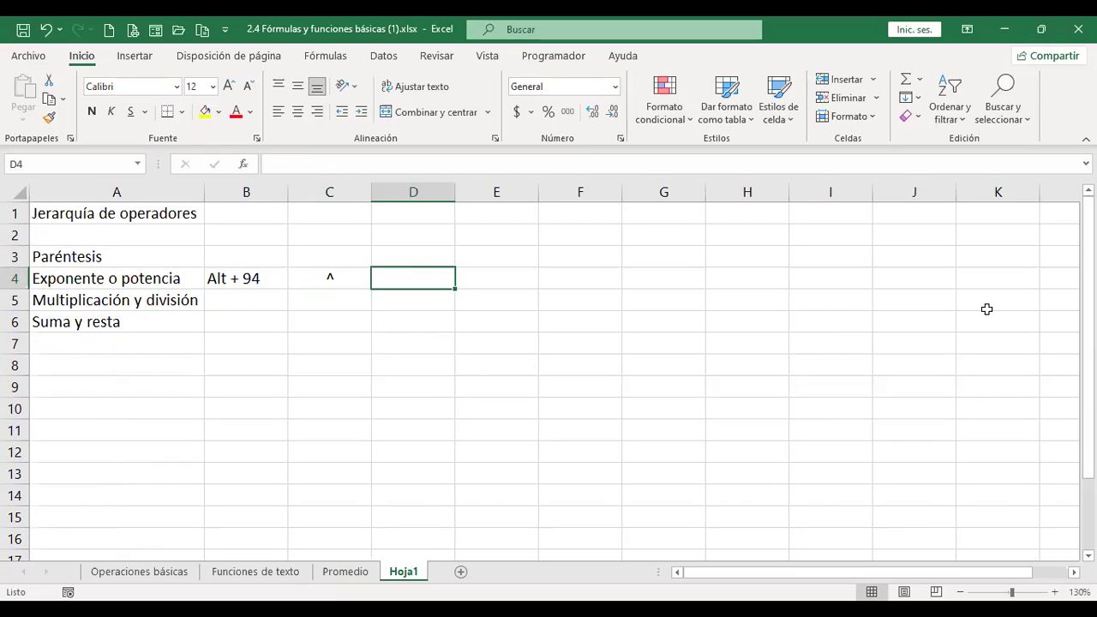
Enter the exponent formula +4^2 in D4.
{"action": "type", "text": "+"}
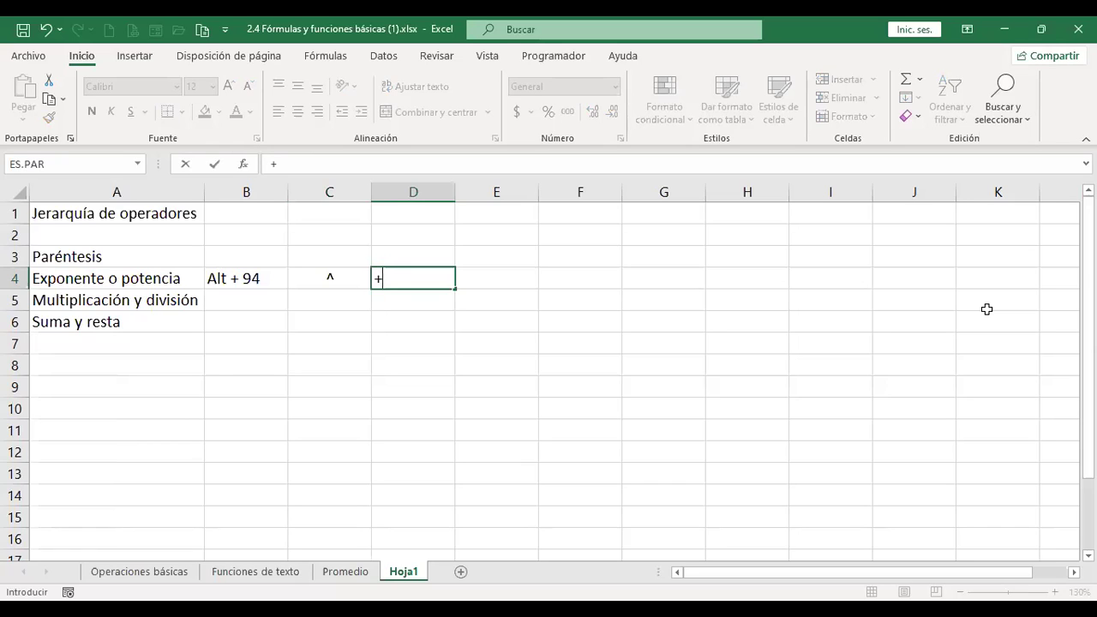
{"action": "type", "text": "4^2"}
{"action": "key", "text": "Return"}
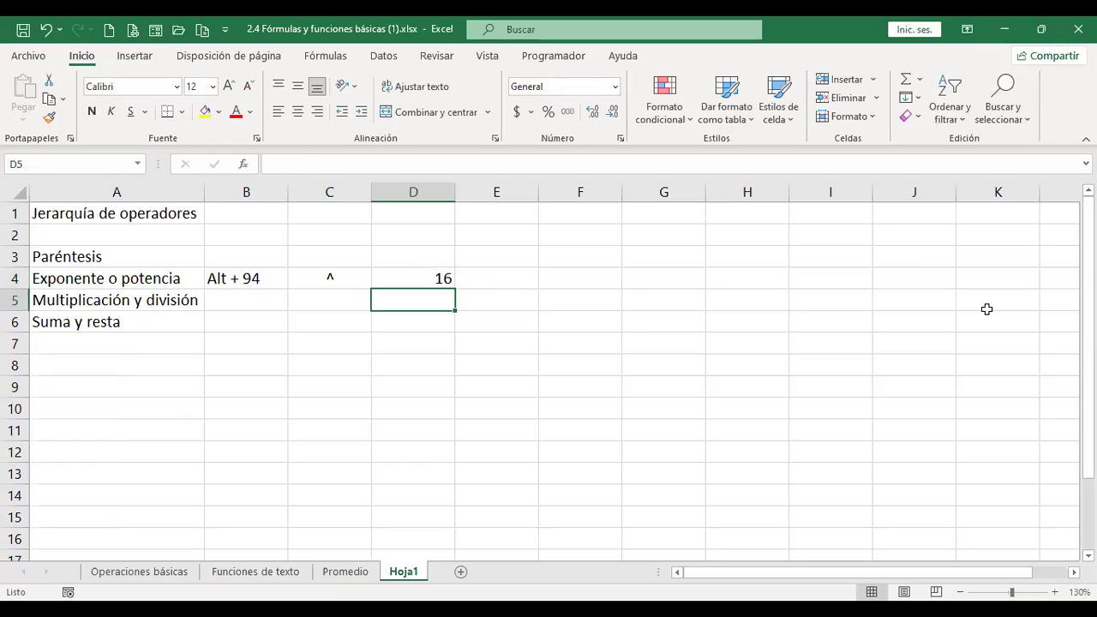
Change D4's exponent to 3 so it calculates 4^3 = 64.
{"action": "key", "text": "Up"}
{"action": "key", "text": "F2"}
{"action": "key", "text": "BackSpace"}
{"action": "type", "text": "3"}
{"action": "key", "text": "Return"}
{"action": "key", "text": "Up"}
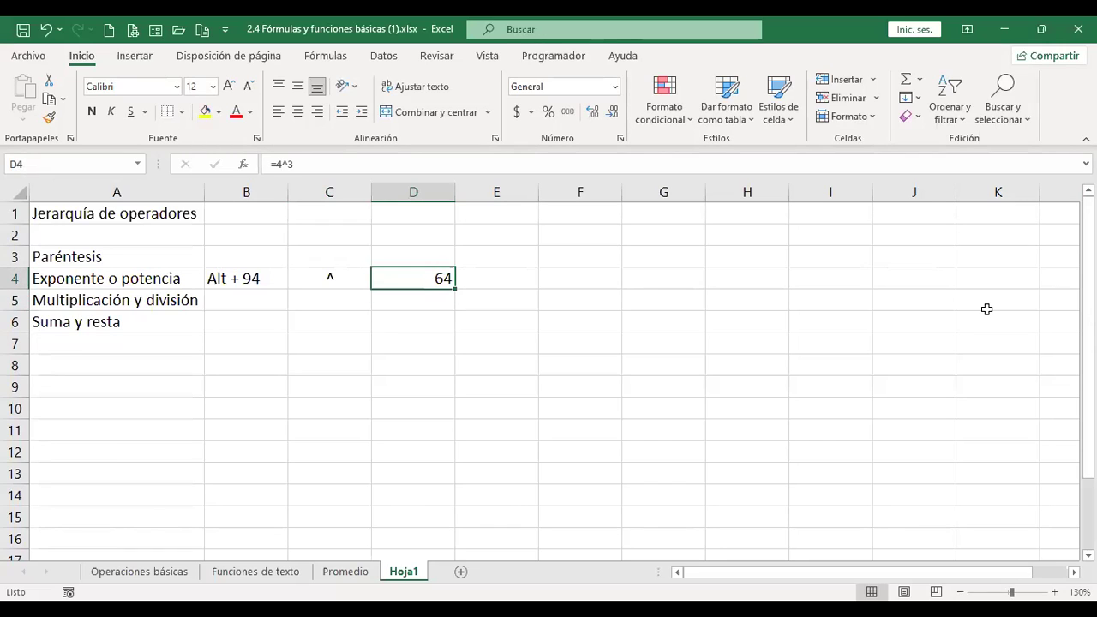
{"action": "key", "text": "Left"}
{"action": "key", "text": "Right"}
{"action": "key", "text": "Down"}
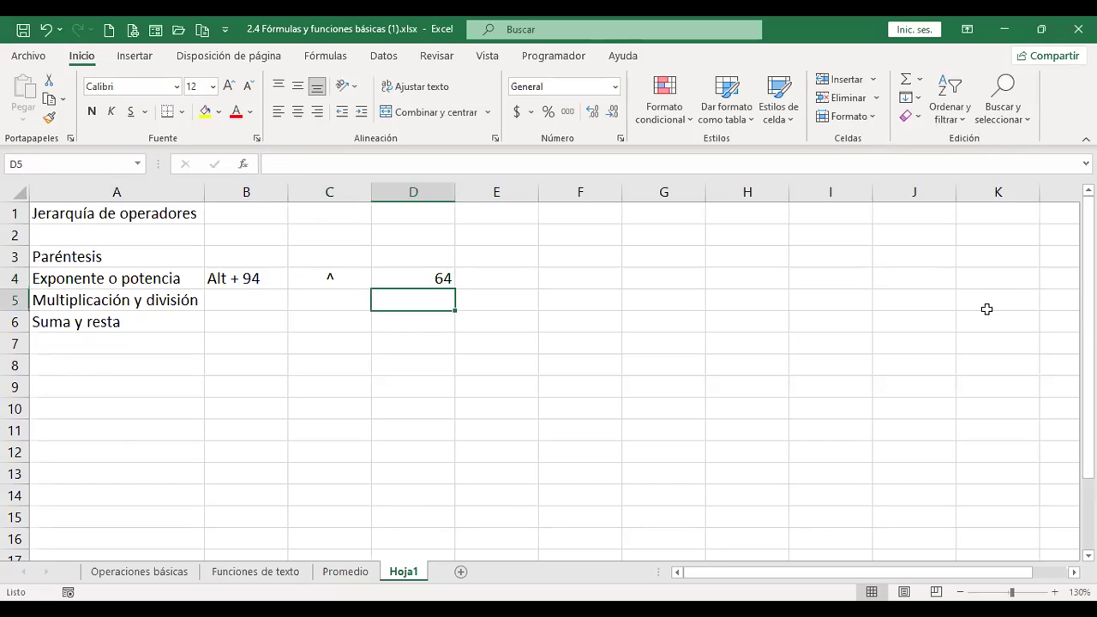
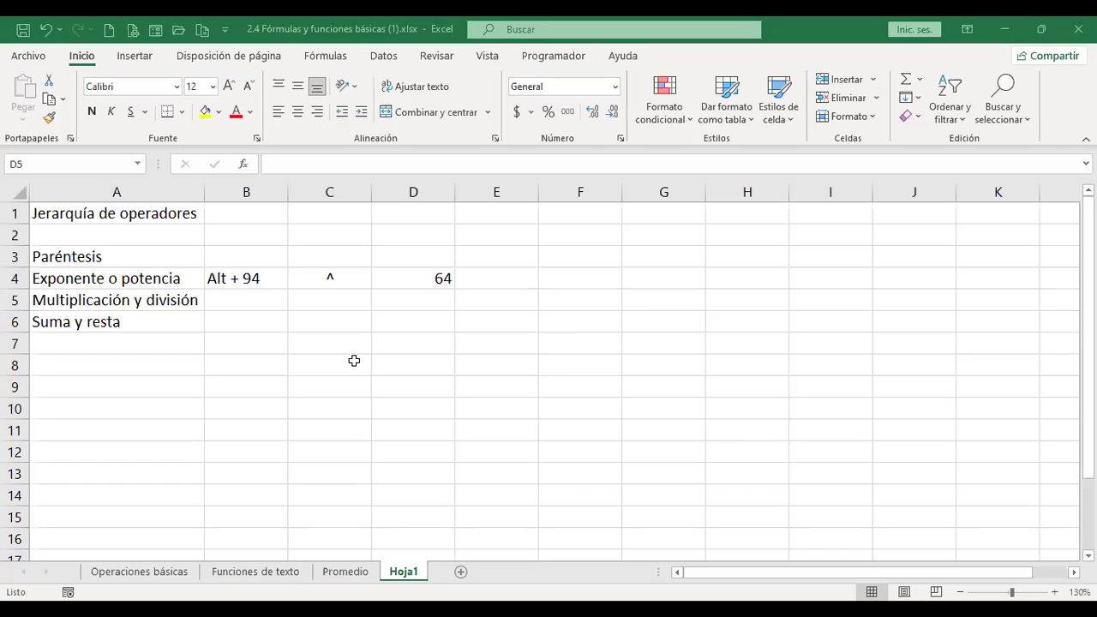
Add a new sheet Hoja2 and enlarge the font of all its cells to 14 point.
{"action": "left_click", "coordinate": [451, 588]}
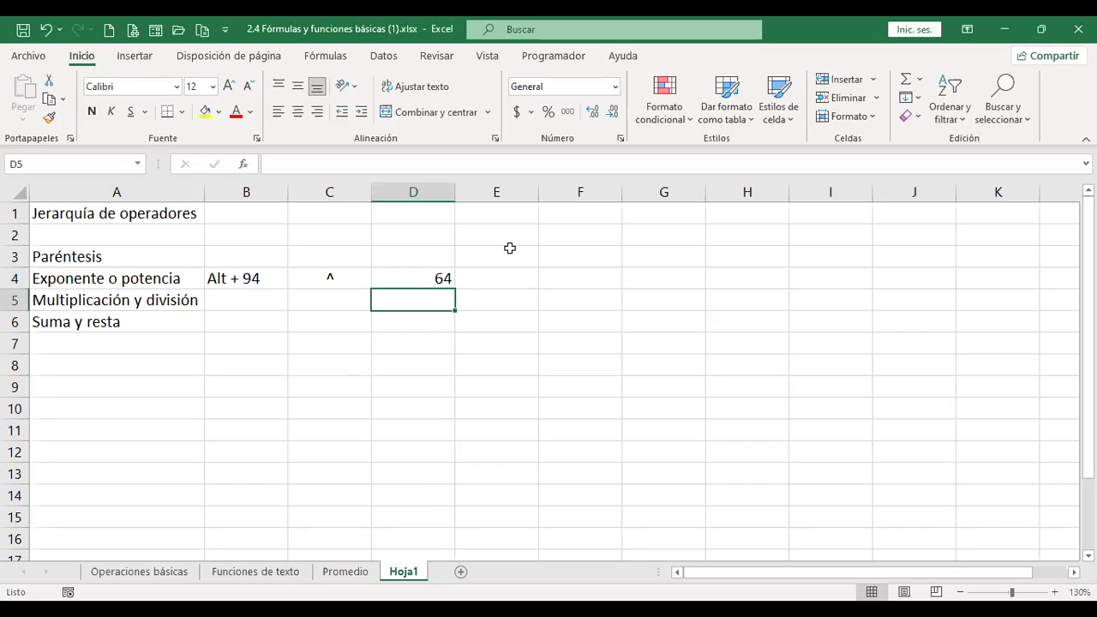
{"action": "left_click", "coordinate": [460, 573]}
{"action": "left_click", "coordinate": [14, 191]}
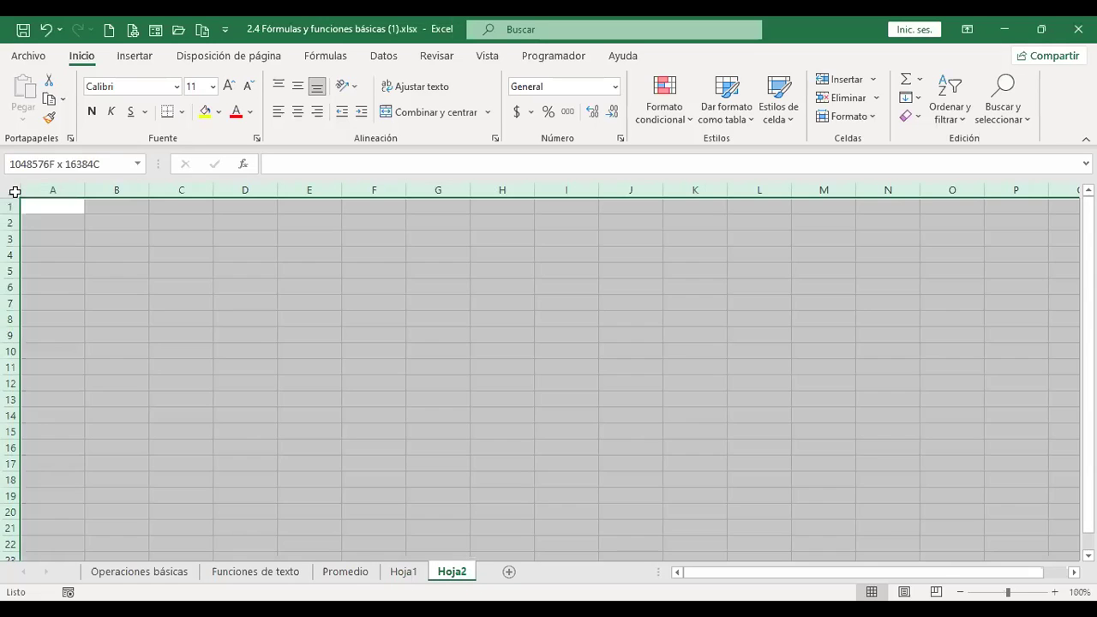
{"action": "scroll", "coordinate": [254, 334], "scroll_direction": "up", "scroll_amount": 4, "text": "ctrl"}
{"action": "key", "text": "ctrl+Home"}
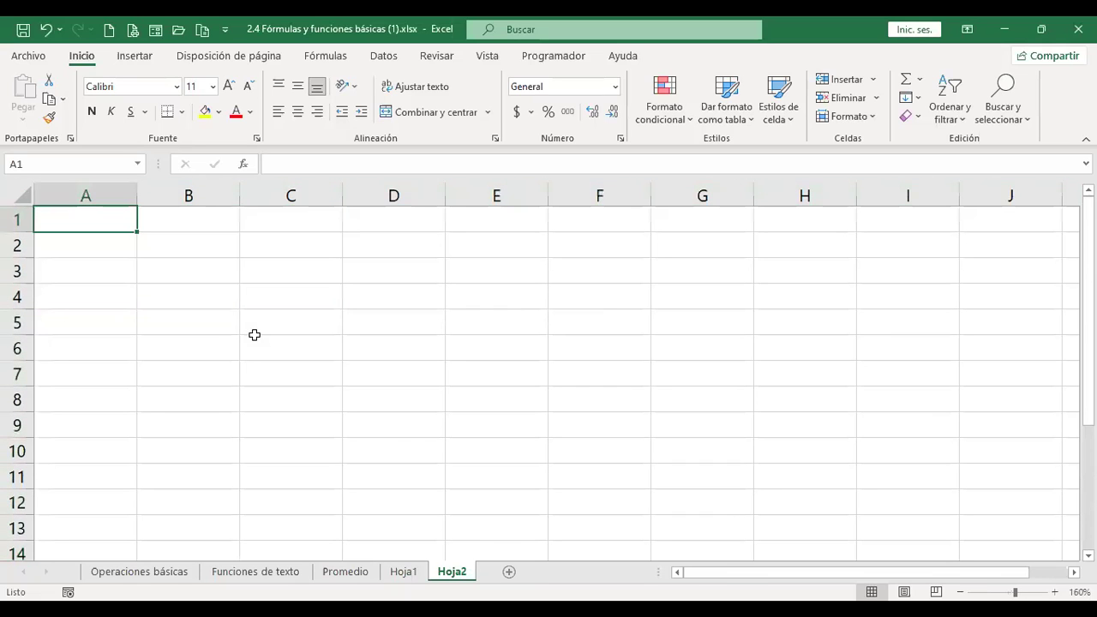
{"action": "left_click", "coordinate": [16, 194]}
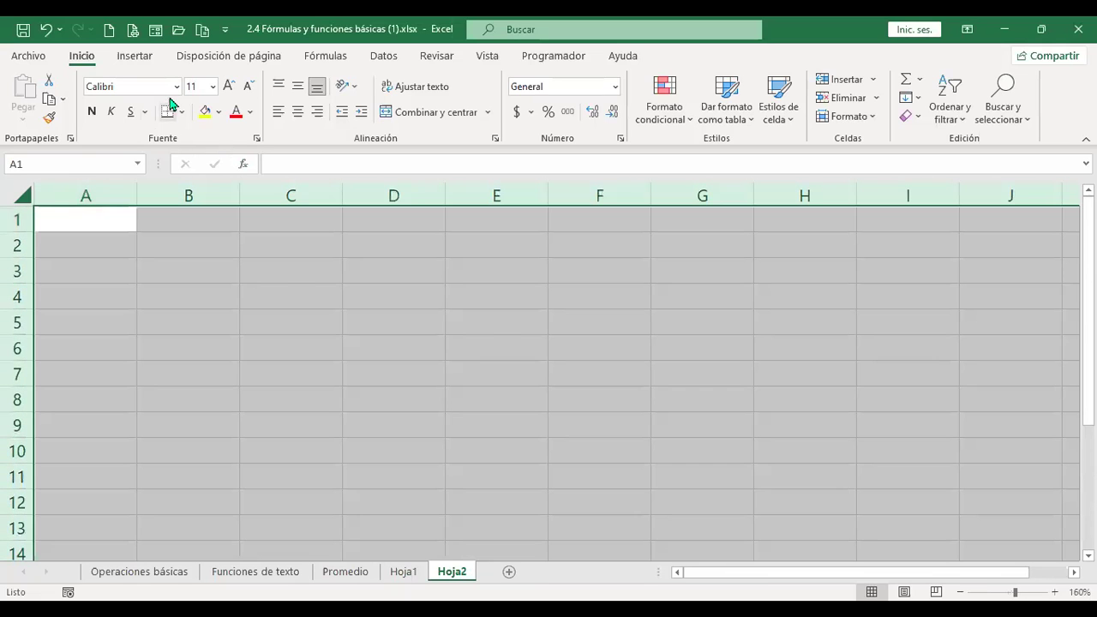
{"action": "left_click", "coordinate": [228, 84]}
{"action": "left_click", "coordinate": [228, 85]}
{"action": "left_click", "coordinate": [103, 209]}
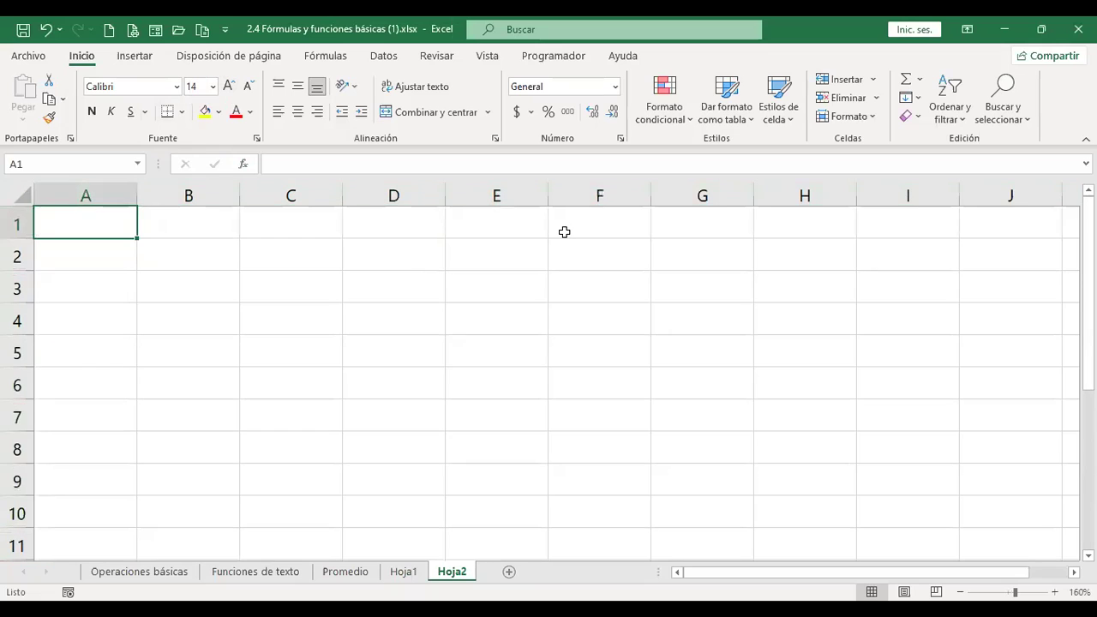
Enter the headers x, y and z in A1:C1 and begin a formula in A2.
{"action": "type", "text": "x"}
{"action": "key", "text": "Tab"}
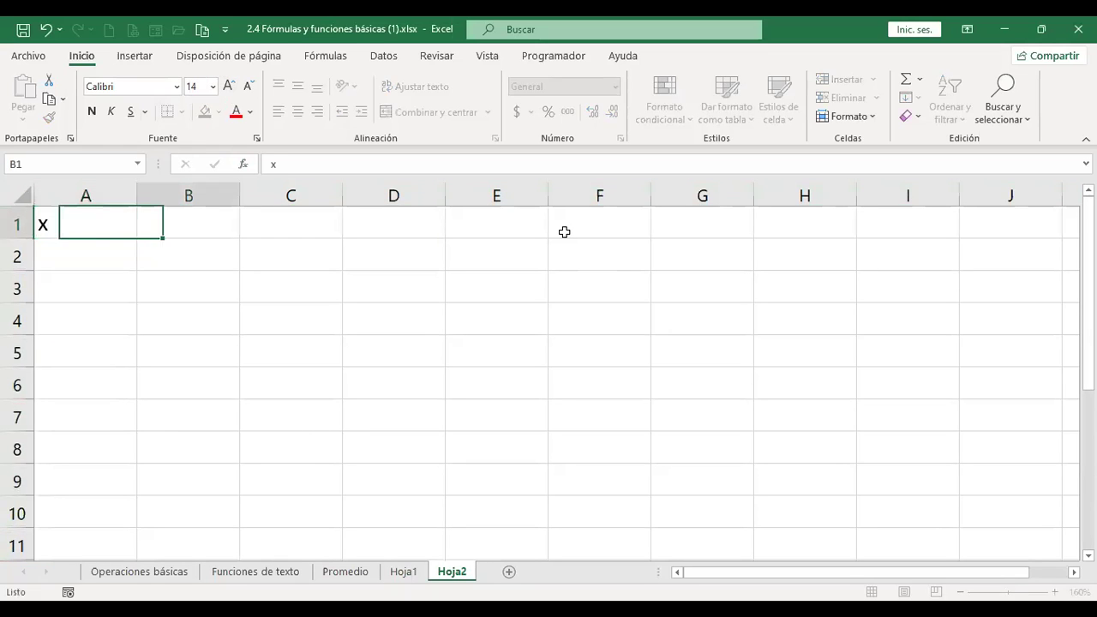
{"action": "type", "text": "y"}
{"action": "key", "text": "Tab"}
{"action": "type", "text": "z"}
{"action": "key", "text": "Tab"}
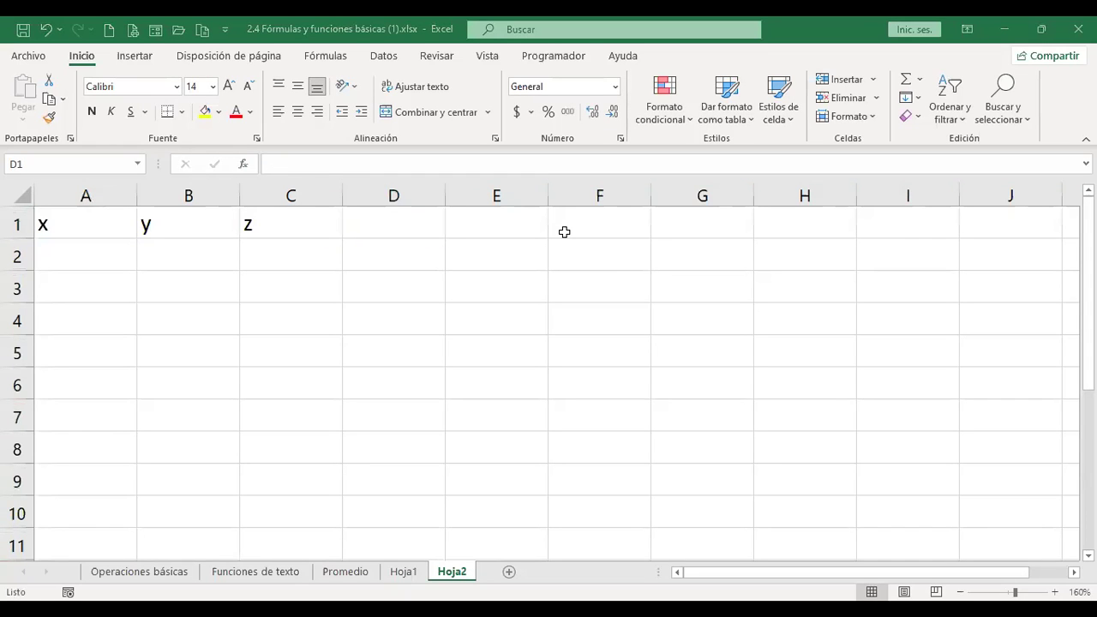
{"action": "key", "text": "Return"}
{"action": "type", "text": "+ale"}
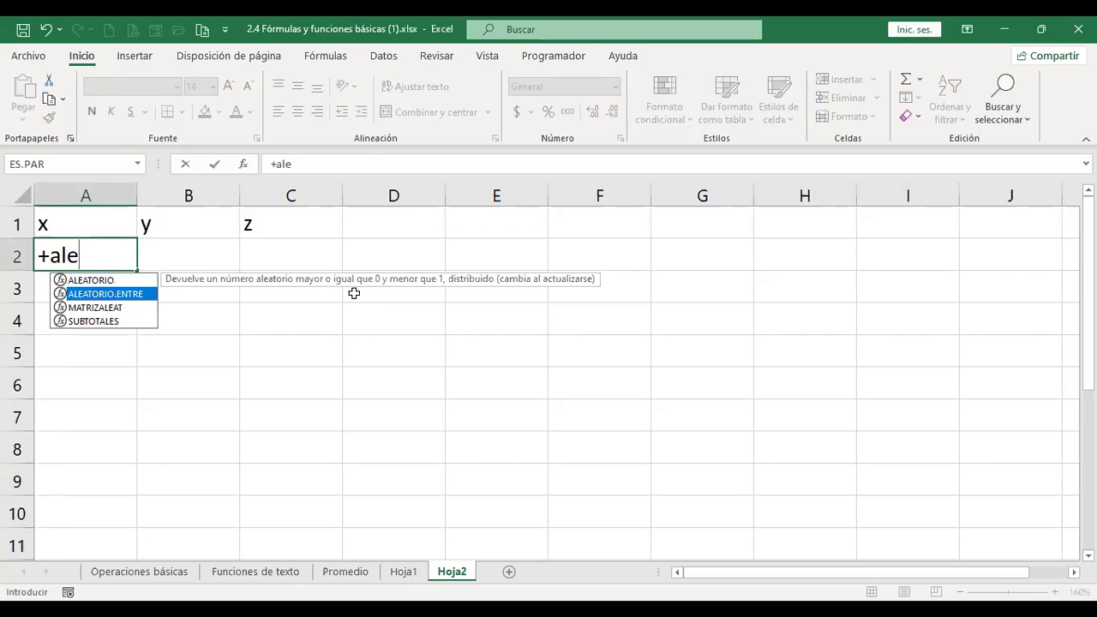
Enter =+ALEATORIO.ENTRE(1;10) in A2 and fill it through A2:C10.
{"action": "key", "text": "Tab"}
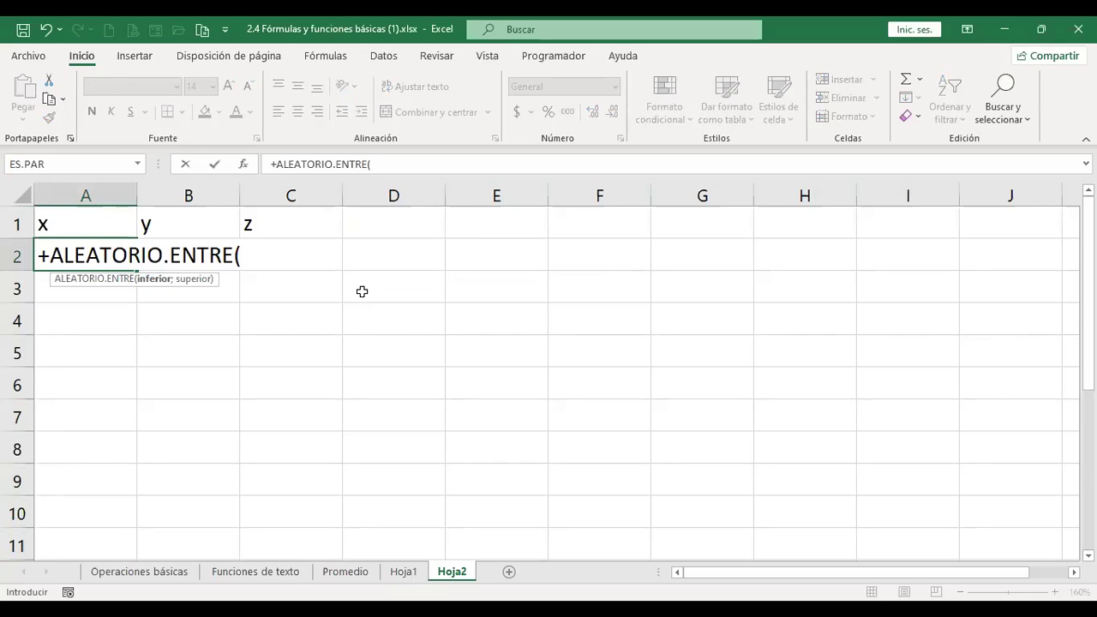
{"action": "type", "text": "1;10)"}
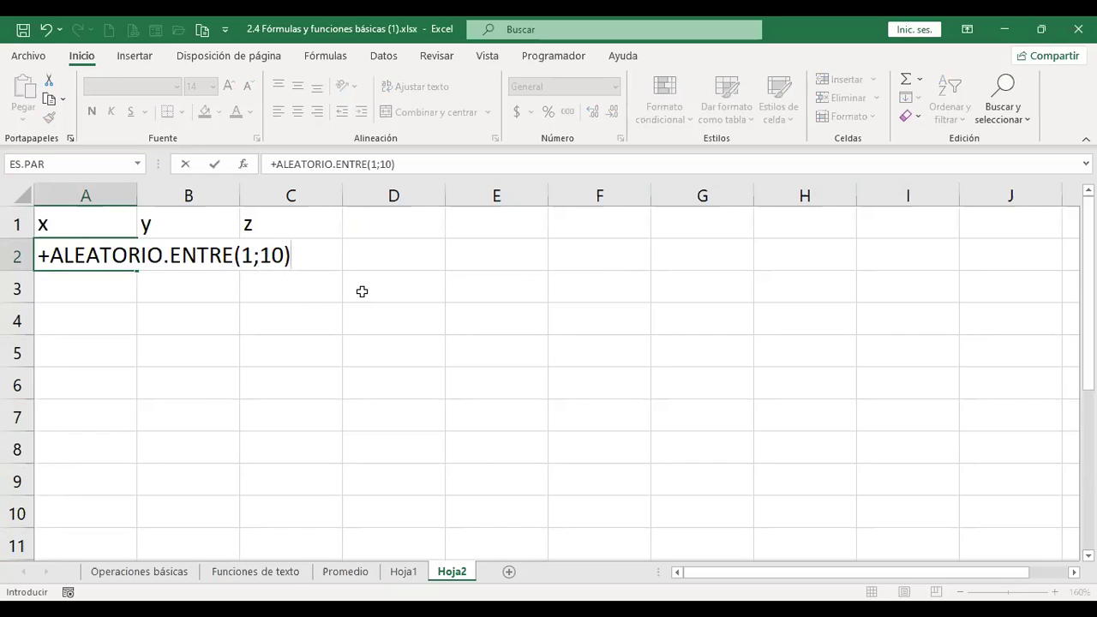
{"action": "key", "text": "ctrl+Return"}
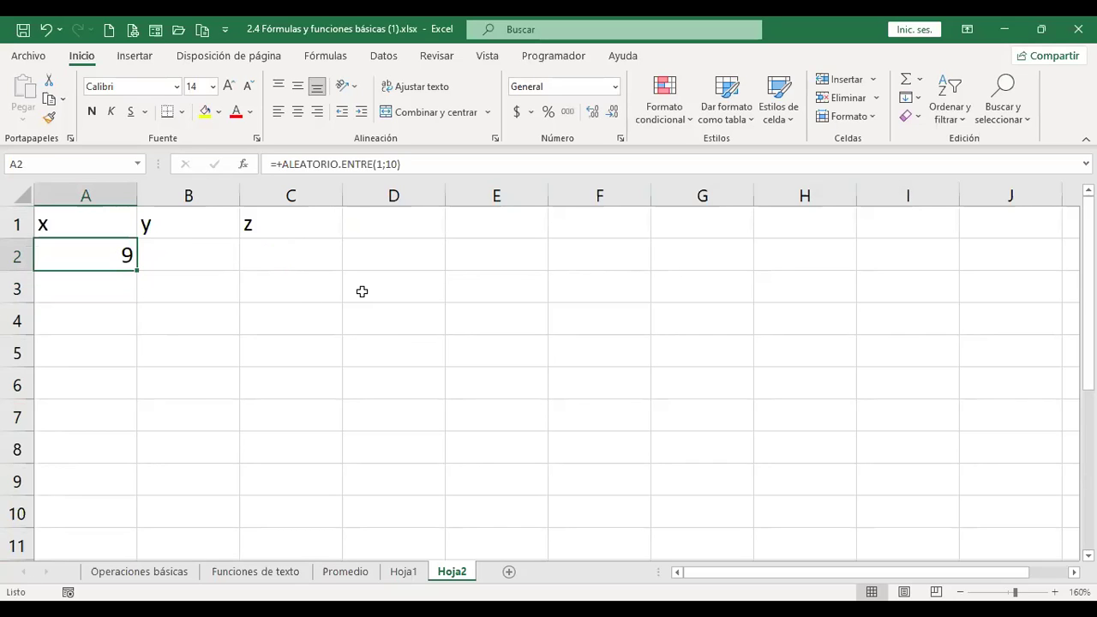
{"action": "left_click_drag", "start_coordinate": [137, 271], "coordinate": [204, 528]}
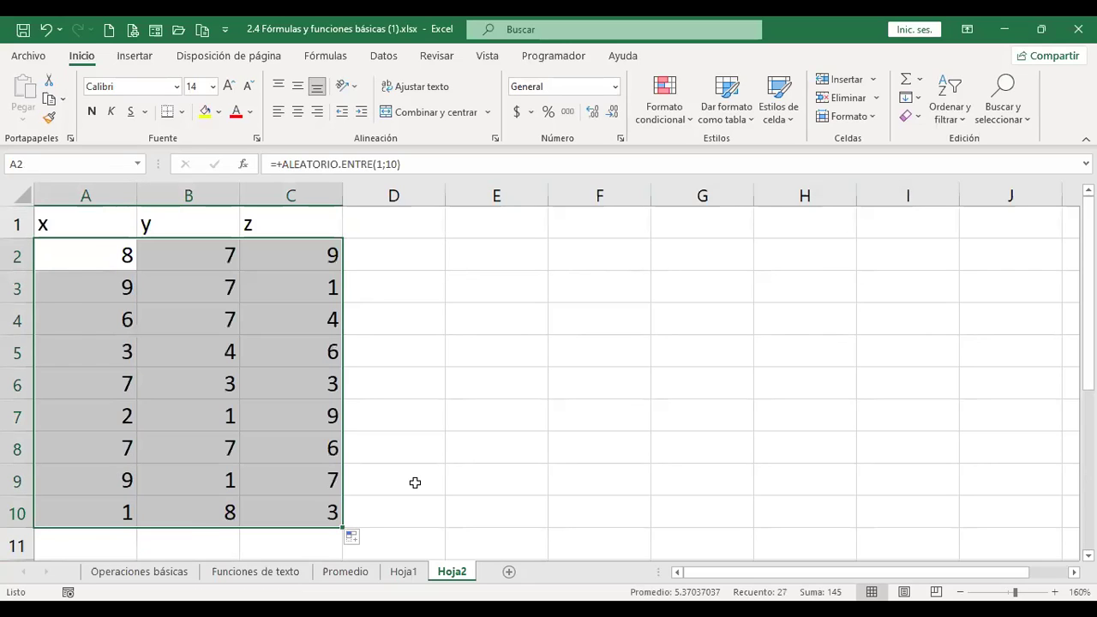
Adjust the number of decimal places shown for the random values in A2:C10.
{"action": "left_click", "coordinate": [611, 117]}
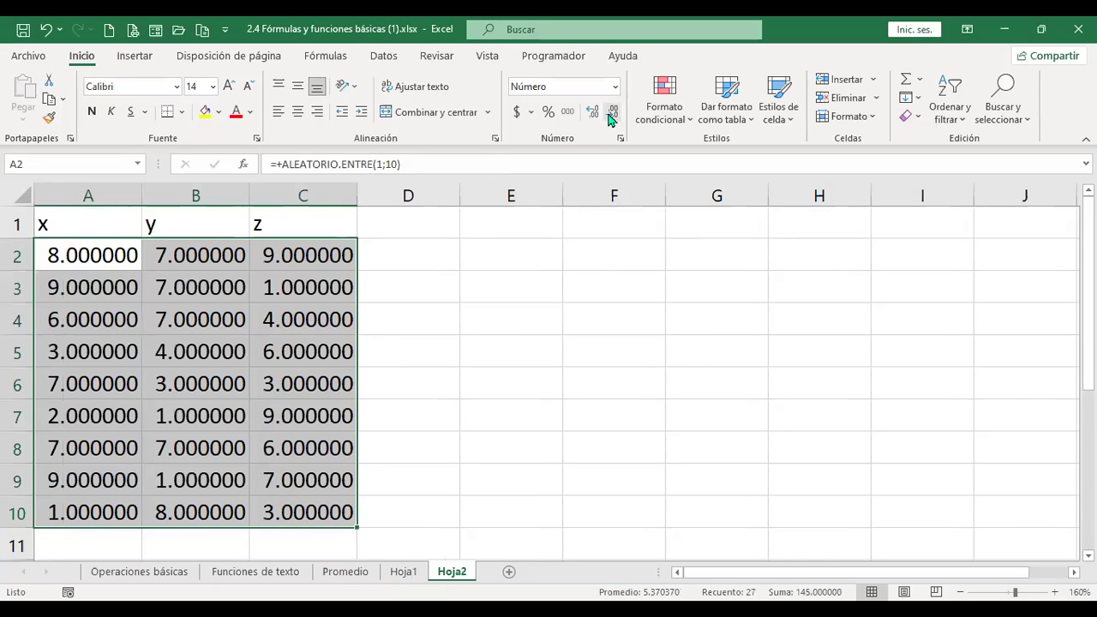
{"action": "left_click", "coordinate": [613, 119]}
{"action": "left_click", "coordinate": [615, 120]}
{"action": "left_click", "coordinate": [616, 121]}
{"action": "left_click", "coordinate": [616, 121]}
{"action": "left_click", "coordinate": [615, 121]}
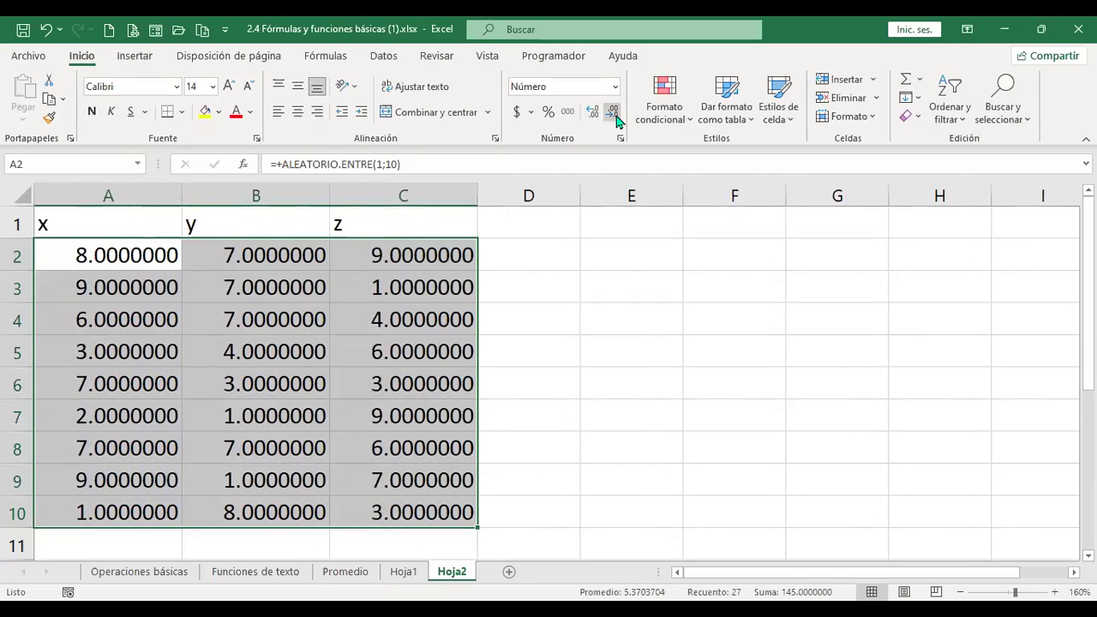
{"action": "left_click", "coordinate": [615, 121]}
{"action": "left_click", "coordinate": [616, 121]}
{"action": "left_click", "coordinate": [616, 121]}
{"action": "left_click", "coordinate": [616, 121]}
{"action": "left_click", "coordinate": [616, 120]}
{"action": "left_click", "coordinate": [616, 121]}
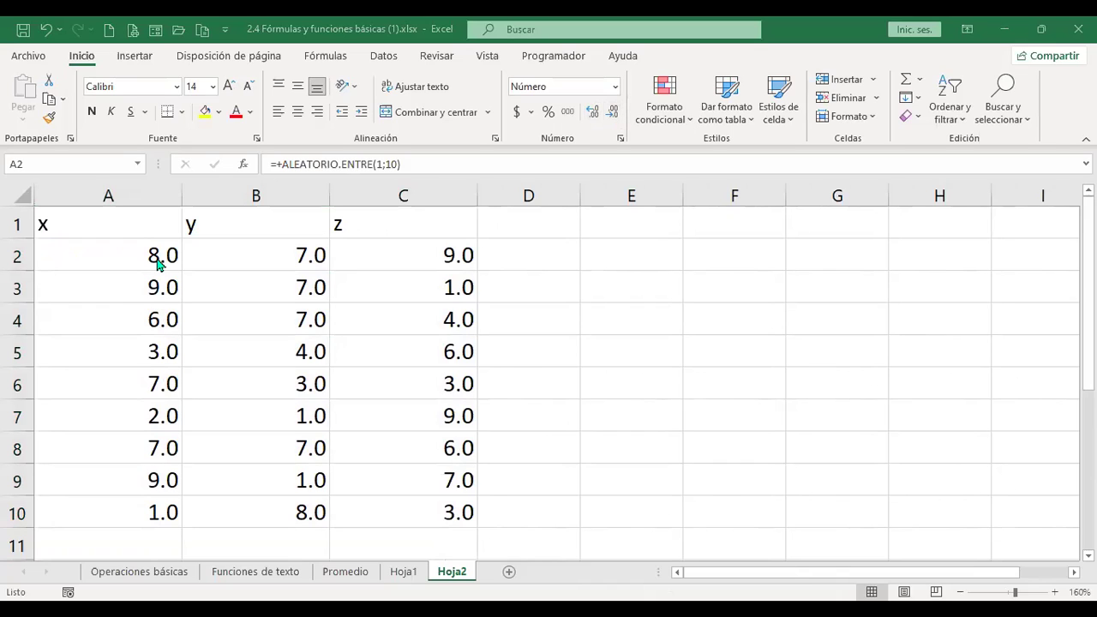
Change A2's formula to ALEATORIO.ENTRE(1.01;10.00) and recalculate the random values.
{"action": "left_click", "coordinate": [812, 166]}
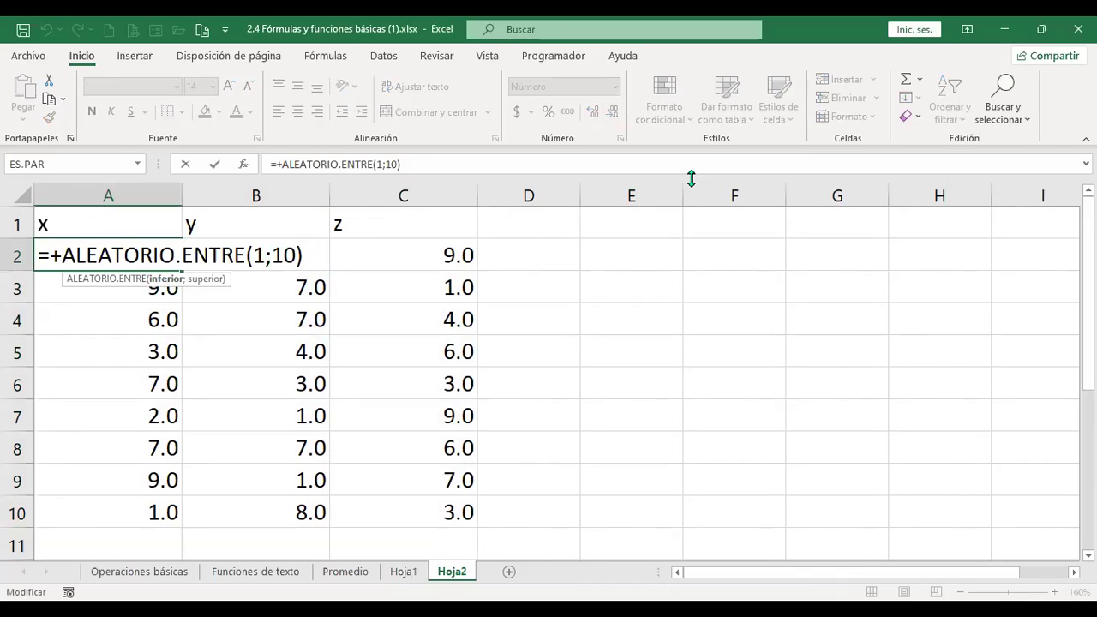
{"action": "type", "text": ".01"}
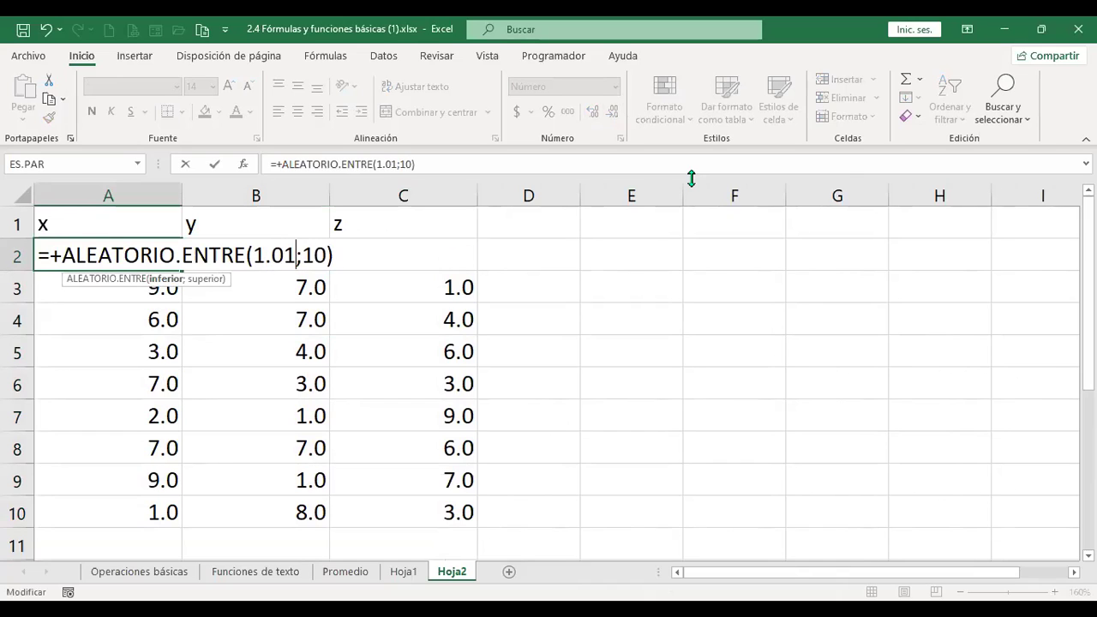
{"action": "key", "text": "Right"}
{"action": "key", "text": "Right"}
{"action": "key", "text": "Right"}
{"action": "type", "text": ".00"}
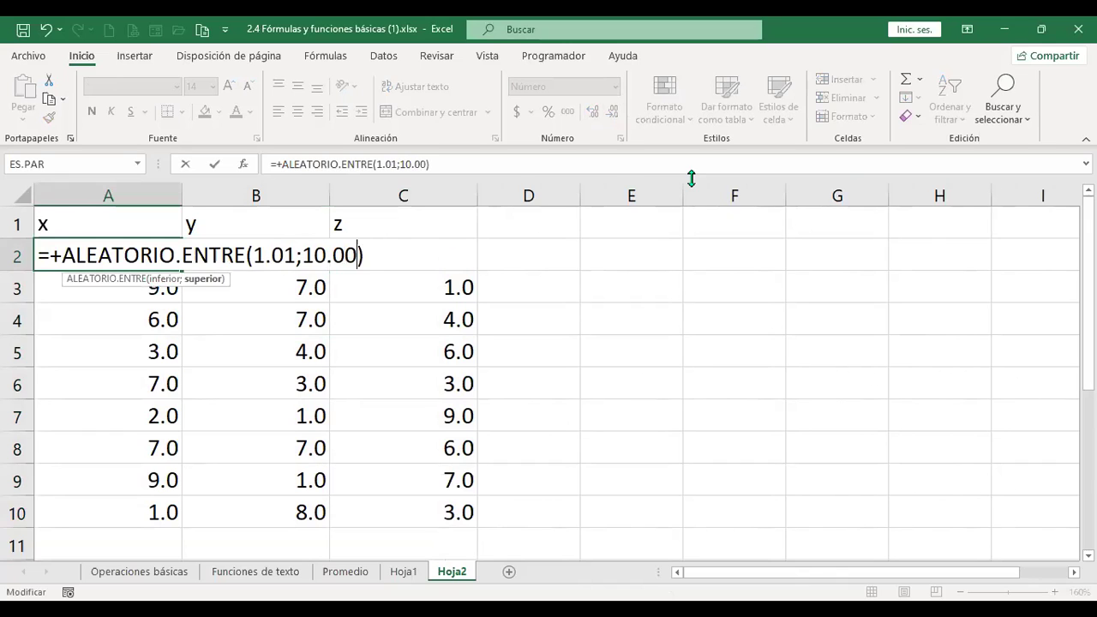
{"action": "key", "text": "Return"}
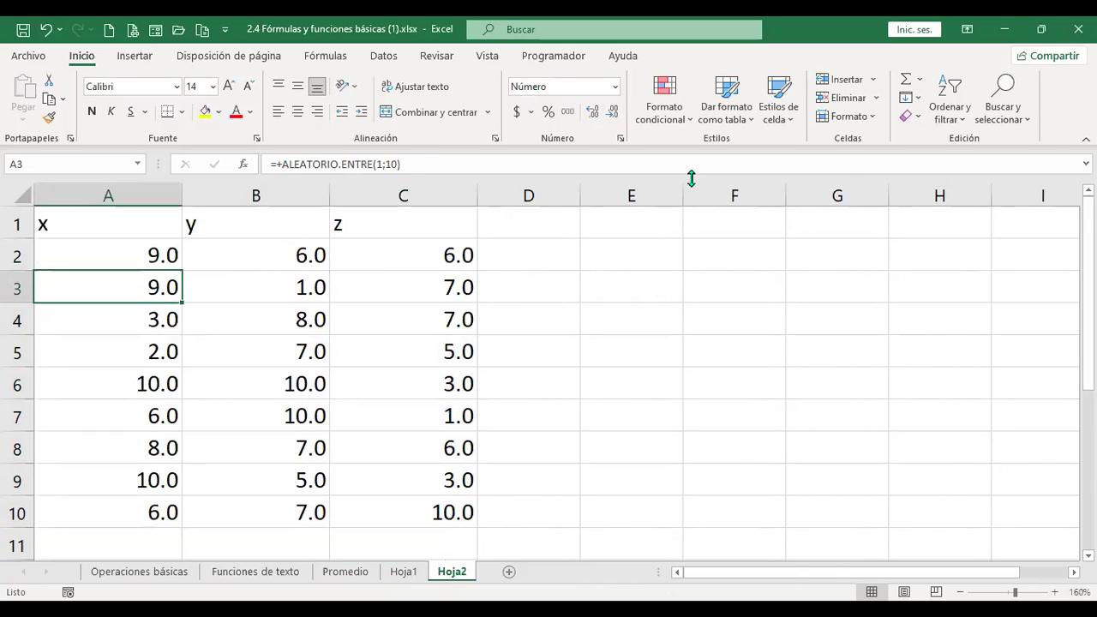
{"action": "key", "text": "Up"}
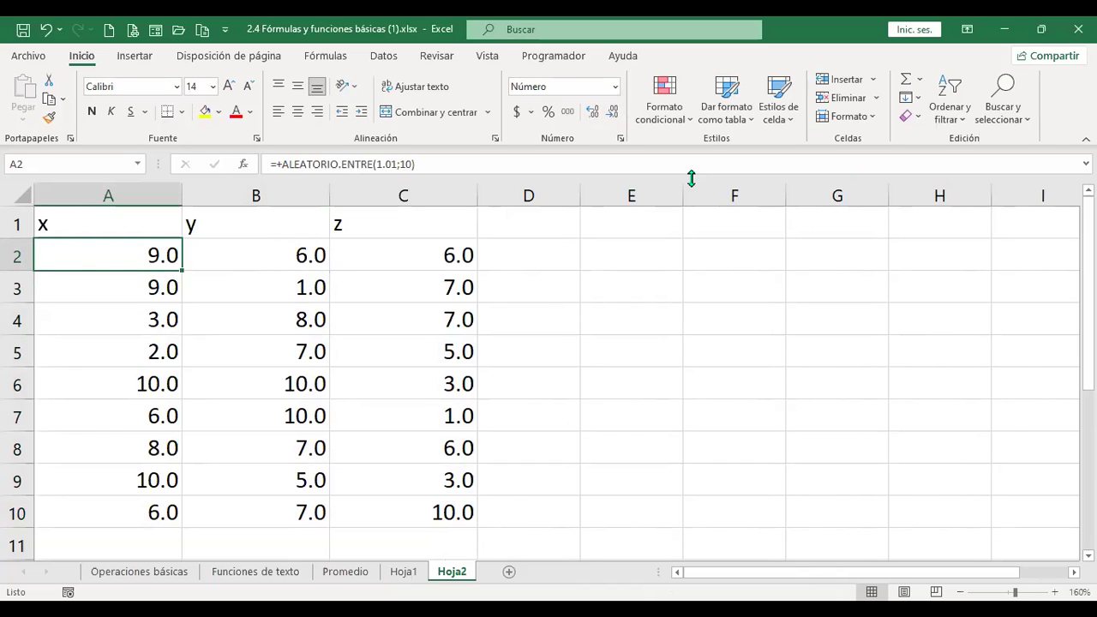
{"action": "key", "text": "F2"}
{"action": "key", "text": "Return"}
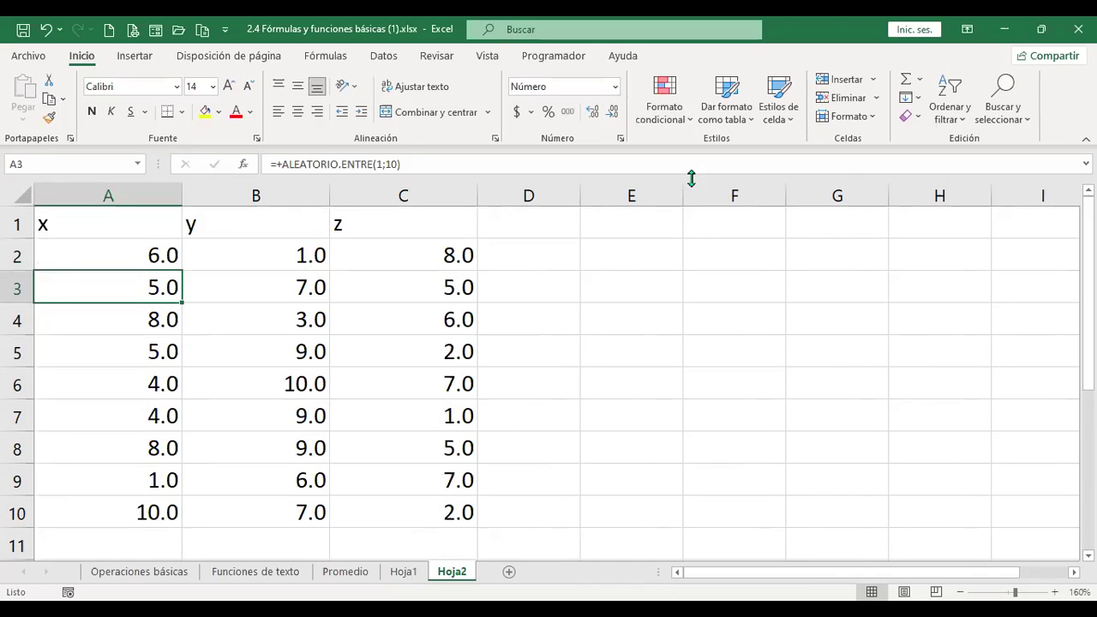
{"action": "key", "text": "F9"}
{"action": "key", "text": "F9"}
{"action": "key", "text": "F9"}
{"action": "key", "text": "F9"}
{"action": "key", "text": "F9"}
{"action": "key", "text": "F9"}
{"action": "key", "text": "F9"}
{"action": "key", "text": "F9"}
{"action": "key", "text": "F9"}
{"action": "key", "text": "F9"}
{"action": "key", "text": "F9"}
{"action": "key", "text": "Up"}
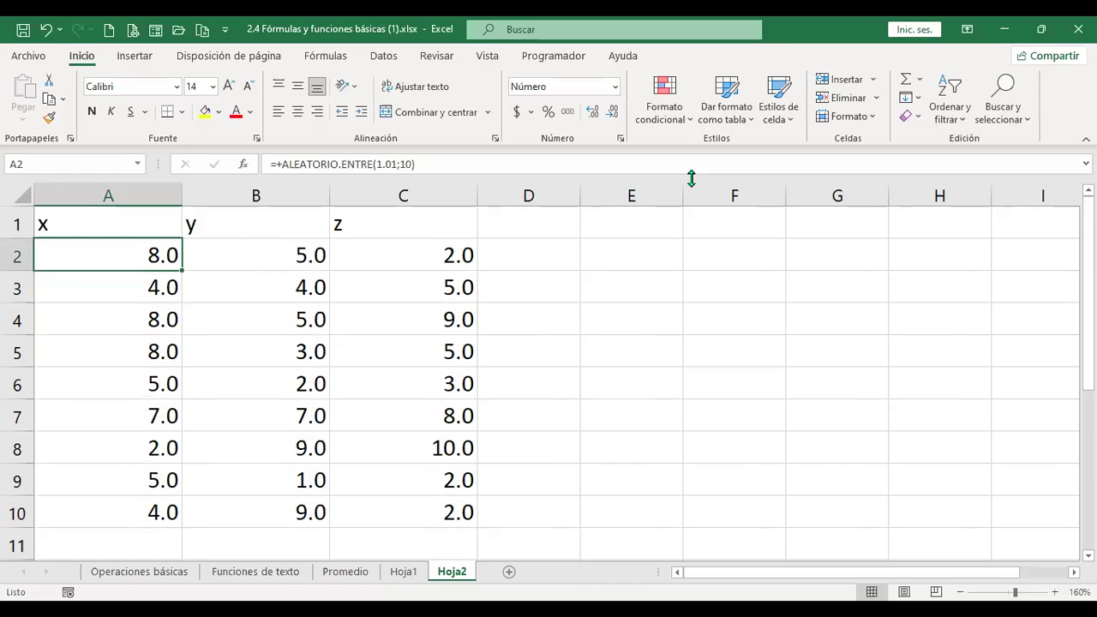
Show A2:C10 as whole numbers and centre the values and the x, y, z headers.
{"action": "key", "text": "shift+Right"}
{"action": "key", "text": "shift+Right"}
{"action": "key", "text": "shift+Down"}
{"action": "key", "text": "shift+Down"}
{"action": "key", "text": "shift+Down"}
{"action": "key", "text": "shift+Down"}
{"action": "key", "text": "shift+Down"}
{"action": "key", "text": "shift+Down"}
{"action": "key", "text": "shift+Down"}
{"action": "key", "text": "shift+Down"}
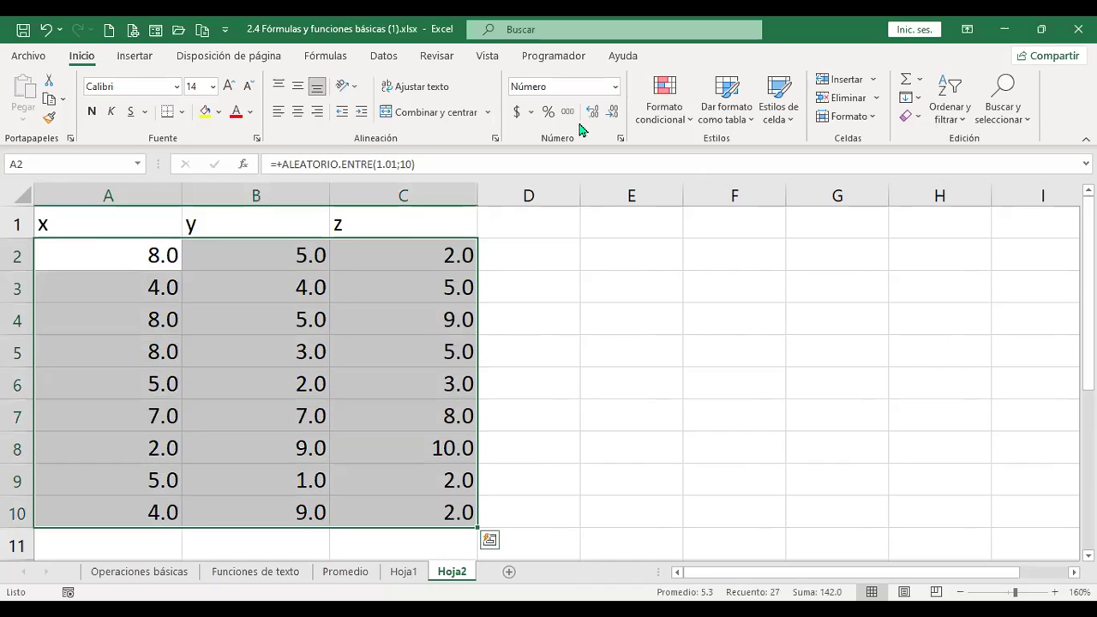
{"action": "left_click", "coordinate": [614, 113]}
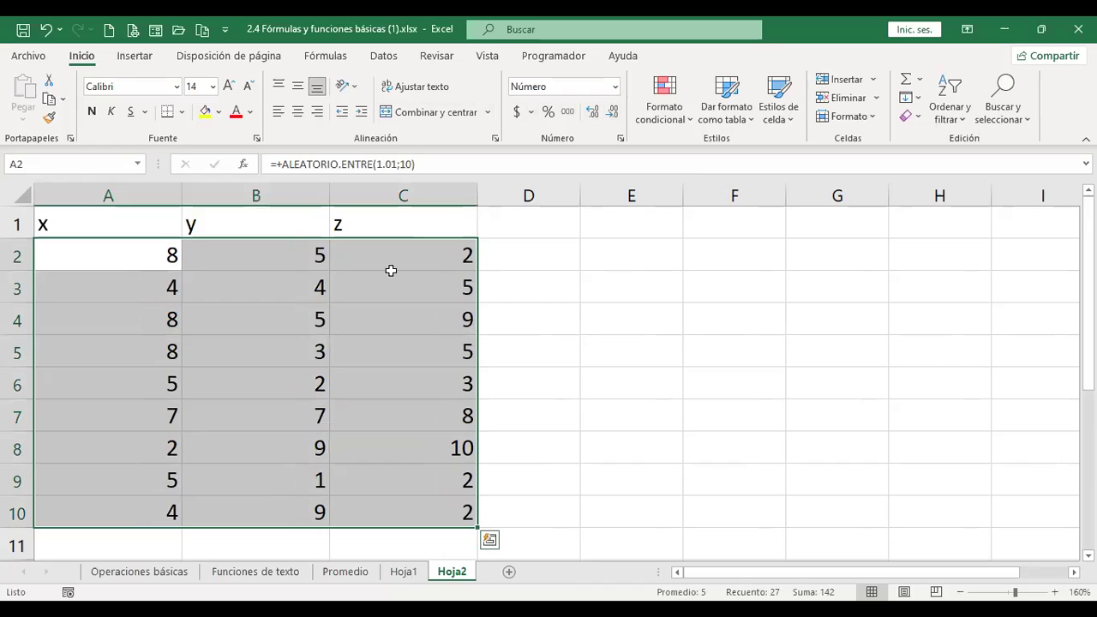
{"action": "left_click", "coordinate": [297, 111]}
{"action": "left_click_drag", "start_coordinate": [132, 220], "coordinate": [375, 225]}
{"action": "left_click", "coordinate": [297, 111]}
{"action": "left_click_drag", "start_coordinate": [142, 247], "coordinate": [429, 477]}
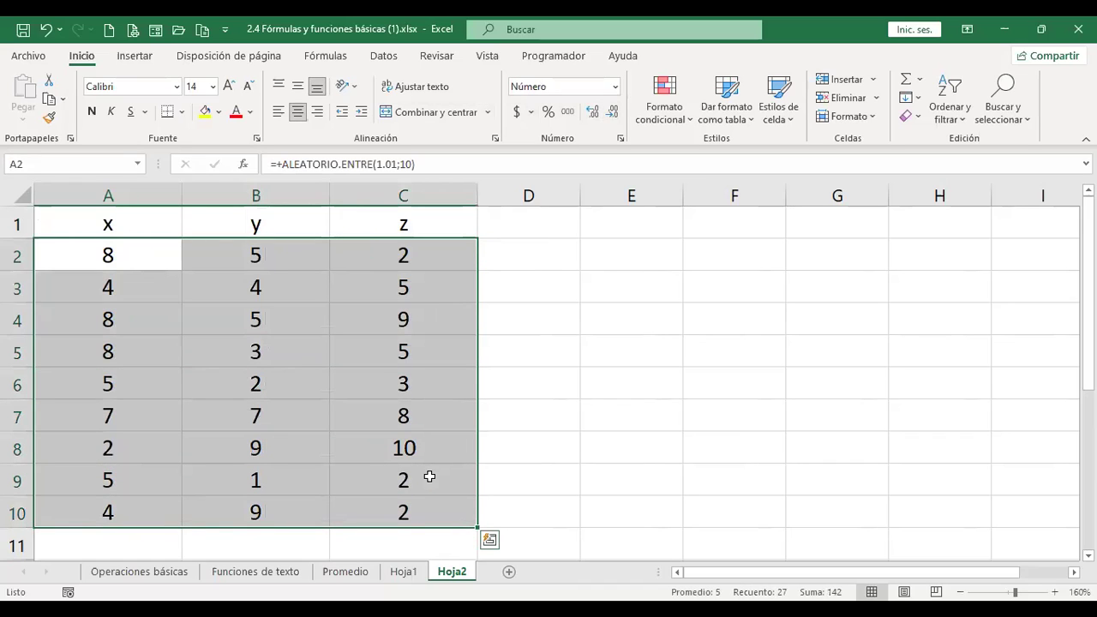
Copy A2:C10 and paste it back as values only.
{"action": "key", "text": "ctrl+c"}
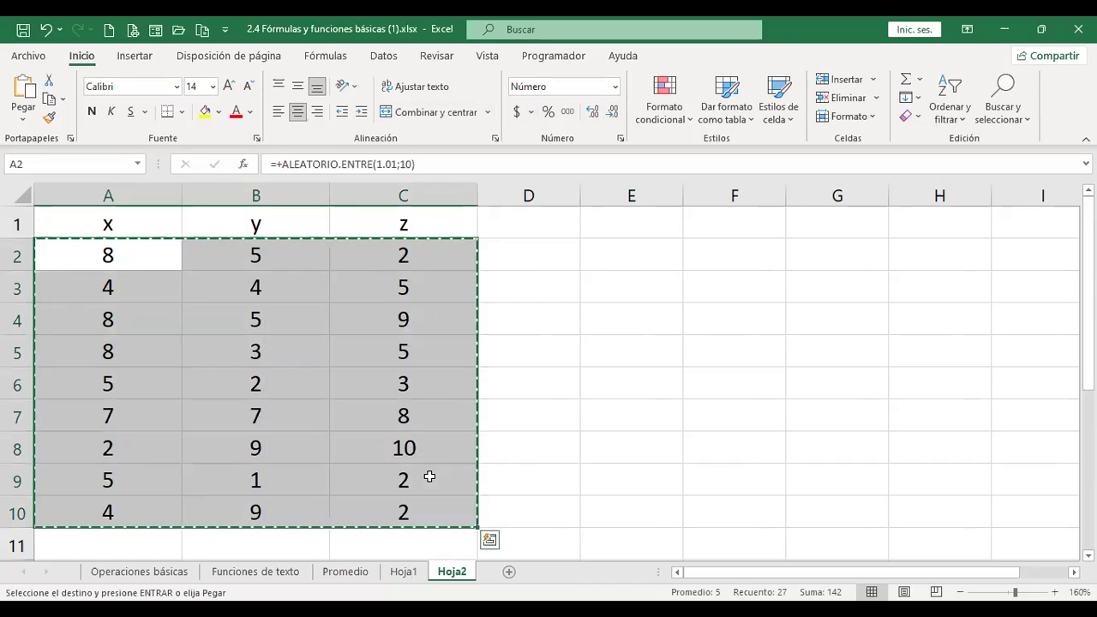
{"action": "left_click", "coordinate": [23, 124]}
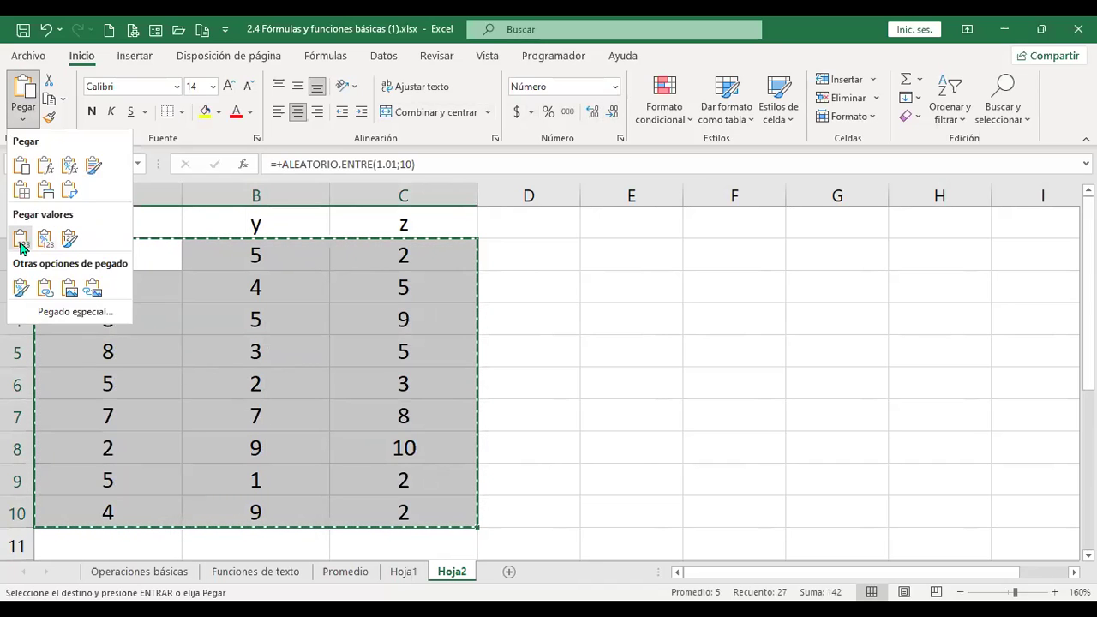
{"action": "left_click", "coordinate": [21, 241]}
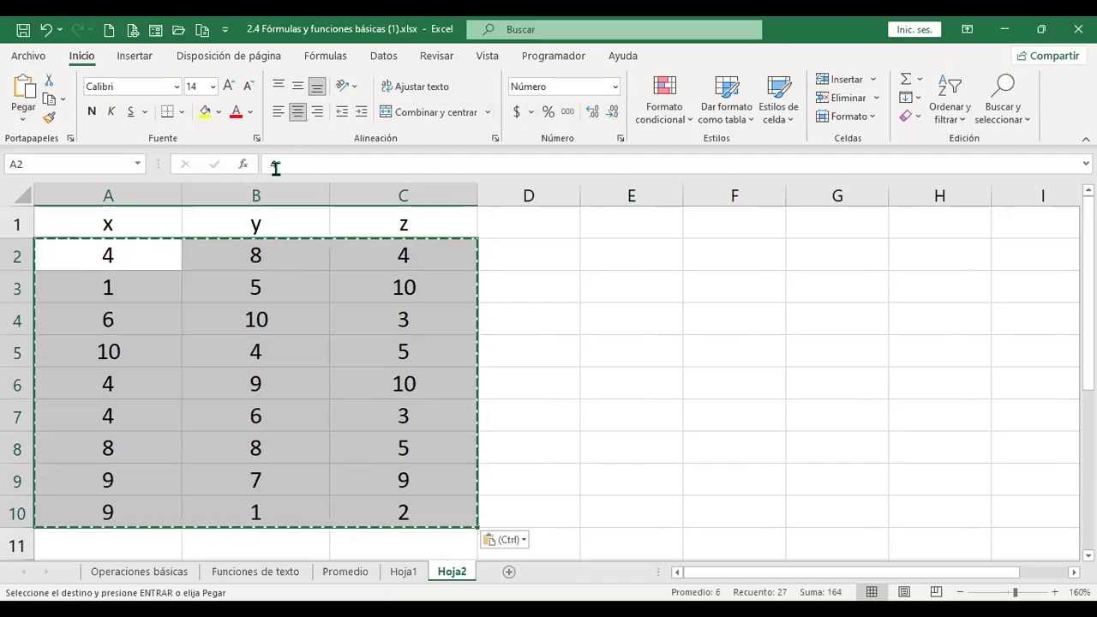
{"action": "left_click", "coordinate": [211, 296]}
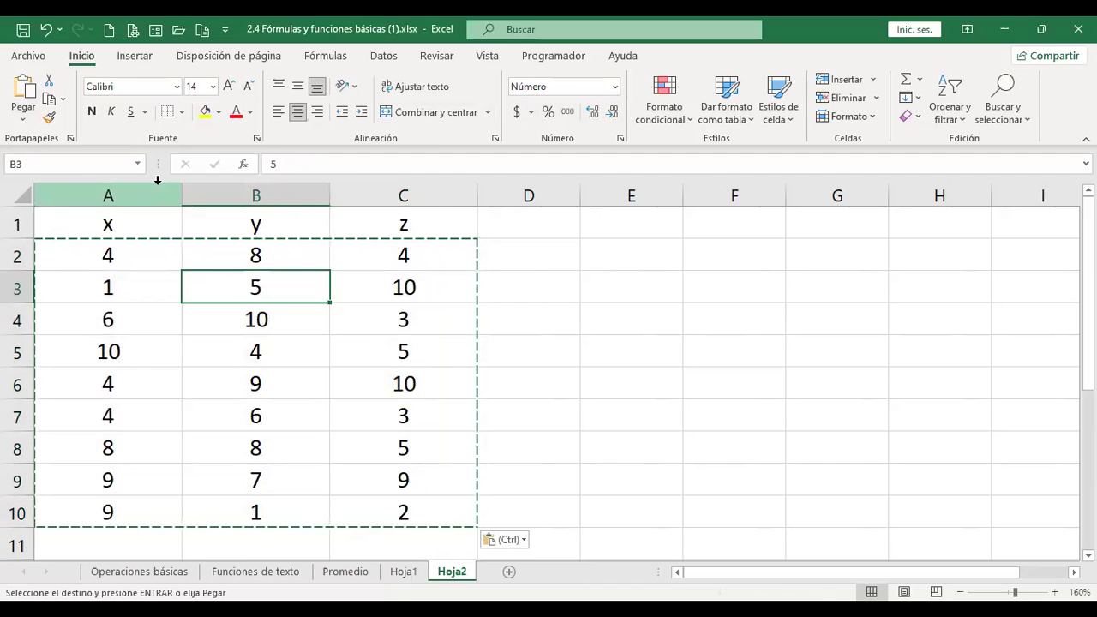
Narrow columns A to C and paste the clipboard contents at D1.
{"action": "left_click_drag", "start_coordinate": [123, 191], "coordinate": [408, 214]}
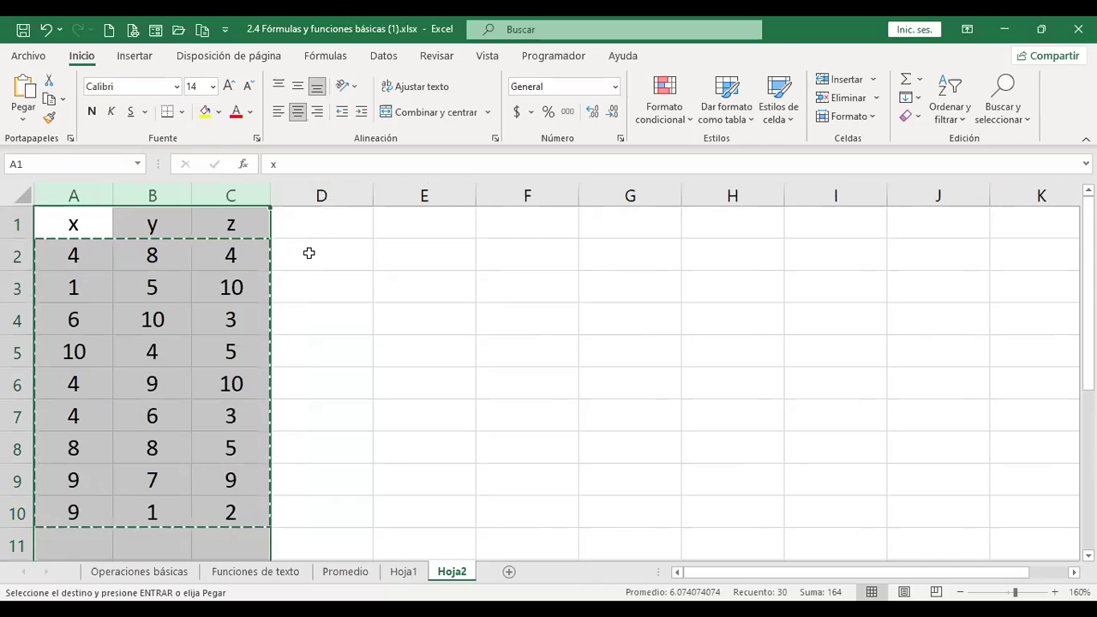
{"action": "key", "text": "Escape"}
{"action": "left_click", "coordinate": [322, 227]}
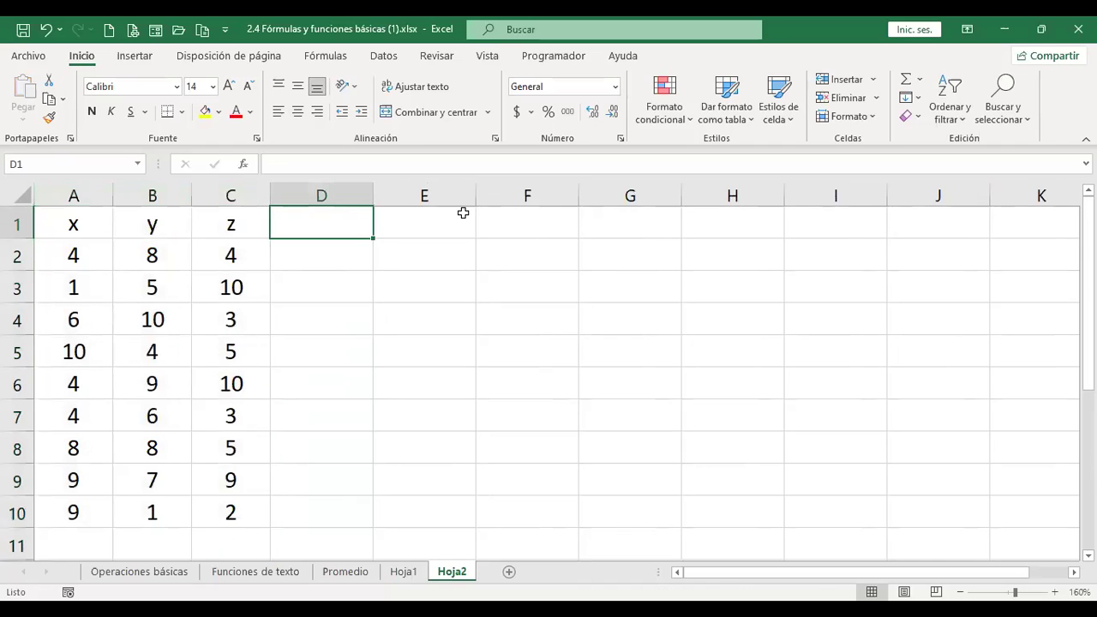
{"action": "key", "text": "ctrl+v"}
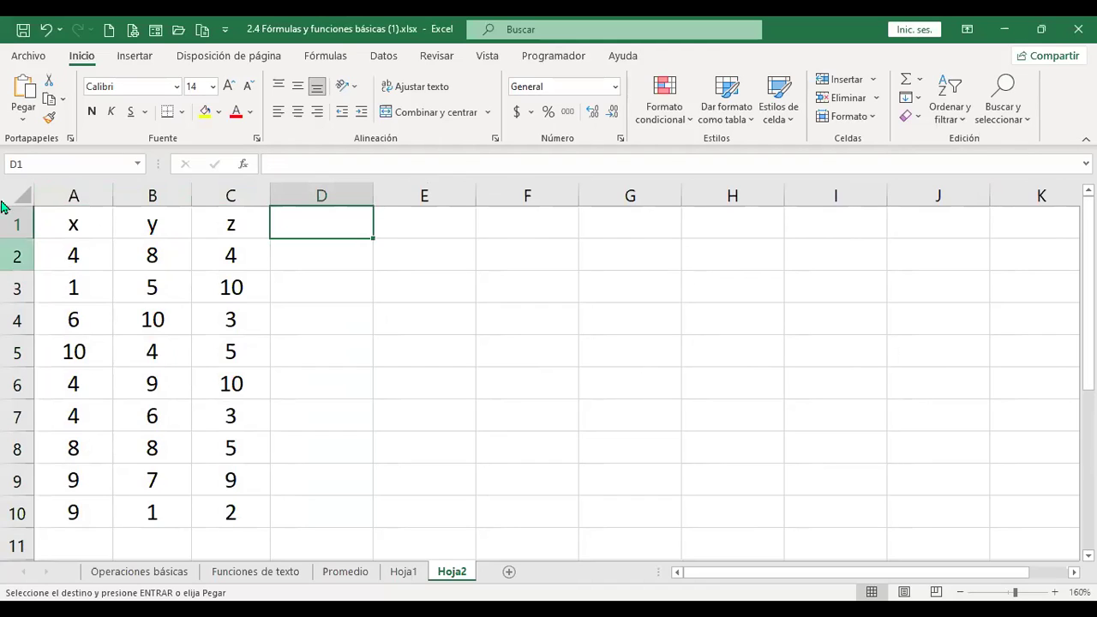
Paste the headers X+Y*Z through (X+Y)% into D1:I1 as formulas and number formats, centred.
{"action": "left_click", "coordinate": [23, 127]}
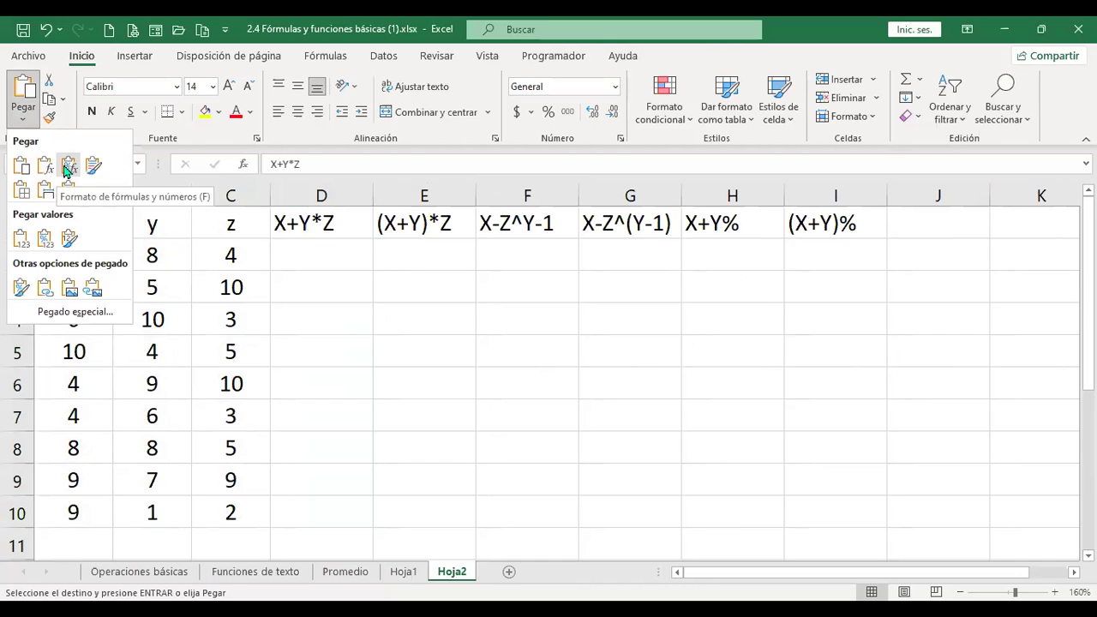
{"action": "left_click", "coordinate": [68, 171]}
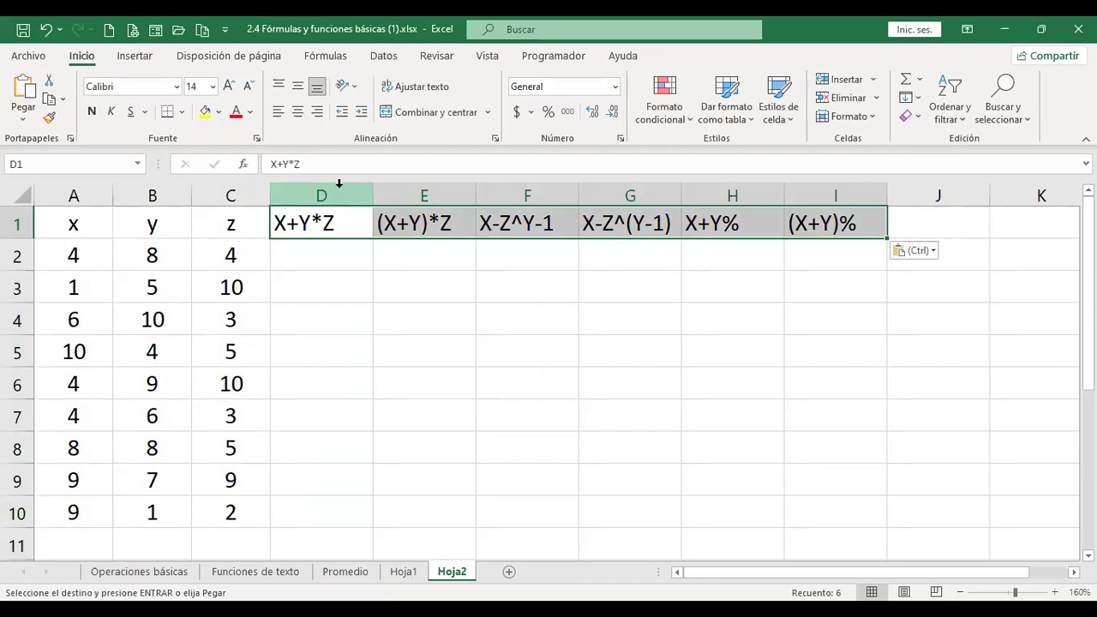
{"action": "left_click", "coordinate": [298, 112]}
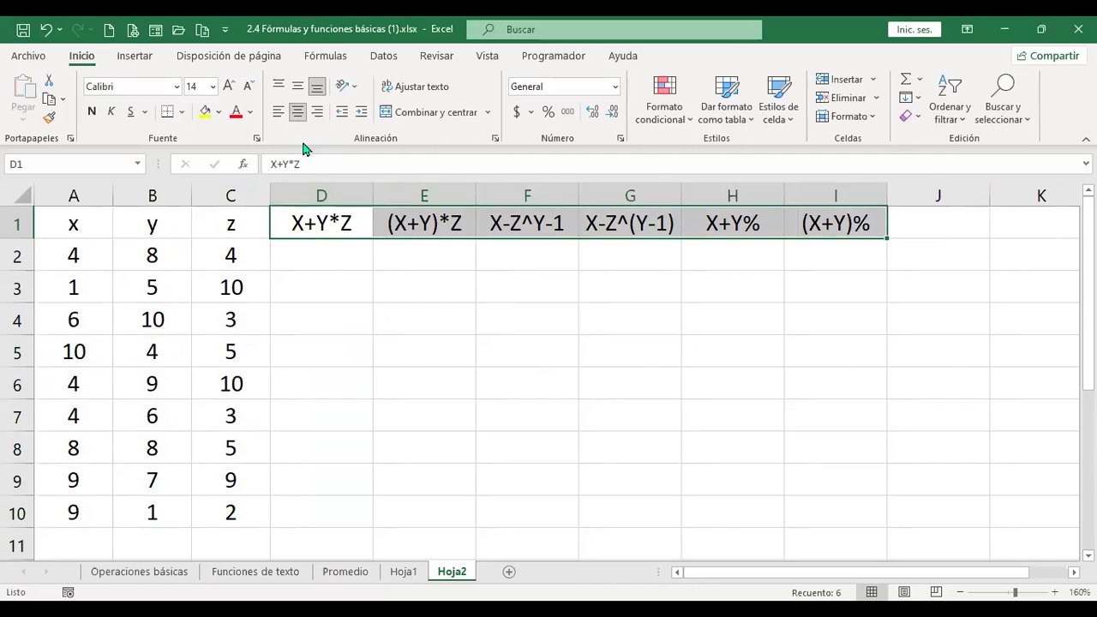
{"action": "left_click", "coordinate": [331, 259]}
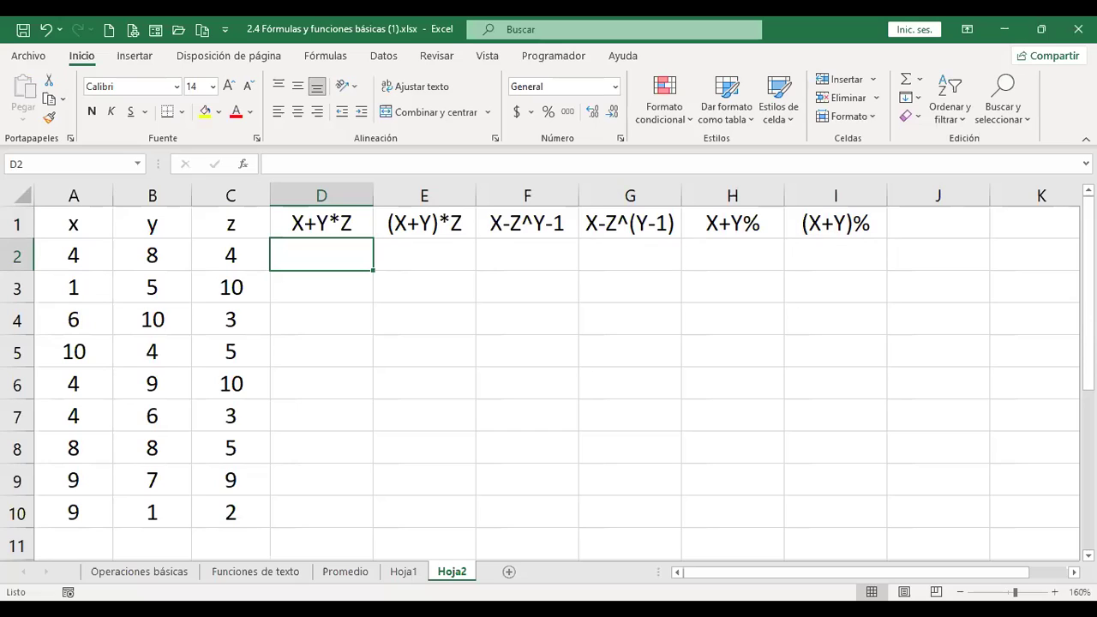
Enter =+A2+B2*C2 in D2, giving 36.
{"action": "type", "text": "+"}
{"action": "key", "text": "Left"}
{"action": "key", "text": "Left"}
{"action": "key", "text": "Left"}
{"action": "type", "text": "+"}
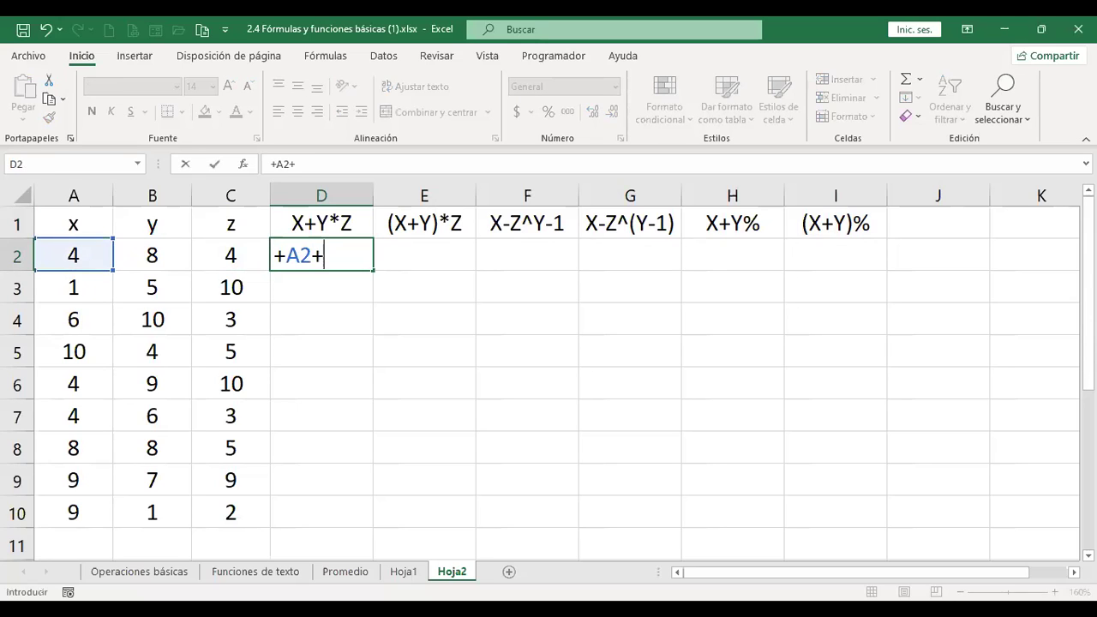
{"action": "key", "text": "Left"}
{"action": "key", "text": "Left"}
{"action": "type", "text": "*"}
{"action": "key", "text": "Left"}
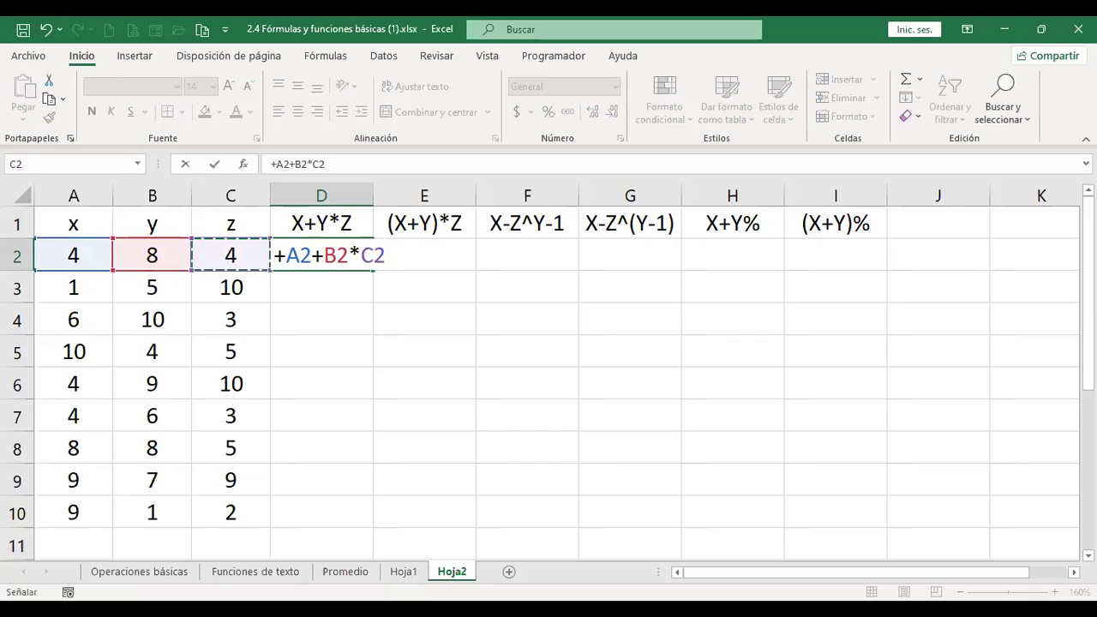
{"action": "key", "text": "Return"}
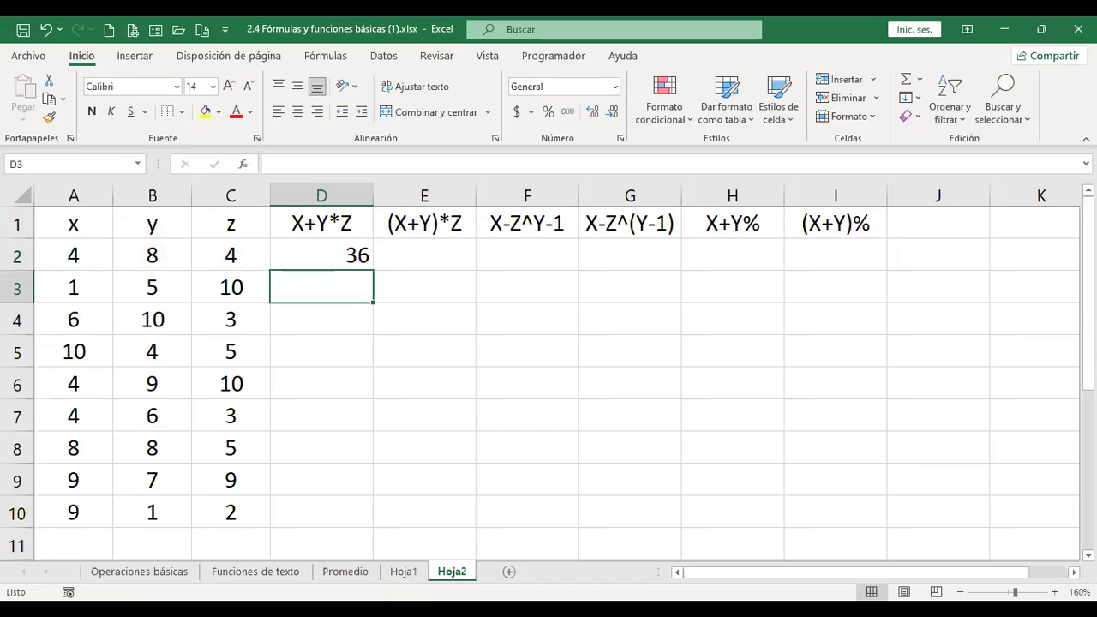
Centre the results area D2:I10 horizontally and vertically.
{"action": "left_click_drag", "start_coordinate": [321, 254], "coordinate": [835, 513]}
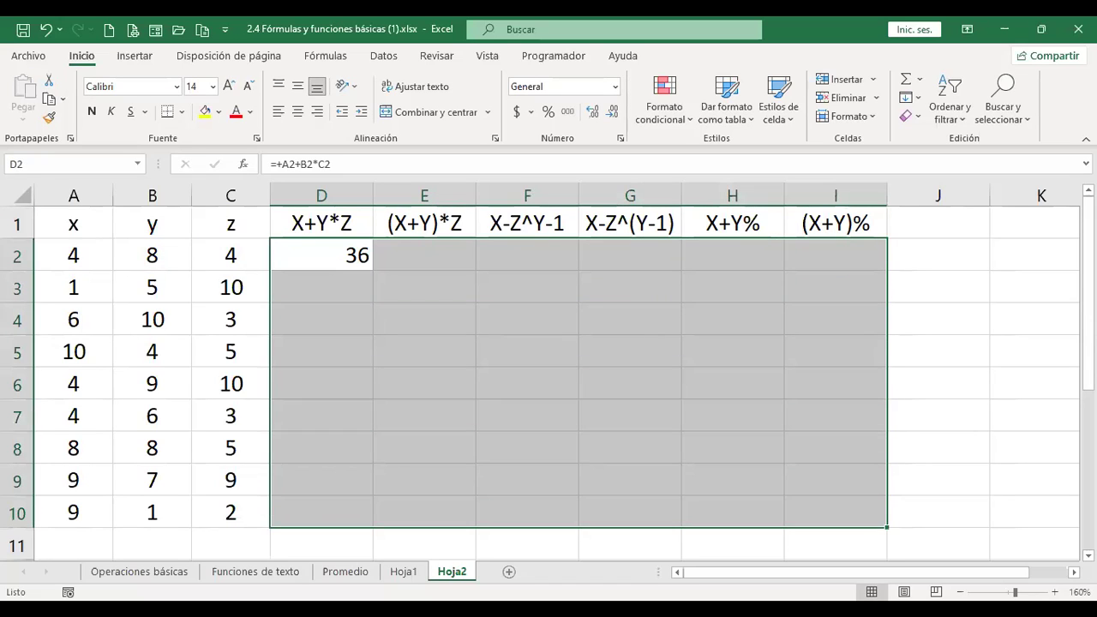
{"action": "left_click", "coordinate": [297, 111]}
{"action": "left_click", "coordinate": [297, 86]}
{"action": "left_click", "coordinate": [439, 250]}
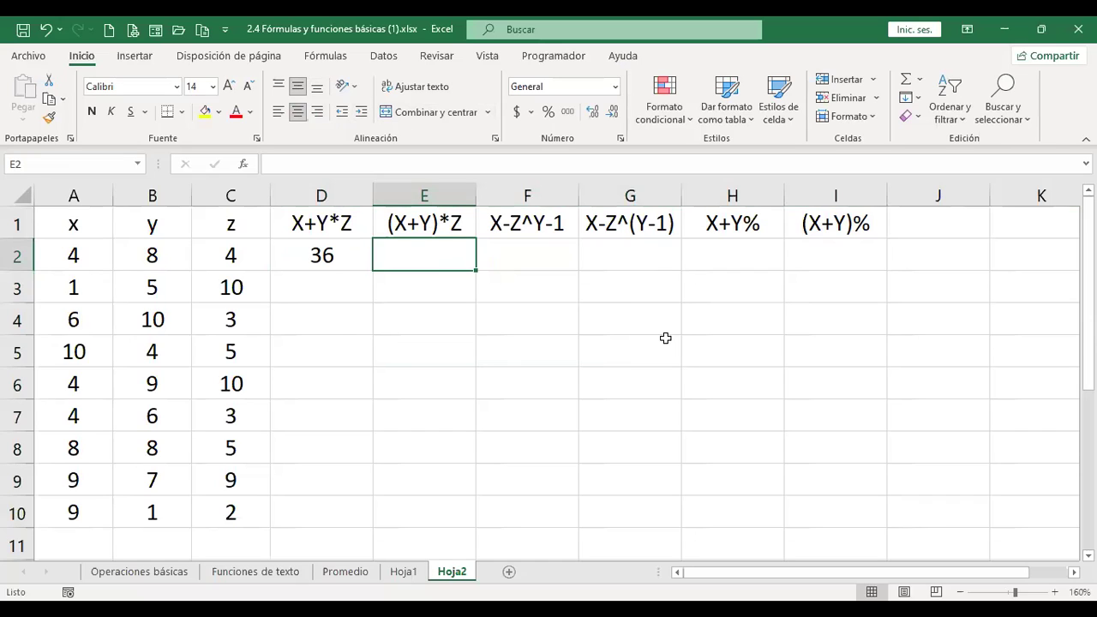
{"action": "key", "text": "Up"}
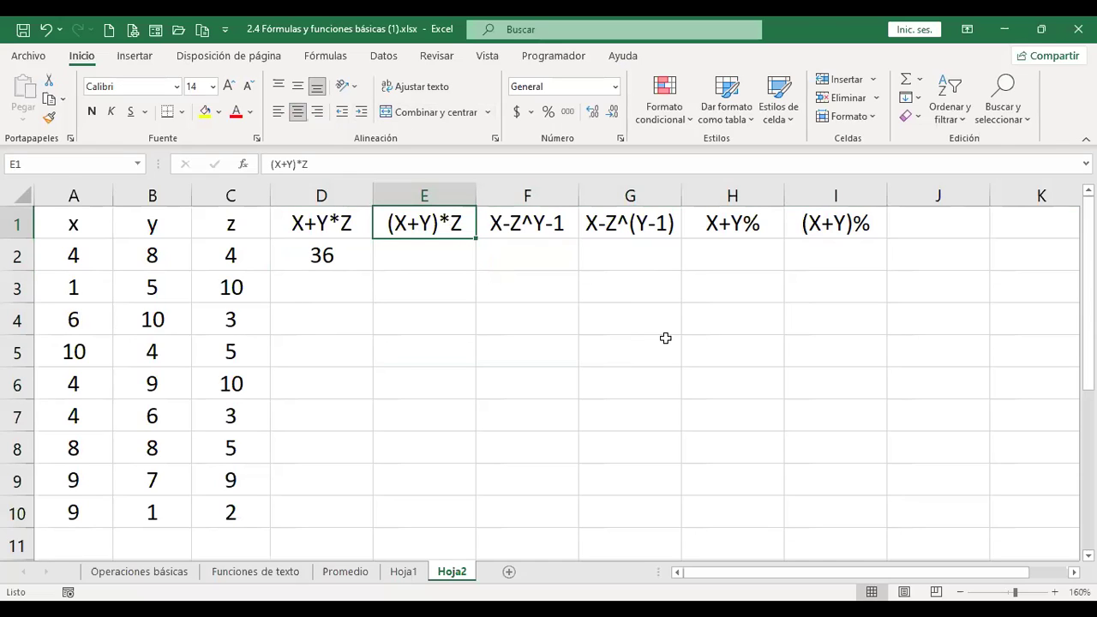
{"action": "key", "text": "Left"}
{"action": "key", "text": "Right"}
{"action": "key", "text": "Left"}
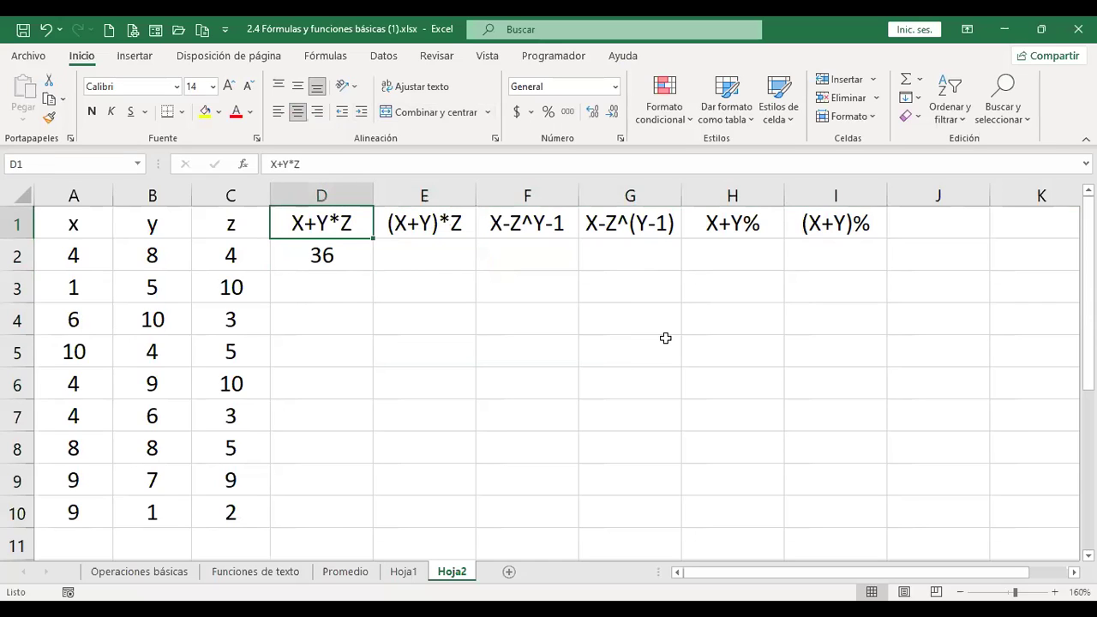
{"action": "key", "text": "Right"}
Enter =+(A2+B2)*C2 in E2, returning 48.
{"action": "key", "text": "Left"}
{"action": "key", "text": "Right"}
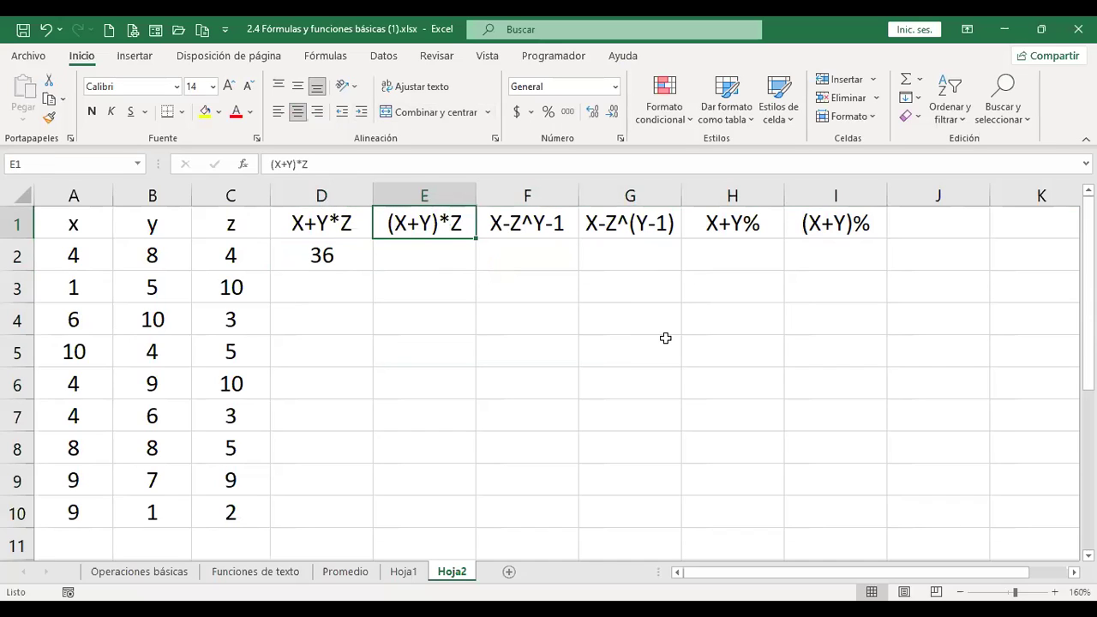
{"action": "key", "text": "Down"}
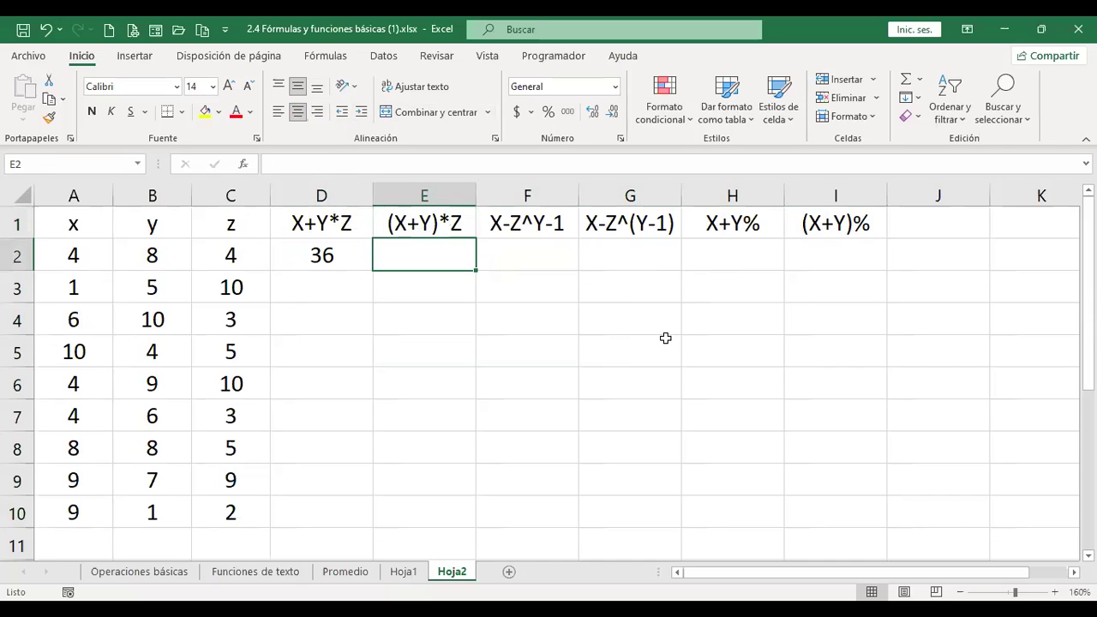
{"action": "type", "text": "+"}
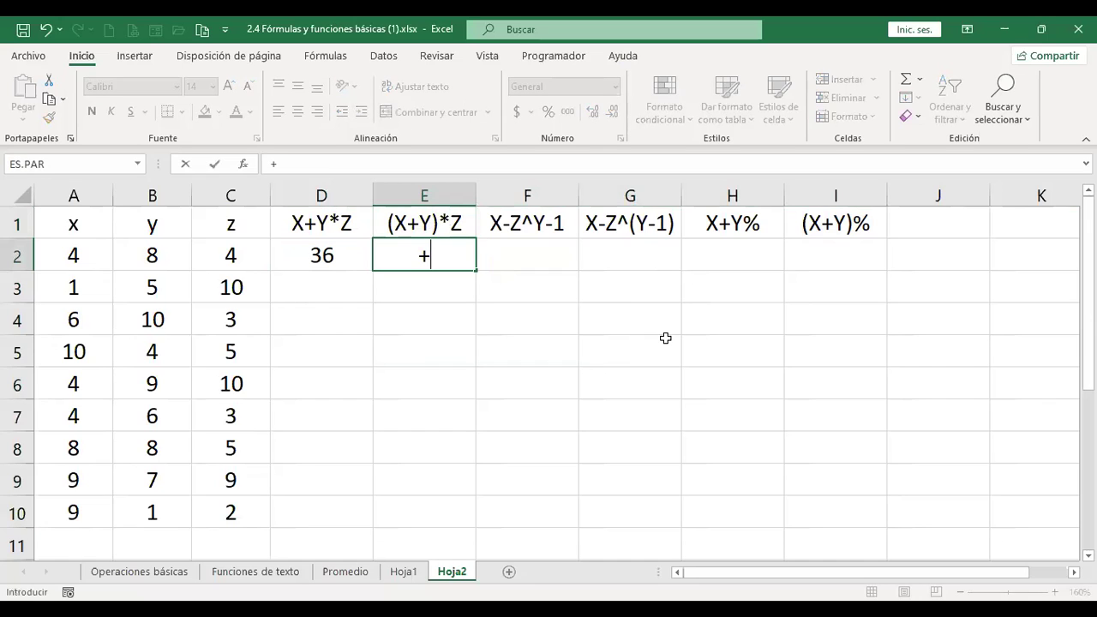
{"action": "type", "text": "("}
{"action": "key", "text": "Left"}
{"action": "key", "text": "Left"}
{"action": "key", "text": "Left"}
{"action": "key", "text": "Left"}
{"action": "type", "text": "+"}
{"action": "key", "text": "Left"}
{"action": "key", "text": "Left"}
{"action": "key", "text": "Left"}
{"action": "key", "text": "Left"}
{"action": "key", "text": "Right"}
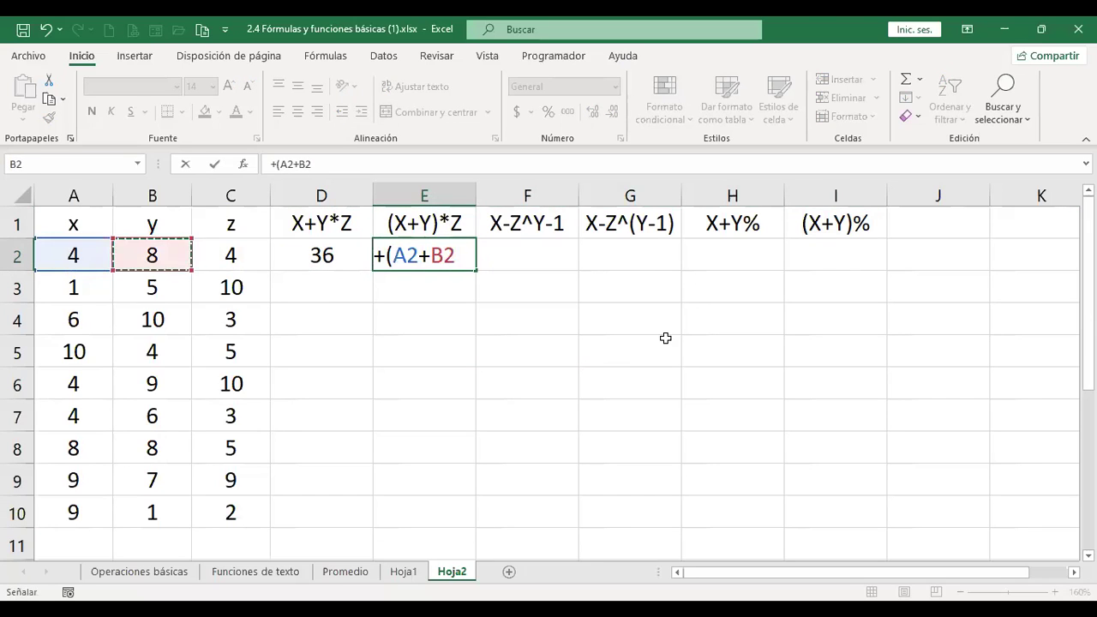
{"action": "type", "text": ")*"}
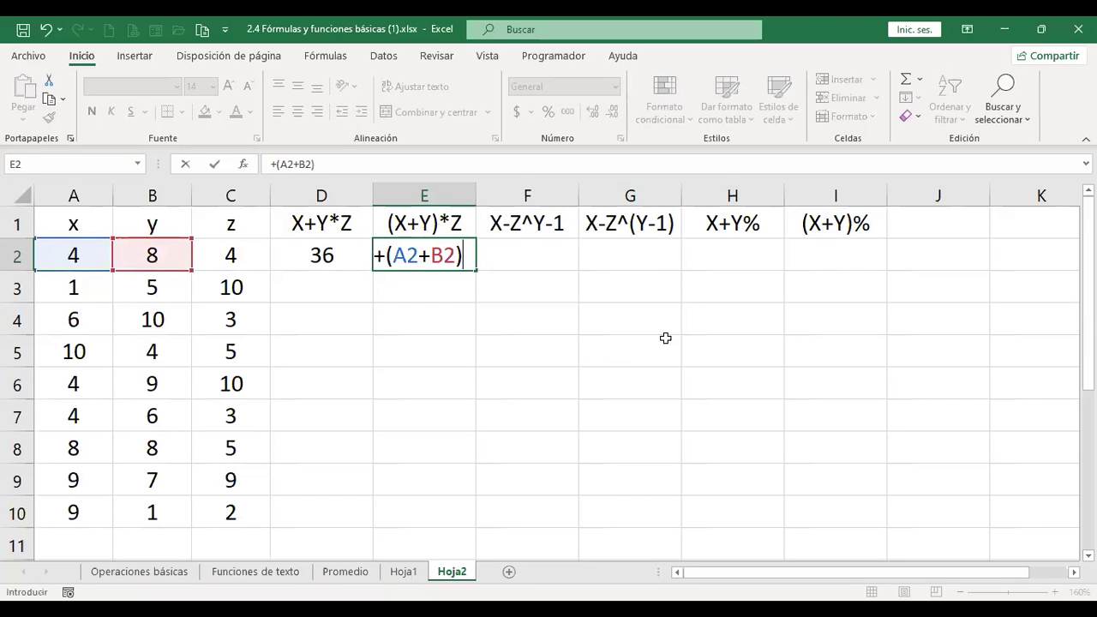
{"action": "key", "text": "Left"}
{"action": "key", "text": "Left"}
{"action": "key", "text": "Left"}
{"action": "key", "text": "Right"}
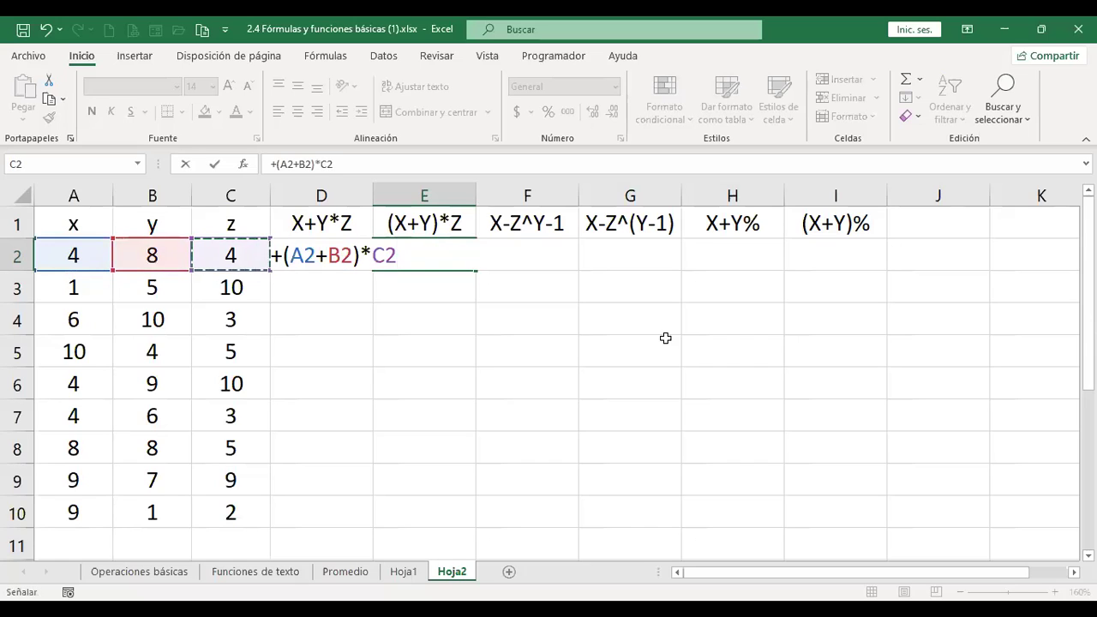
{"action": "key", "text": "Return"}
{"action": "key", "text": "Up"}
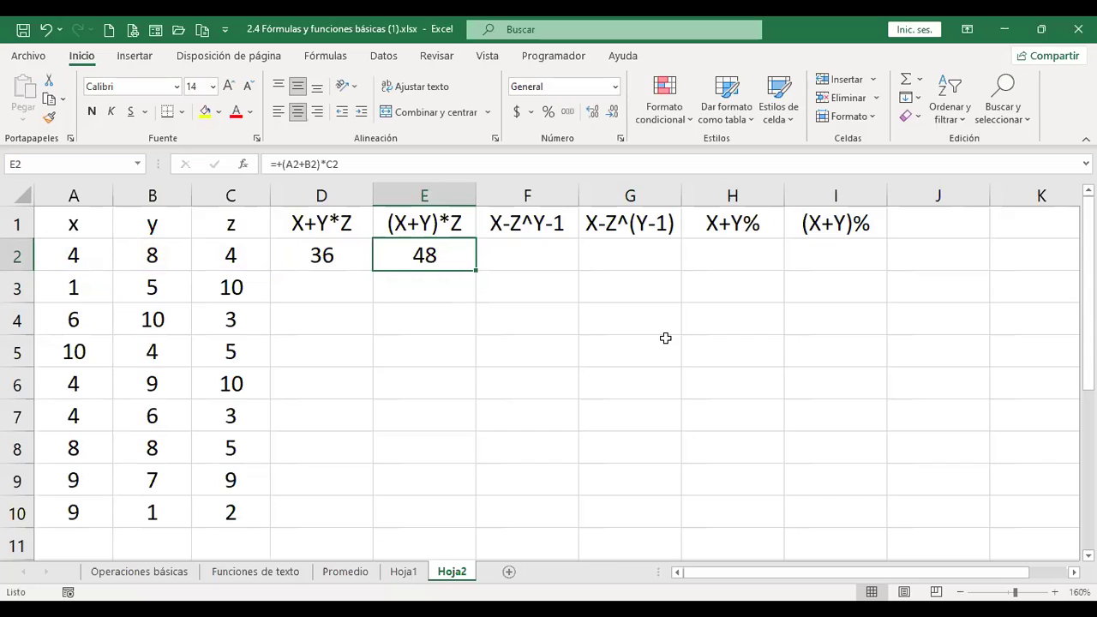
Enter =+A2-C2^B2-1 in F2, which returns -65533.
{"action": "key", "text": "Right"}
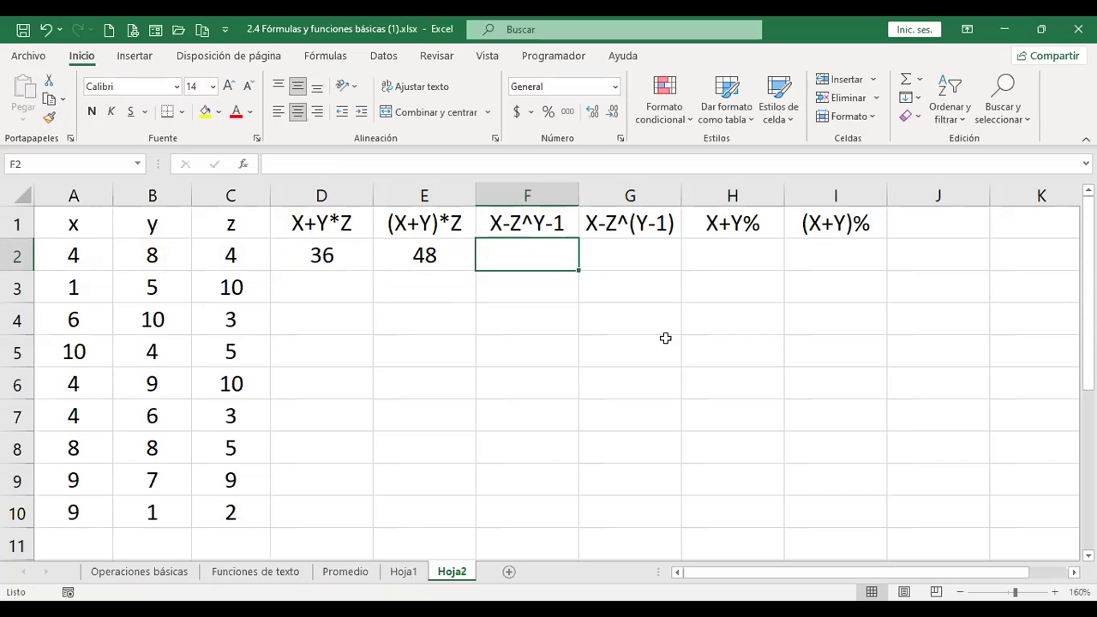
{"action": "type", "text": "+"}
{"action": "key", "text": "Left"}
{"action": "key", "text": "Left"}
{"action": "key", "text": "Left"}
{"action": "key", "text": "Left"}
{"action": "key", "text": "Left"}
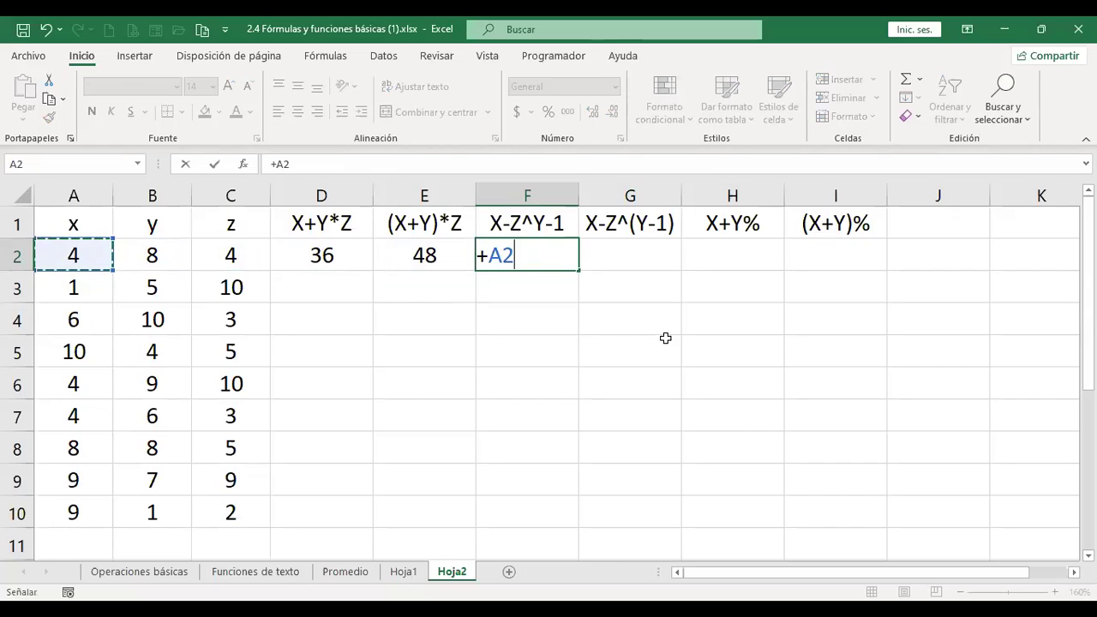
{"action": "type", "text": "-"}
{"action": "key", "text": "Left"}
{"action": "key", "text": "Left"}
{"action": "key", "text": "Left"}
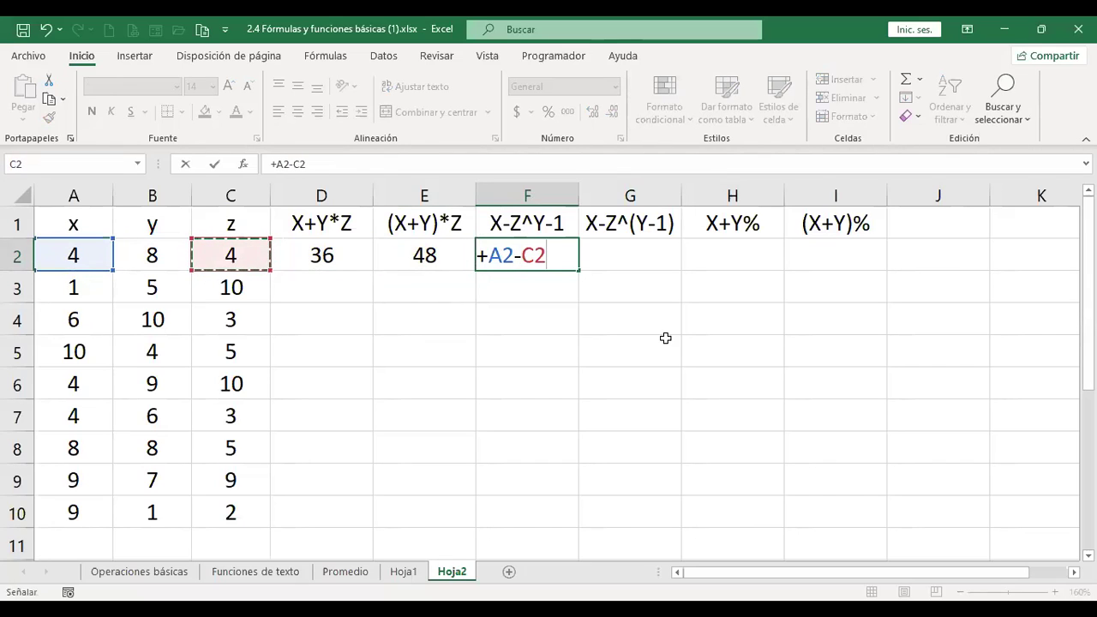
{"action": "type", "text": "^"}
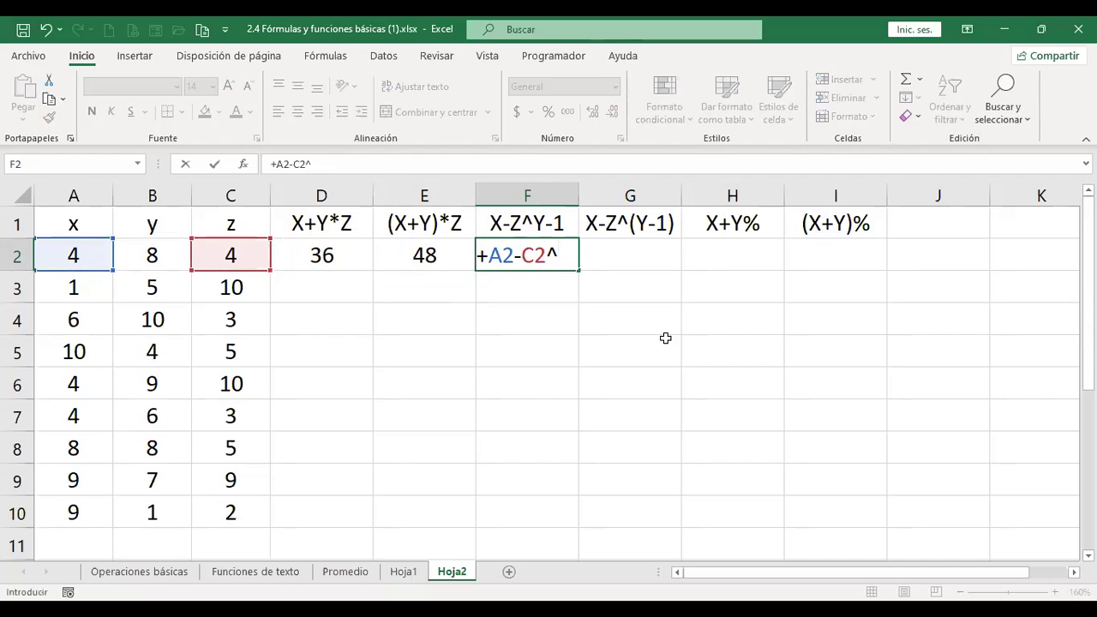
{"action": "key", "text": "Left"}
{"action": "key", "text": "Left"}
{"action": "key", "text": "Left"}
{"action": "key", "text": "Left"}
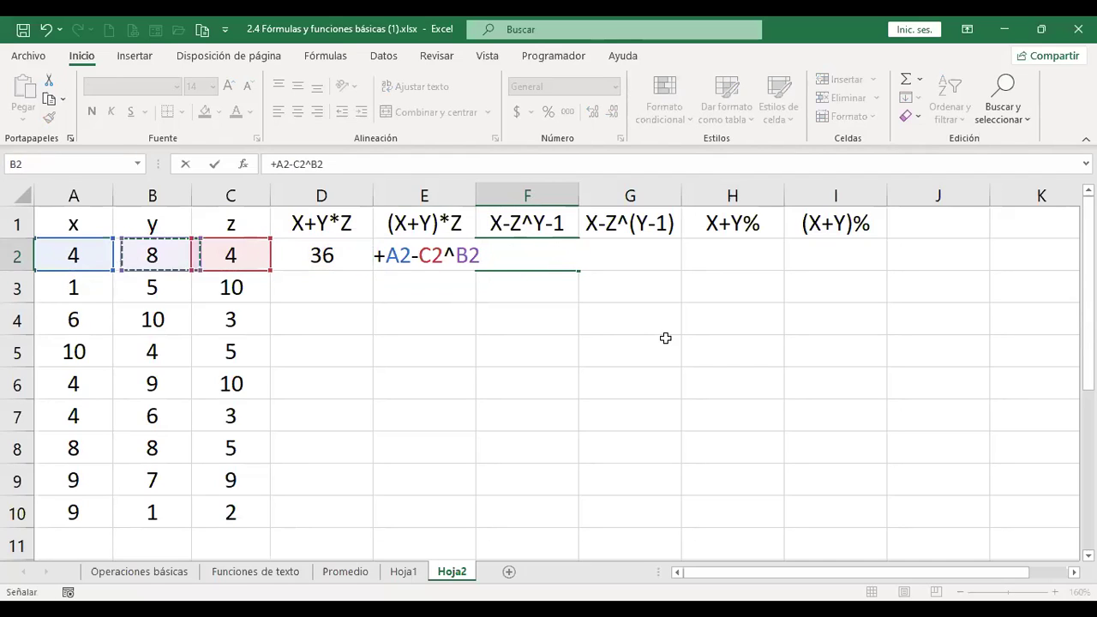
{"action": "type", "text": "-1"}
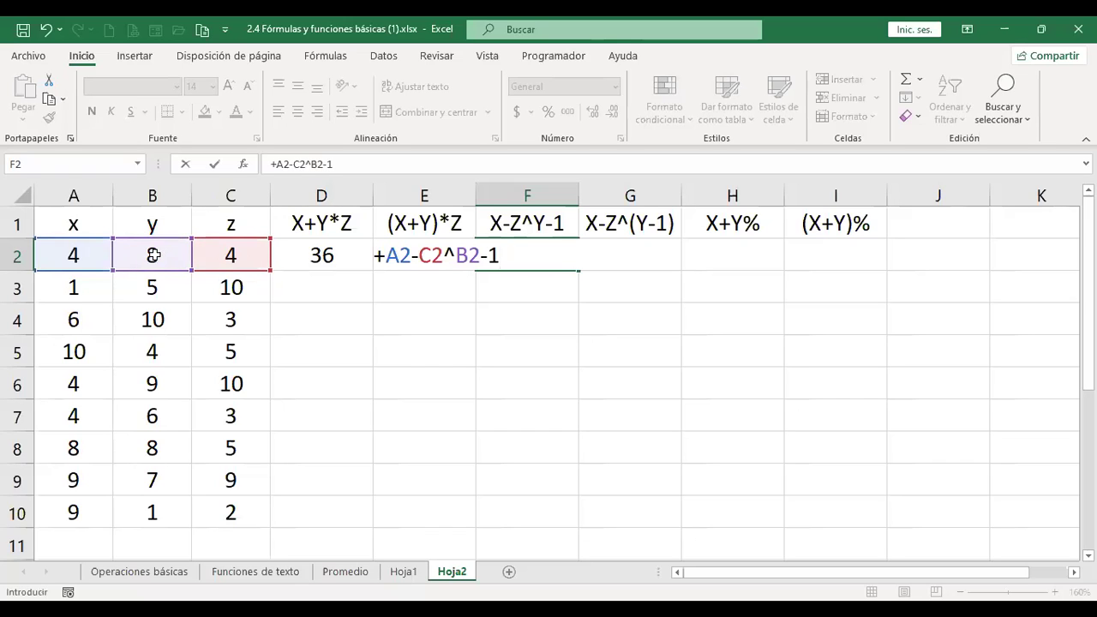
{"action": "key", "text": "Return"}
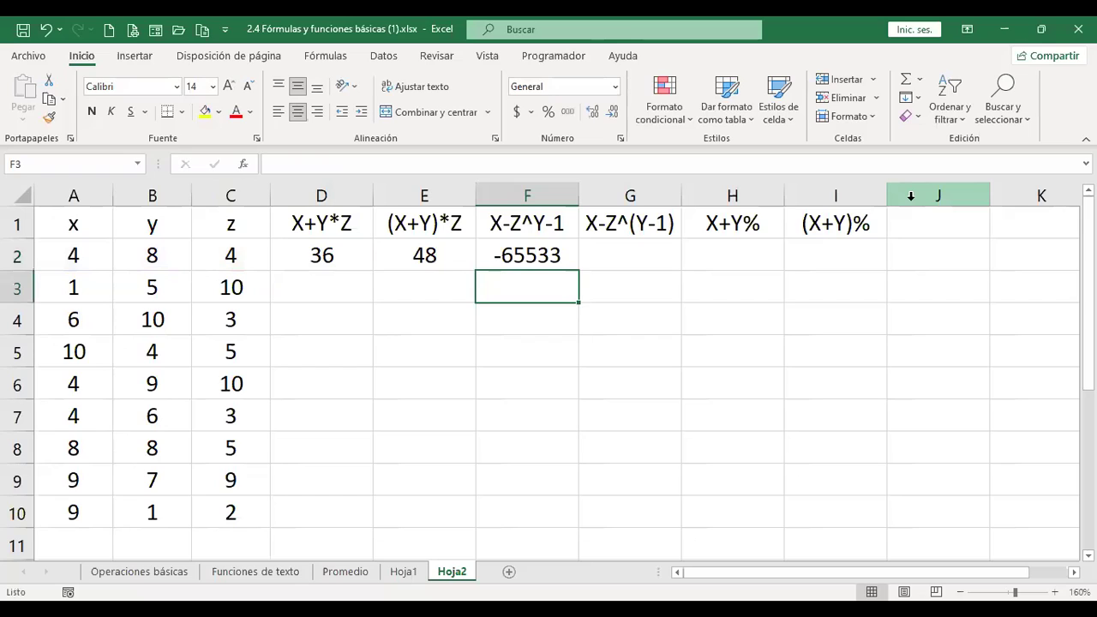
{"action": "key", "text": "Up"}
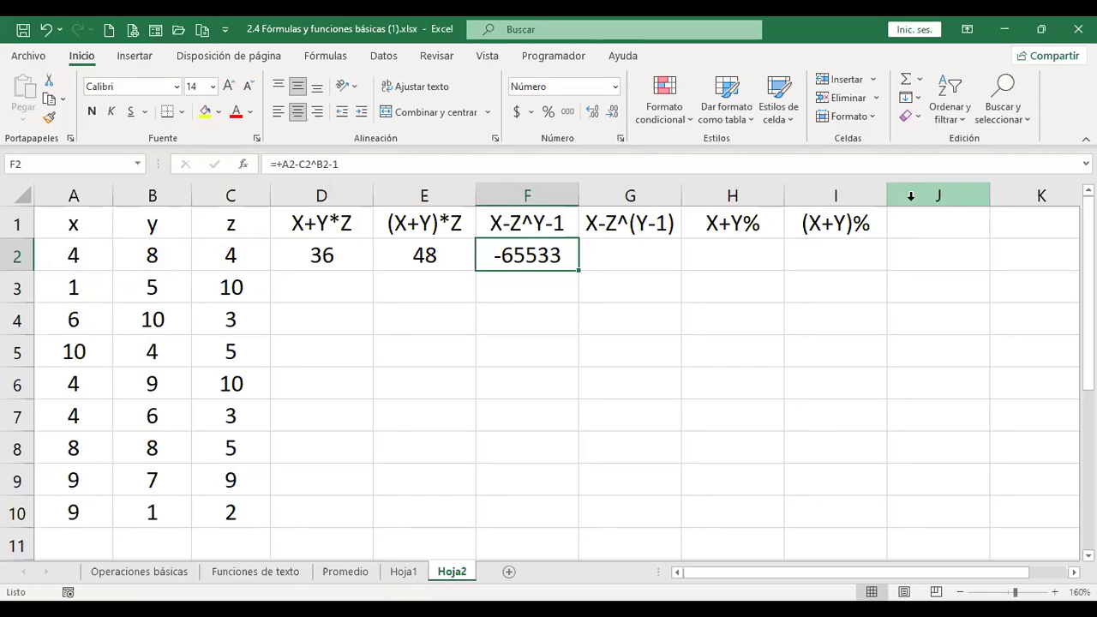
{"action": "key", "text": "Right"}
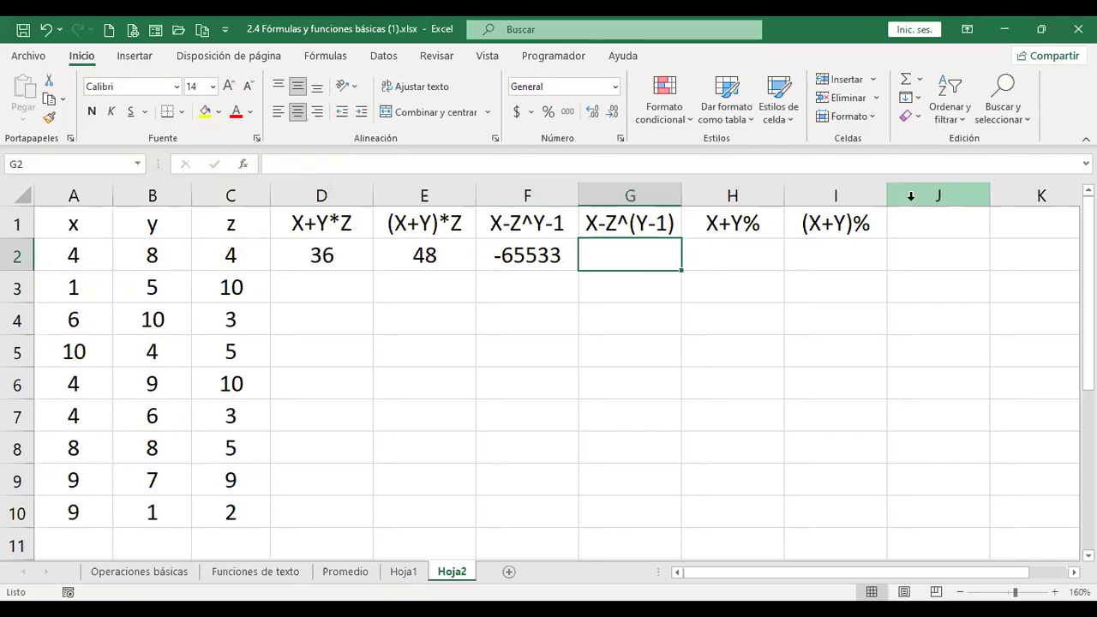
Enter =+A2-C2^(B2-1) in G2, returning -16380.
{"action": "key", "text": "Left"}
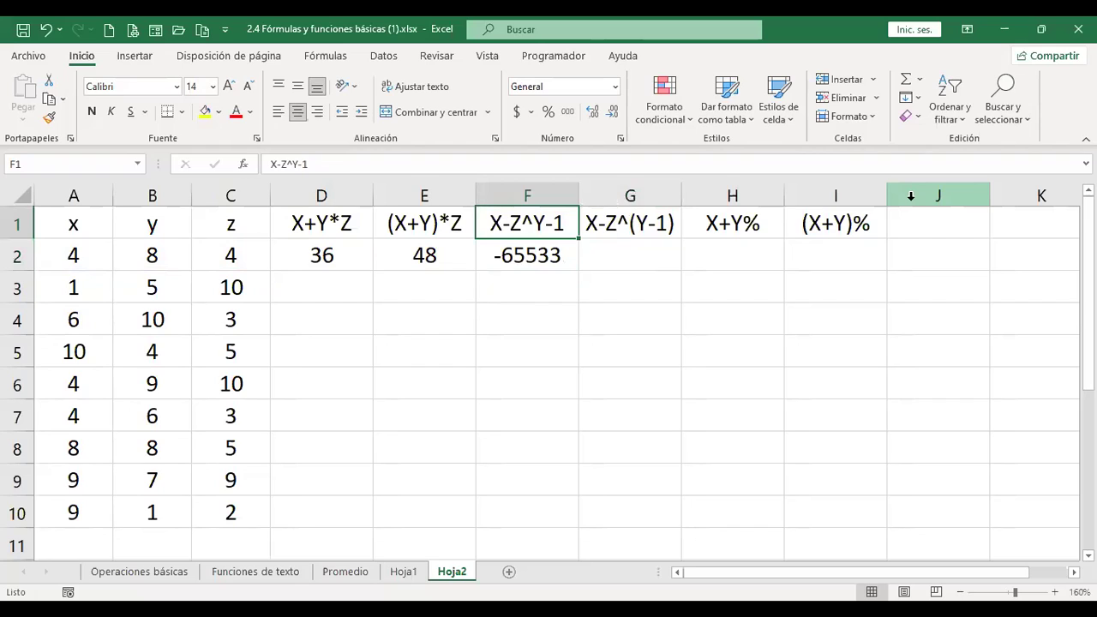
{"action": "key", "text": "Right"}
{"action": "key", "text": "Down"}
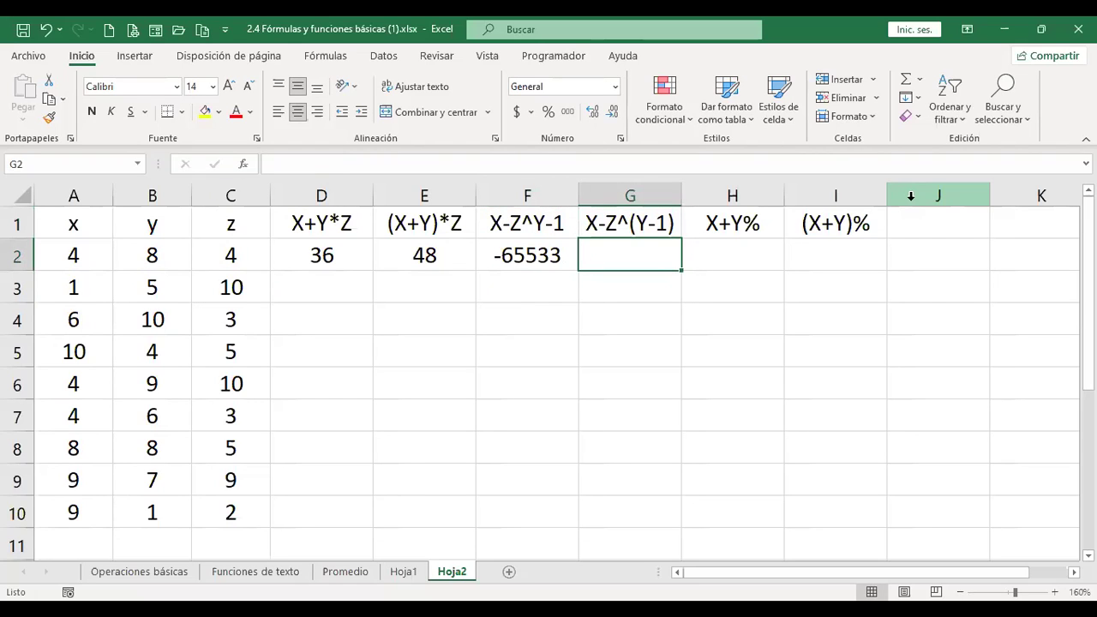
{"action": "key", "text": "Up"}
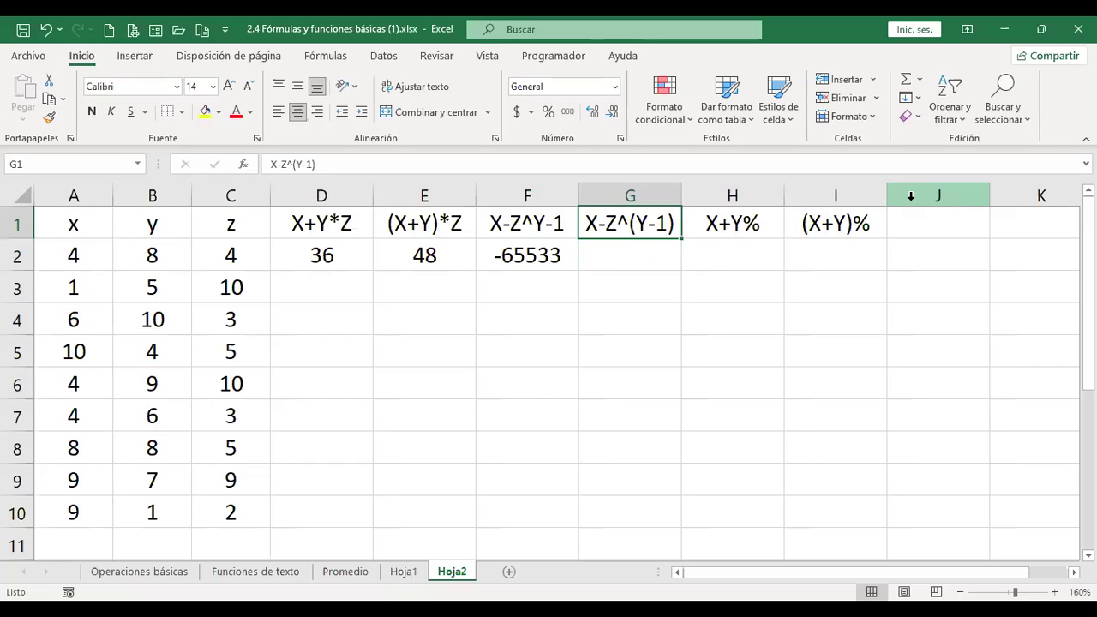
{"action": "key", "text": "Down"}
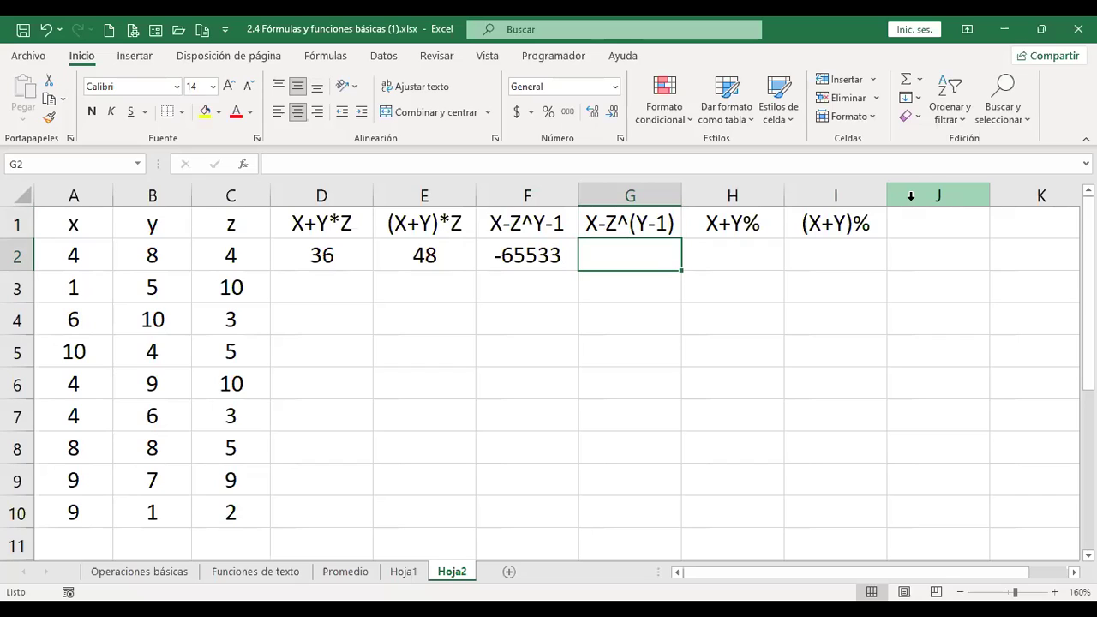
{"action": "type", "text": "+"}
{"action": "key", "text": "Left"}
{"action": "key", "text": "Left"}
{"action": "key", "text": "Left"}
{"action": "key", "text": "Left"}
{"action": "key", "text": "Left"}
{"action": "key", "text": "Left"}
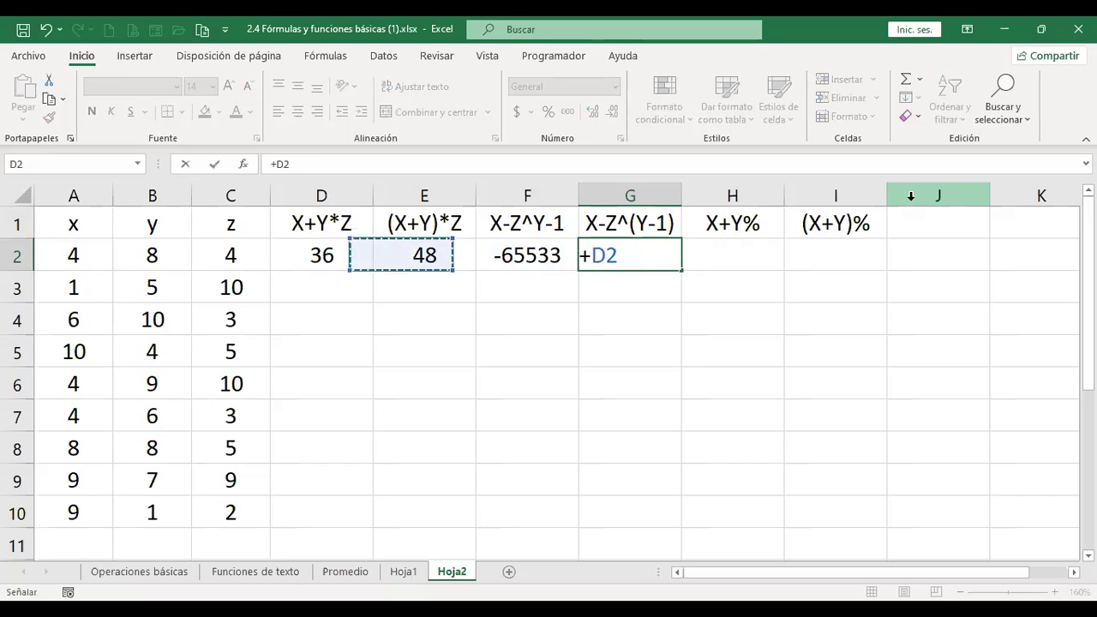
{"action": "type", "text": "-"}
{"action": "key", "text": "Left"}
{"action": "key", "text": "Left"}
{"action": "key", "text": "Left"}
{"action": "key", "text": "Left"}
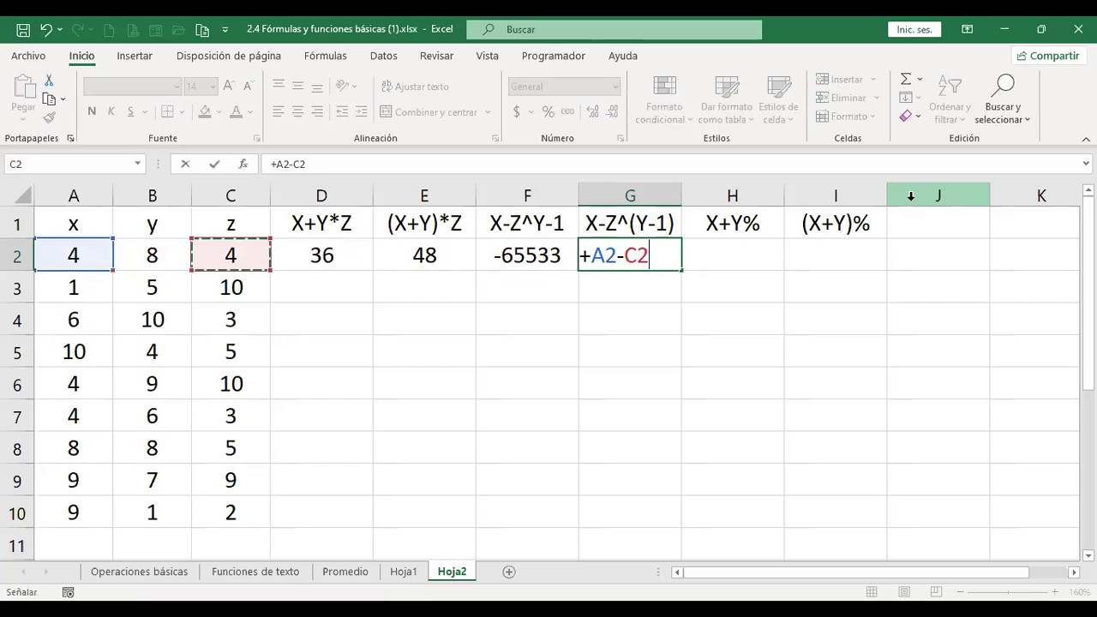
{"action": "type", "text": "^"}
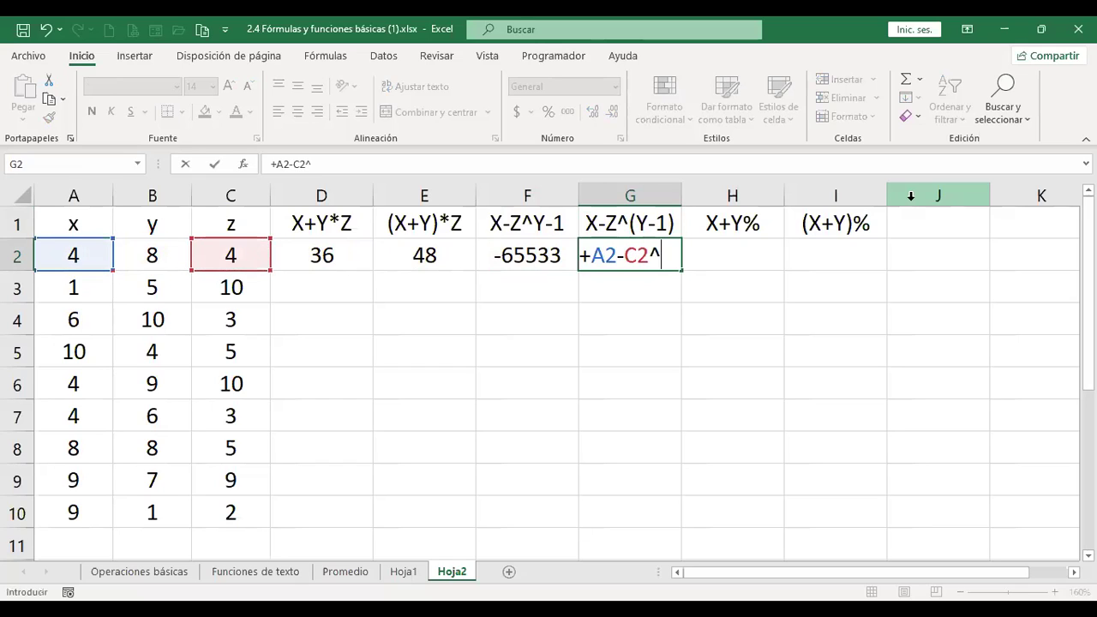
{"action": "type", "text": "("}
{"action": "key", "text": "Left"}
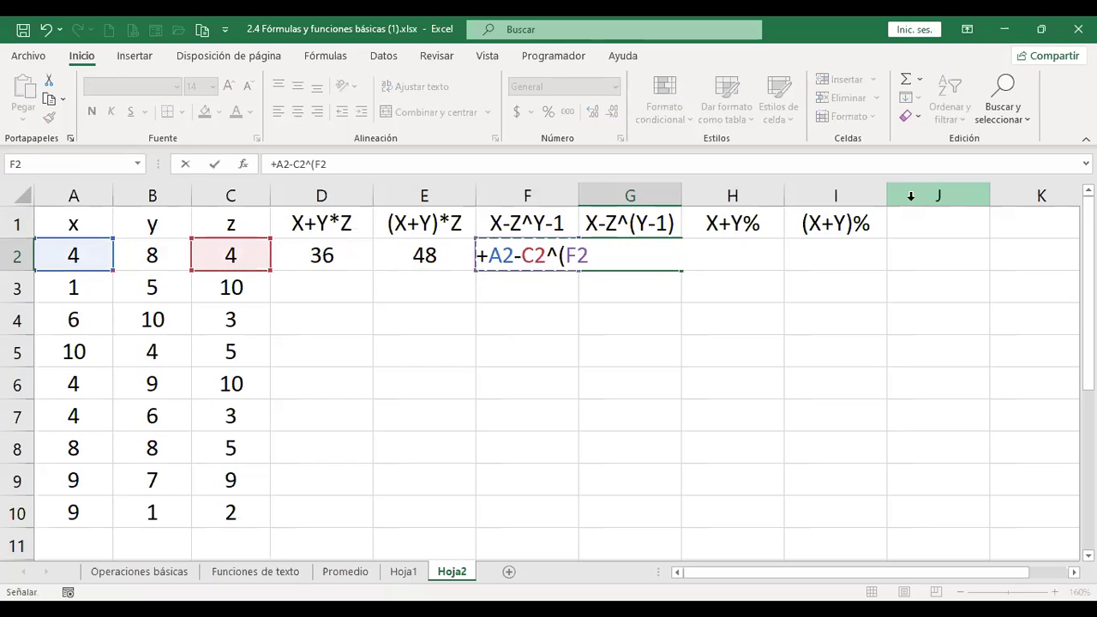
{"action": "key", "text": "Left"}
{"action": "key", "text": "Left"}
{"action": "key", "text": "Left"}
{"action": "key", "text": "Left"}
{"action": "type", "text": "-1"}
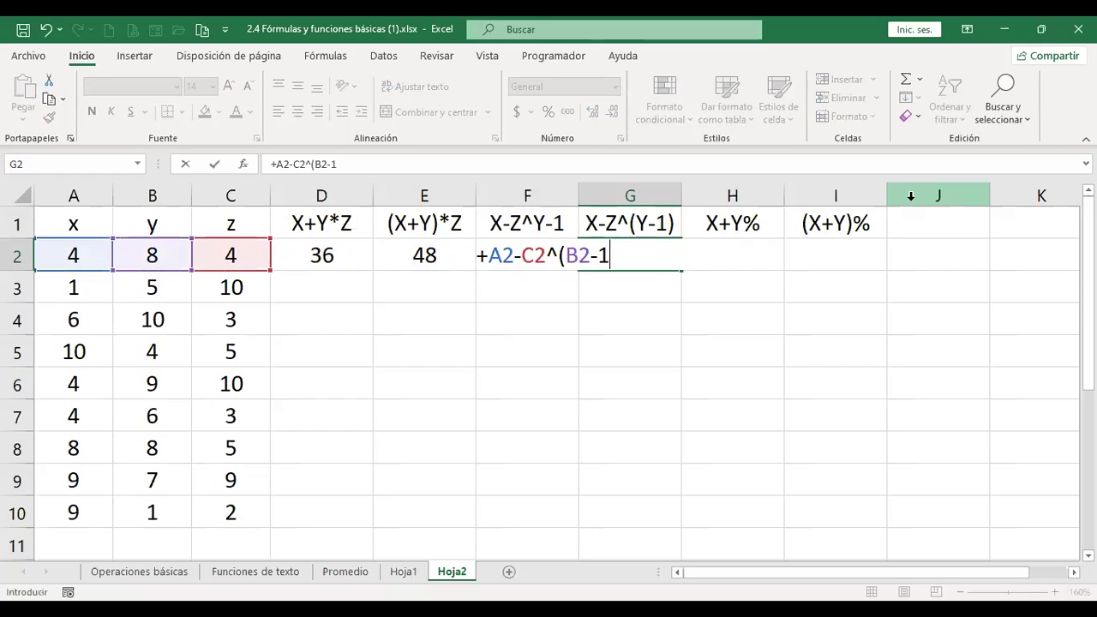
{"action": "type", "text": ")"}
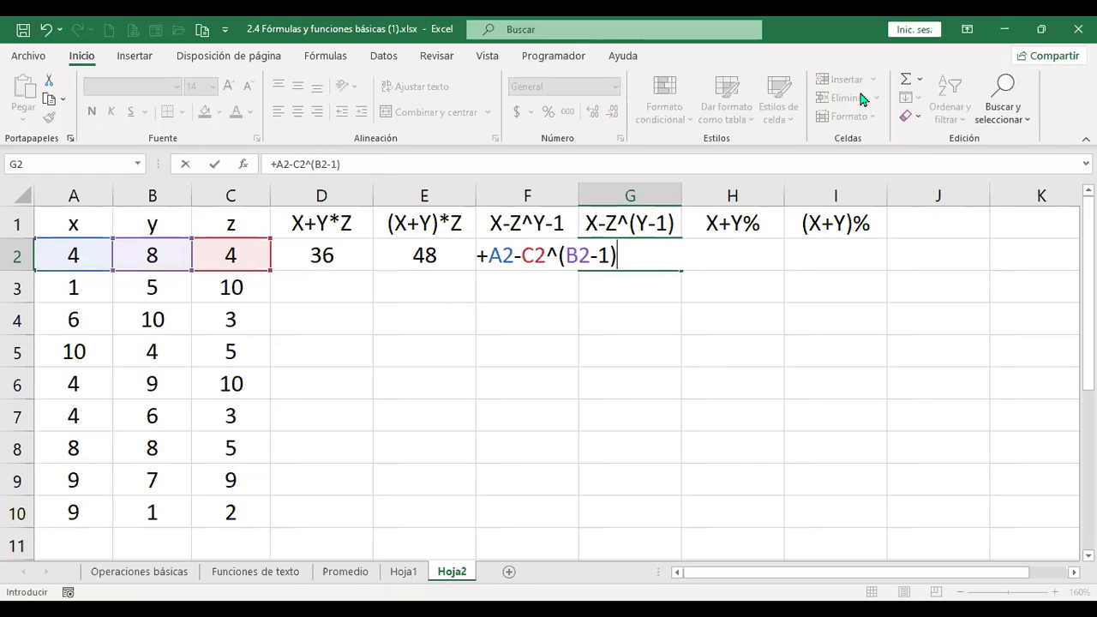
{"action": "key", "text": "Return"}
Select F2:G2 to compare the two exponent results.
{"action": "key", "text": "Up"}
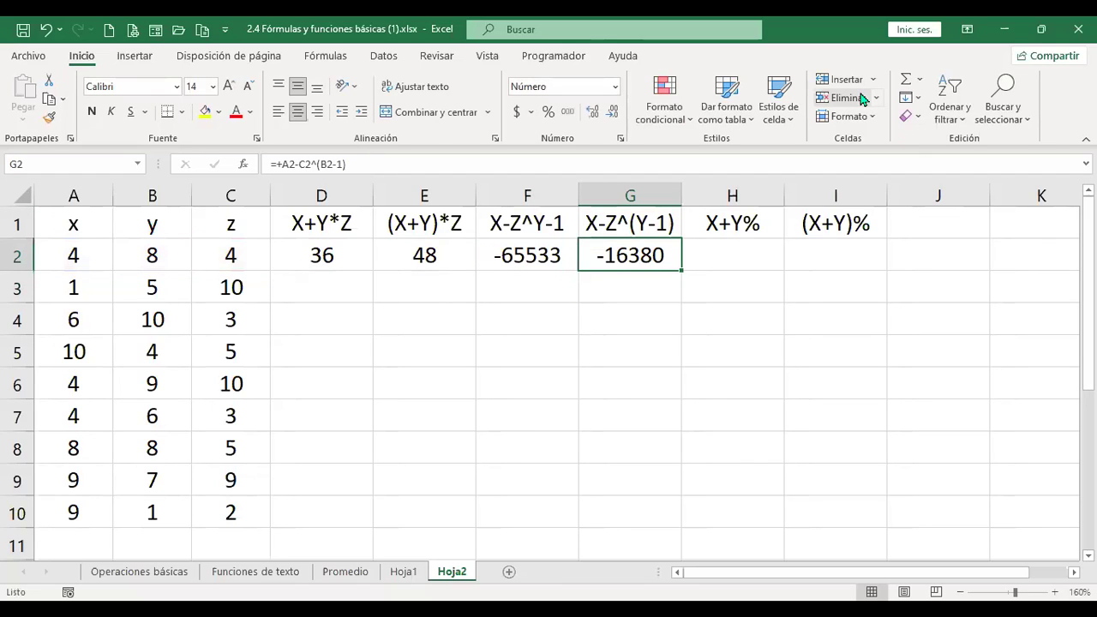
{"action": "key", "text": "Left"}
{"action": "key", "text": "shift+Right"}
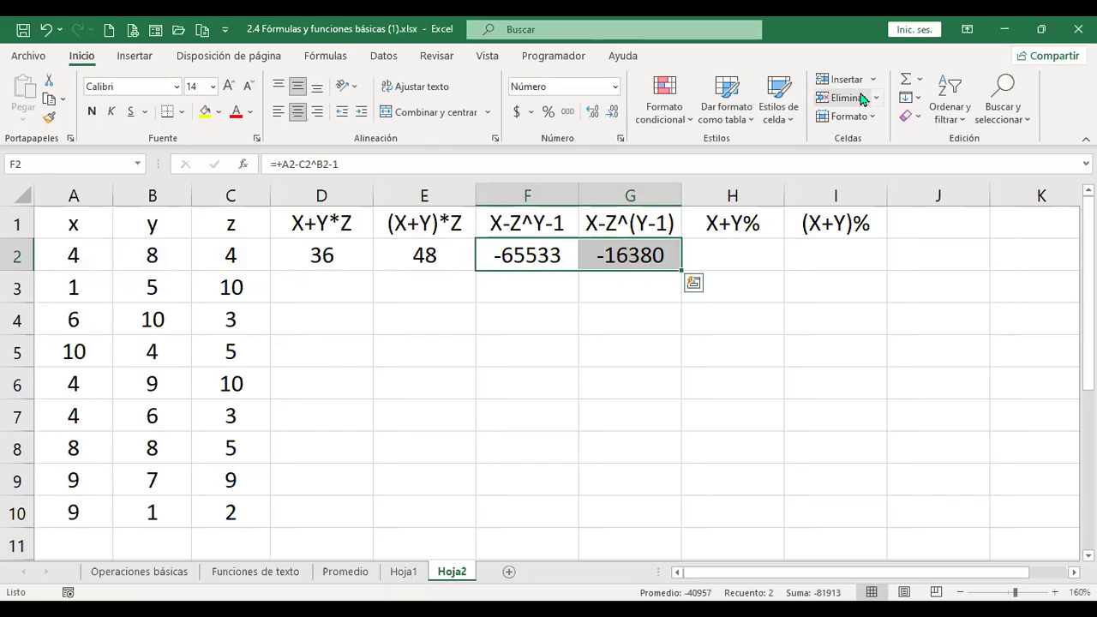
Enter the sum =+A2+B2 in H2.
{"action": "key", "text": "Right"}
{"action": "key", "text": "Right"}
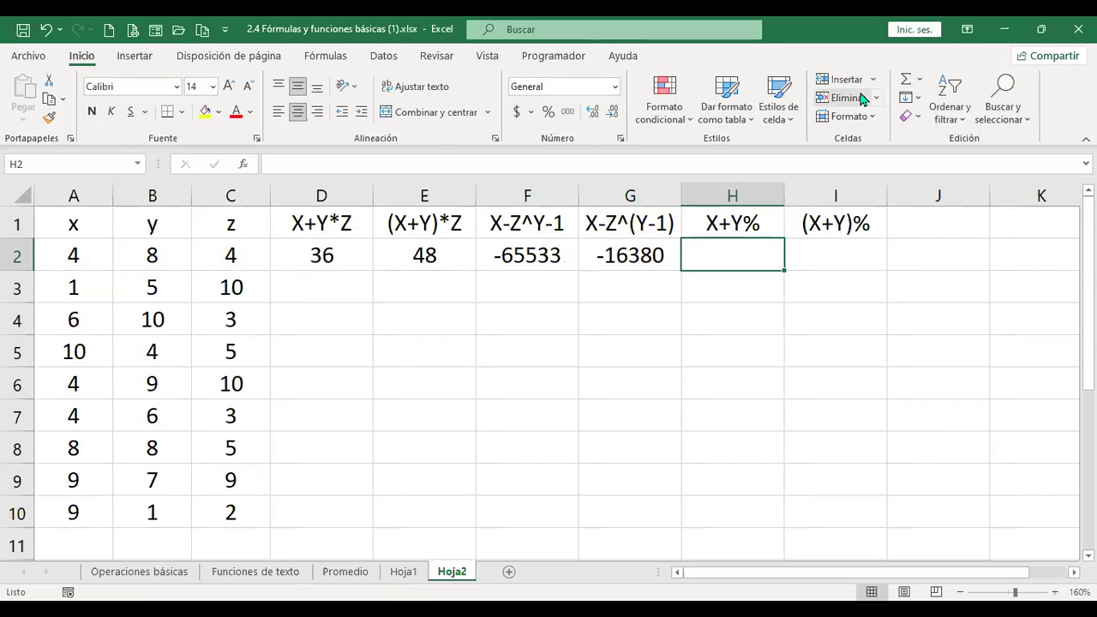
{"action": "type", "text": "+"}
{"action": "key", "text": "Left"}
{"action": "key", "text": "Left"}
{"action": "key", "text": "Left"}
{"action": "key", "text": "Left"}
{"action": "key", "text": "Left"}
{"action": "key", "text": "Left"}
{"action": "key", "text": "Left"}
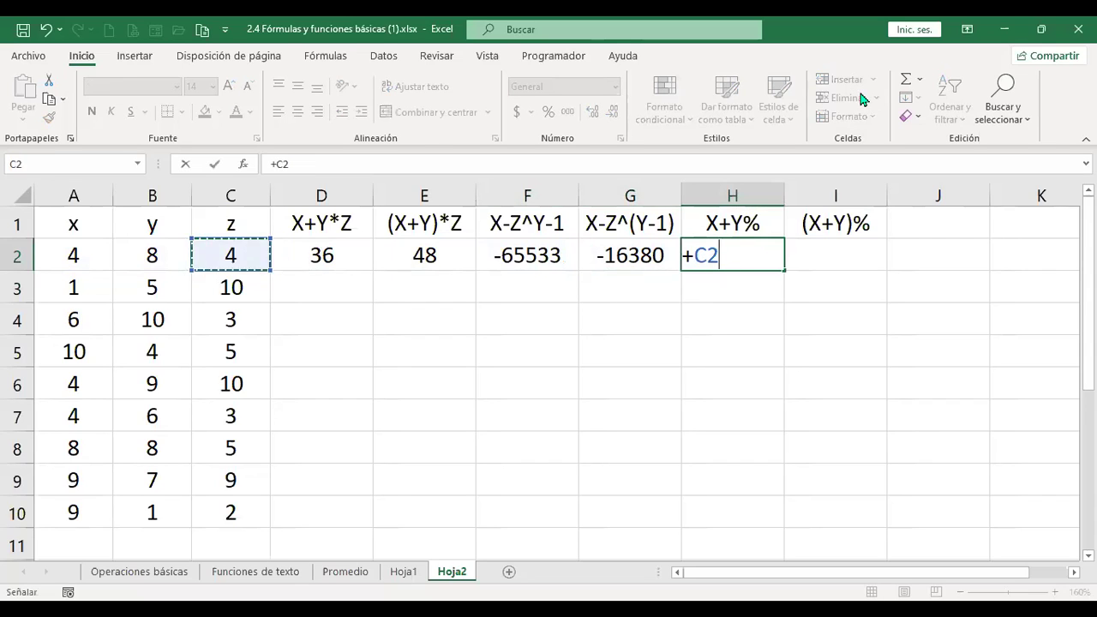
{"action": "type", "text": "+"}
{"action": "key", "text": "Left"}
{"action": "key", "text": "Left"}
{"action": "key", "text": "Left"}
{"action": "key", "text": "Left"}
{"action": "key", "text": "Left"}
{"action": "key", "text": "Left"}
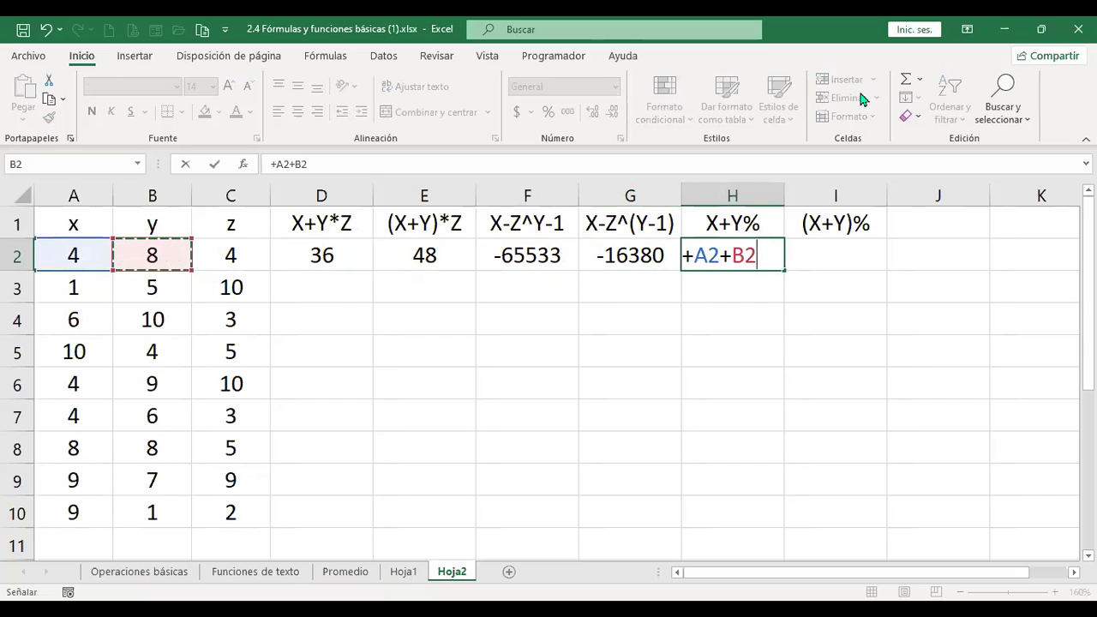
{"action": "key", "text": "Return"}
{"action": "key", "text": "Up"}
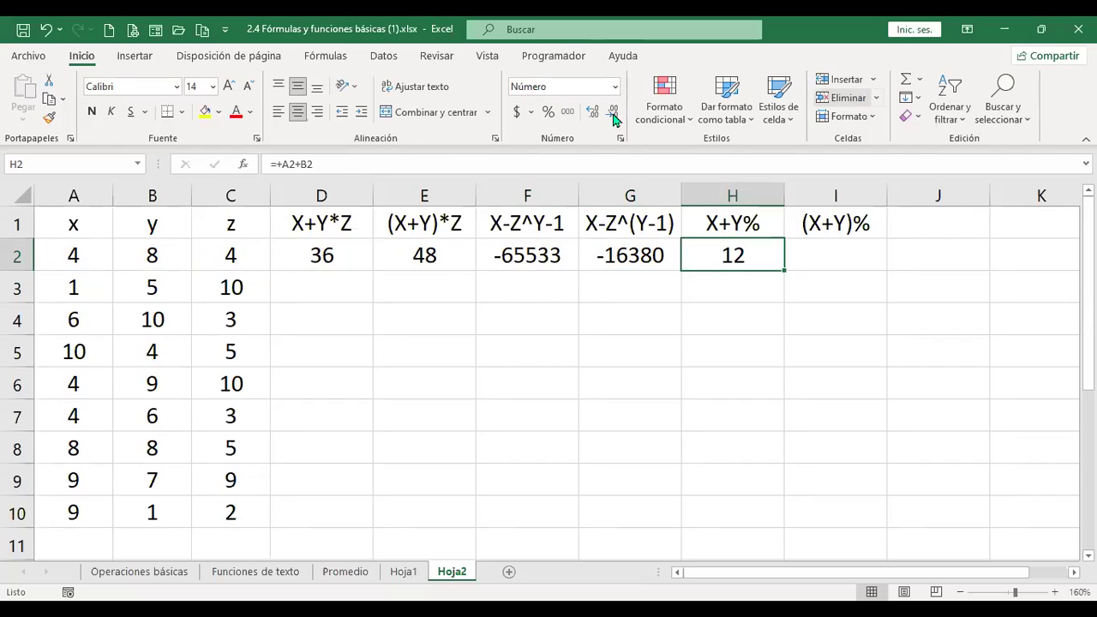
Append % so H2 reads =+A2+B2%, returning 4.
{"action": "left_click", "coordinate": [336, 167]}
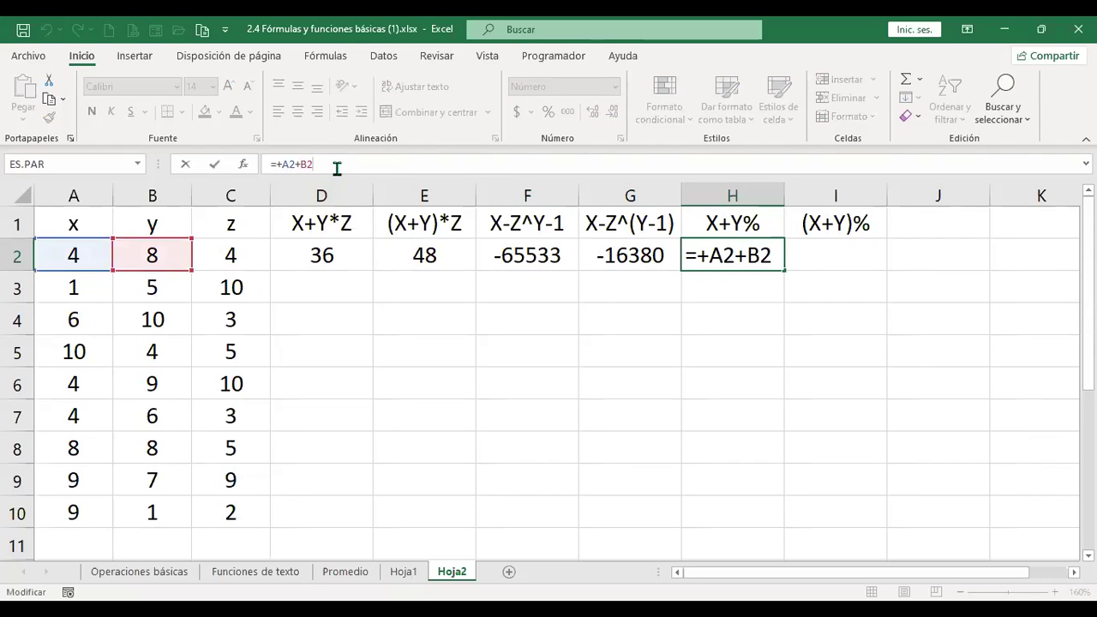
{"action": "type", "text": "&"}
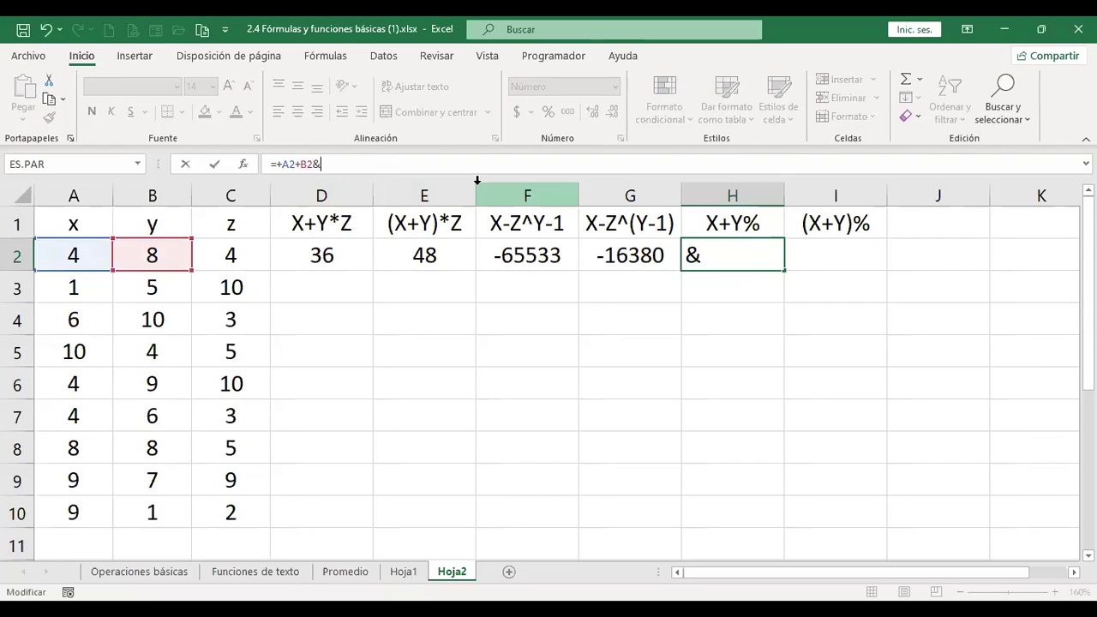
{"action": "key", "text": "BackSpace"}
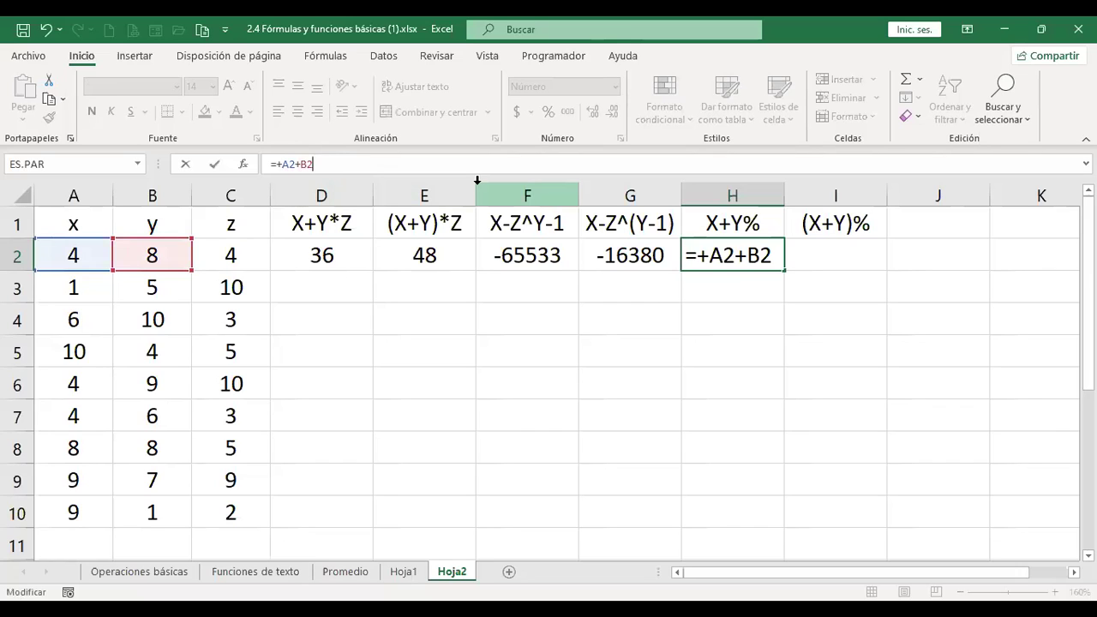
{"action": "type", "text": "%"}
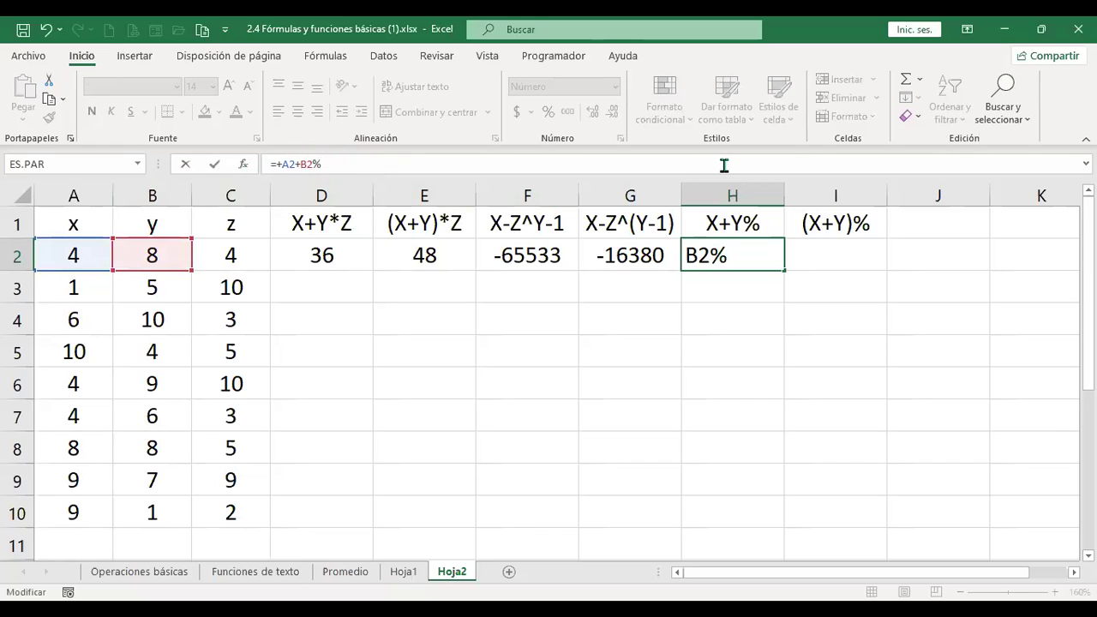
{"action": "key", "text": "Return"}
{"action": "key", "text": "Up"}
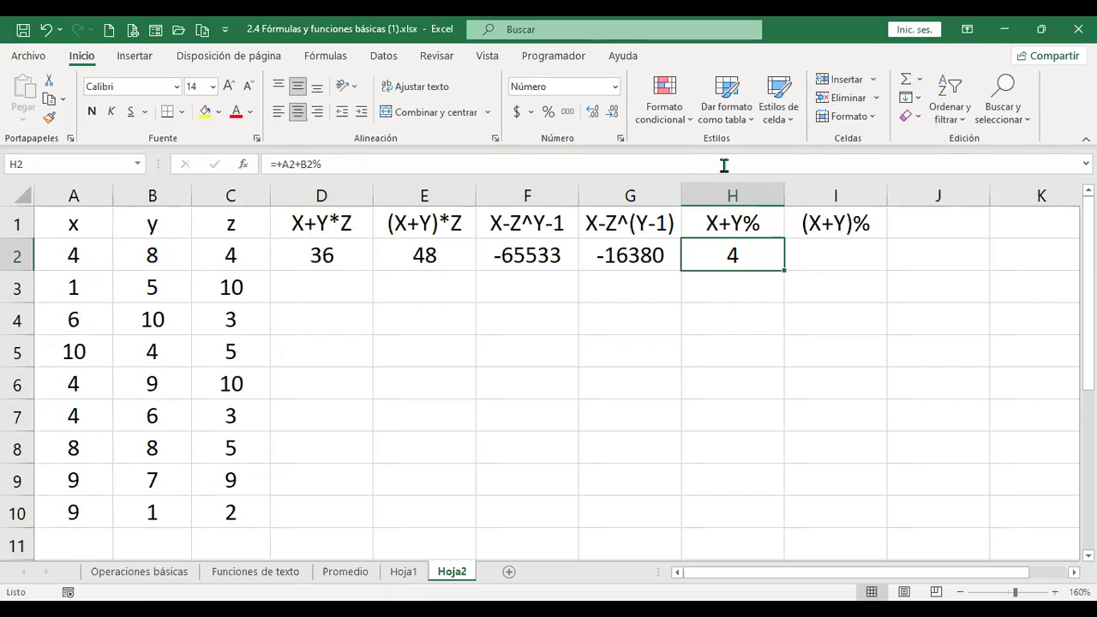
{"action": "key", "text": "Right"}
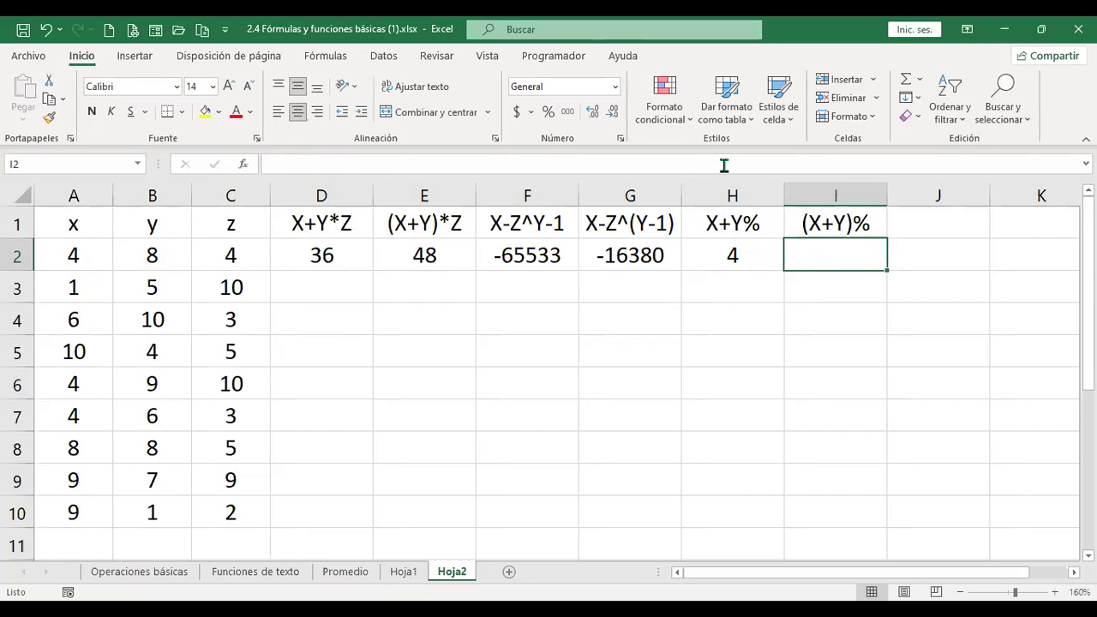
Enter =+(A2+B2)% in I2 so it shows 0.12.
{"action": "type", "text": "+("}
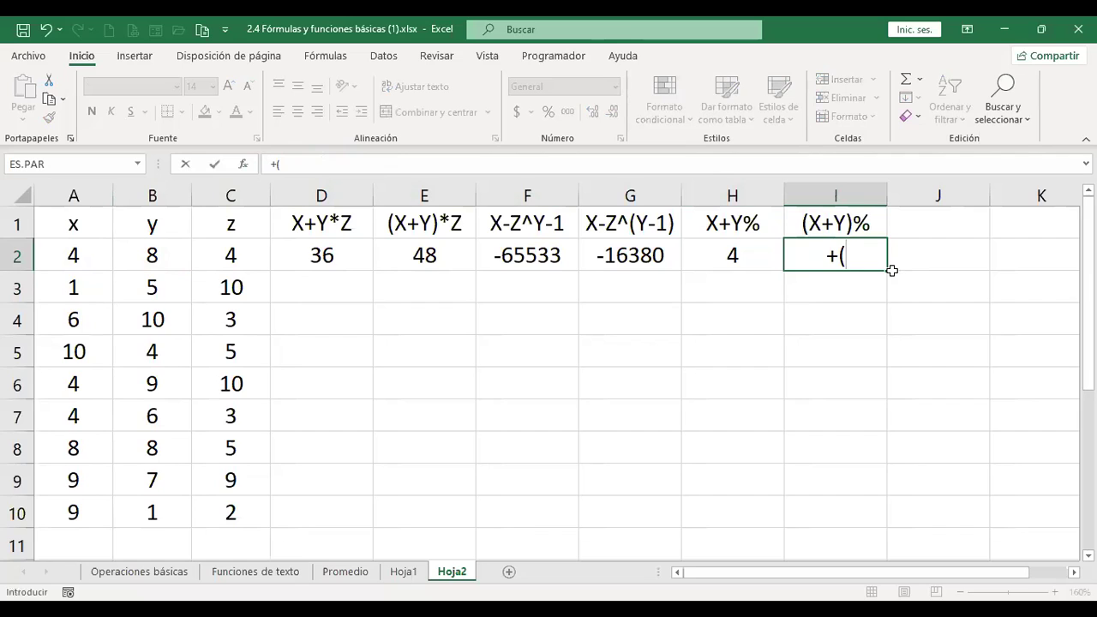
{"action": "left_click", "coordinate": [77, 246]}
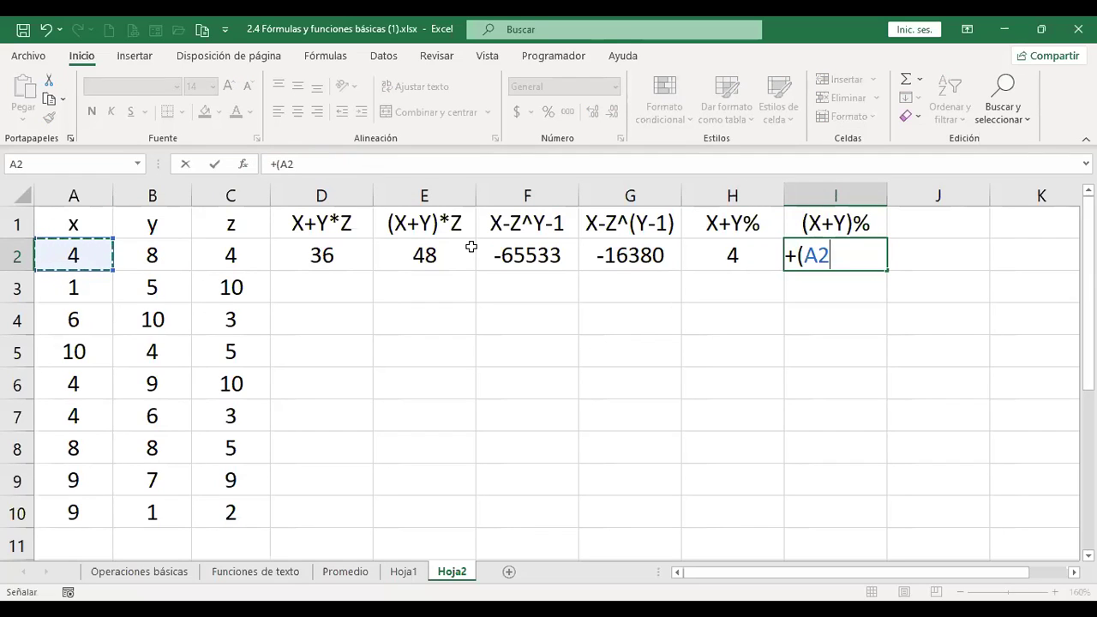
{"action": "type", "text": "+"}
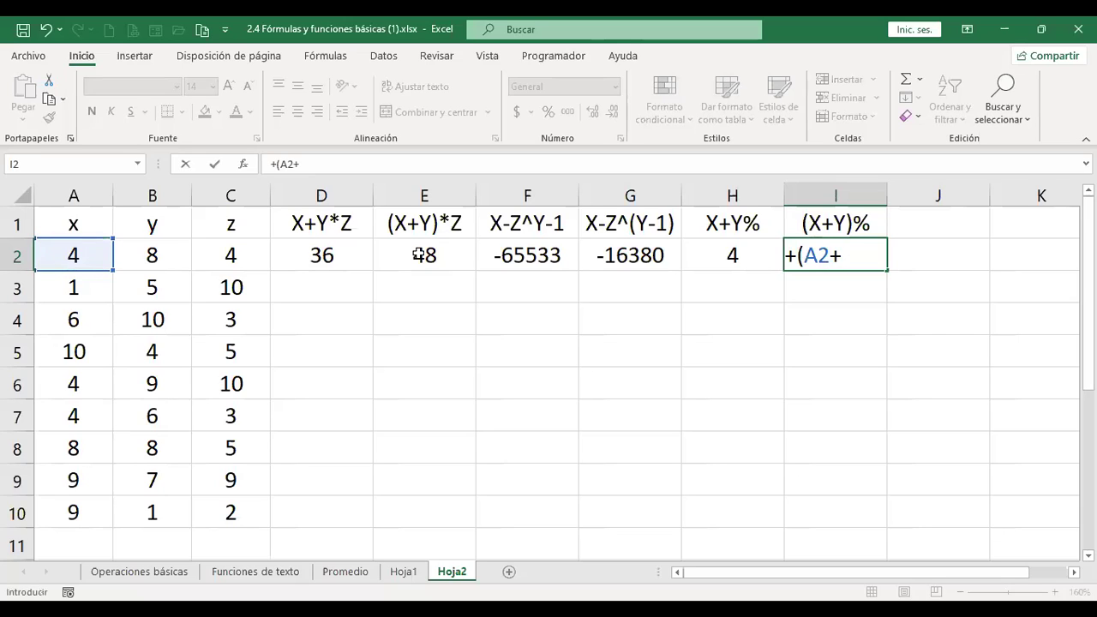
{"action": "left_click", "coordinate": [152, 255]}
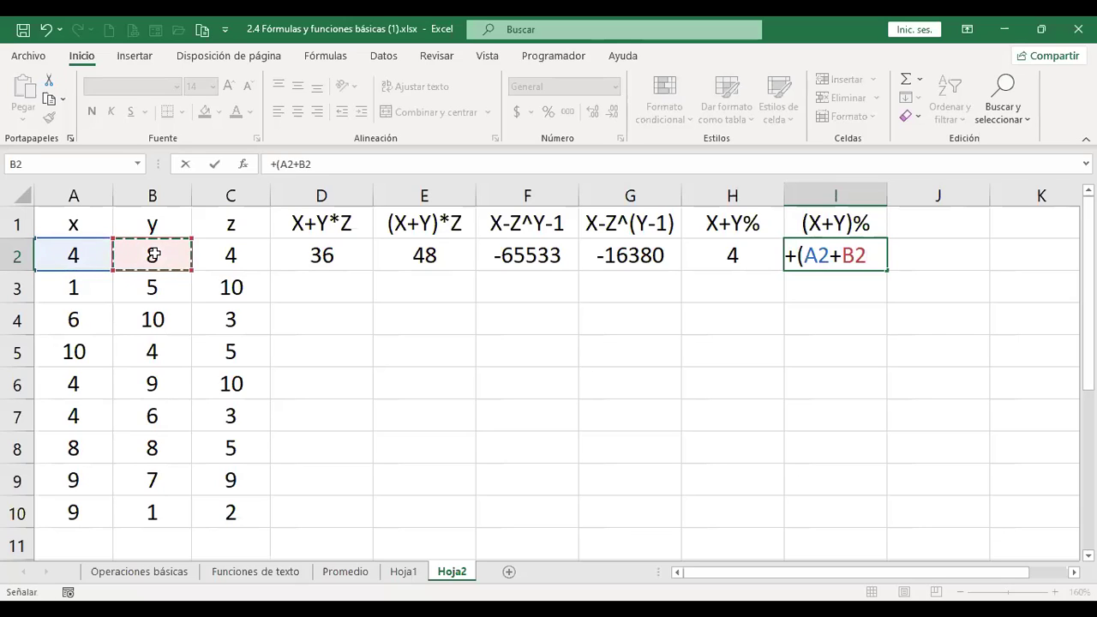
{"action": "type", "text": ")%"}
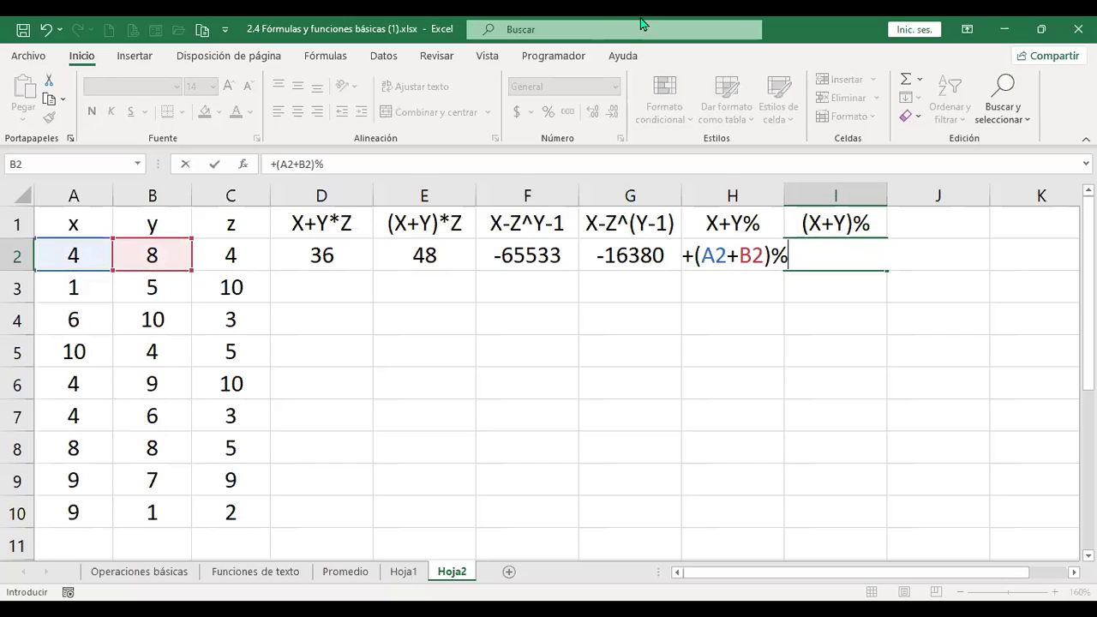
{"action": "key", "text": "Return"}
{"action": "key", "text": "Up"}
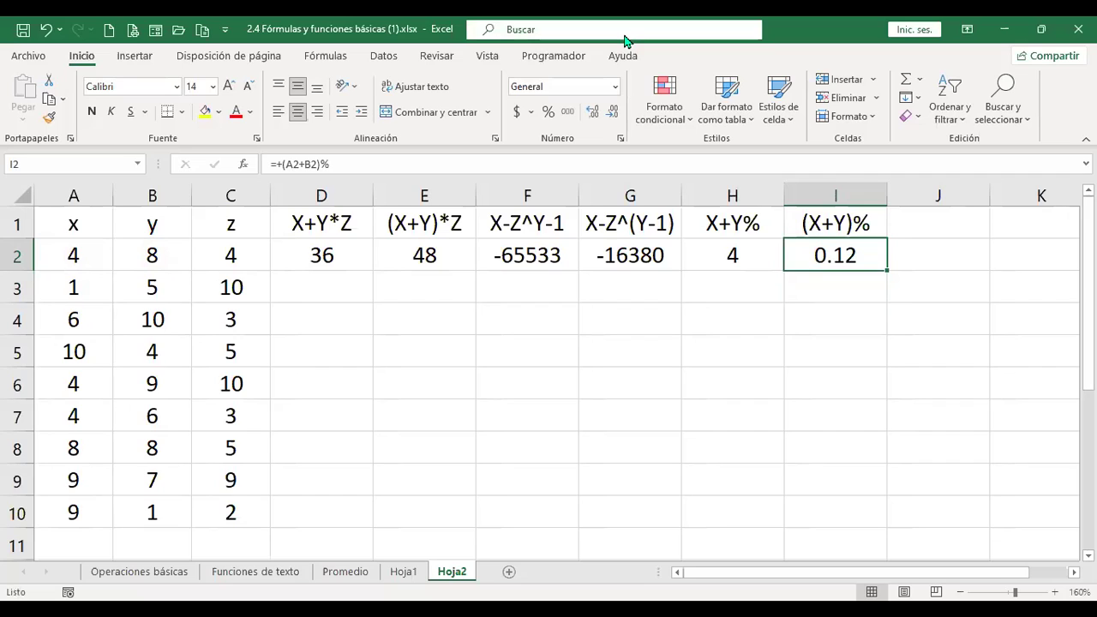
Fill the six formulas in D2:I2 down to row 10.
{"action": "key", "text": "Left"}
{"action": "key", "text": "Left"}
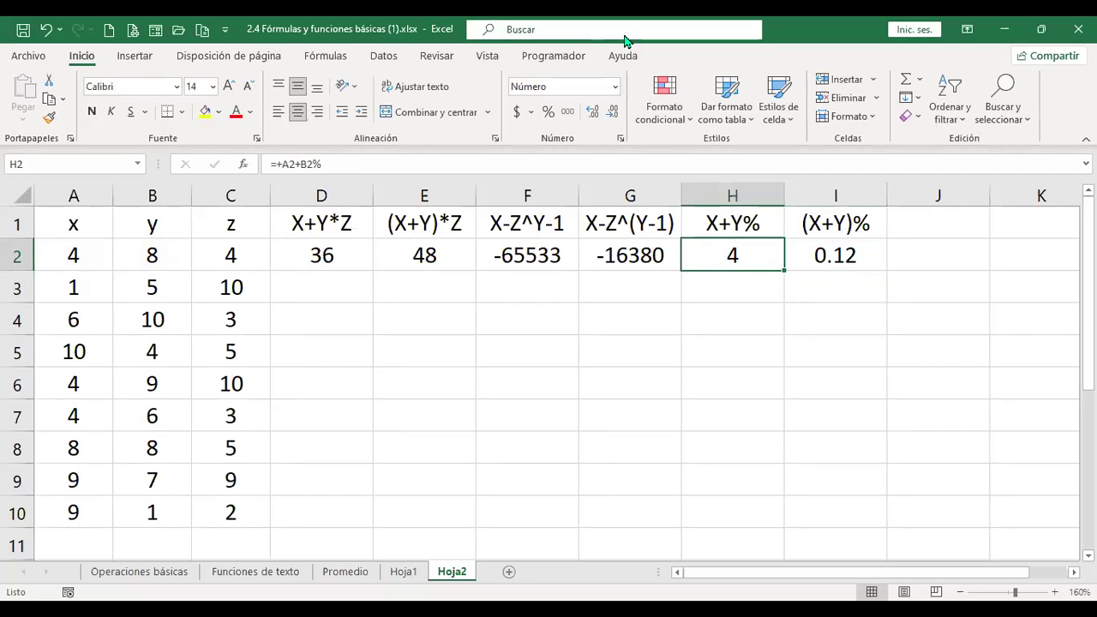
{"action": "key", "text": "Left"}
{"action": "key", "text": "Left"}
{"action": "key", "text": "Left"}
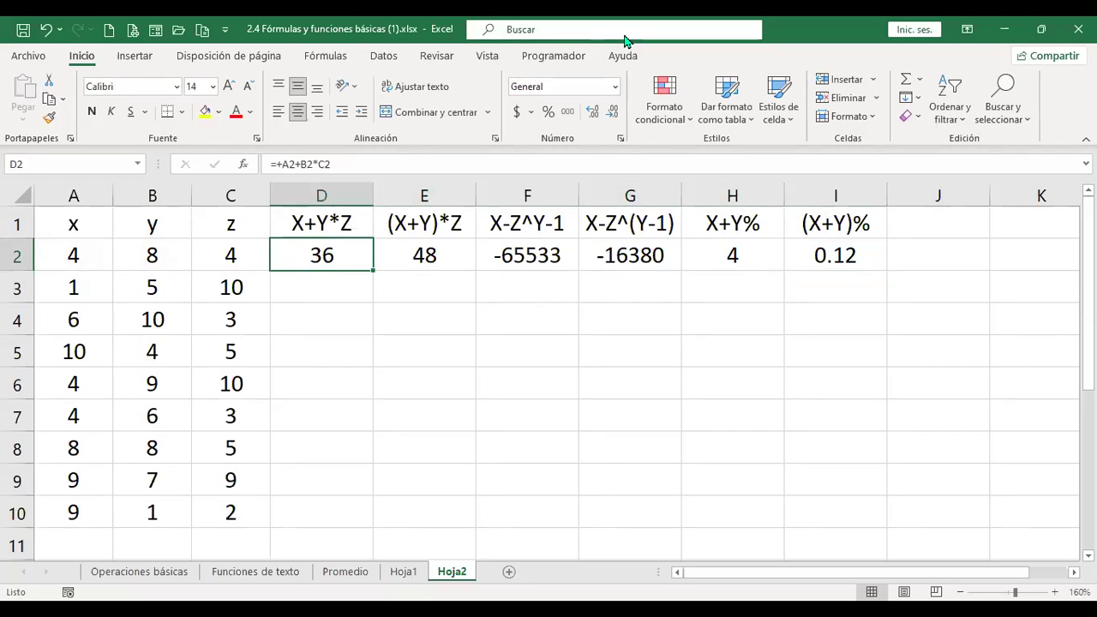
{"action": "key", "text": "shift+Right"}
{"action": "key", "text": "shift+Right"}
{"action": "key", "text": "shift+Right"}
{"action": "key", "text": "shift+Right"}
{"action": "key", "text": "shift+Right"}
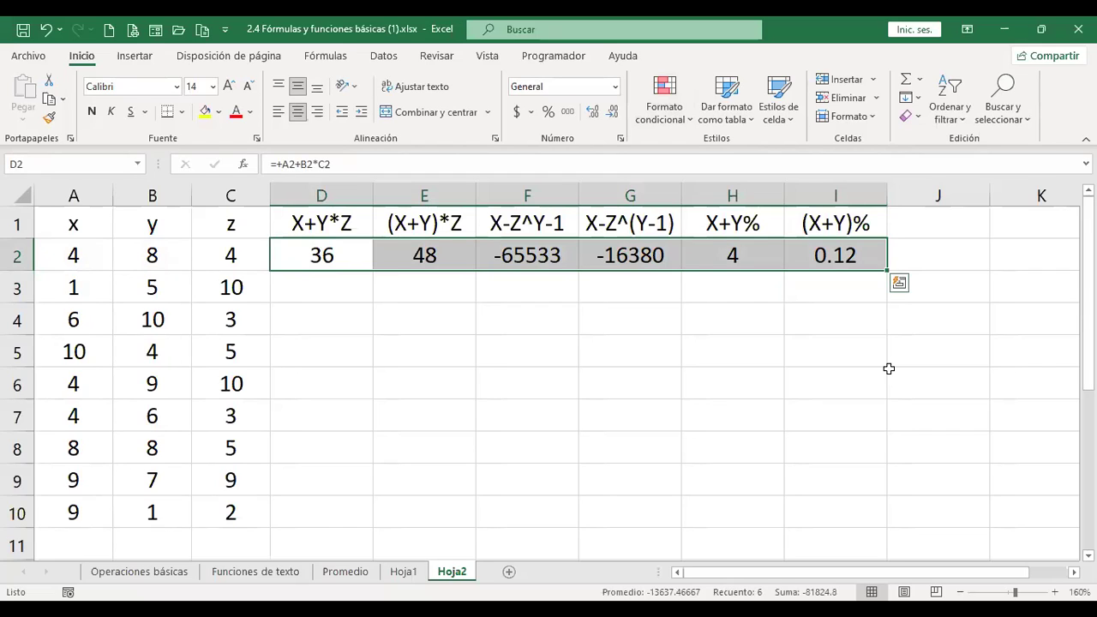
{"action": "double_click", "coordinate": [885, 272]}
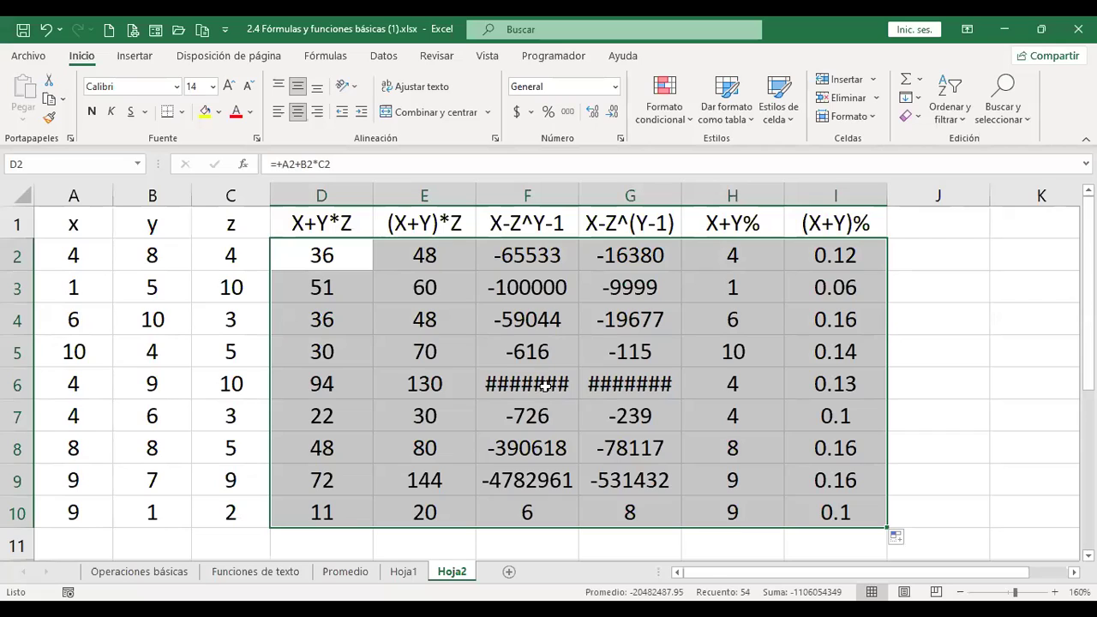
Autofit columns F and G so all their results display.
{"action": "double_click", "coordinate": [580, 197]}
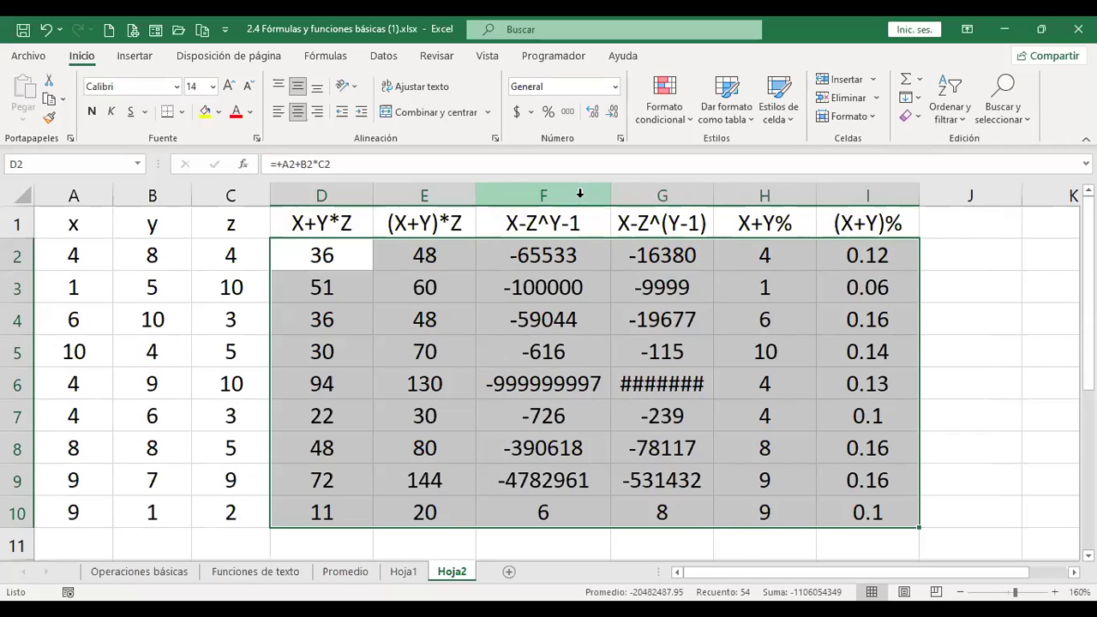
{"action": "double_click", "coordinate": [713, 196]}
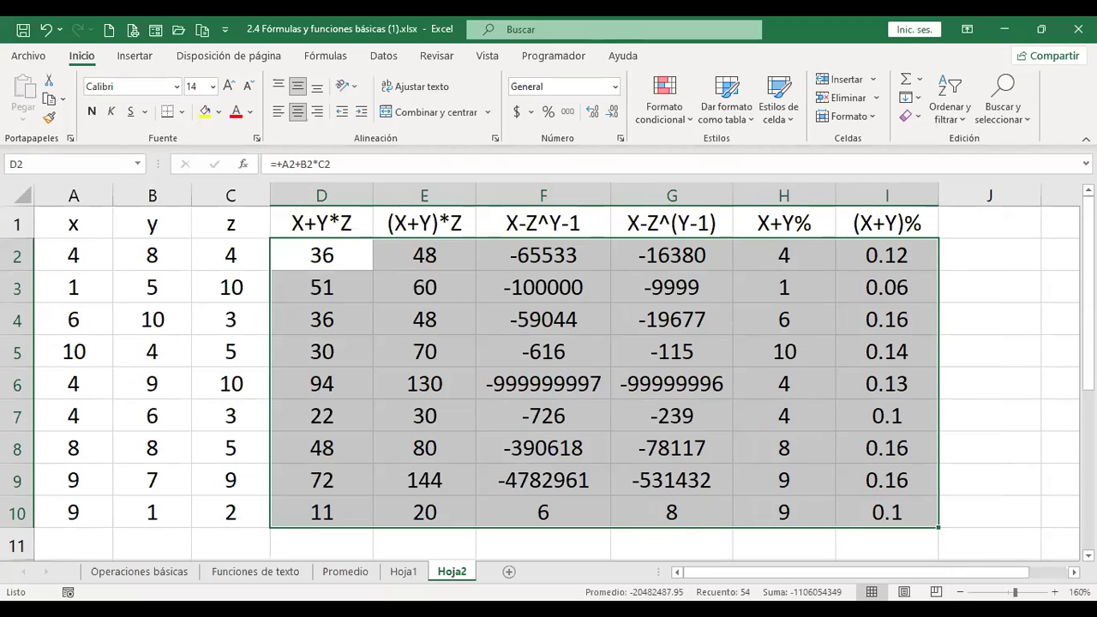
{"action": "left_click", "coordinate": [321, 255]}
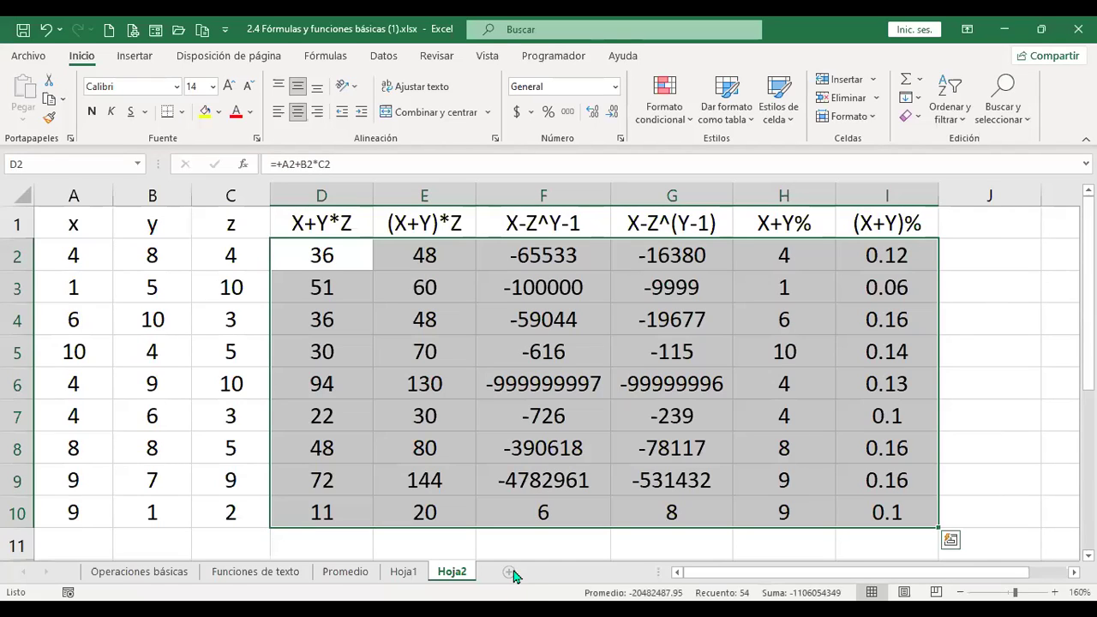
Add a new sheet and raise its whole-sheet font size to 14 points.
{"action": "left_click", "coordinate": [509, 571]}
{"action": "left_click", "coordinate": [9, 196]}
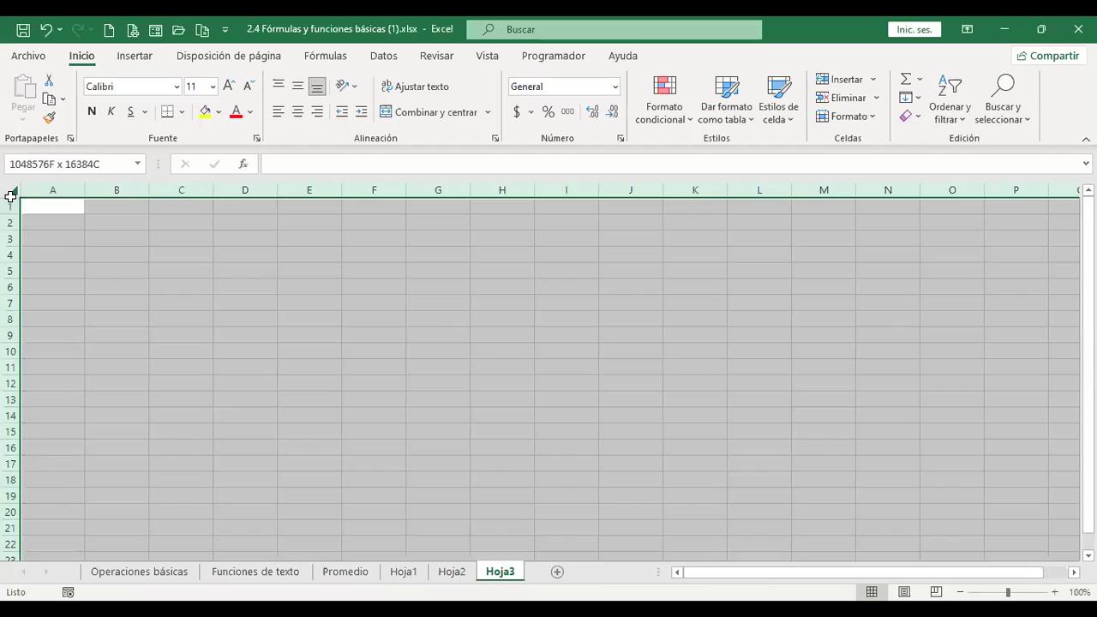
{"action": "scroll", "coordinate": [314, 374], "scroll_direction": "up", "scroll_amount": 2, "text": "ctrl"}
{"action": "left_click", "coordinate": [229, 86]}
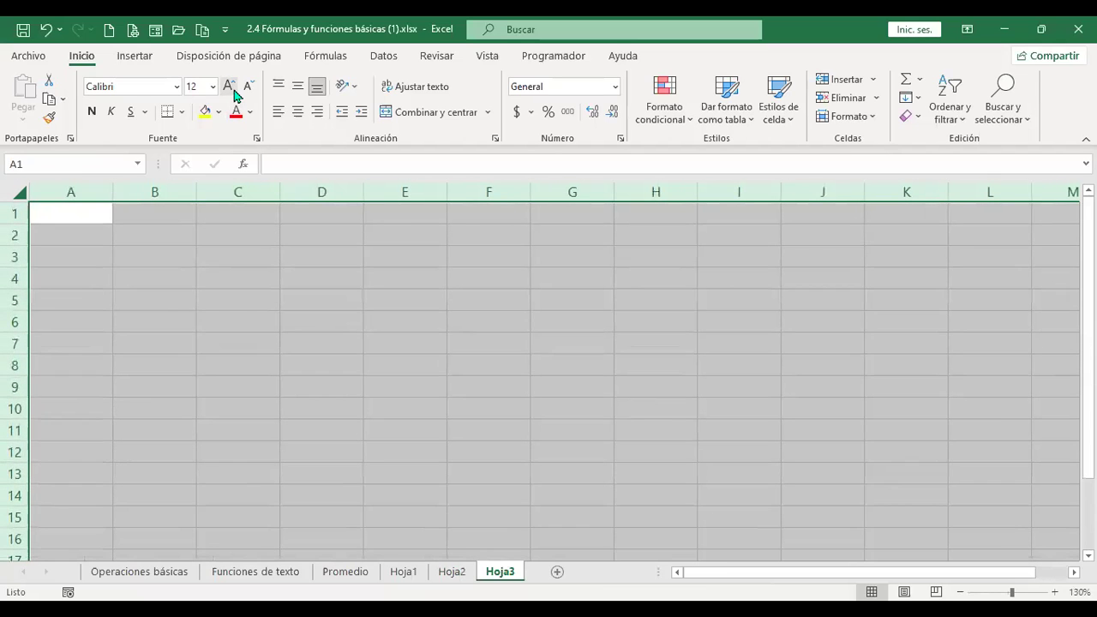
{"action": "left_click", "coordinate": [229, 87]}
Enter the title 'Operadores de comparación' in cell A1.
{"action": "left_click", "coordinate": [95, 215]}
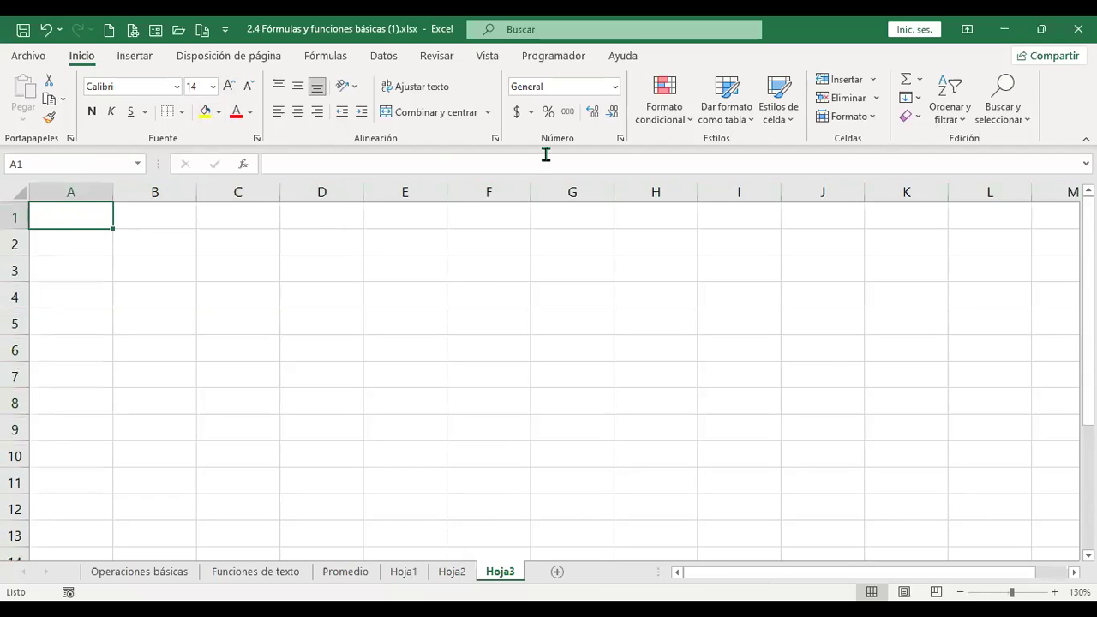
{"action": "type", "text": "Operadores de compr"}
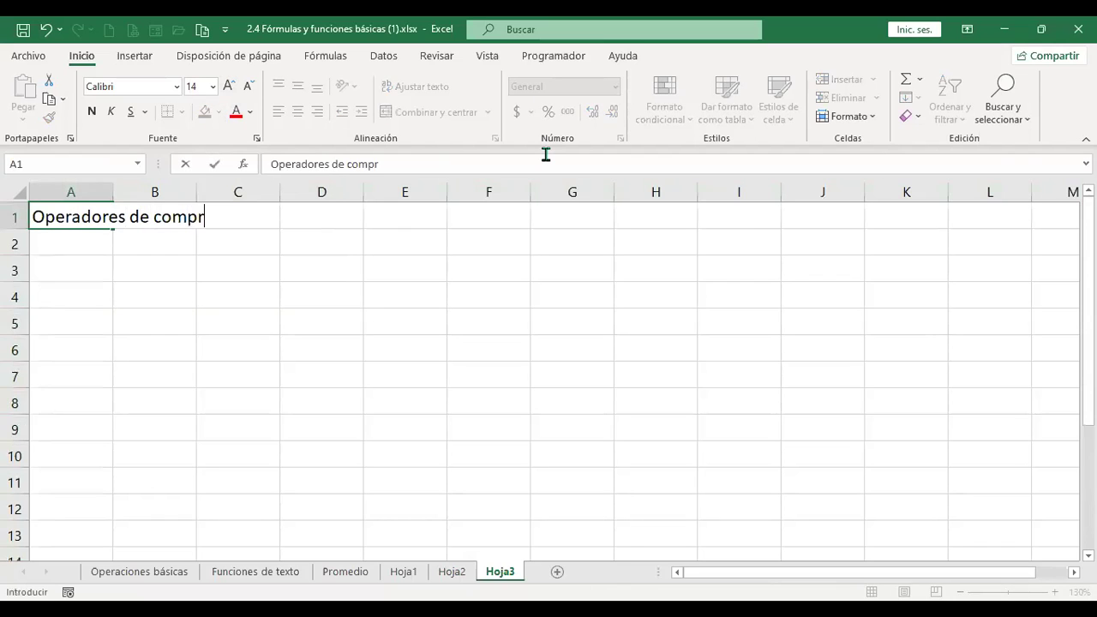
{"action": "key", "text": "BackSpace"}
{"action": "type", "text": "aración"}
{"action": "key", "text": "Return"}
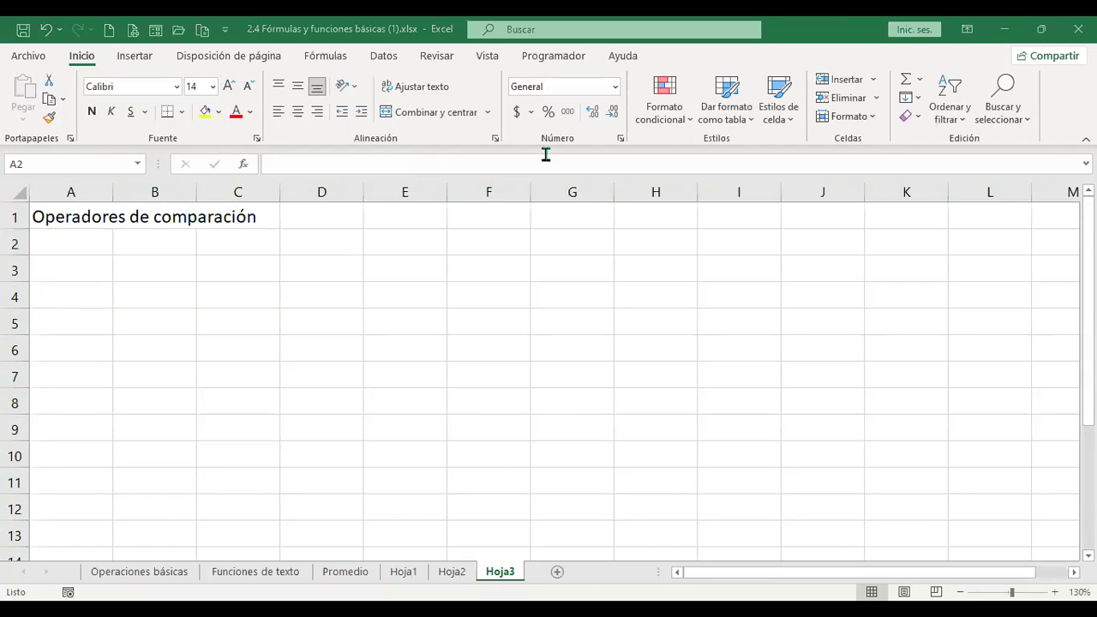
{"action": "left_click", "coordinate": [453, 574]}
Copy the x, y, z table A1:C10 from Hoja2 and paste it at A3 on Hoja3.
{"action": "left_click_drag", "start_coordinate": [76, 224], "coordinate": [232, 512]}
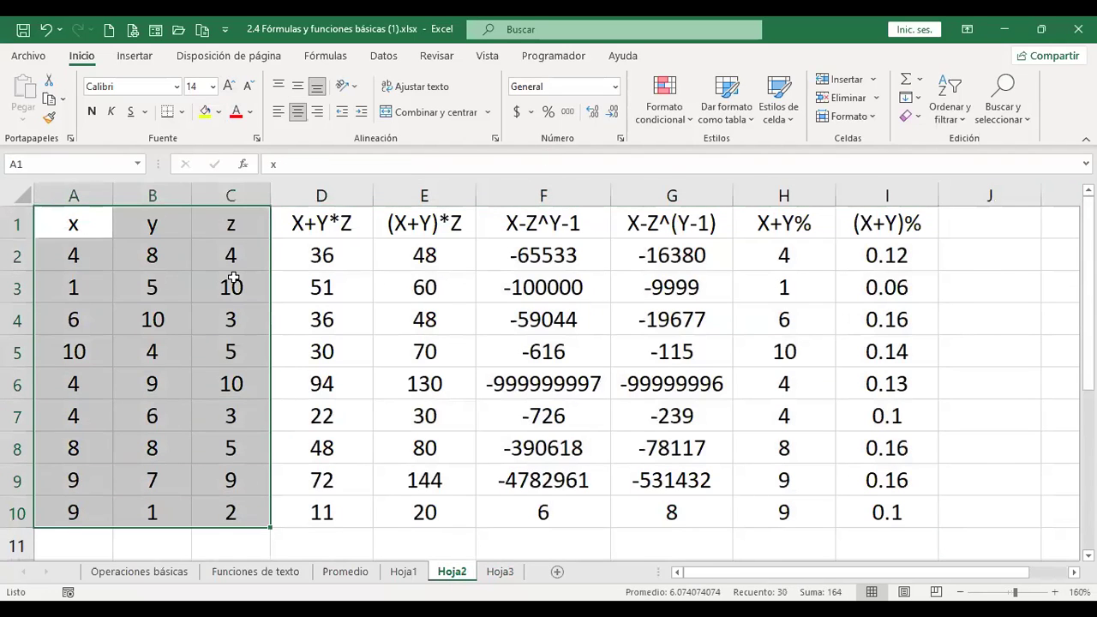
{"action": "key", "text": "ctrl+c"}
{"action": "left_click", "coordinate": [500, 572]}
{"action": "left_click", "coordinate": [92, 264]}
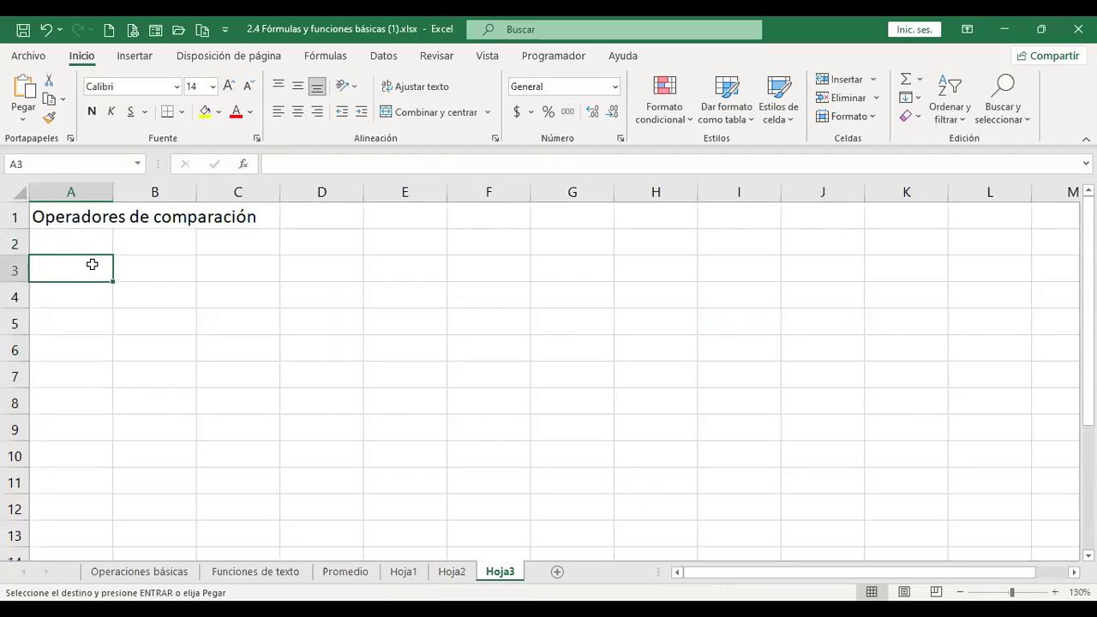
{"action": "key", "text": "ctrl+v"}
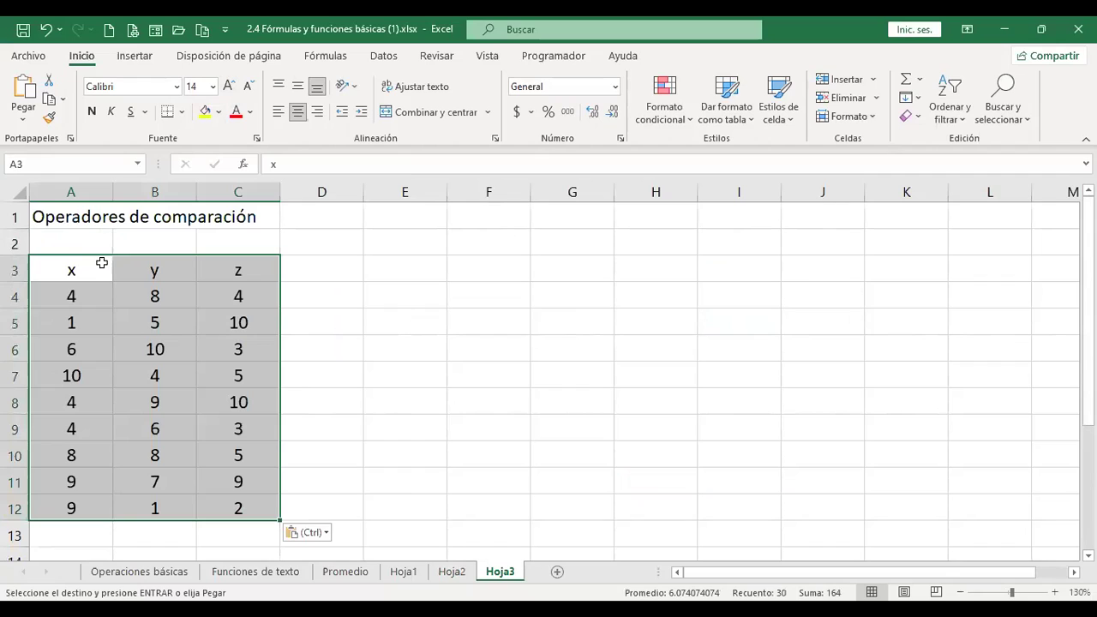
{"action": "left_click", "coordinate": [331, 262]}
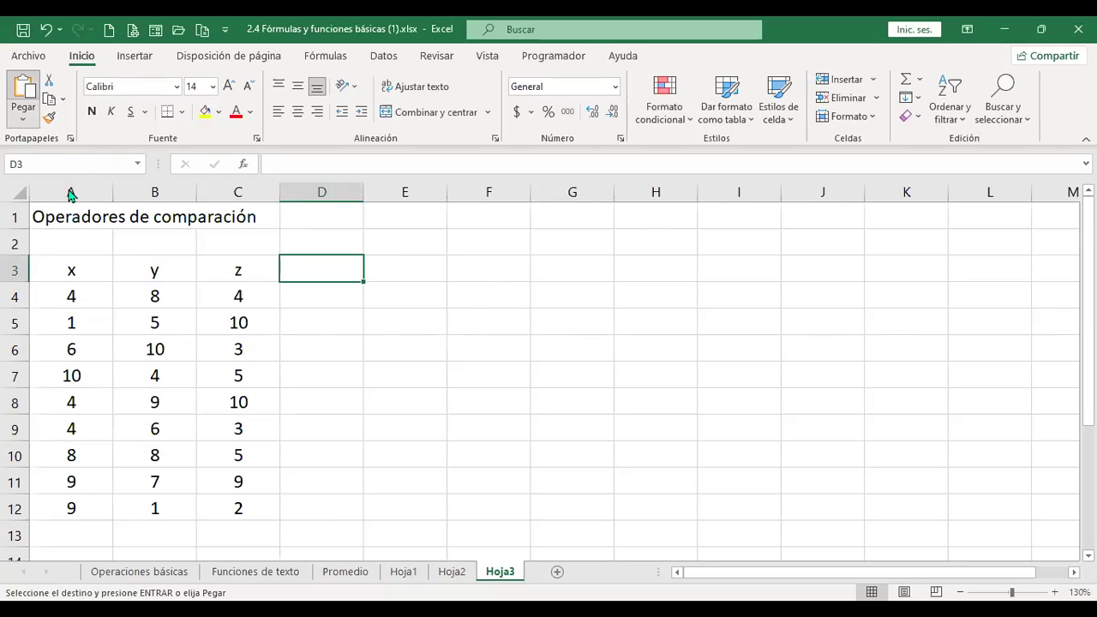
{"action": "left_click", "coordinate": [23, 120]}
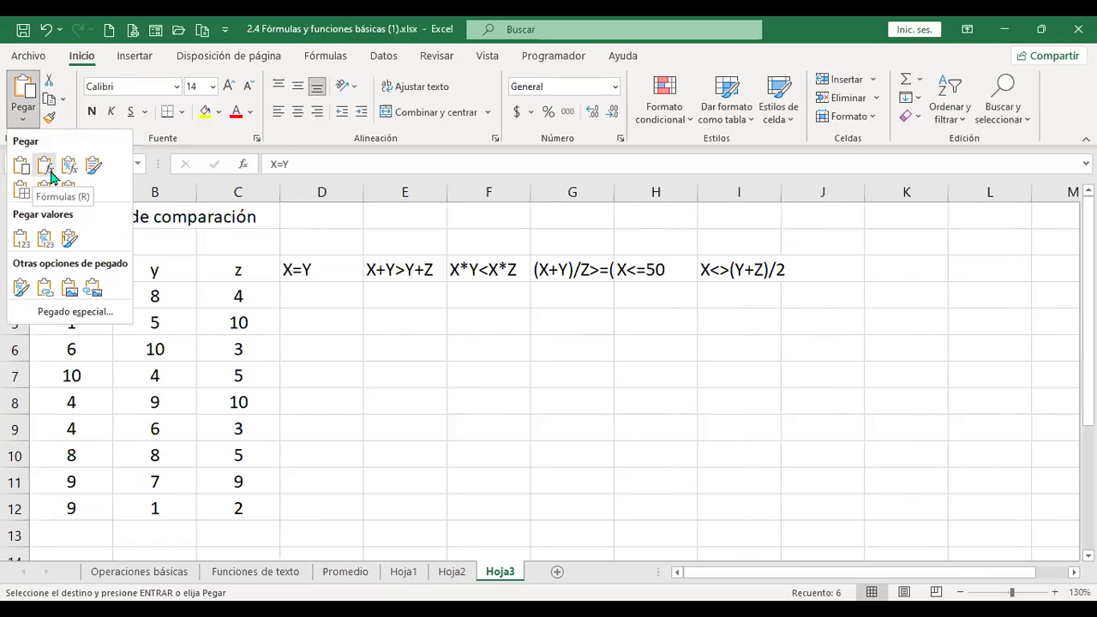
{"action": "left_click", "coordinate": [47, 174]}
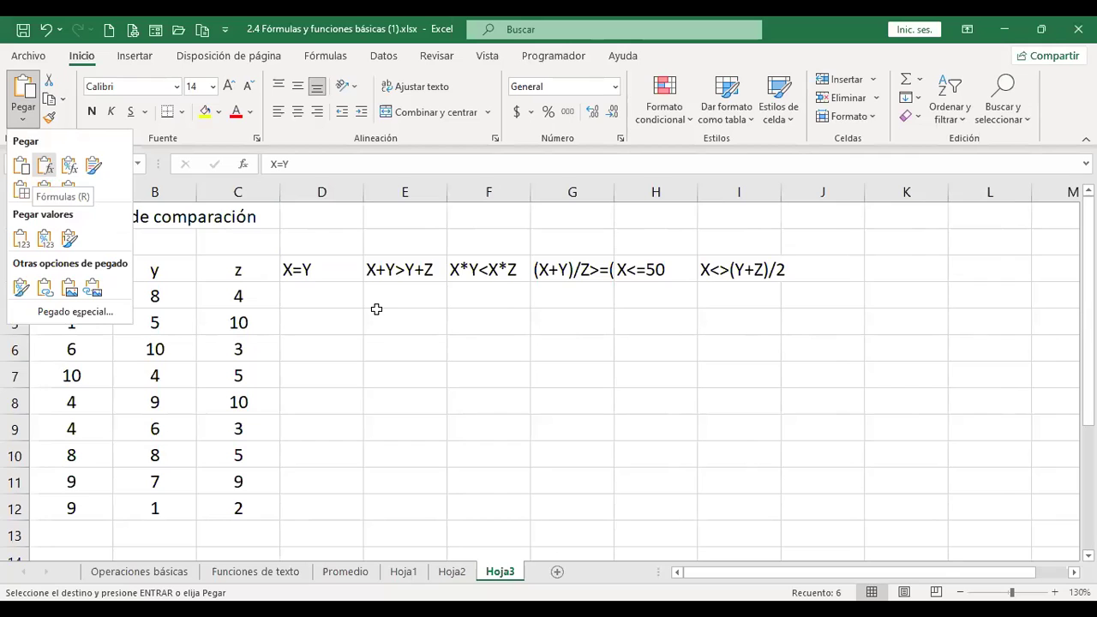
{"action": "double_click", "coordinate": [780, 193]}
{"action": "left_click", "coordinate": [319, 296]}
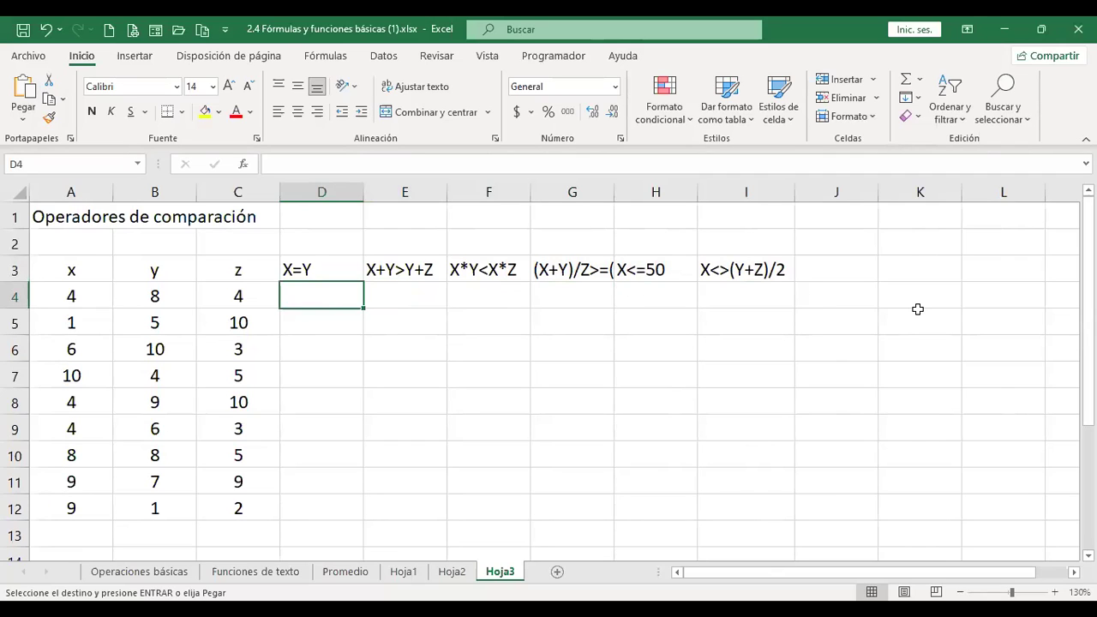
{"action": "double_click", "coordinate": [614, 193]}
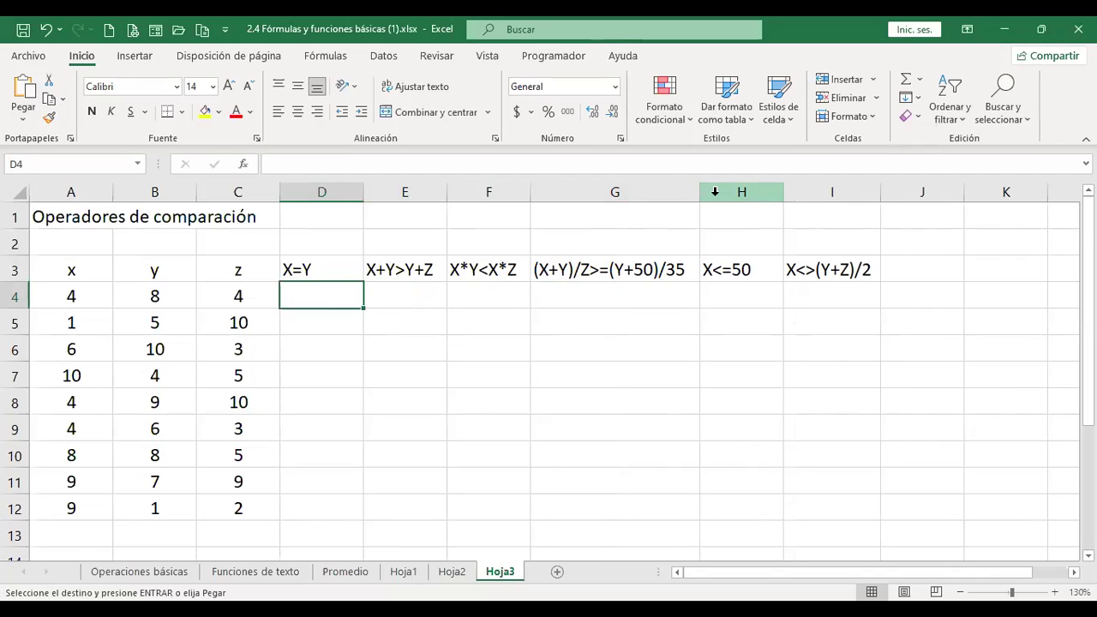
{"action": "left_click", "coordinate": [314, 262]}
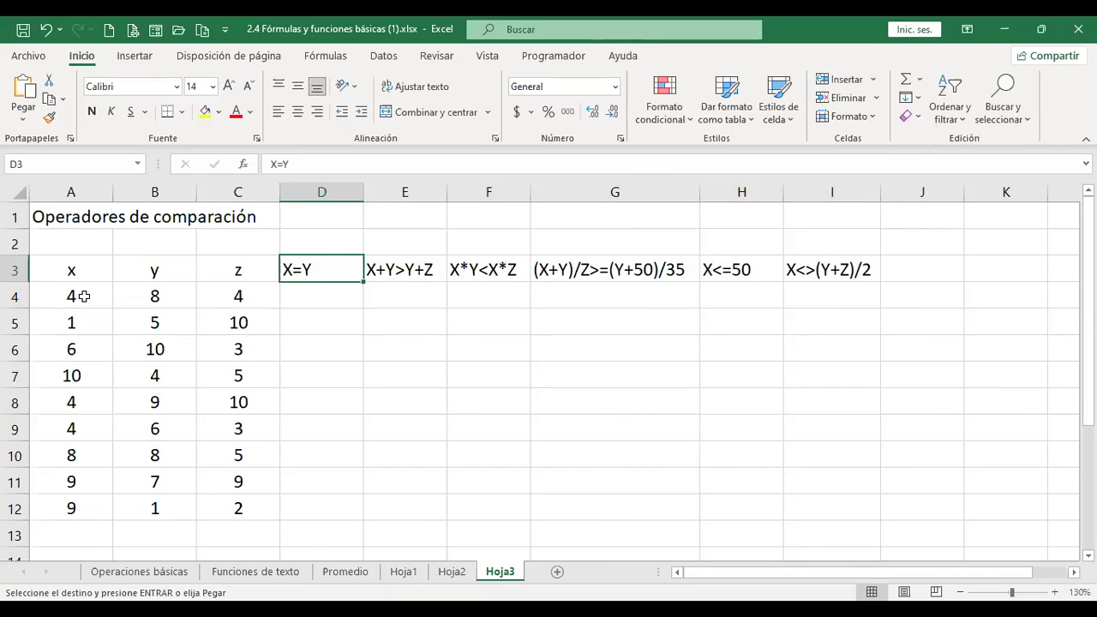
Enter =+A4=B4 in D4, which returns FALSO.
{"action": "left_click", "coordinate": [336, 295]}
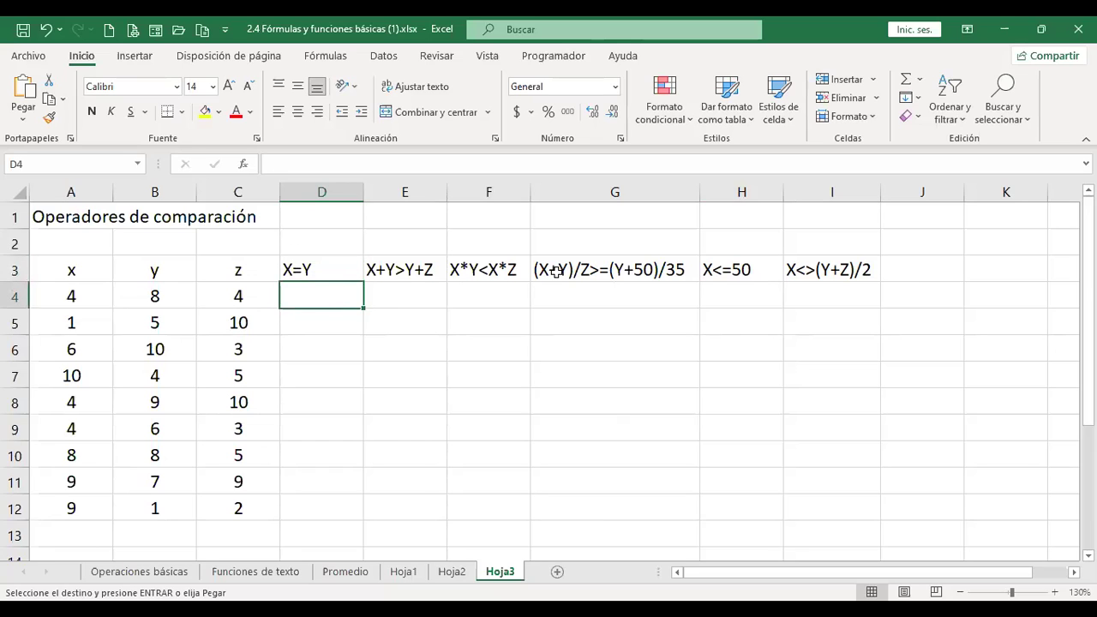
{"action": "type", "text": "+"}
{"action": "key", "text": "Left"}
{"action": "key", "text": "Left"}
{"action": "key", "text": "Left"}
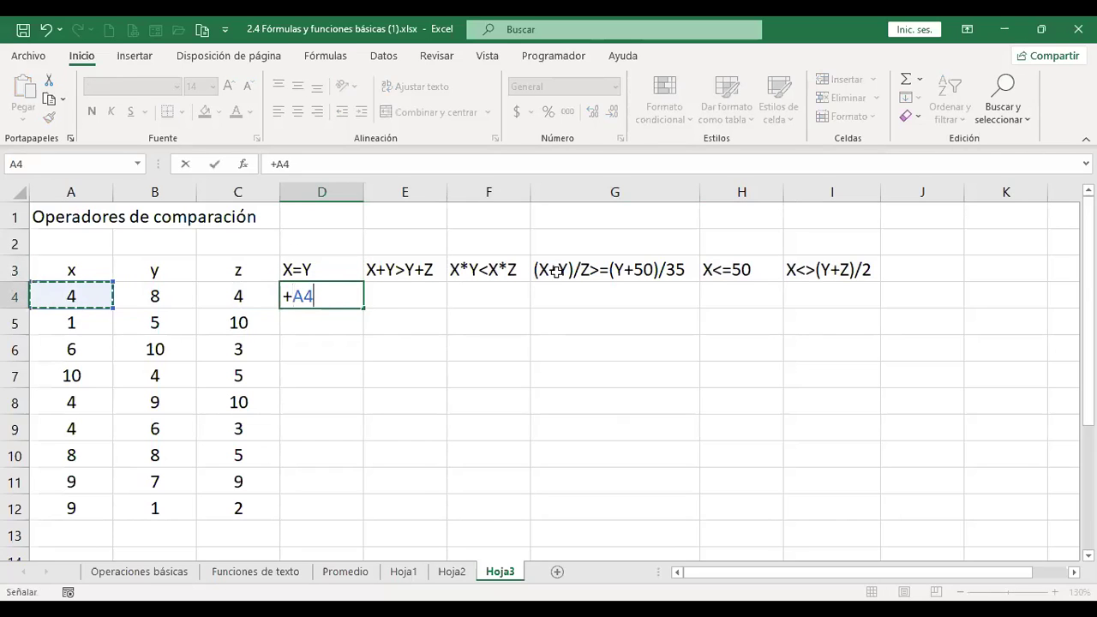
{"action": "type", "text": "="}
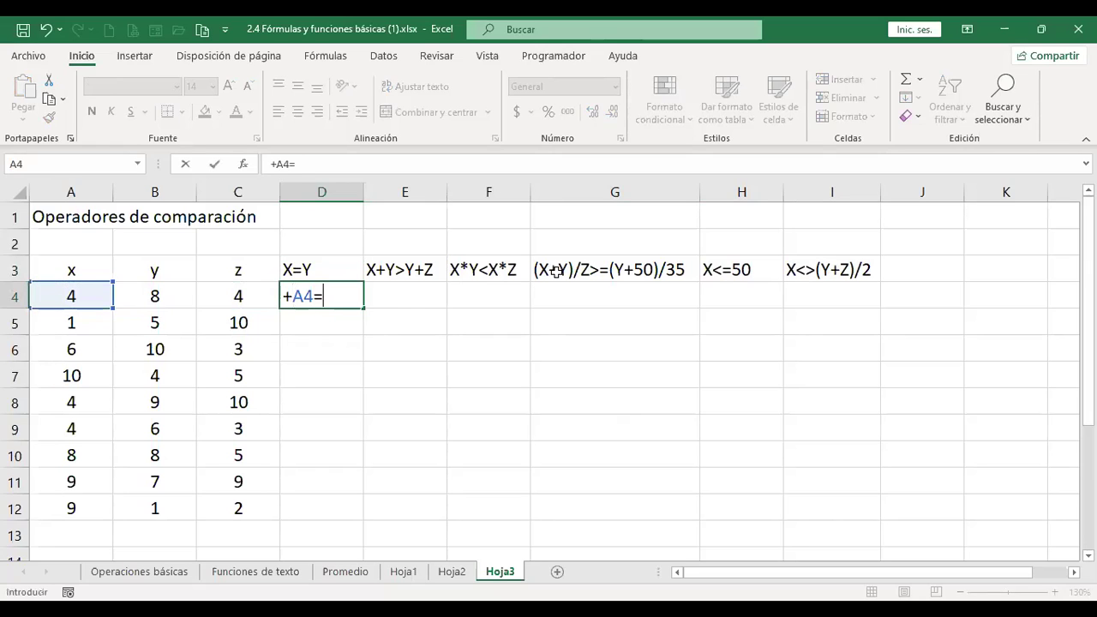
{"action": "key", "text": "Left"}
{"action": "key", "text": "Left"}
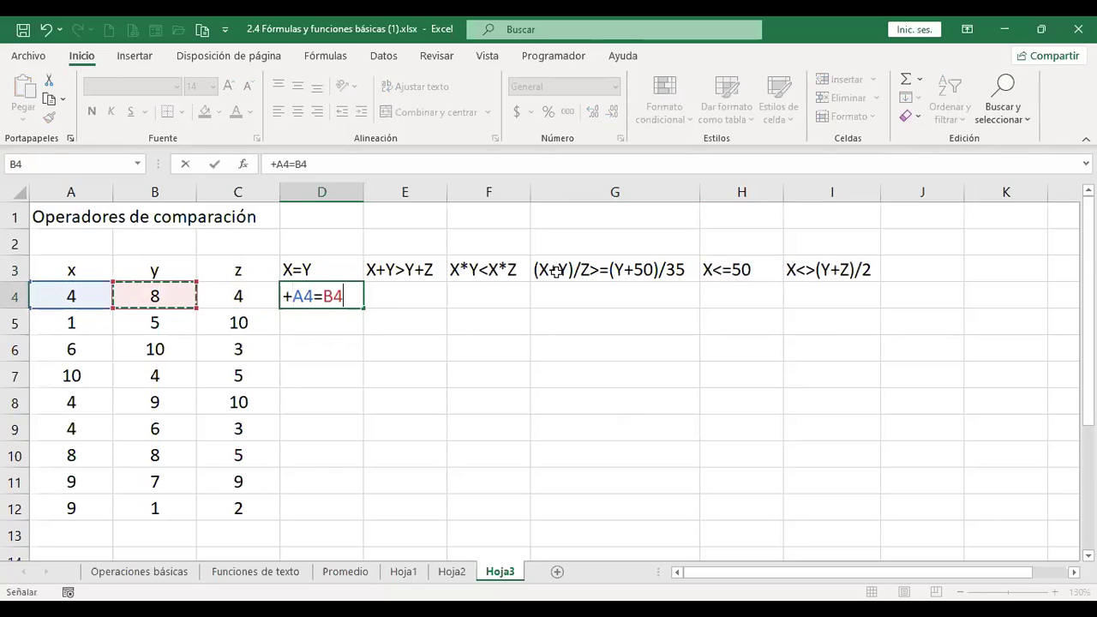
{"action": "key", "text": "Return"}
{"action": "key", "text": "Up"}
{"action": "key", "text": "Right"}
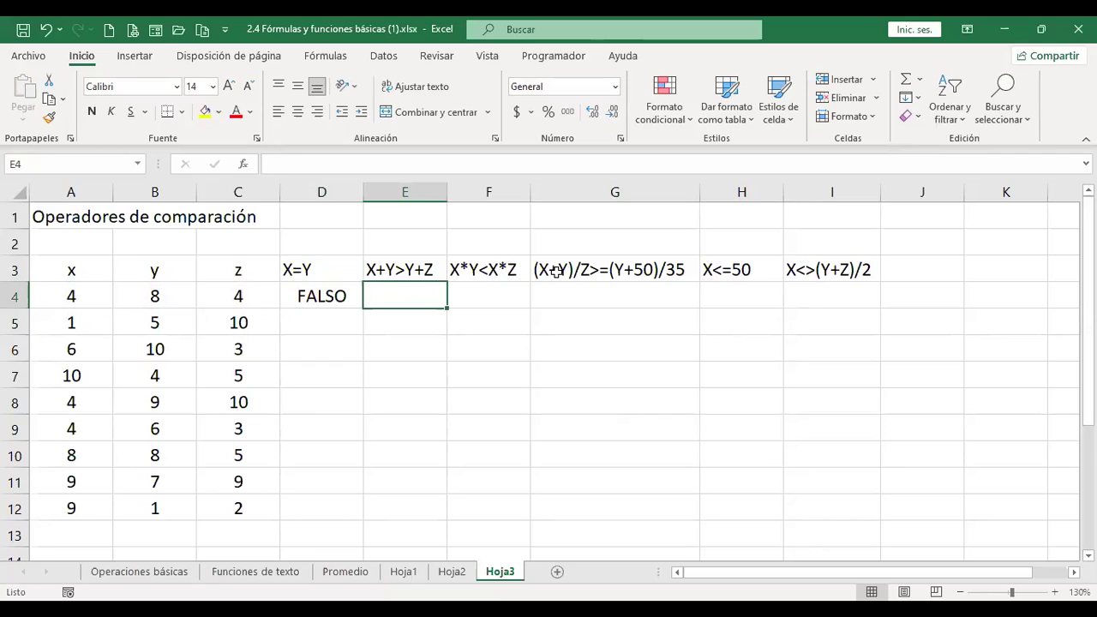
Enter =+A4+B4>B4+C4 in E4, which returns FALSO.
{"action": "type", "text": "+"}
{"action": "key", "text": "Left"}
{"action": "key", "text": "Left"}
{"action": "key", "text": "Left"}
{"action": "key", "text": "Left"}
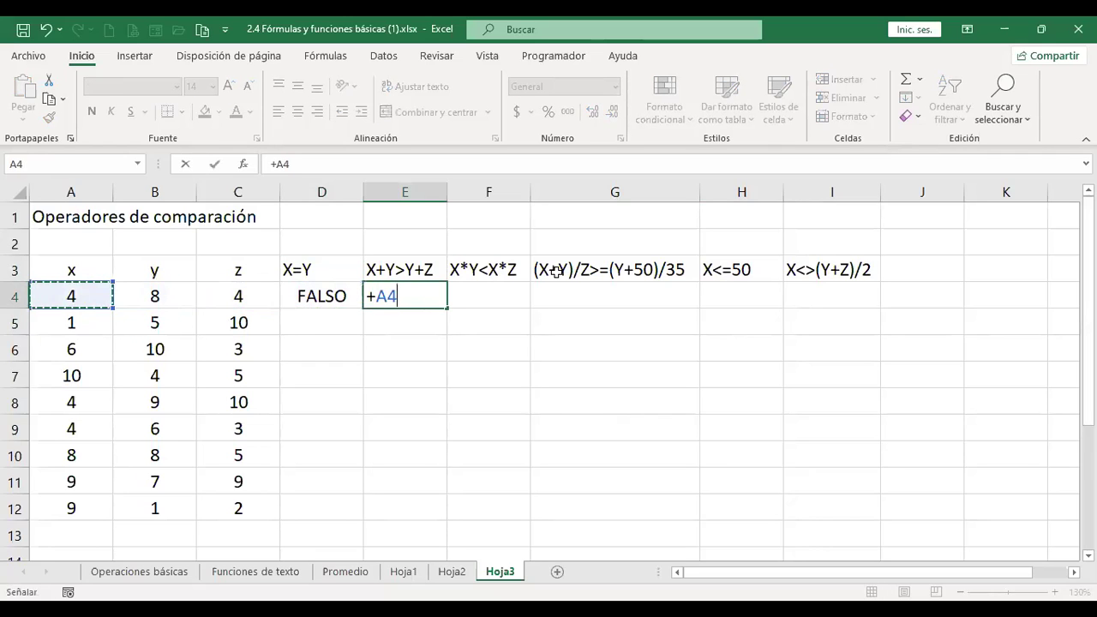
{"action": "type", "text": "+"}
{"action": "key", "text": "Left"}
{"action": "key", "text": "Left"}
{"action": "key", "text": "Left"}
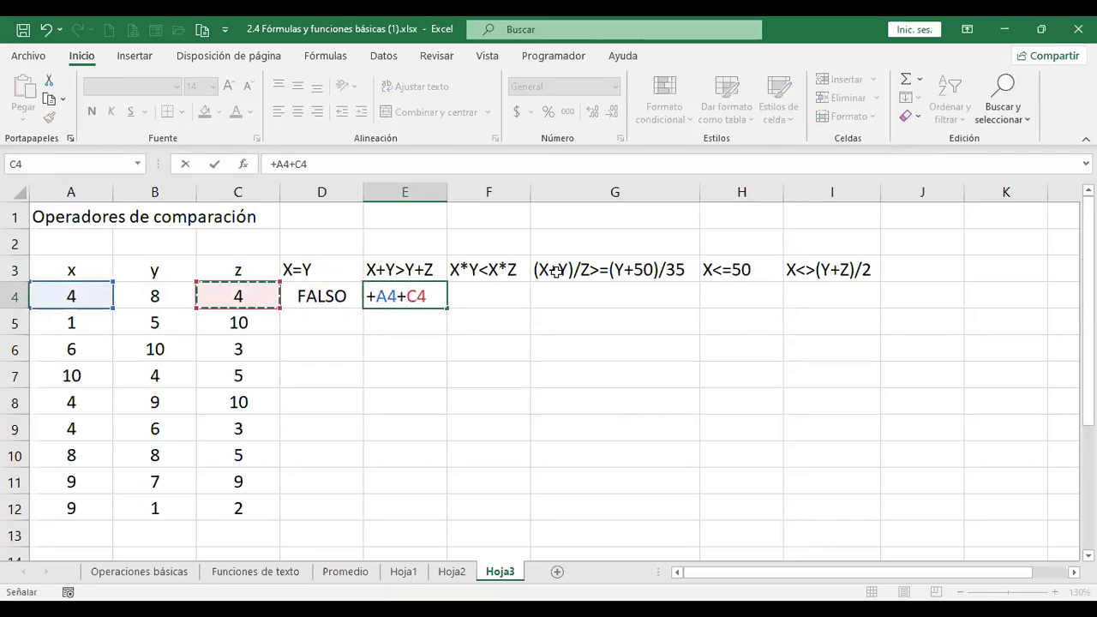
{"action": "type", "text": ">"}
{"action": "key", "text": "Left"}
{"action": "key", "text": "Left"}
{"action": "key", "text": "Left"}
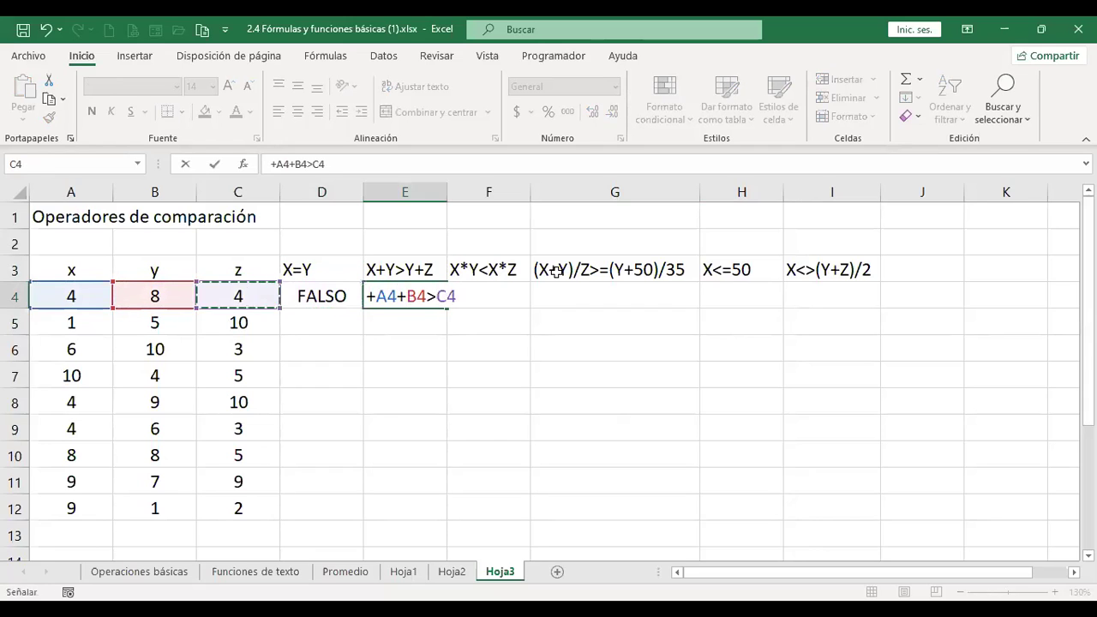
{"action": "type", "text": "+"}
{"action": "key", "text": "Left"}
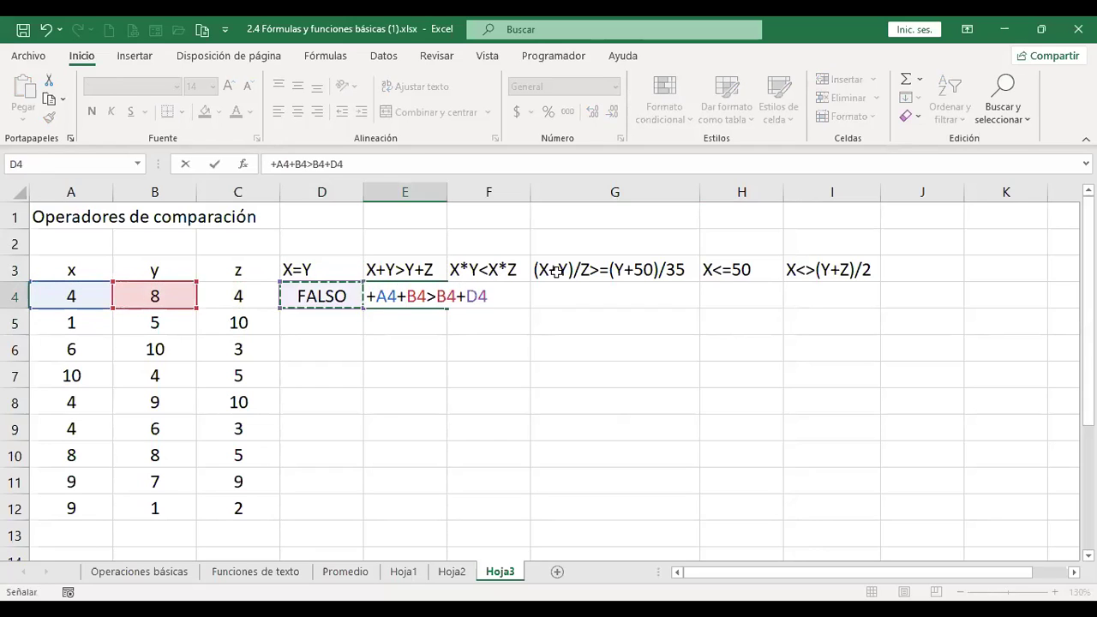
{"action": "key", "text": "Left"}
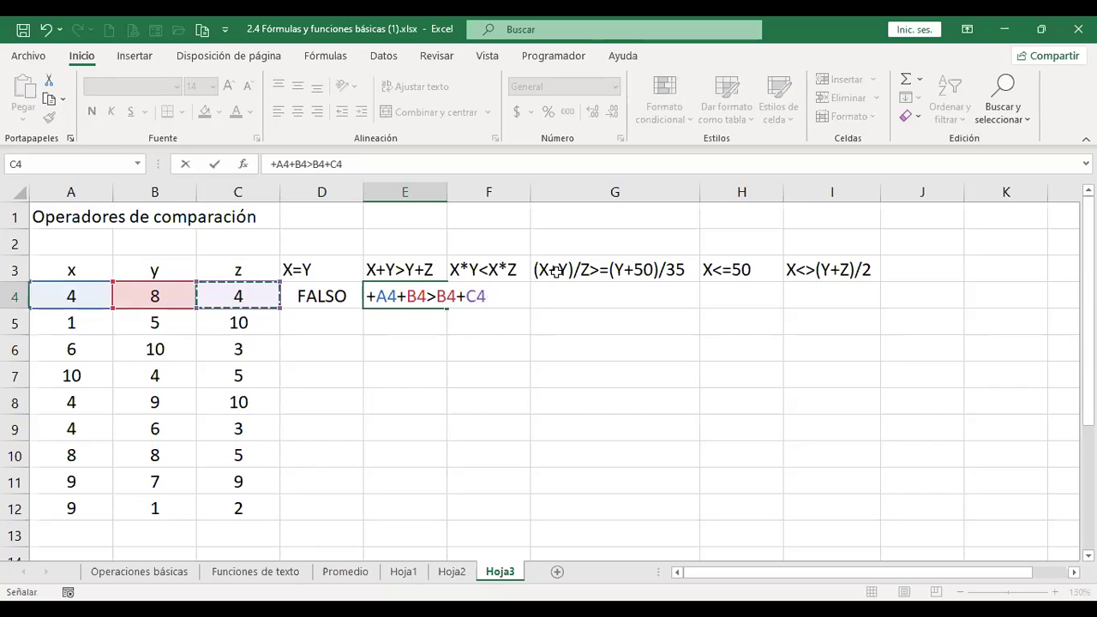
{"action": "key", "text": "Return"}
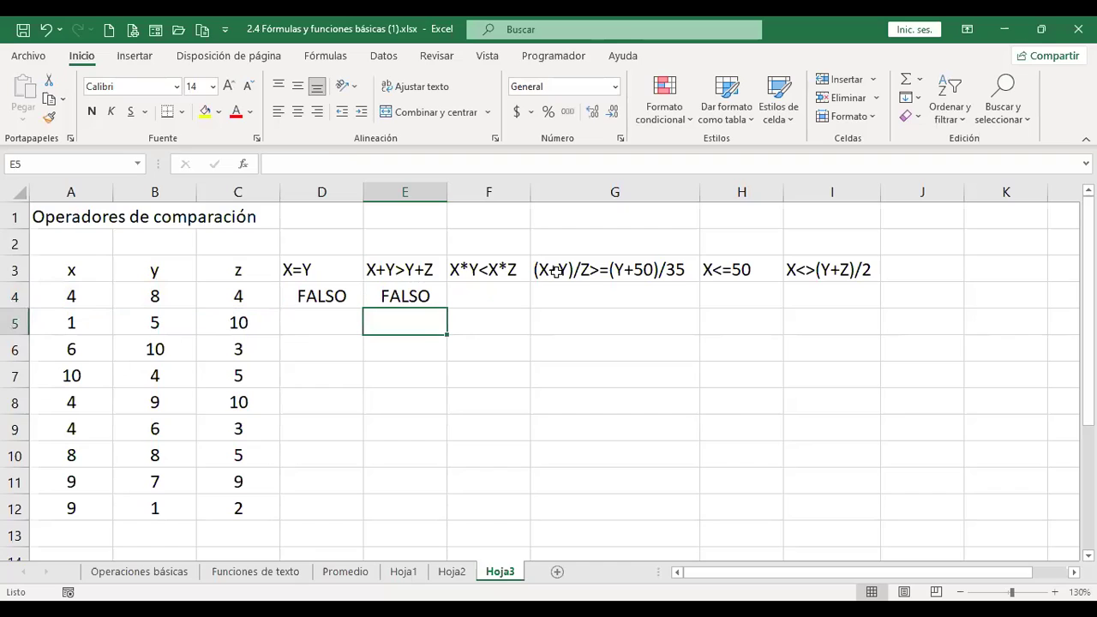
{"action": "key", "text": "Up"}
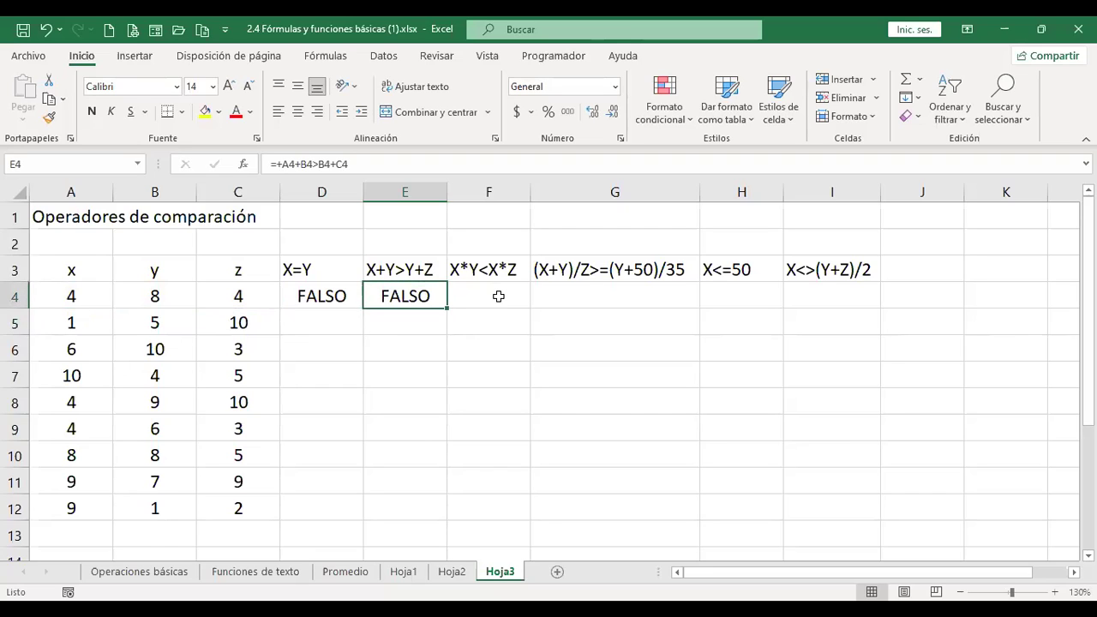
{"action": "left_click", "coordinate": [495, 297]}
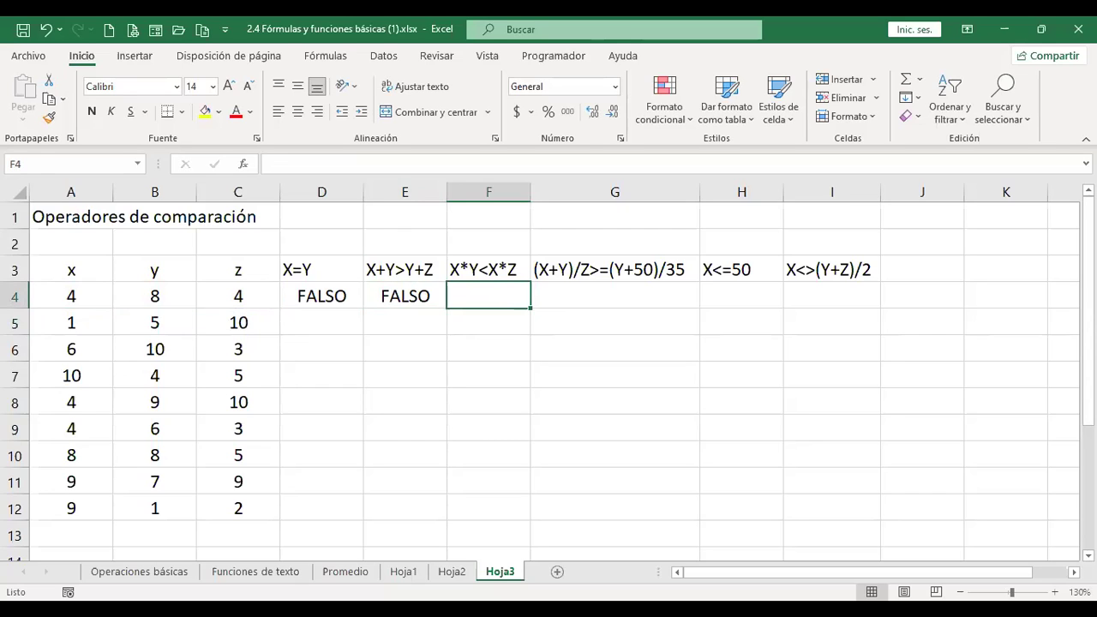
Enter =+A4*B4<A4*C4 in F4, which returns FALSO.
{"action": "type", "text": "+"}
{"action": "key", "text": "Left"}
{"action": "key", "text": "Left"}
{"action": "key", "text": "Left"}
{"action": "key", "text": "Left"}
{"action": "key", "text": "Left"}
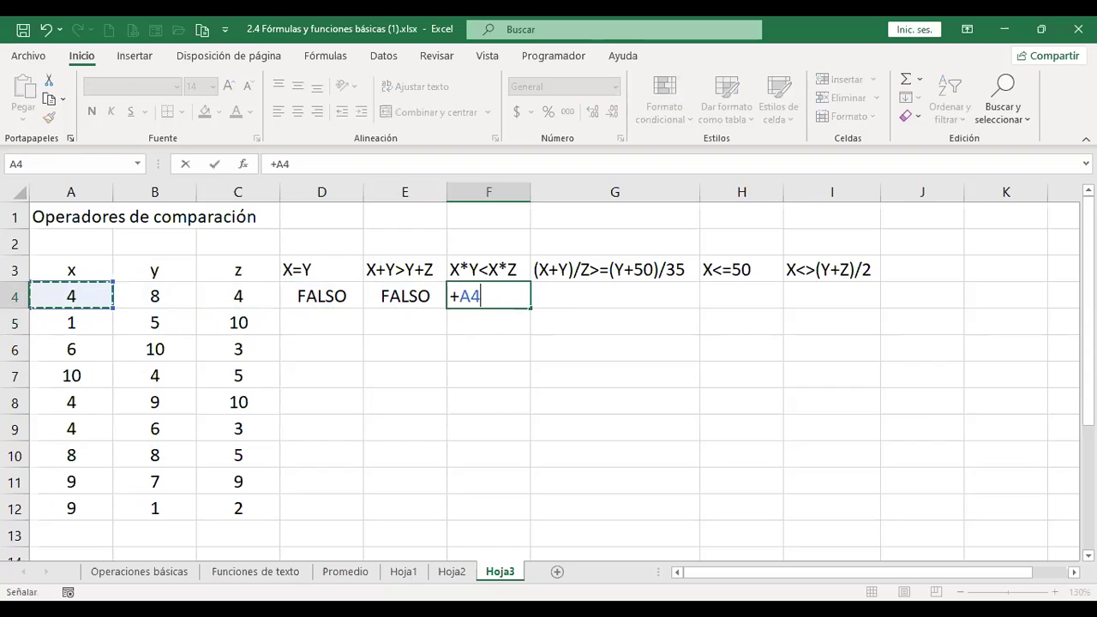
{"action": "type", "text": "*"}
{"action": "key", "text": "Left"}
{"action": "key", "text": "Left"}
{"action": "key", "text": "Left"}
{"action": "key", "text": "Left"}
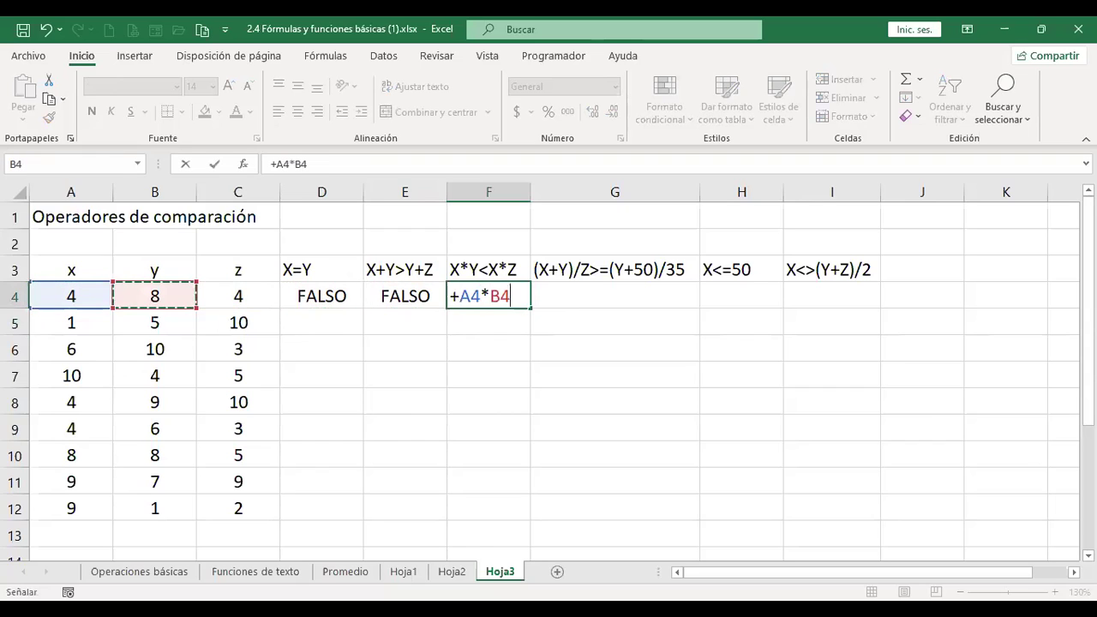
{"action": "type", "text": "<"}
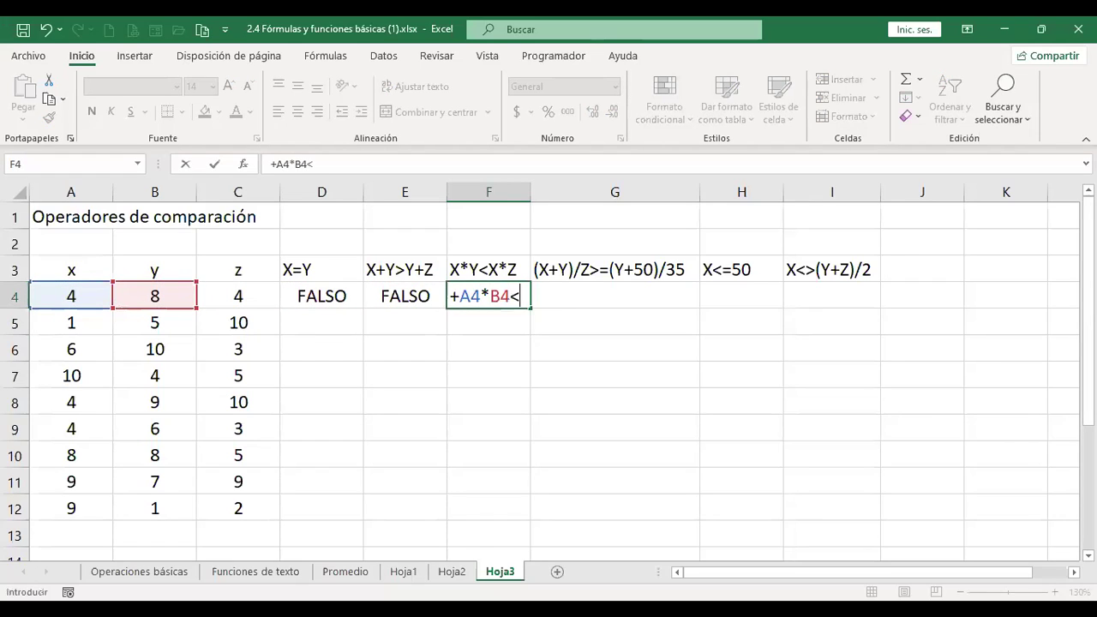
{"action": "key", "text": "Left"}
{"action": "key", "text": "Left"}
{"action": "key", "text": "Left"}
{"action": "key", "text": "Left"}
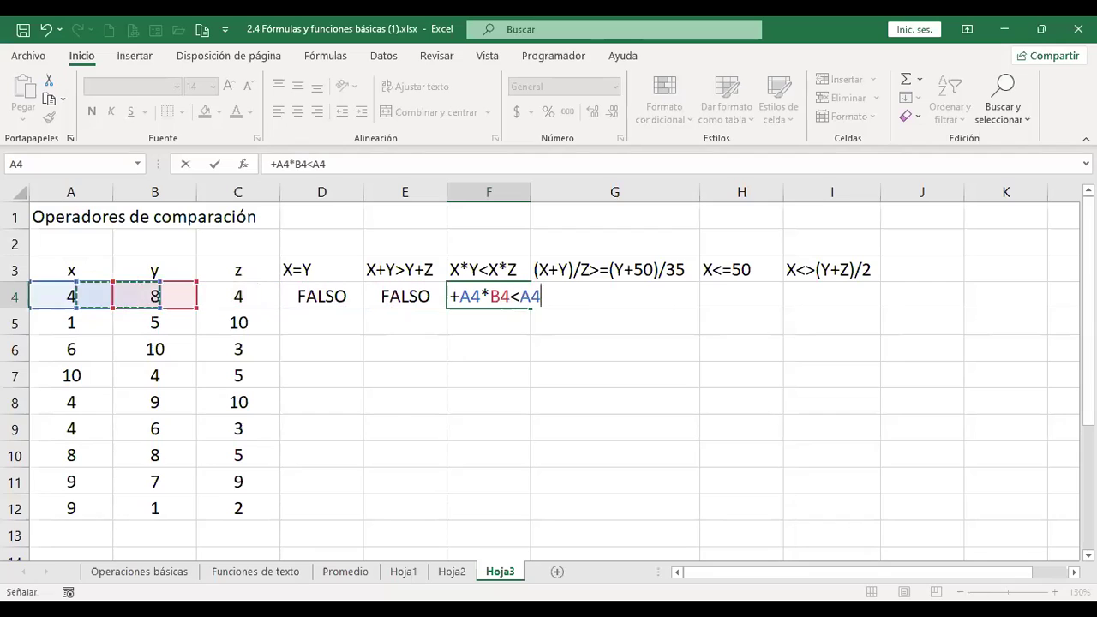
{"action": "key", "text": "Left"}
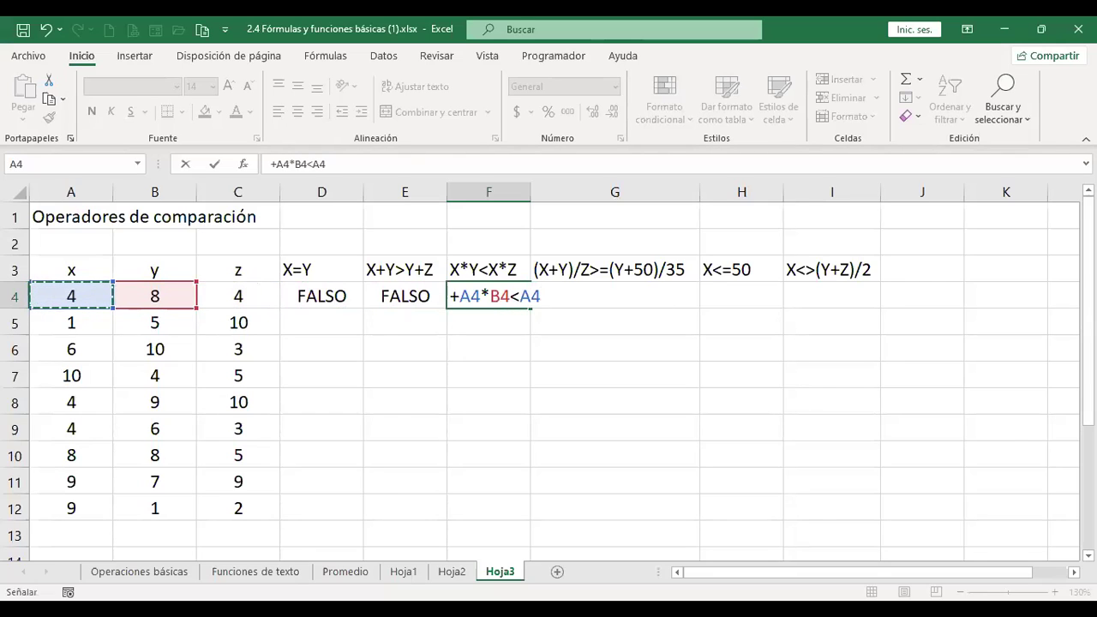
{"action": "type", "text": "*"}
{"action": "key", "text": "Left"}
{"action": "key", "text": "Left"}
{"action": "key", "text": "Left"}
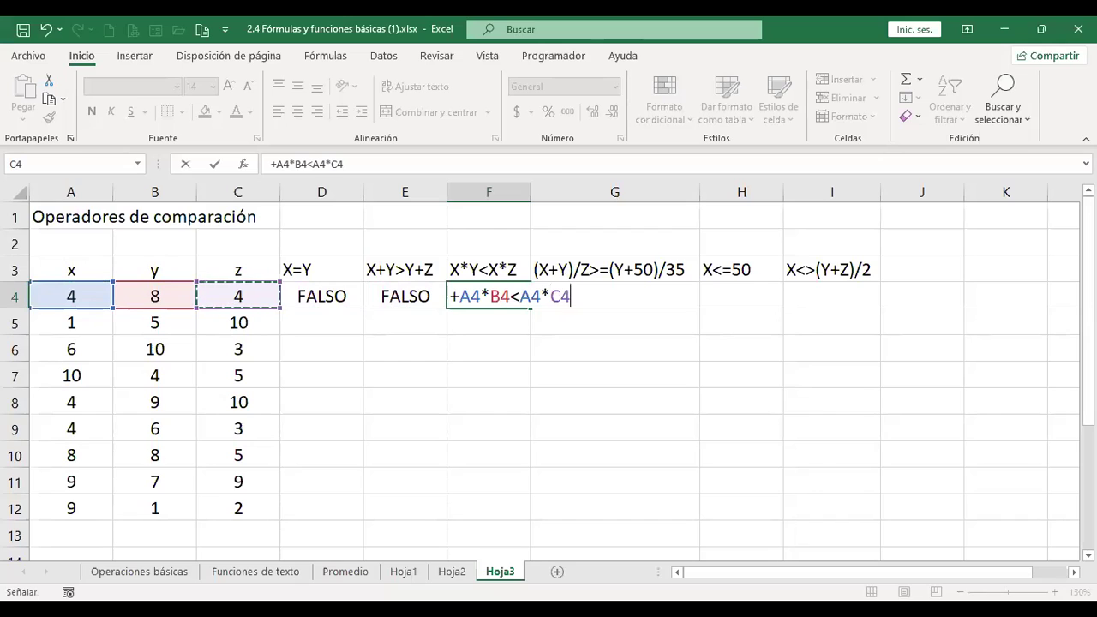
{"action": "key", "text": "Return"}
{"action": "key", "text": "Up"}
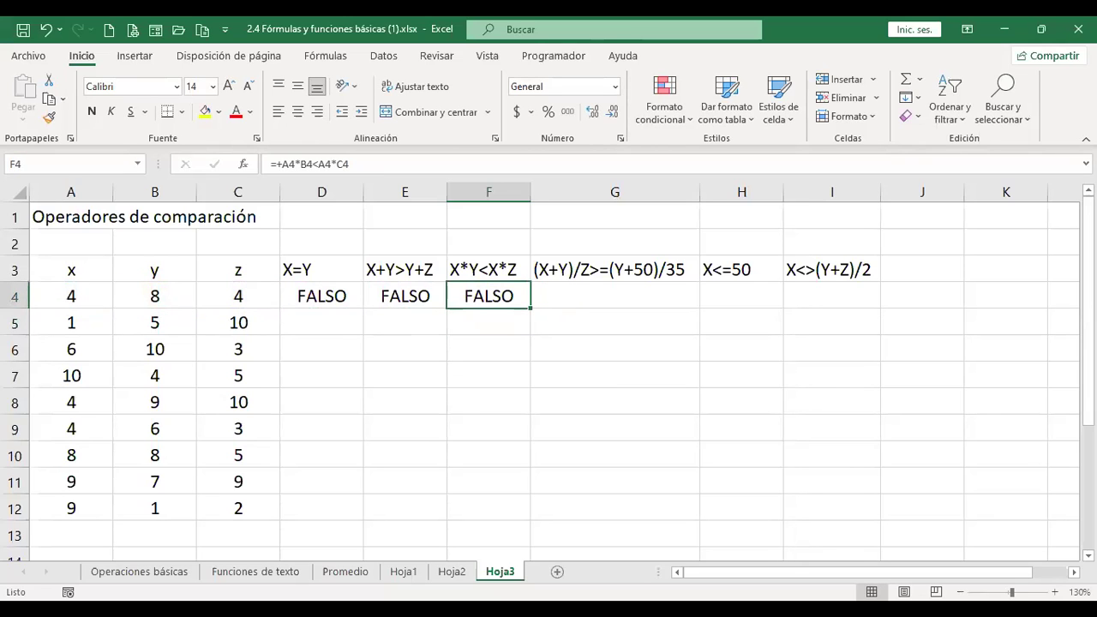
{"action": "left_click", "coordinate": [614, 295]}
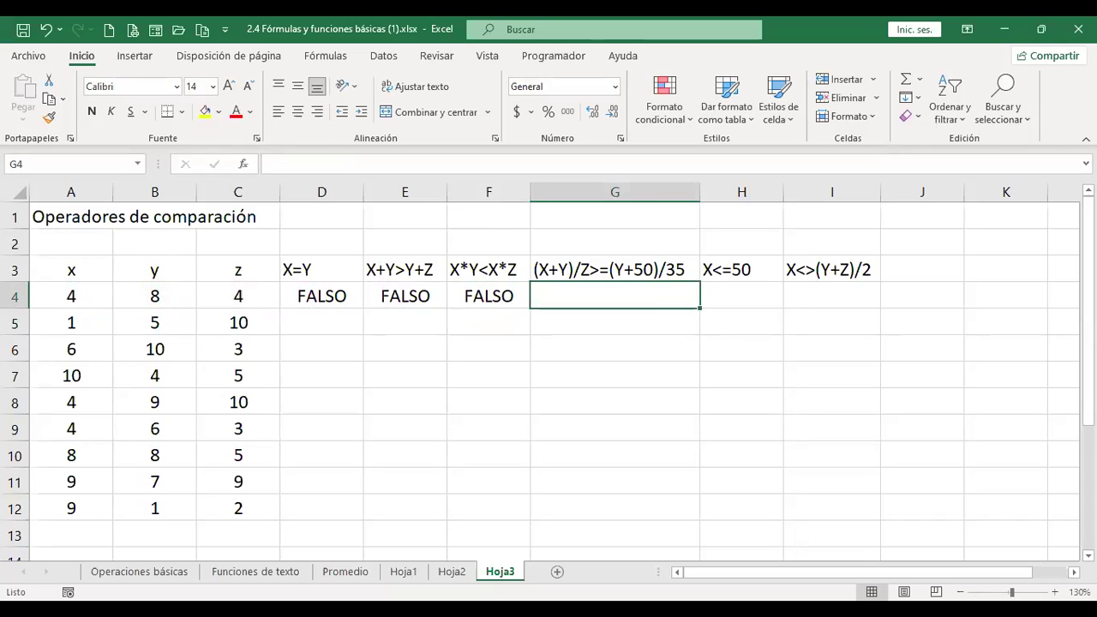